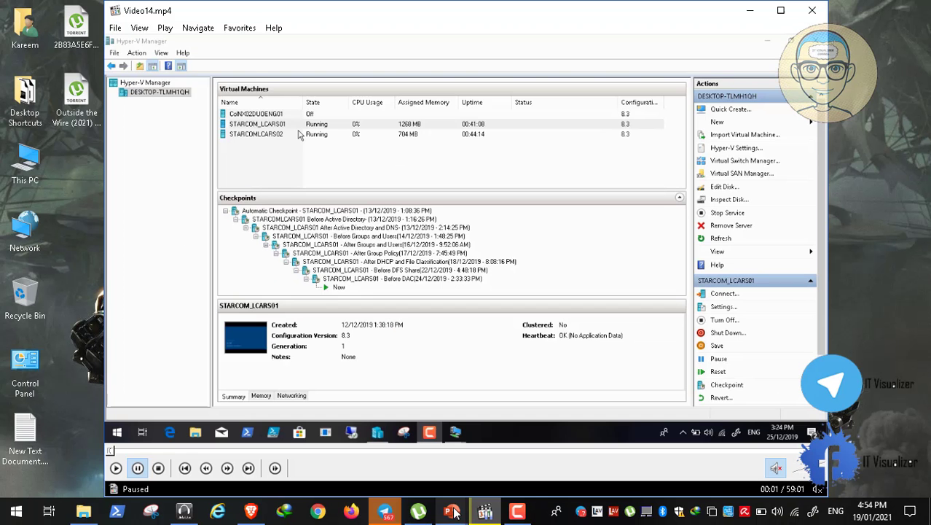
Show slide 1 of Final.pptx with the STARTREK.LOCAL network diagram, then minimize PowerPoint.
click(452, 511)
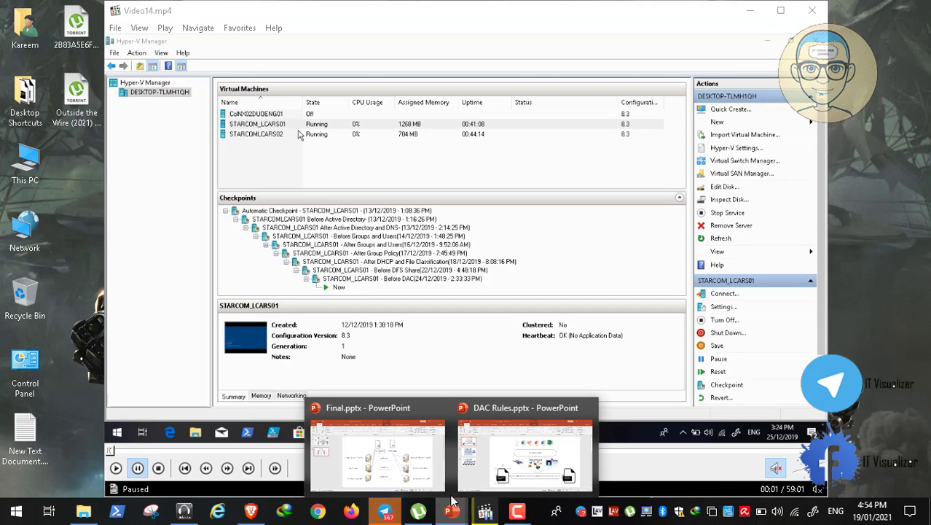
click(400, 463)
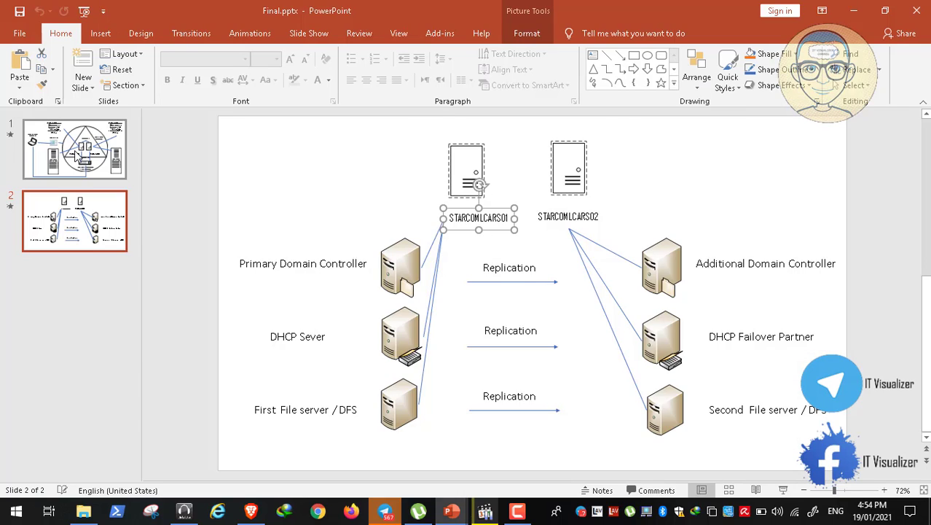
click(78, 156)
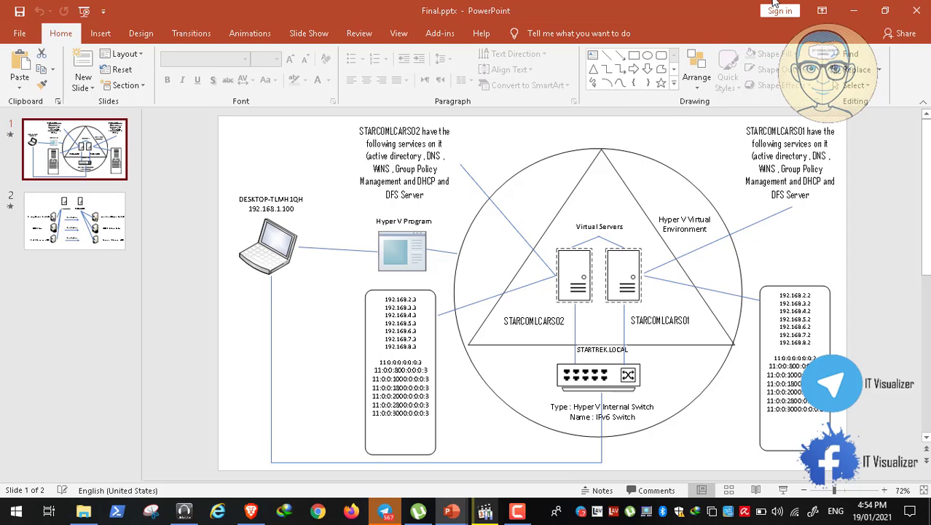
click(848, 13)
Sign in to STARCOM_LCARS01 with a STARTREK domain username and password, then minimize the session.
double_click(331, 228)
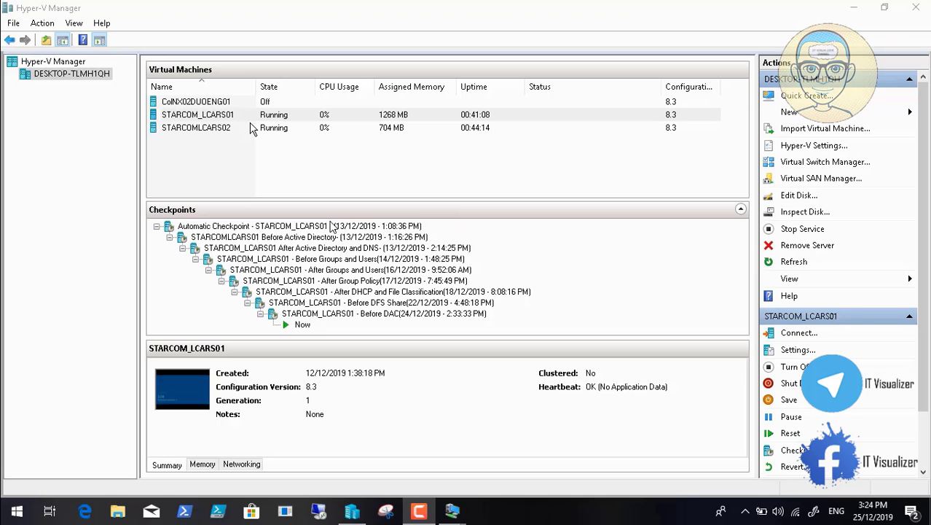
click(12, 497)
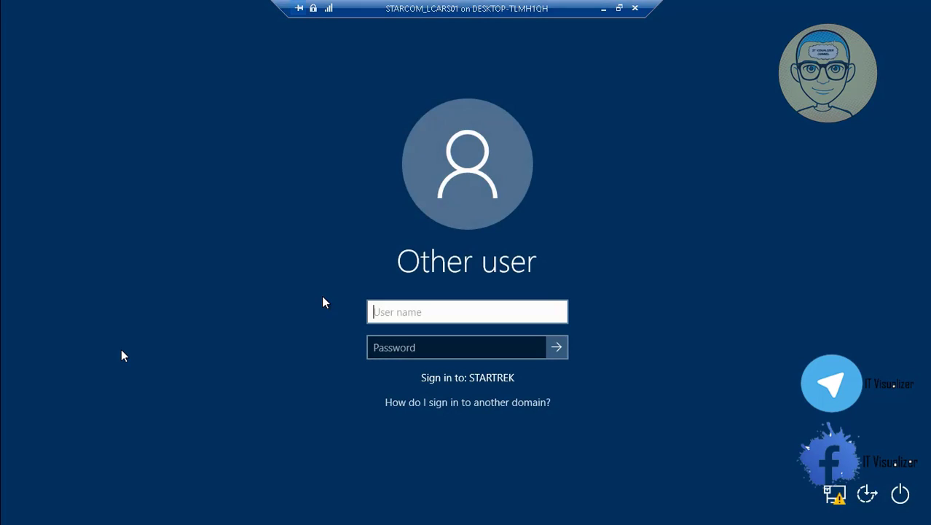
text(krao)
key(Tab)
text(••)
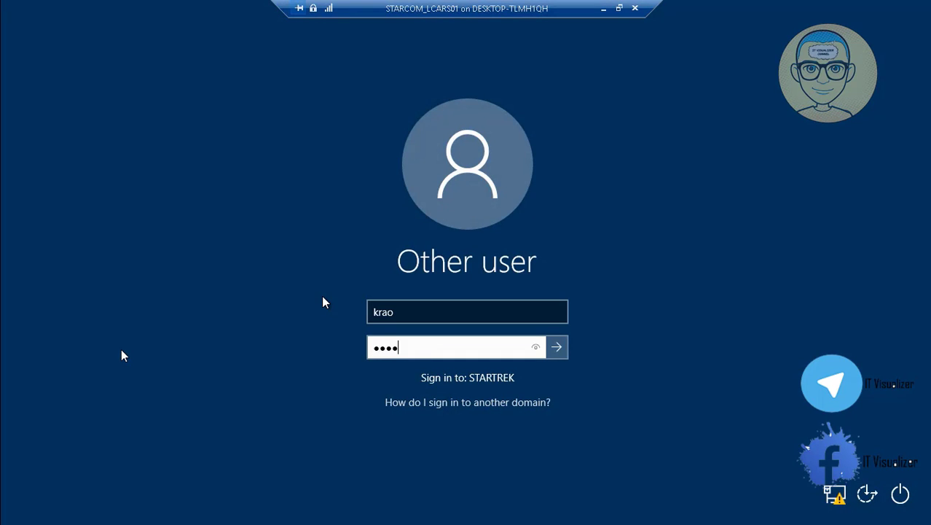
key(Return)
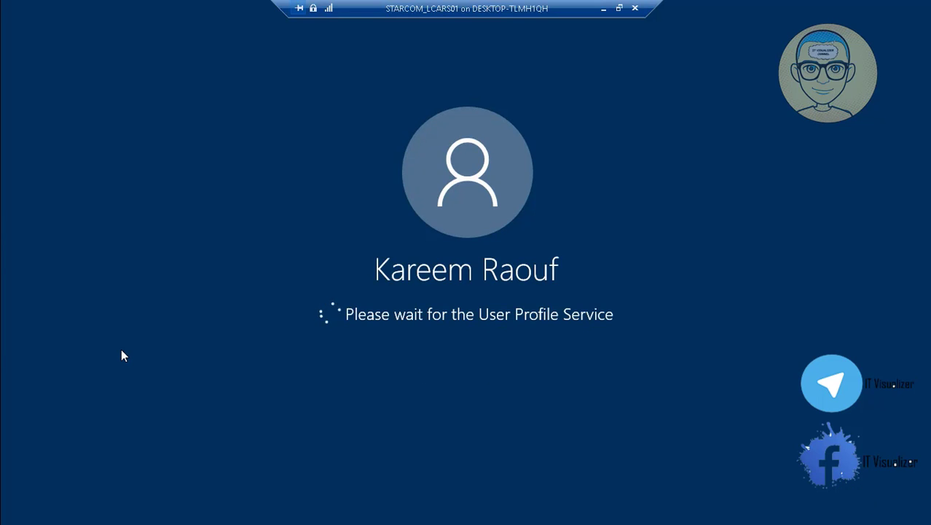
click(604, 8)
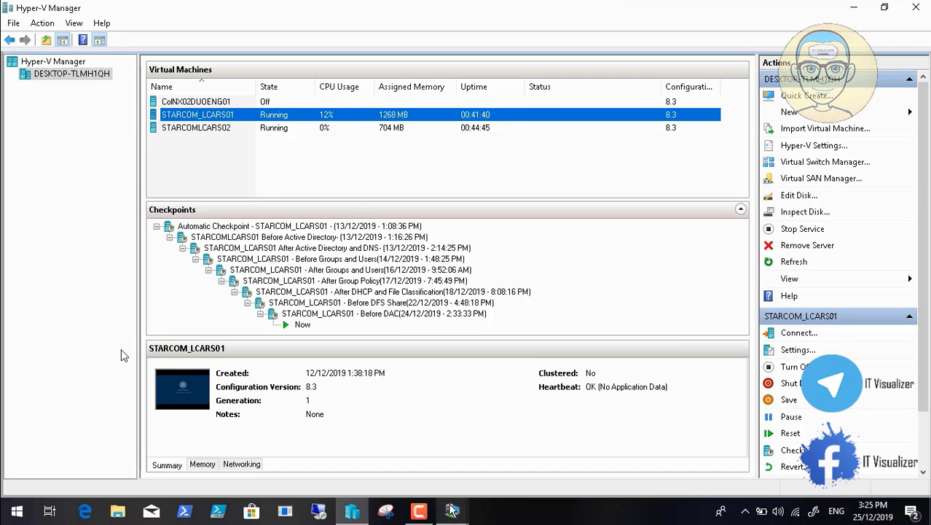
mouse_move(452, 512)
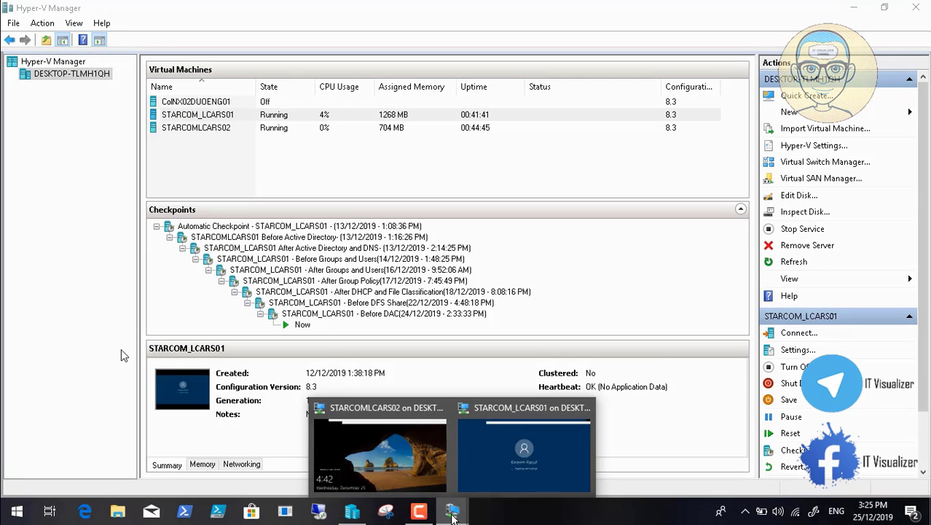
click(397, 466)
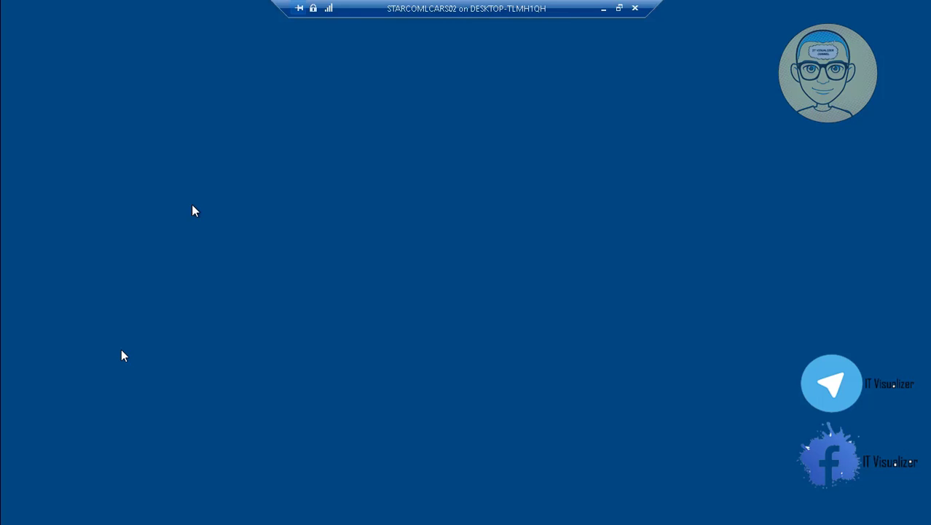
click(620, 9)
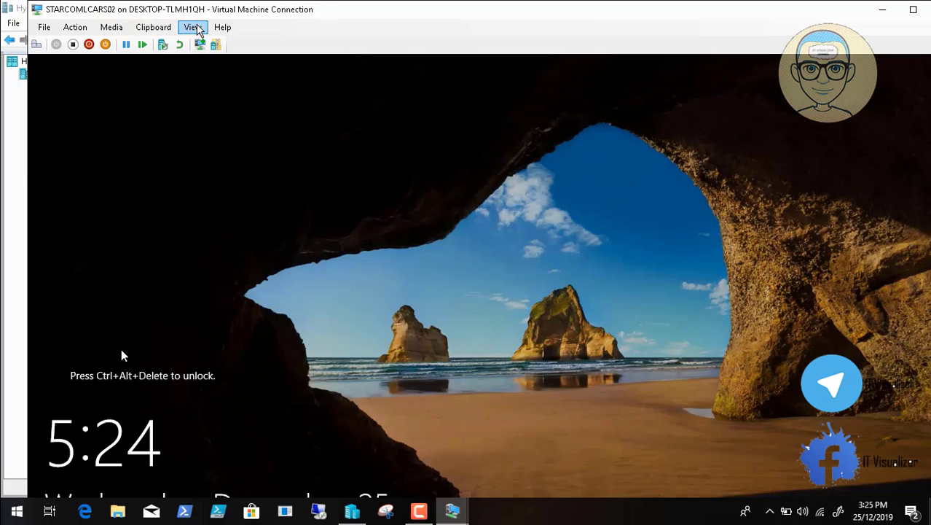
click(195, 29)
click(213, 42)
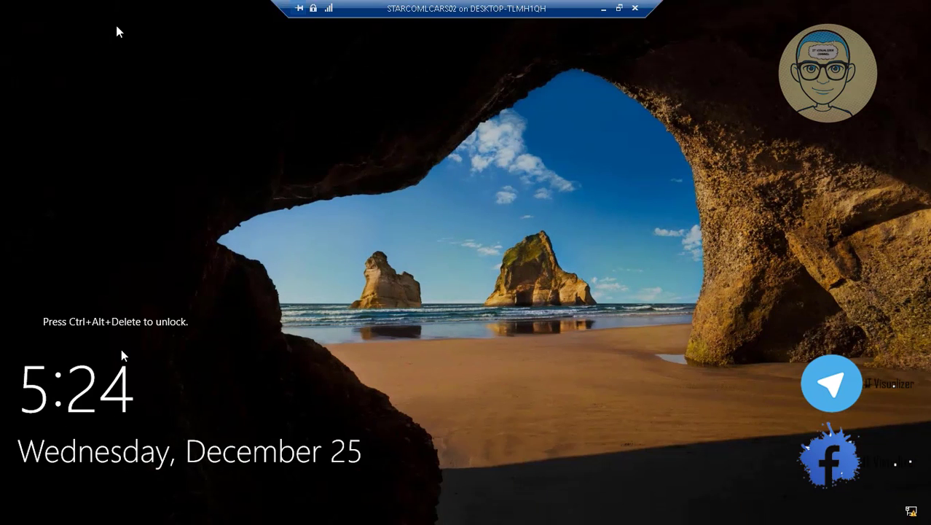
click(620, 8)
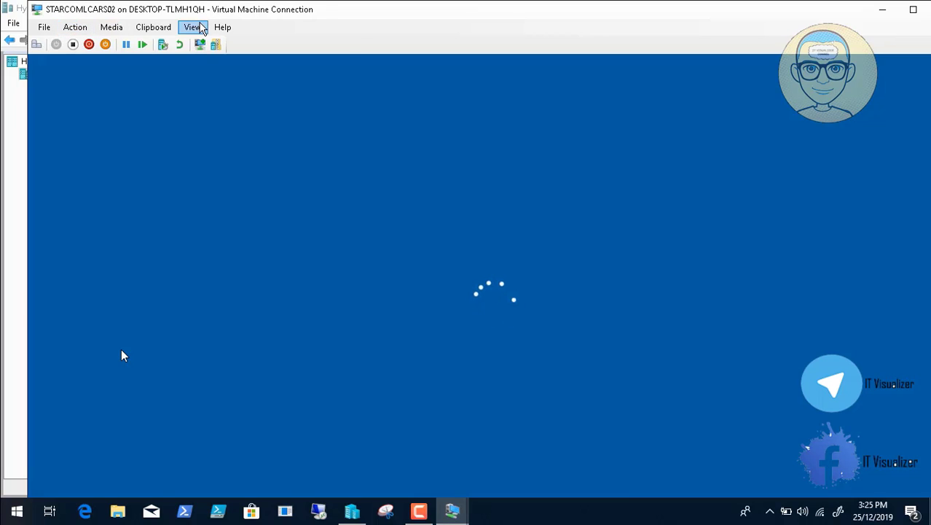
click(203, 28)
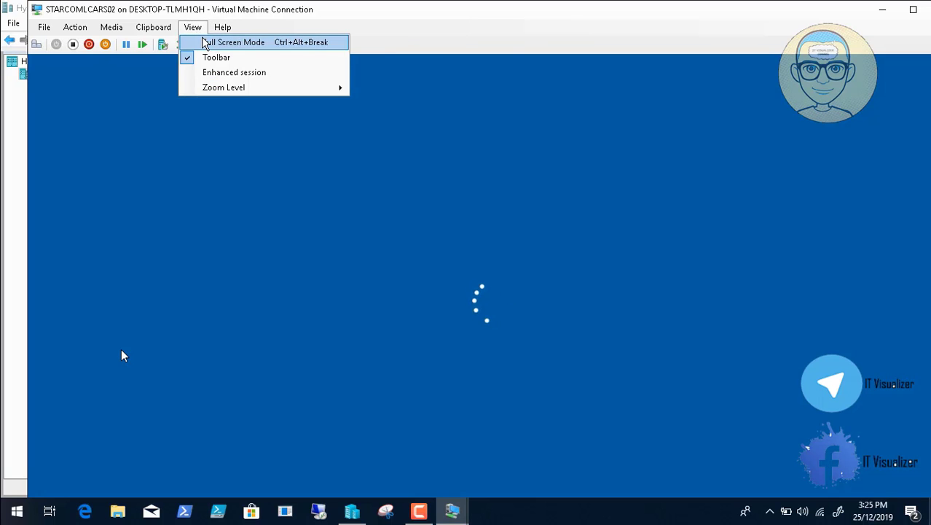
click(203, 40)
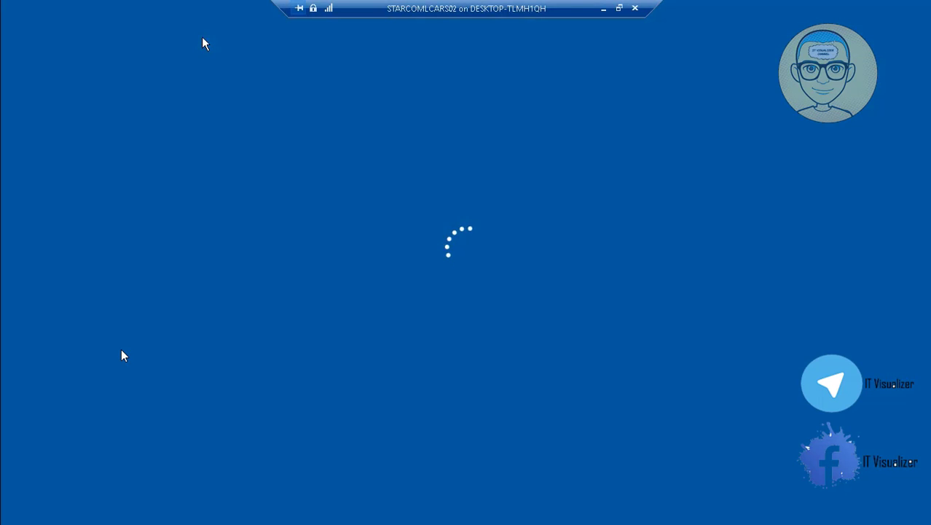
click(603, 8)
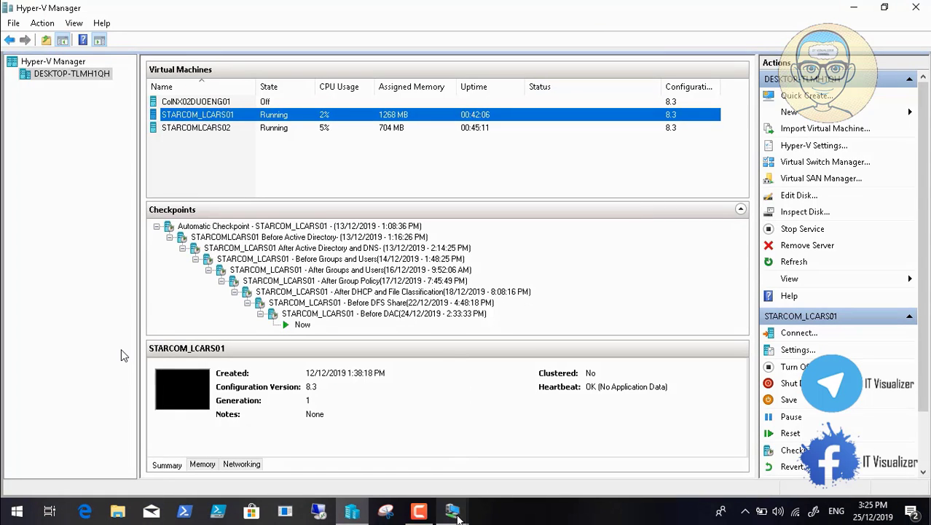
click(455, 512)
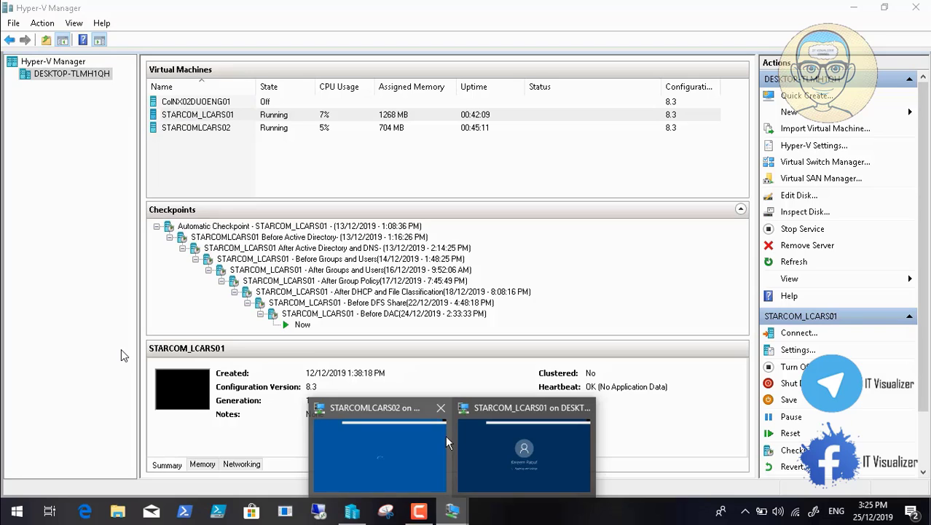
click(512, 450)
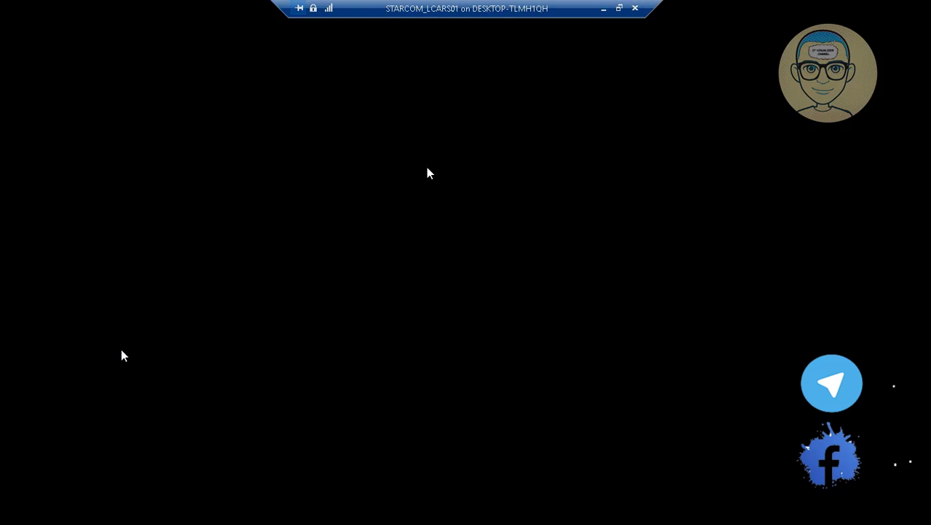
click(604, 9)
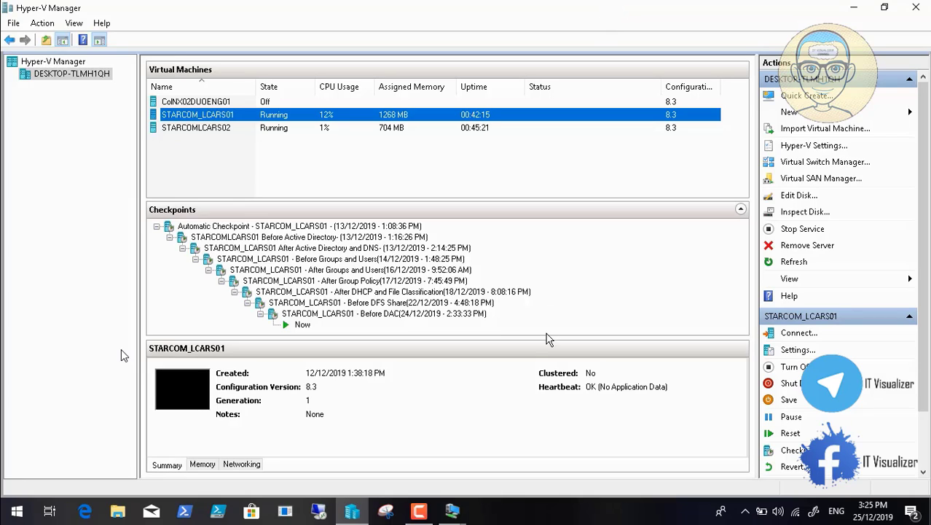
click(419, 512)
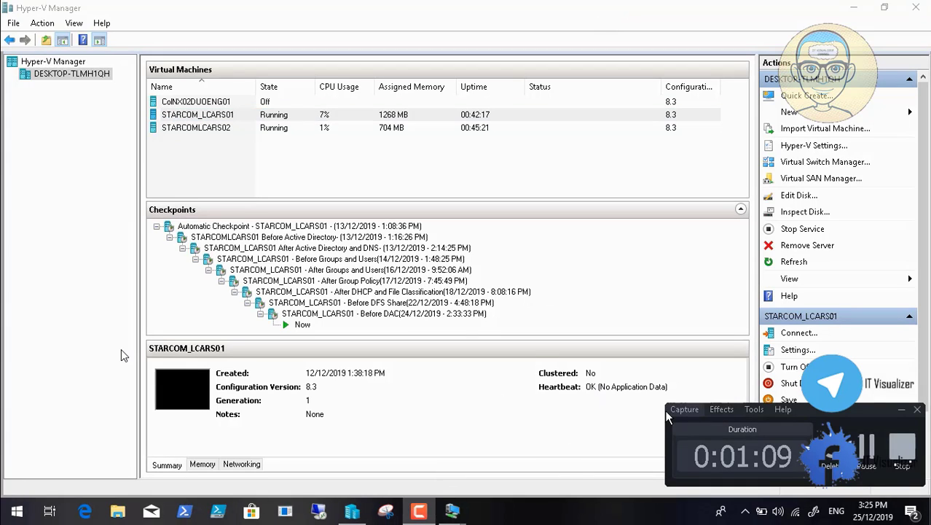
Open STARCOM_LCARS01's Network Connections, review its eight Ethernet adapters, then close the window.
click(871, 448)
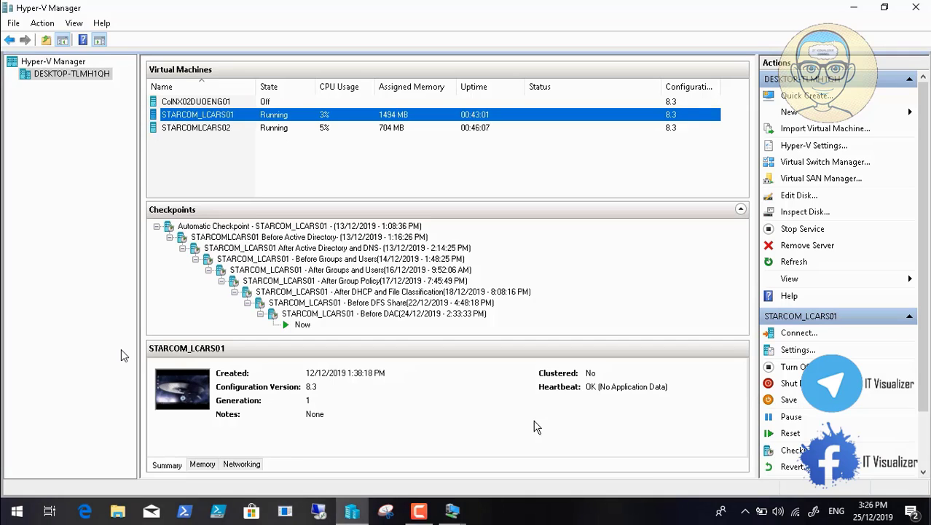
click(462, 512)
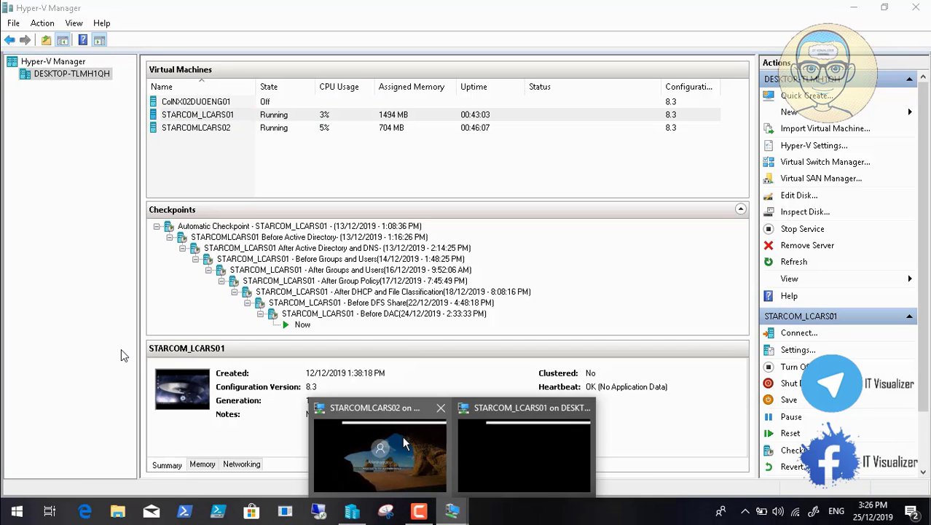
click(492, 452)
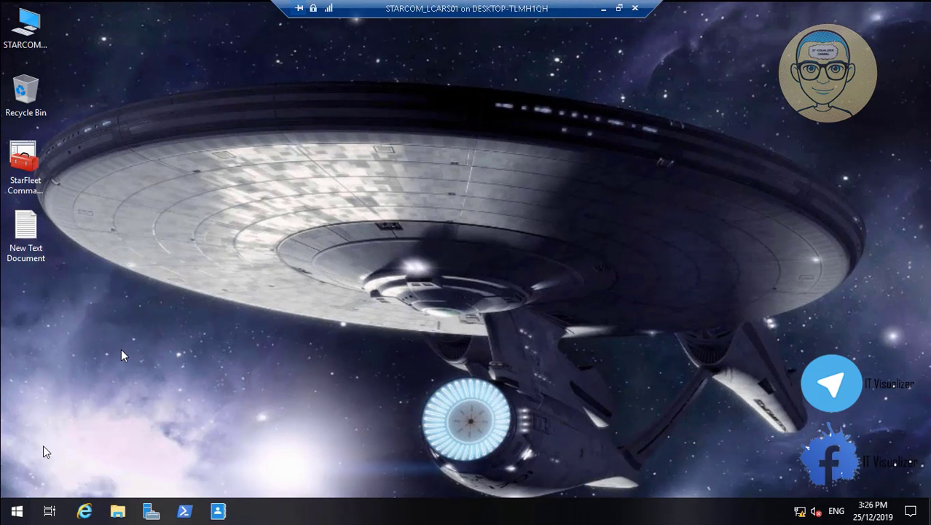
click(16, 512)
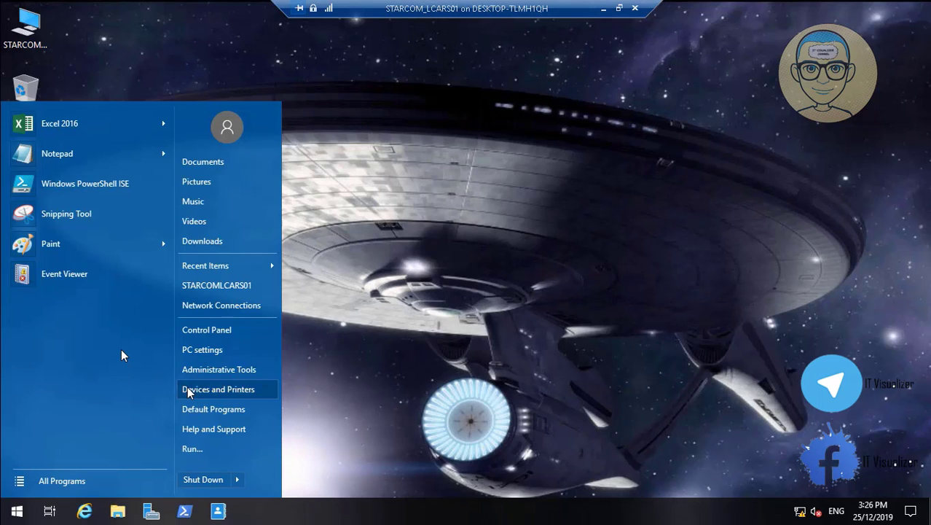
click(228, 304)
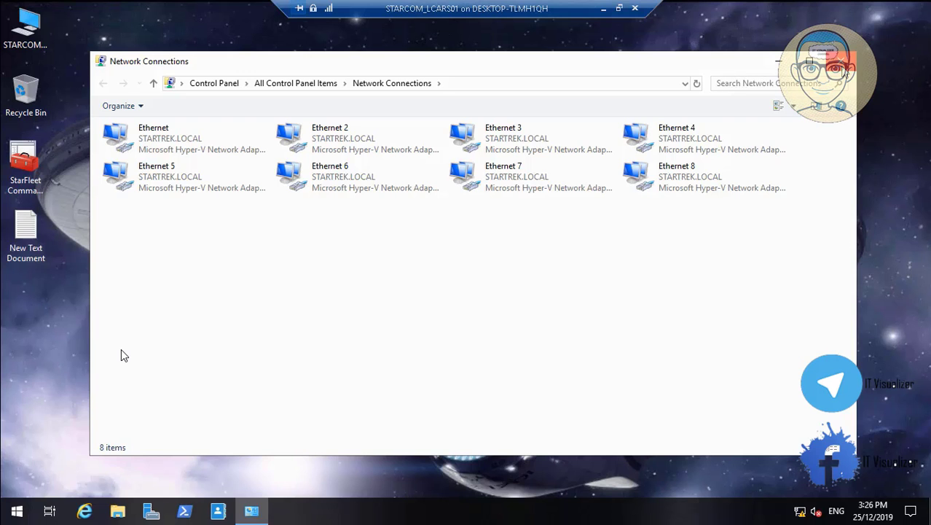
click(841, 65)
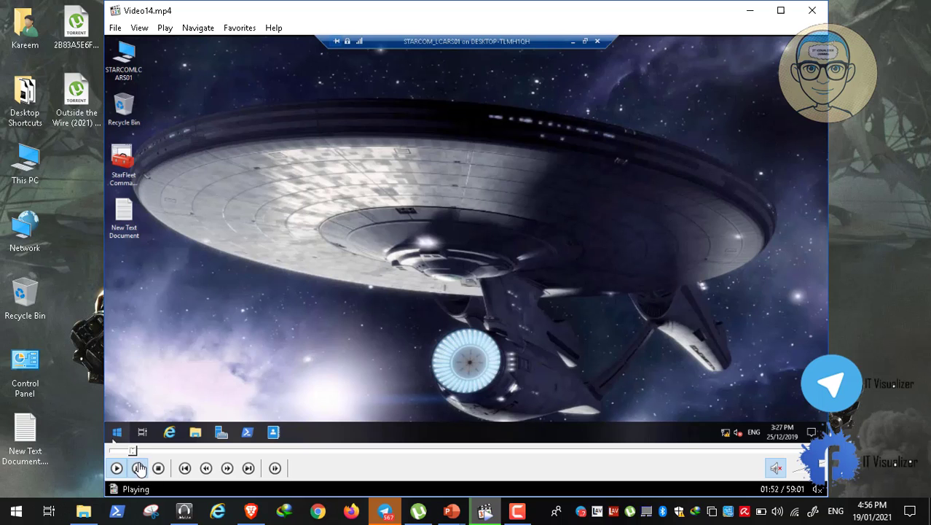
Browse to Data (D:)\ADToolsCollection\Startrek2 to list its 23 files.
click(137, 468)
click(84, 513)
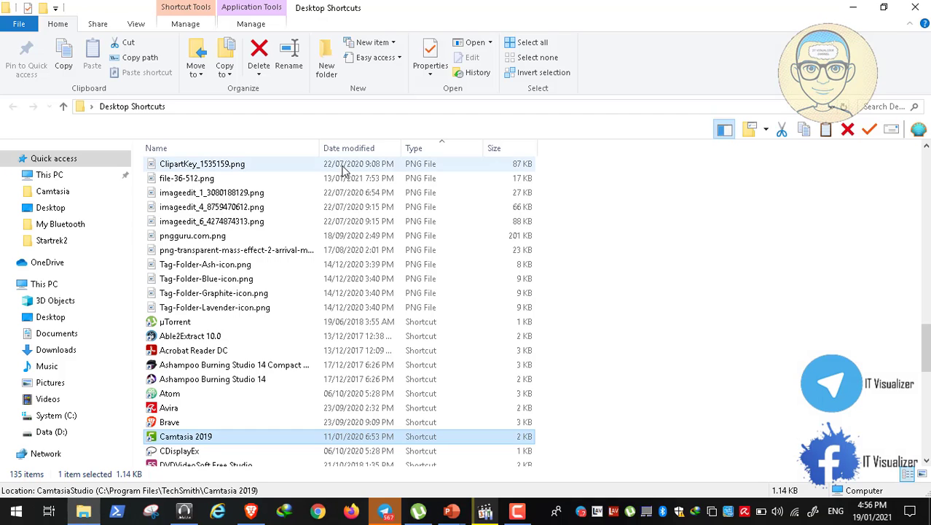
click(52, 432)
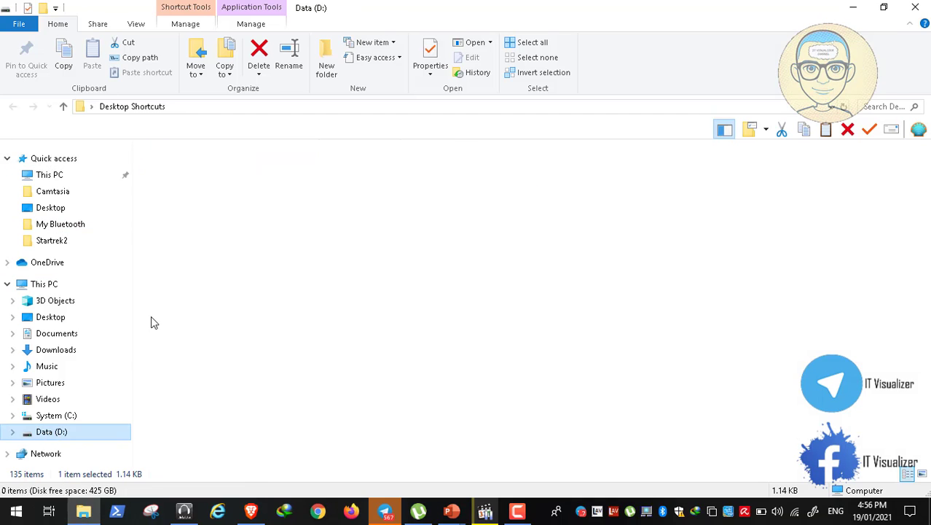
click(221, 243)
double_click(221, 243)
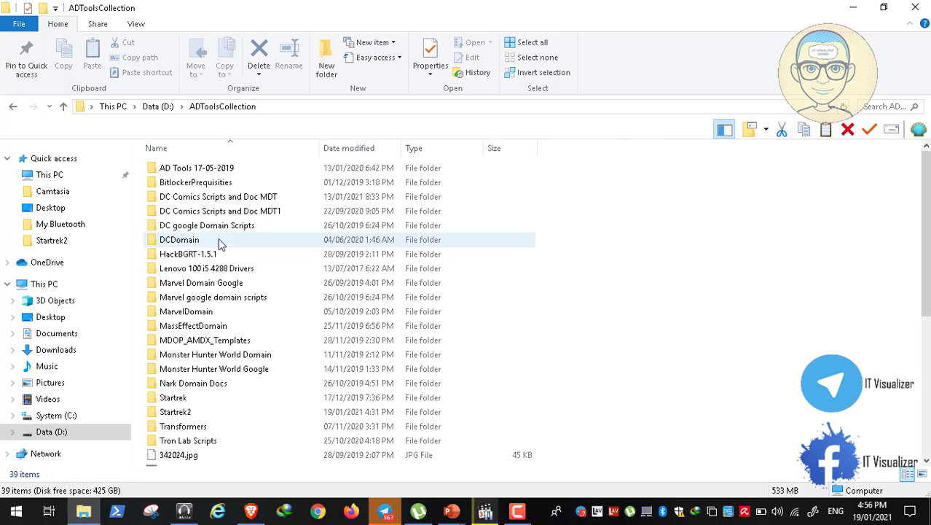
click(195, 414)
double_click(195, 413)
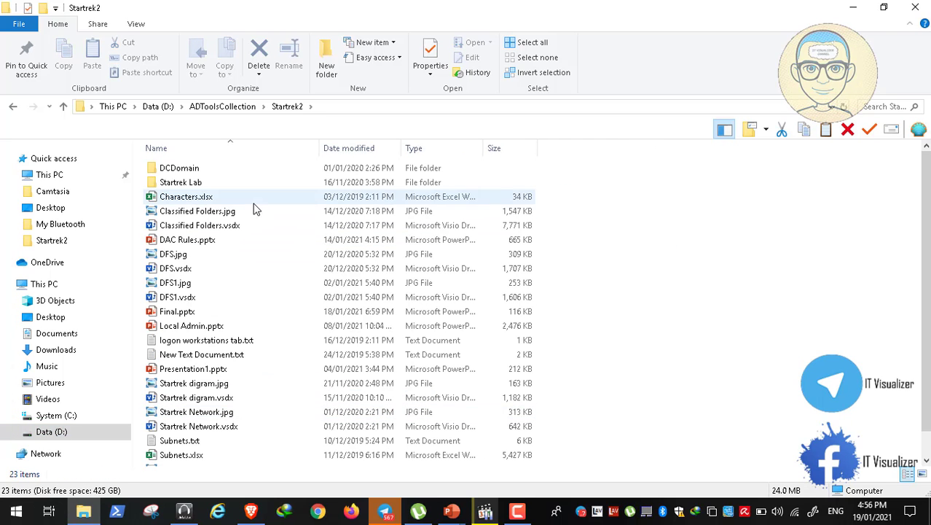
View Startrek digram.jpg in Windows Photo Viewer, then minimize it.
double_click(221, 384)
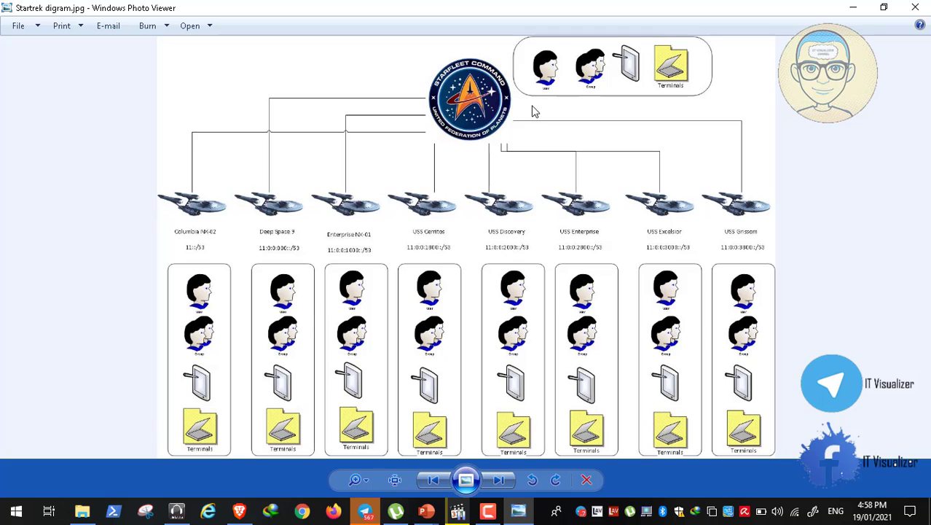
click(851, 8)
click(458, 513)
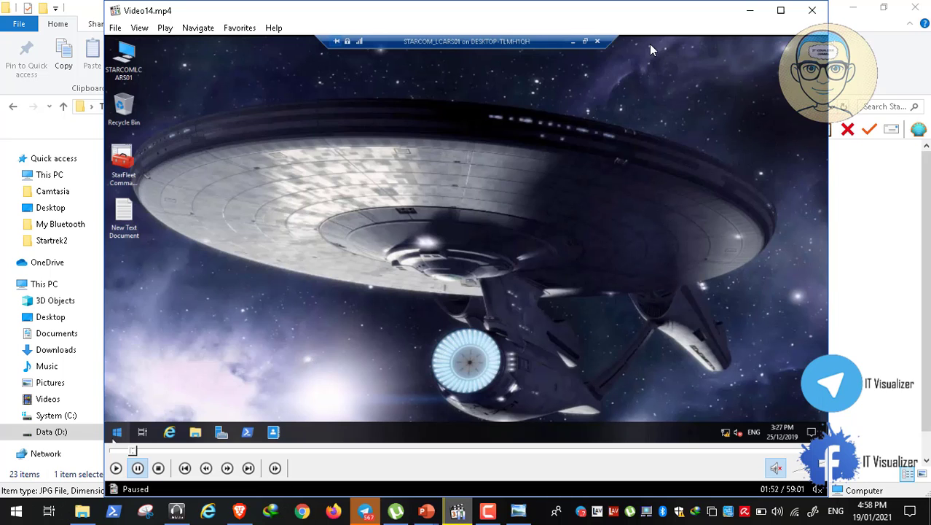
click(750, 10)
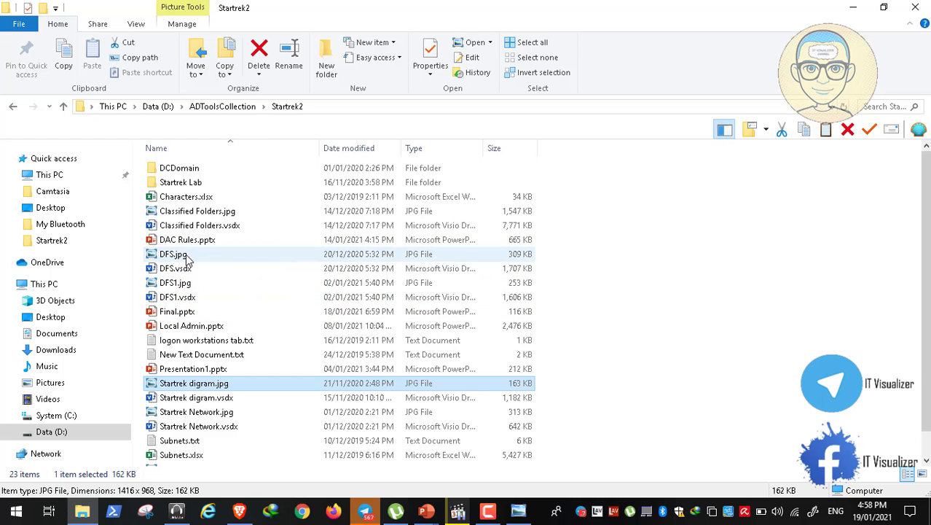
click(209, 414)
Open Startrek Network.jpg at actual size and pan to the DHCP server's cards 192.168.3.2–6.2/24.
double_click(209, 414)
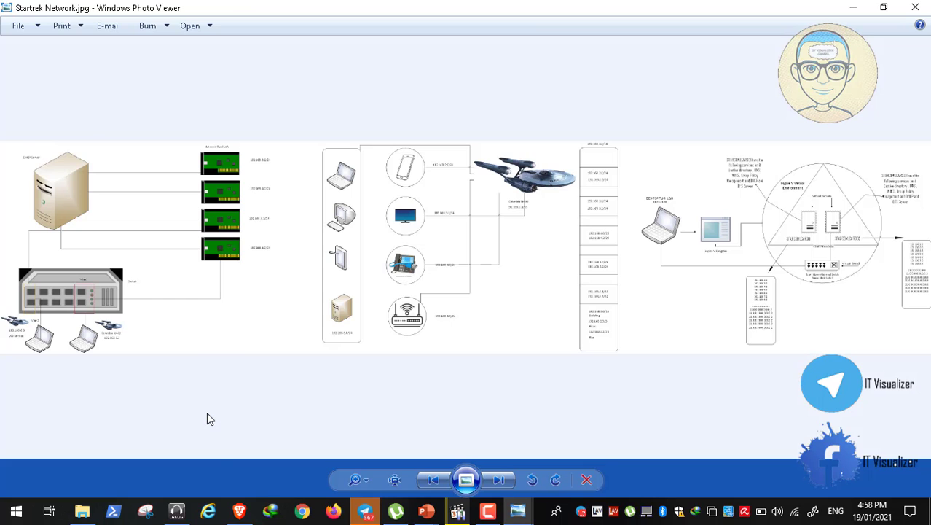
click(395, 480)
drag(177, 364, 809, 345)
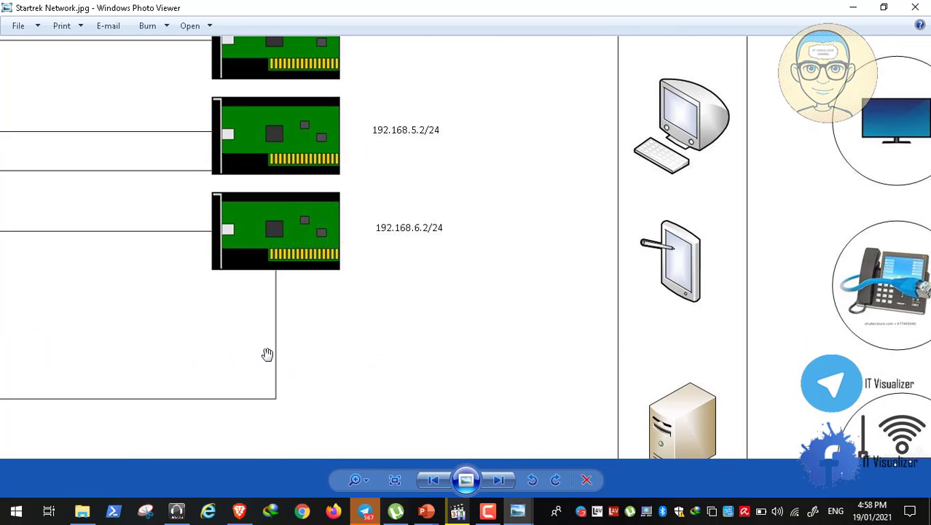
drag(194, 368, 524, 328)
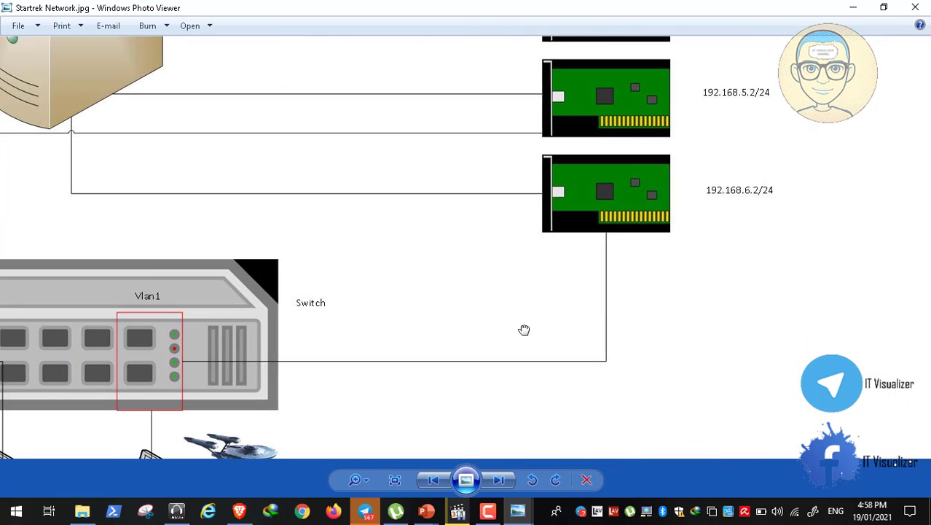
click(355, 479)
drag(354, 485, 356, 490)
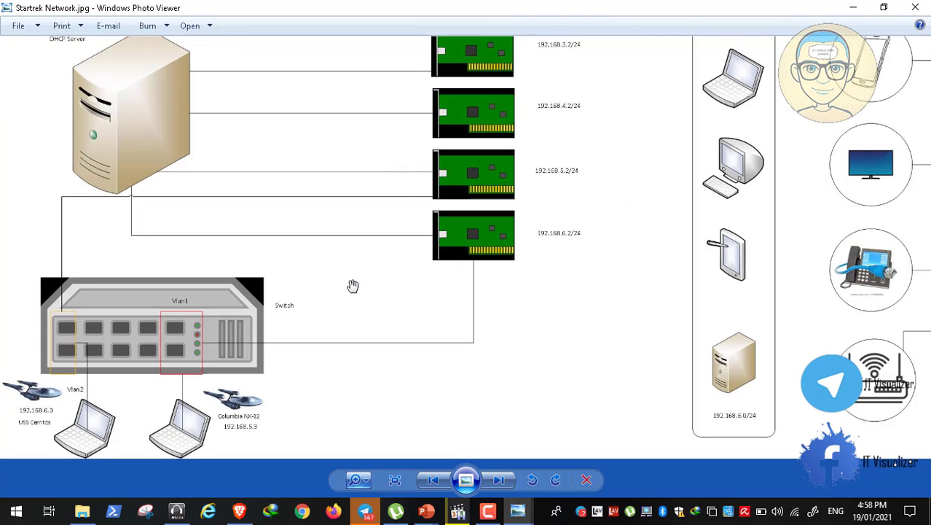
drag(228, 146, 230, 172)
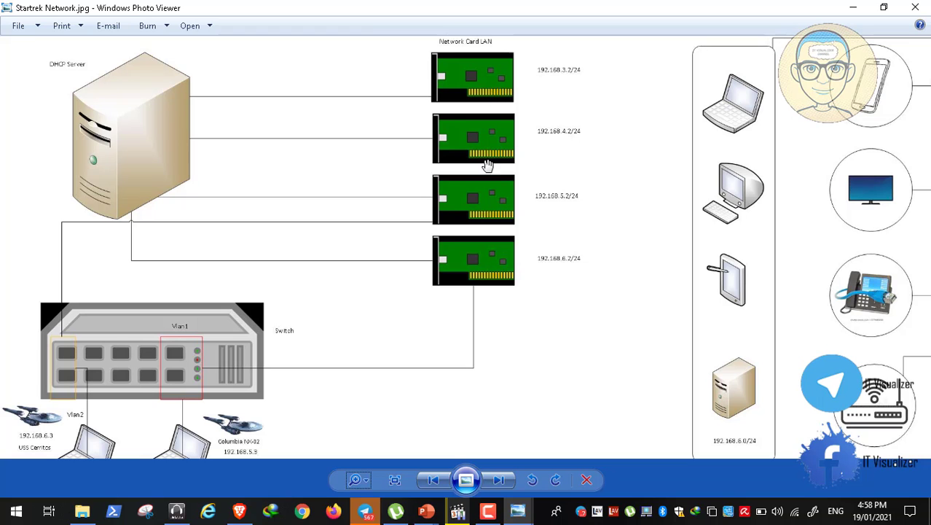
drag(427, 324, 424, 298)
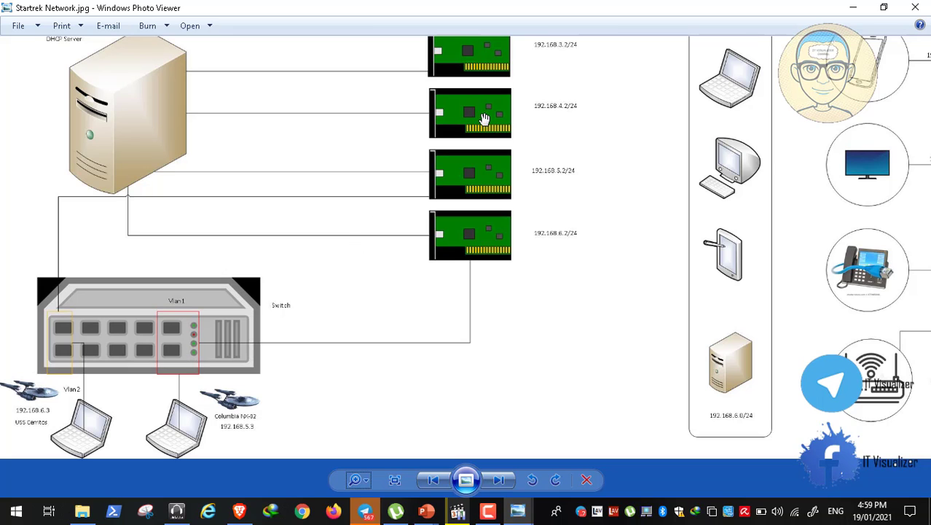
mouse_move(470, 149)
mouse_down()
mouse_move(468, 183)
mouse_move(466, 143)
mouse_up()
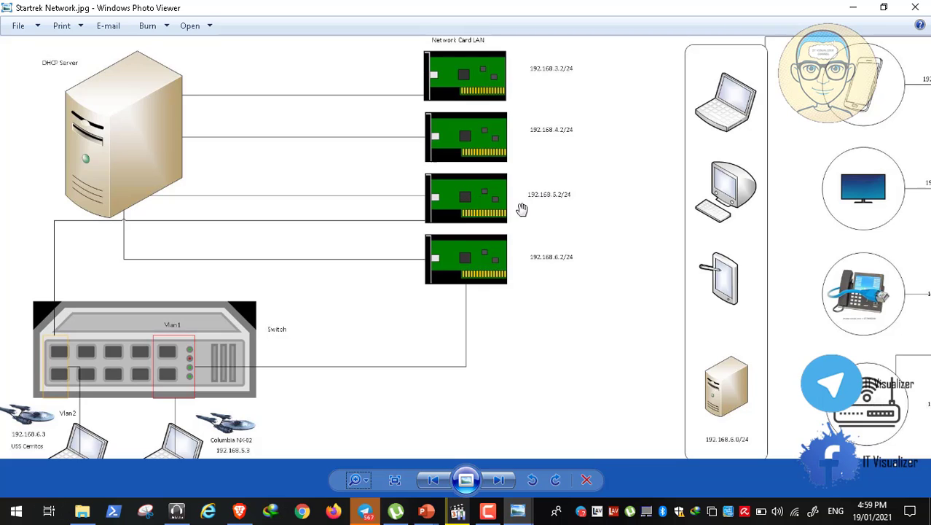
drag(314, 289, 339, 239)
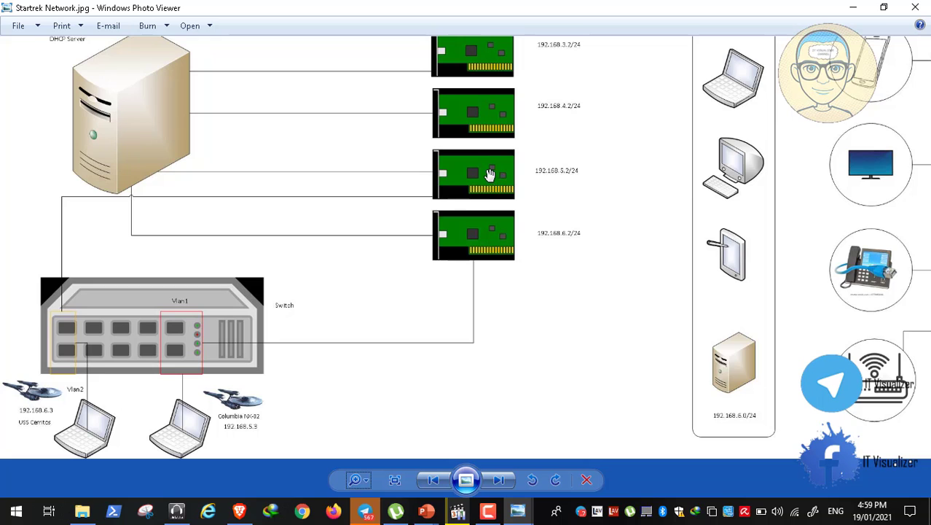
Minimize Photo Viewer and resume playback of the Video14.mp4 recording.
click(853, 7)
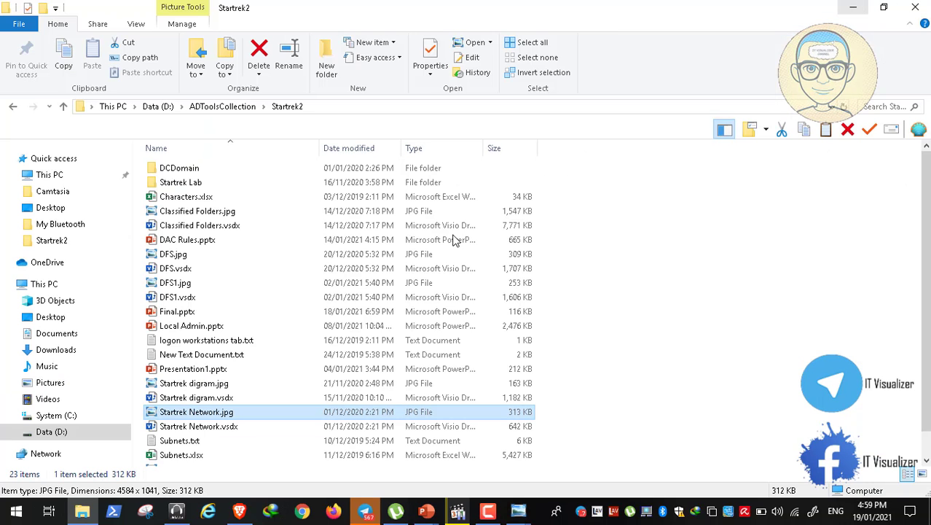
click(457, 510)
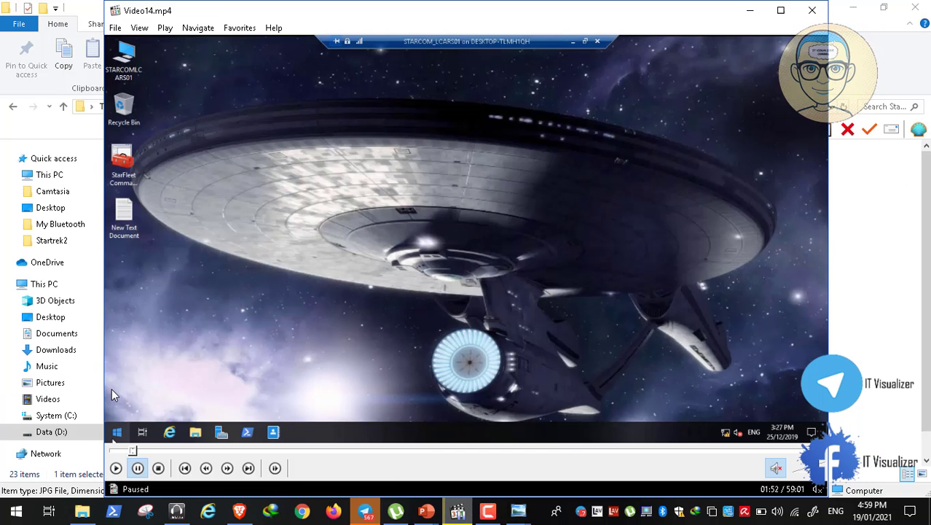
click(116, 467)
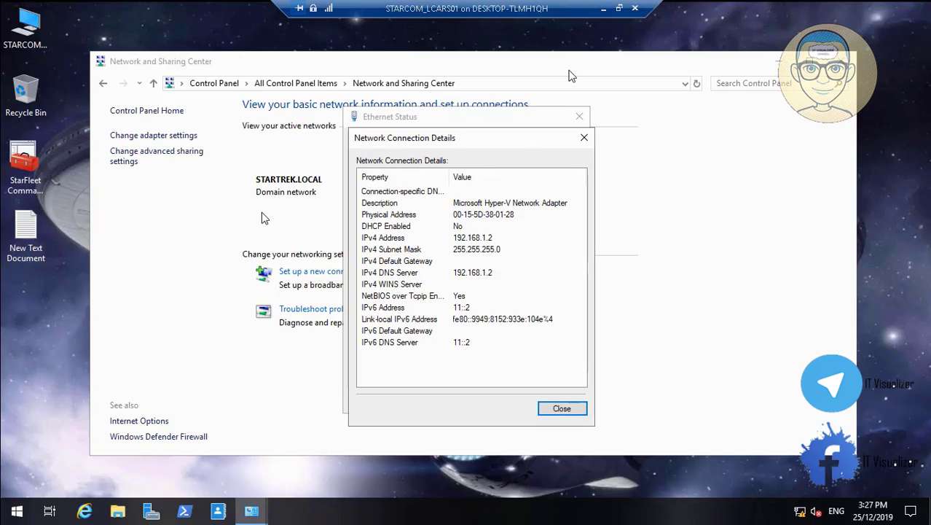
Minimize the STARCOM_LCARS01 session and switch to the STARCOMLCARS02 console.
click(603, 8)
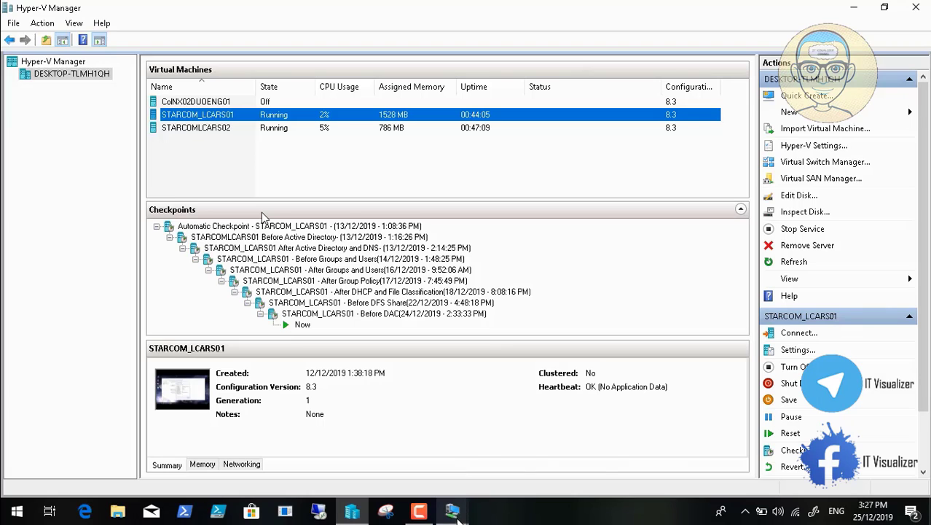
click(456, 511)
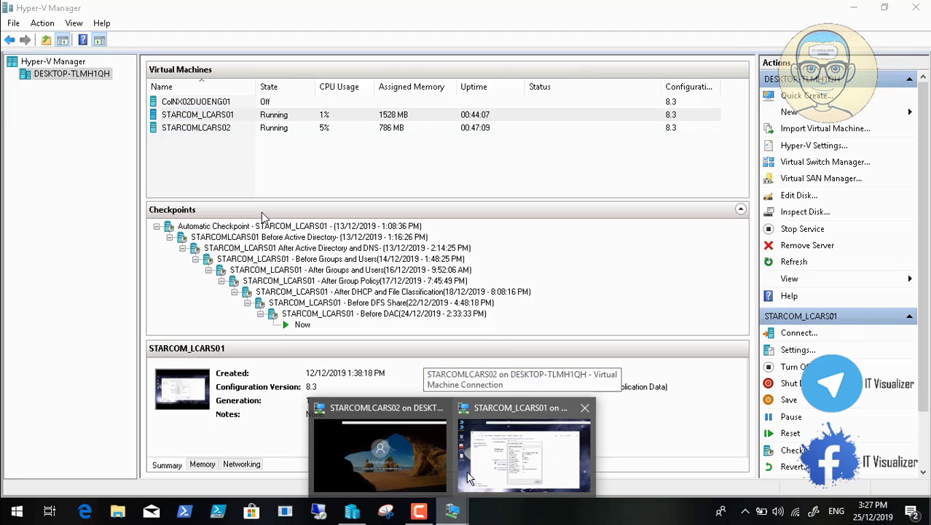
click(384, 445)
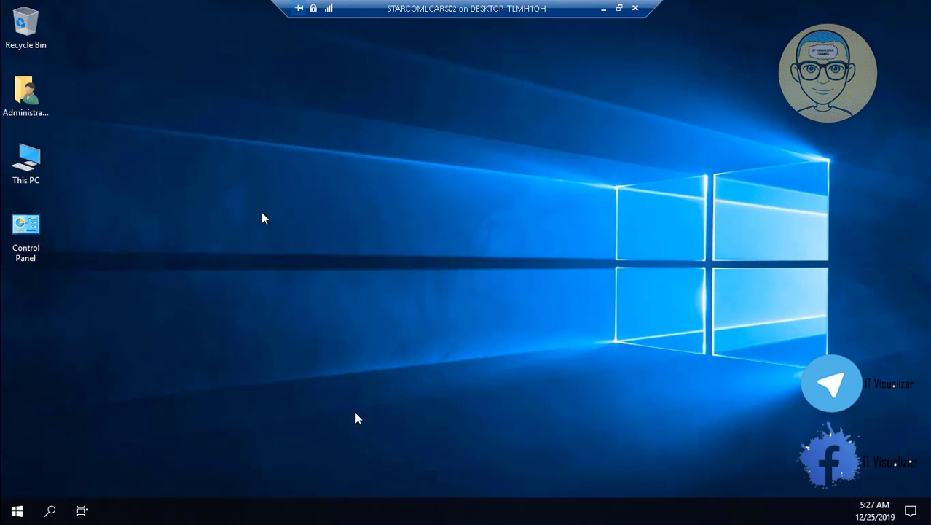
Launch Control Panel from the STARCOMLCARS02 desktop icon and reopen that session from the taskbar.
click(24, 239)
click(604, 9)
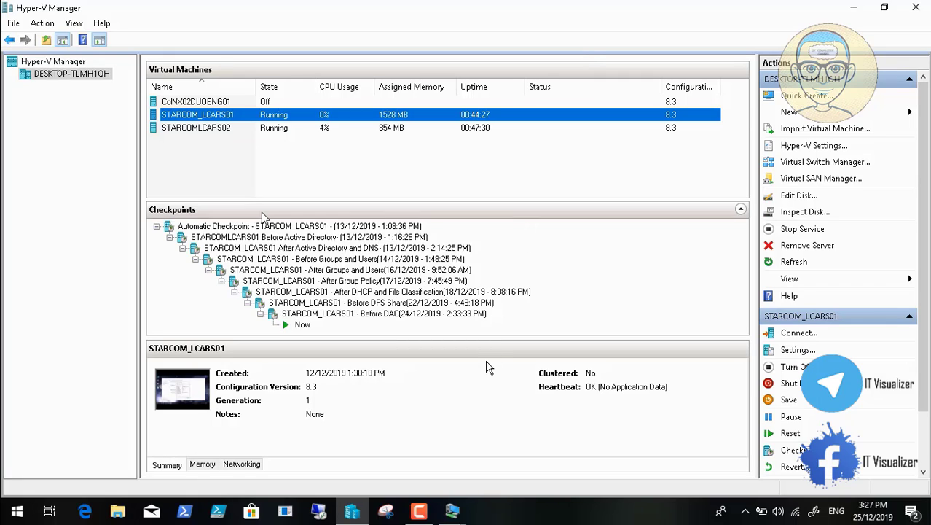
click(453, 512)
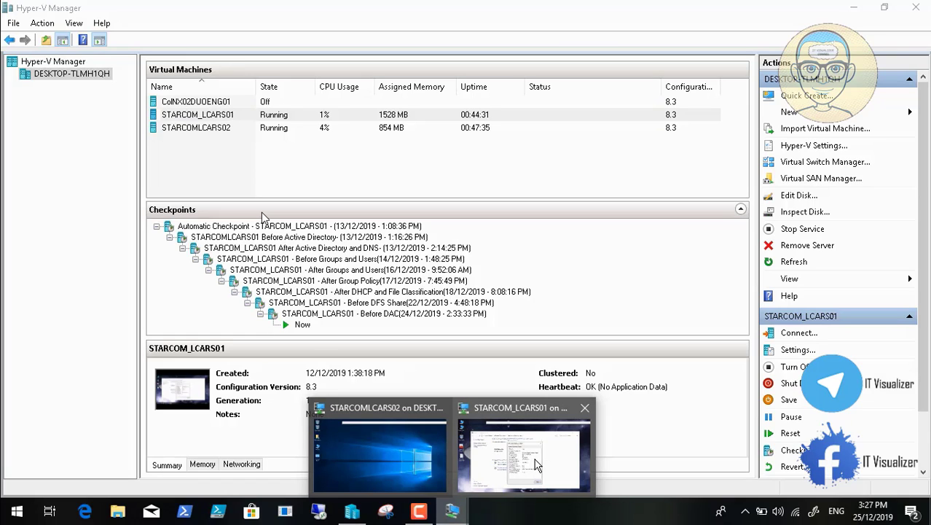
click(407, 456)
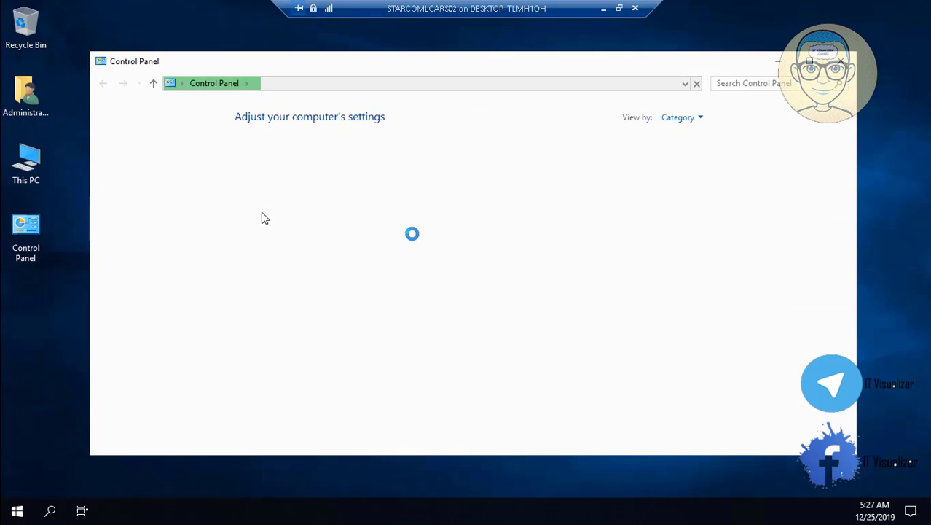
Switch Control Panel to Small icons, open Network and Sharing Center, then reopen the STARCOMLCARS02 session.
click(698, 122)
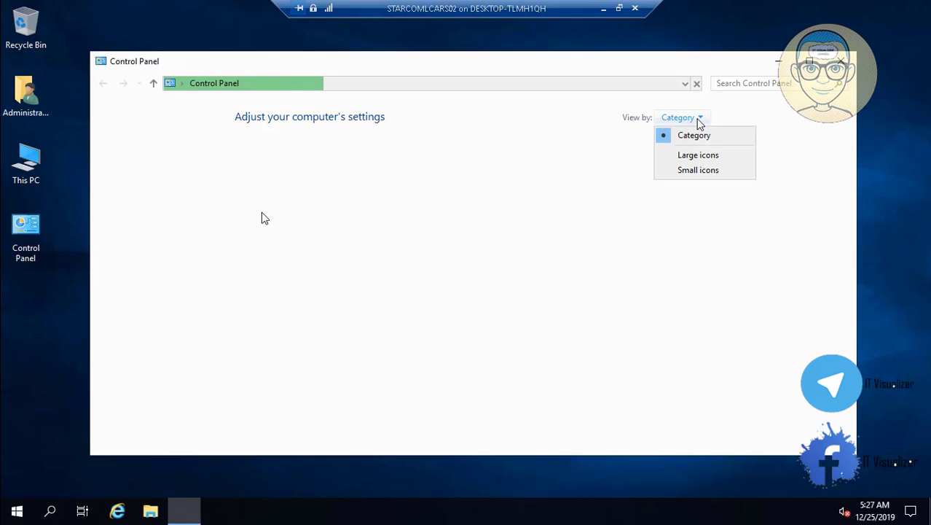
click(698, 170)
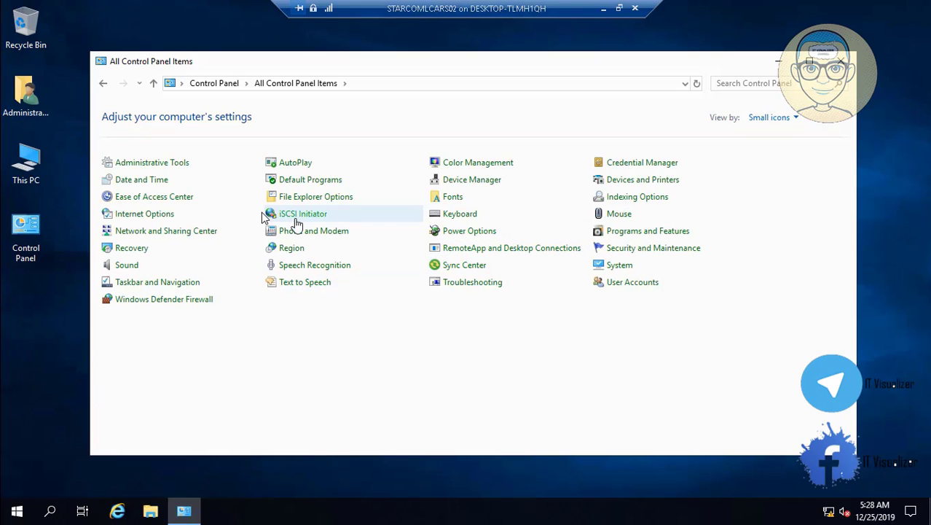
click(182, 237)
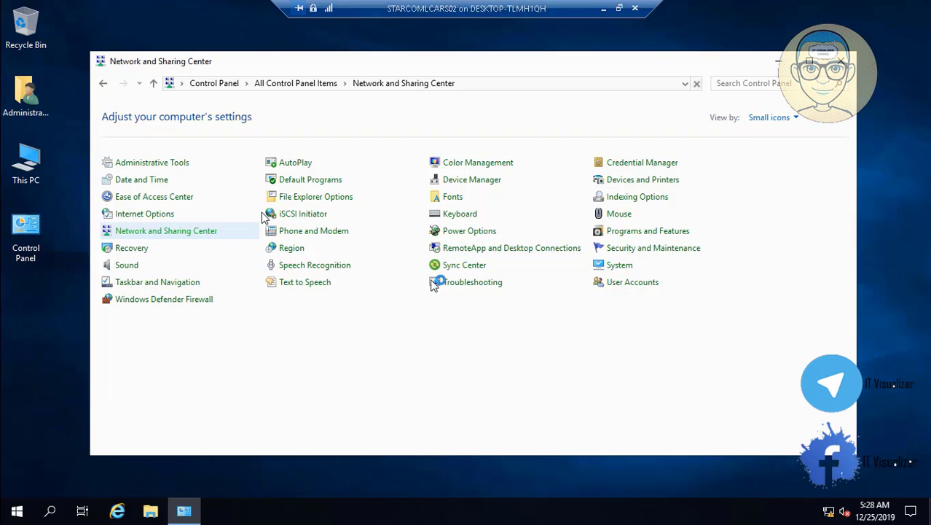
click(604, 8)
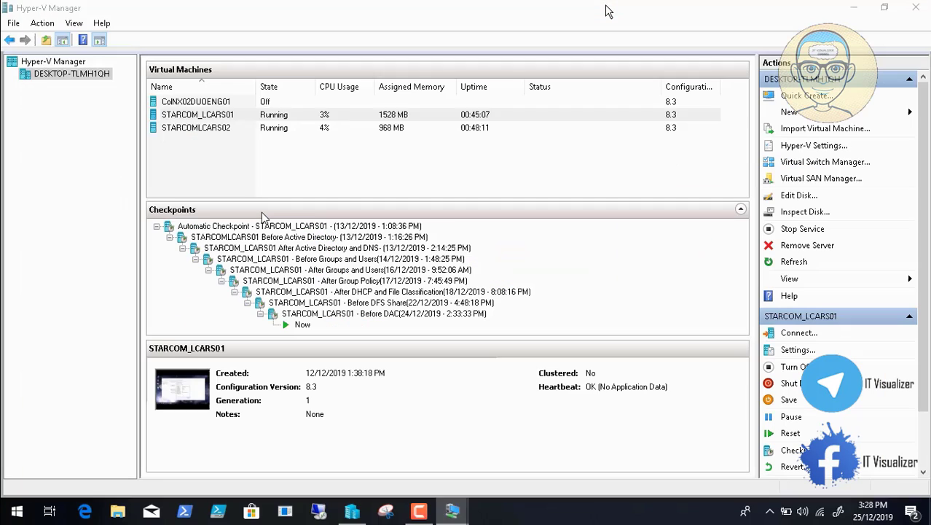
mouse_move(453, 514)
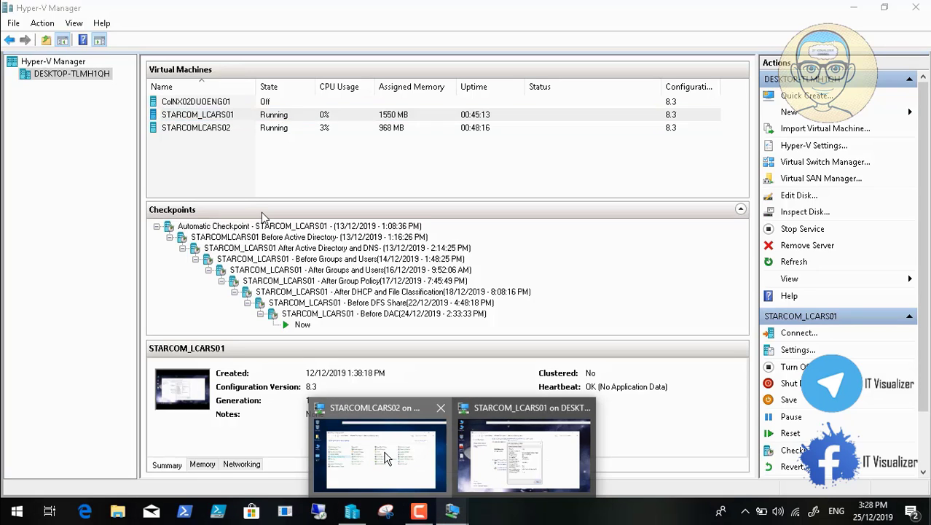
click(386, 458)
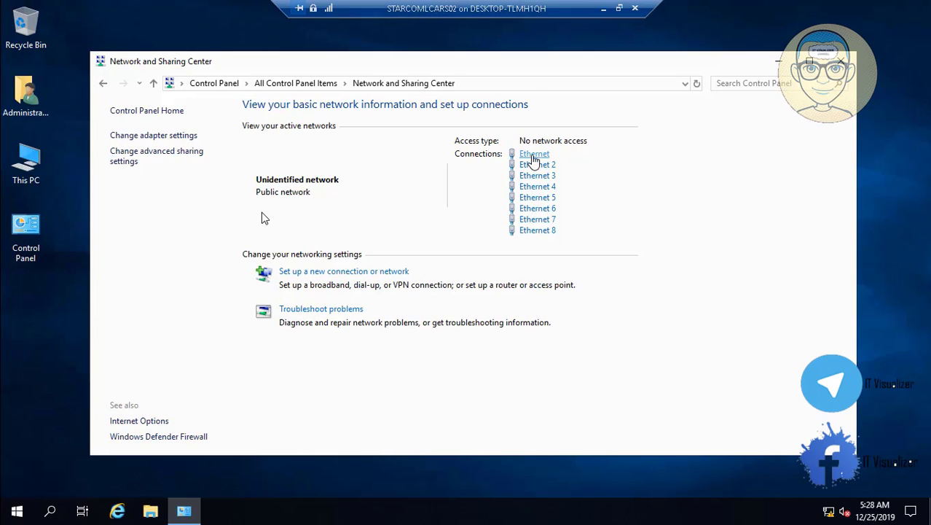
Open the first Ethernet connection's Properties, with its list including TCP/IPv4.
click(533, 156)
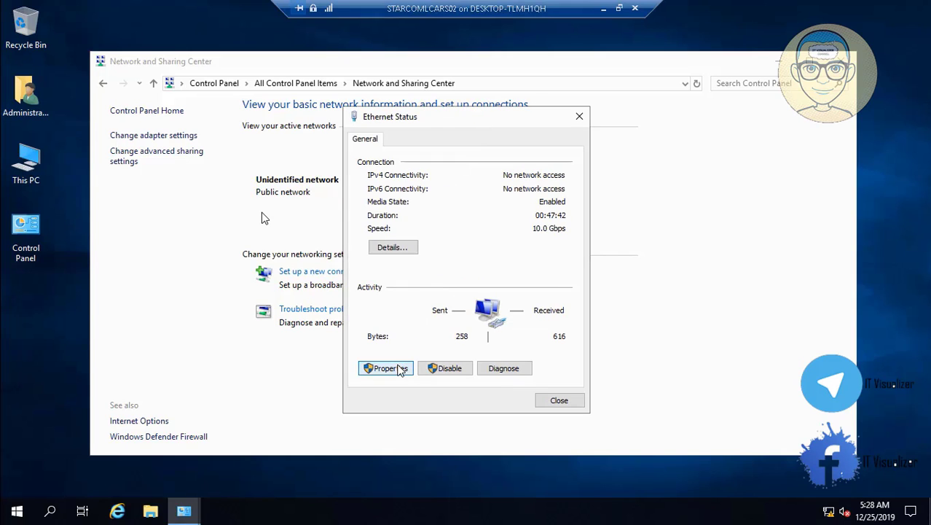
click(399, 368)
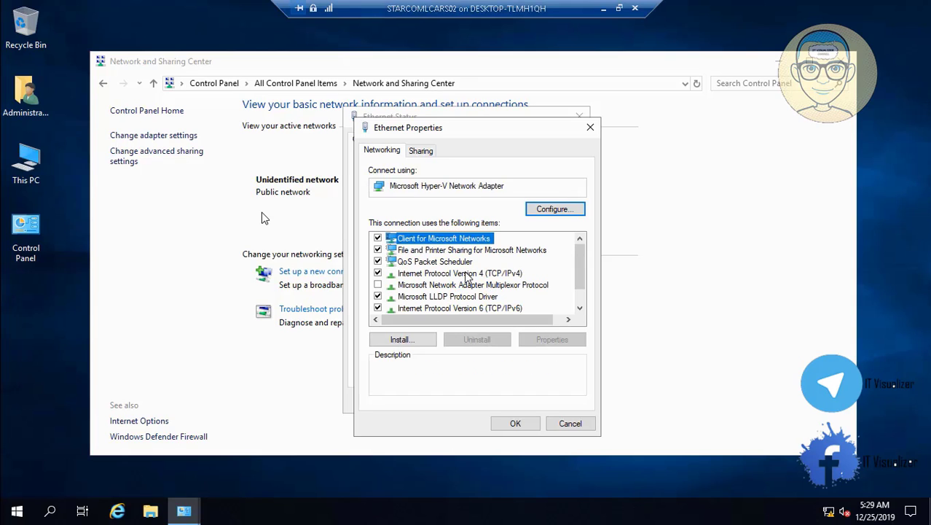
Set Ethernet's IPv4 to 192.168.1.3, mask 255.255.255.0, DNS 192.168.1.2, then begin manual IPv6.
key(Down)
key(Down)
key(Down)
click(548, 340)
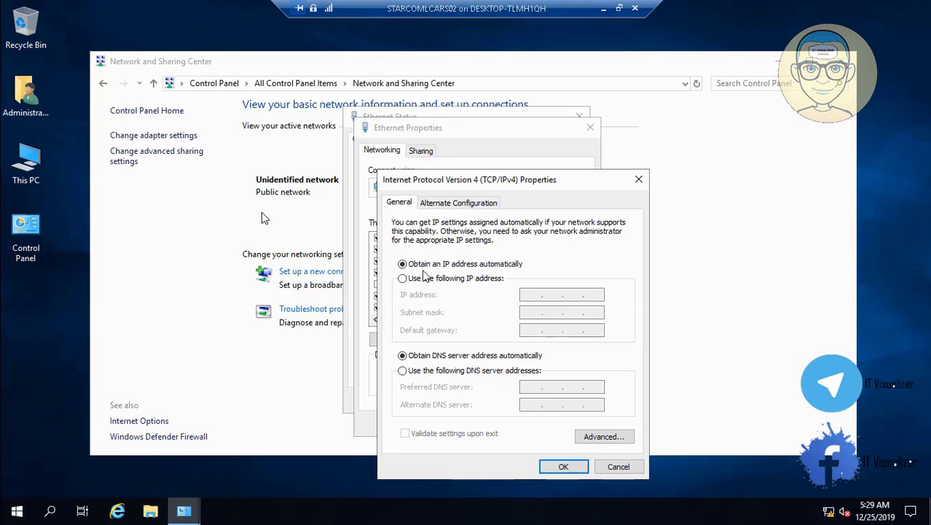
click(410, 279)
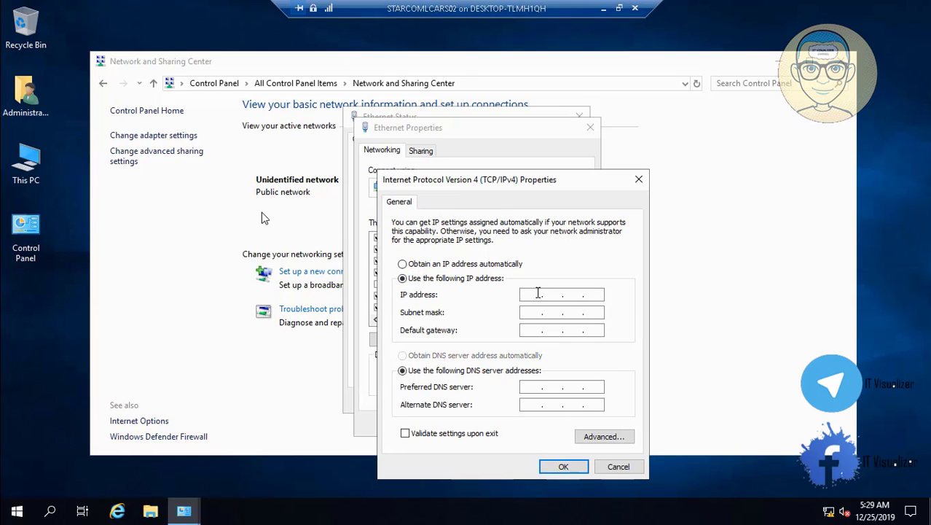
click(535, 294)
text(192 . 168 . 1 . 3)
click(537, 312)
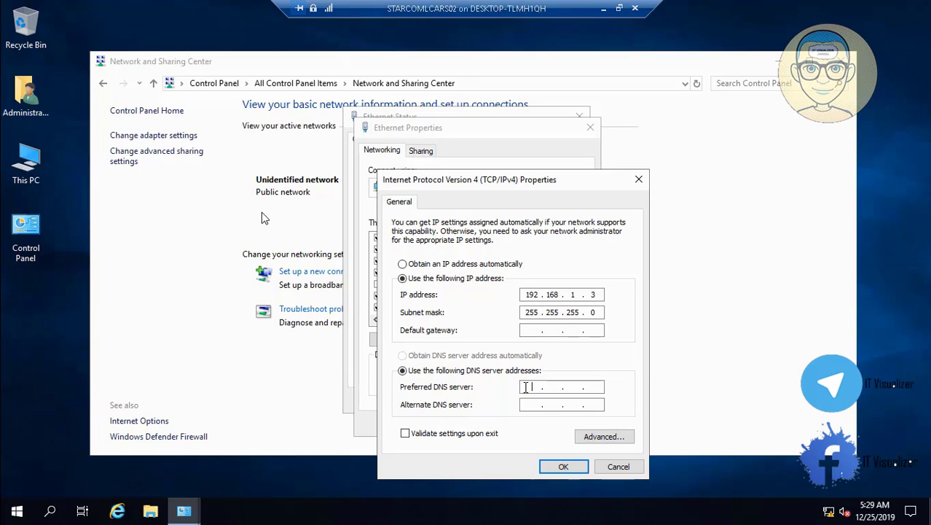
click(525, 387)
text(192.168.1.)
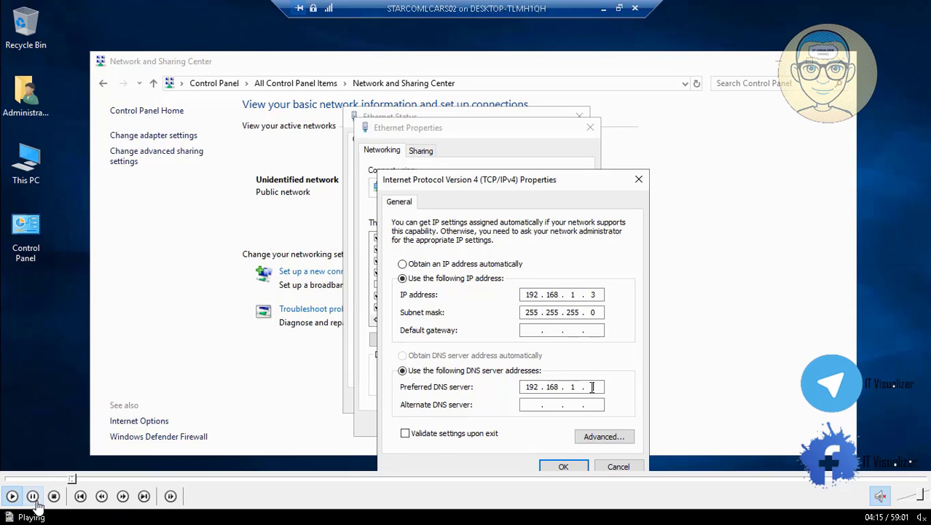
text(2)
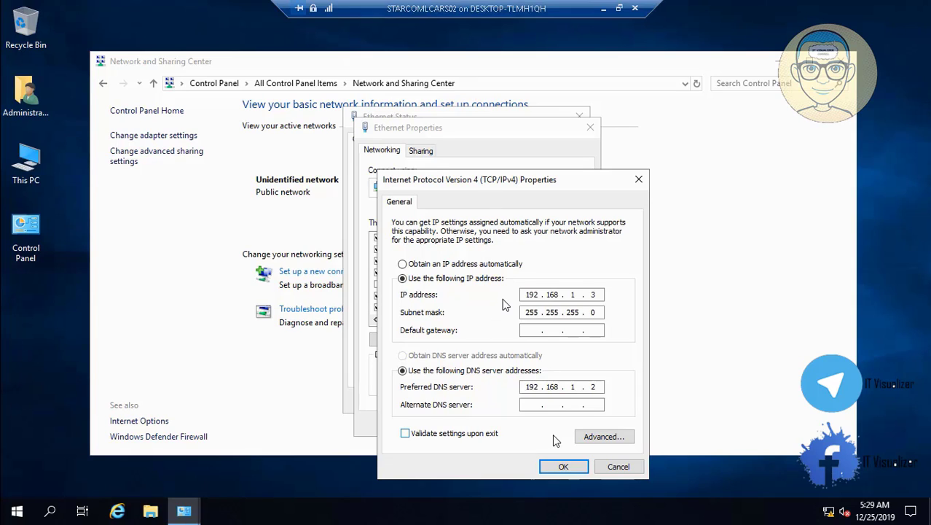
key(space)
key(space)
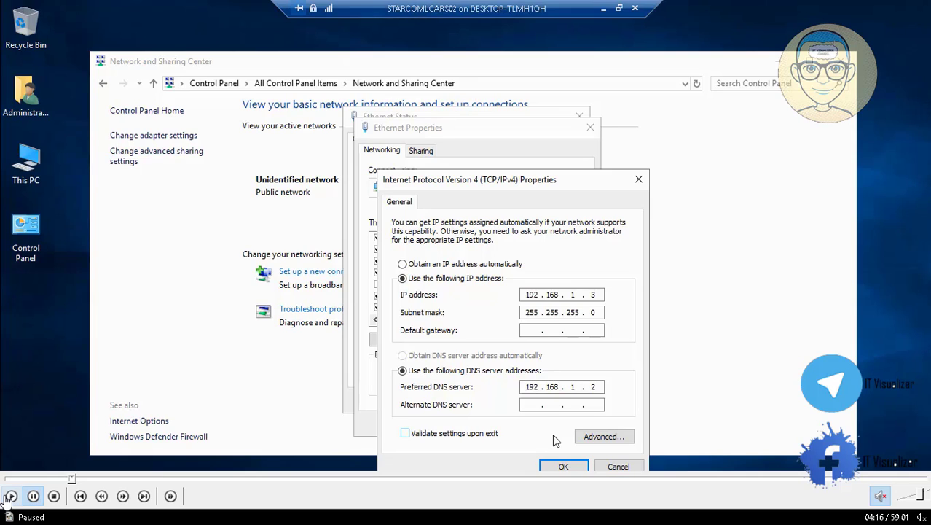
click(6, 497)
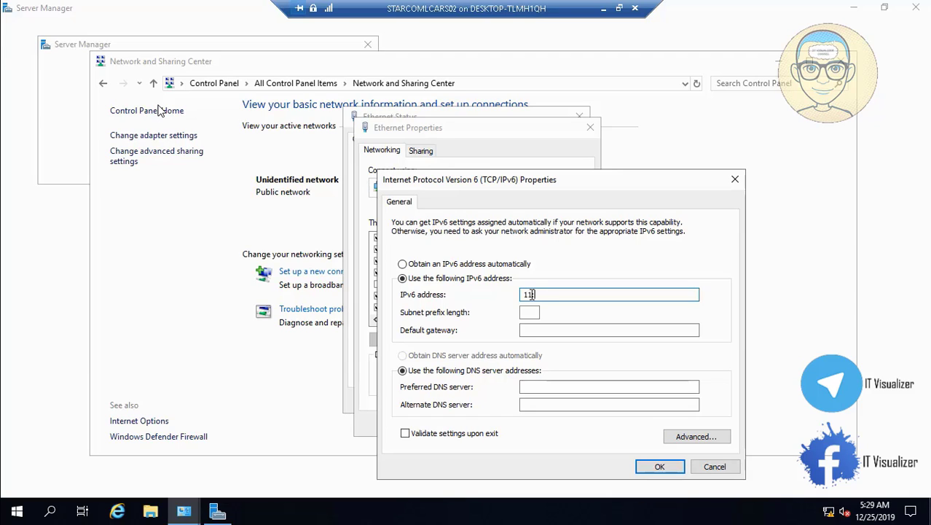
Finish Ethernet's IPv6 as 11::3, prefix 53, DNS 11::2, and close its dialogs.
text(3)
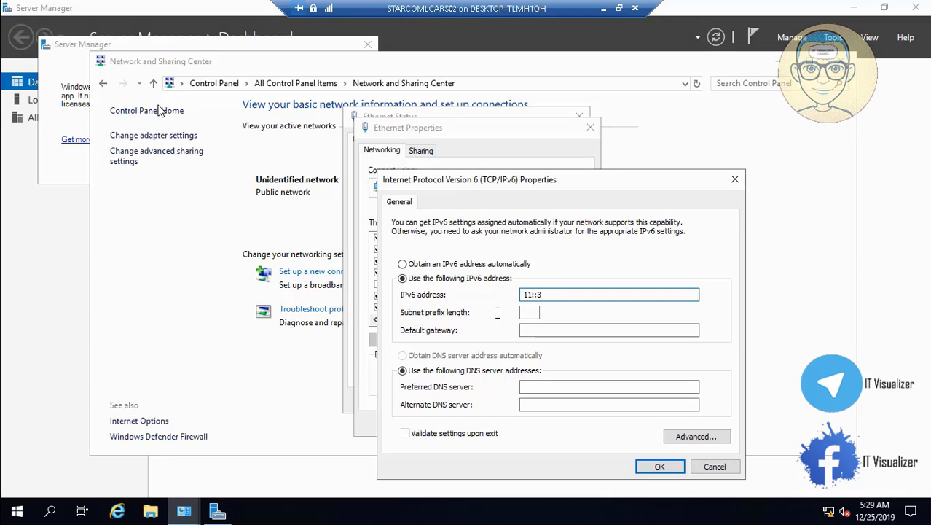
click(532, 313)
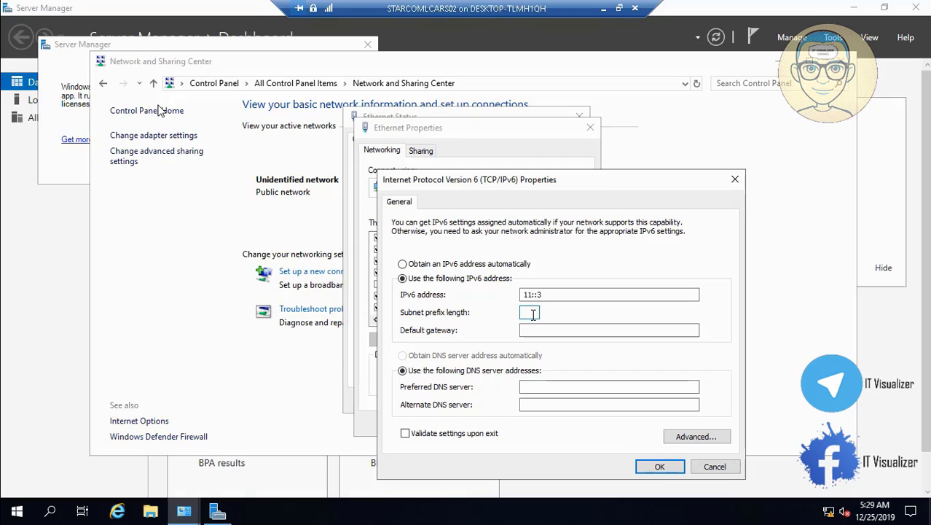
text(53)
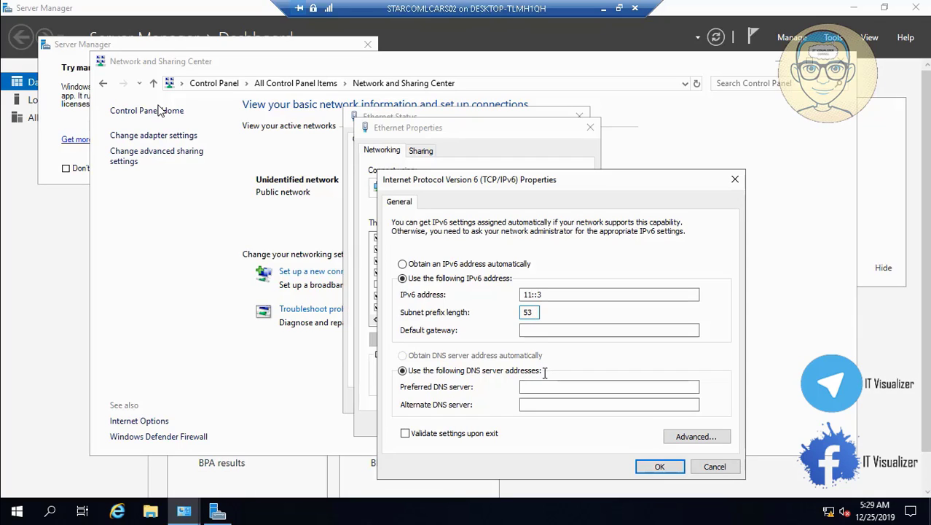
click(542, 386)
text(11)
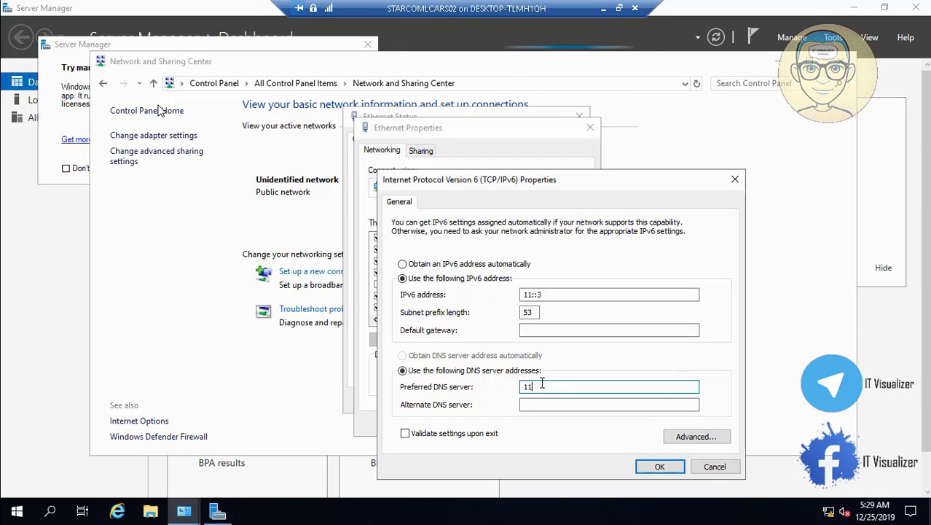
text(::)
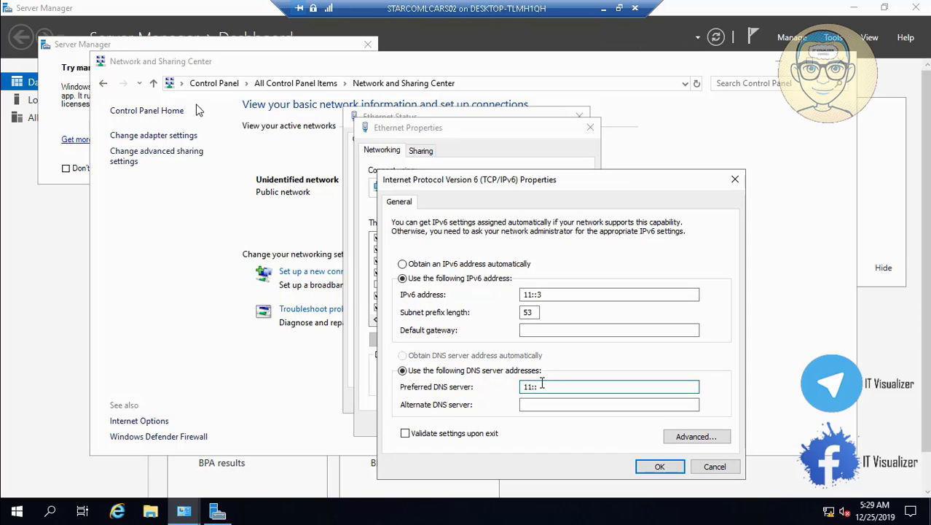
text(2)
click(655, 467)
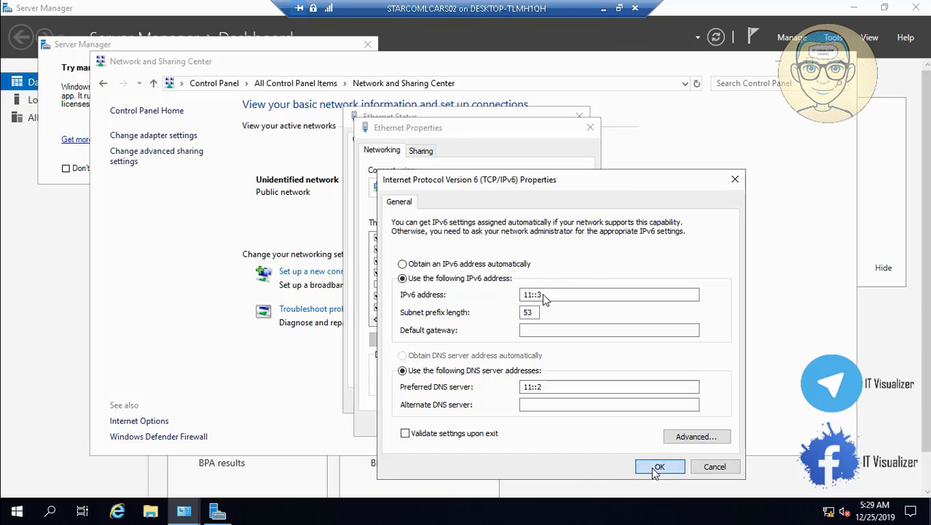
click(515, 423)
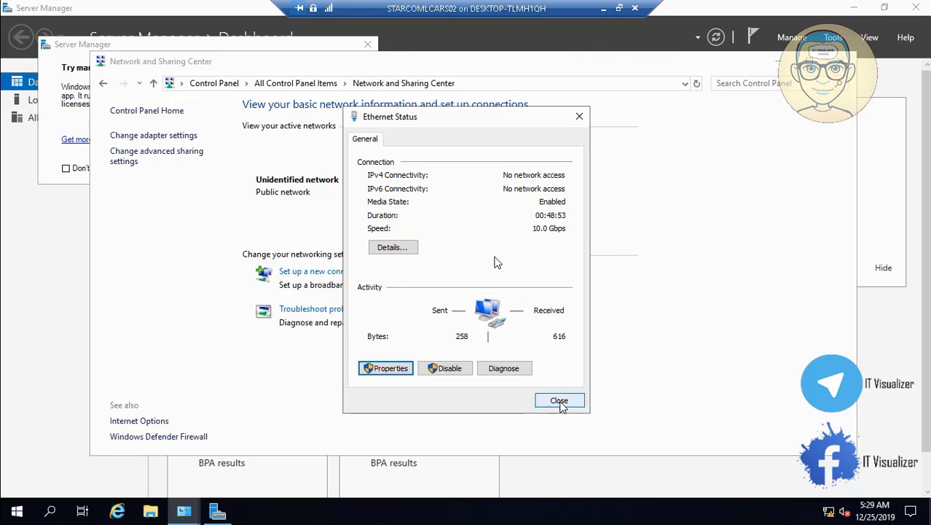
click(559, 401)
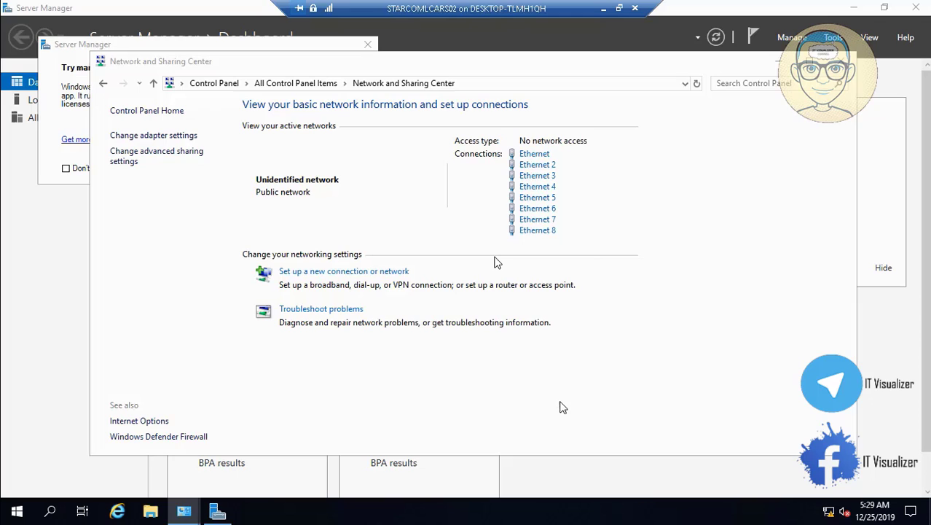
Open the TCP/IPv4 properties of the Ethernet 2 connection.
click(539, 166)
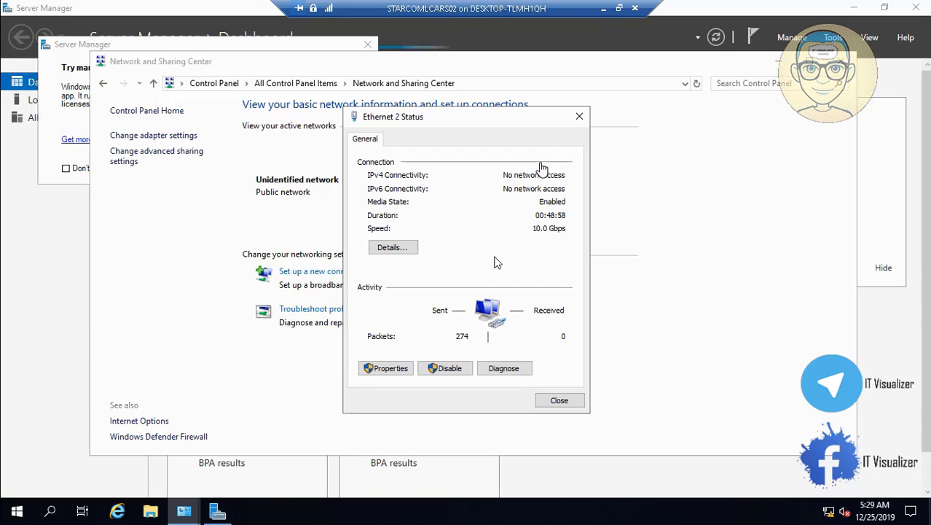
click(399, 370)
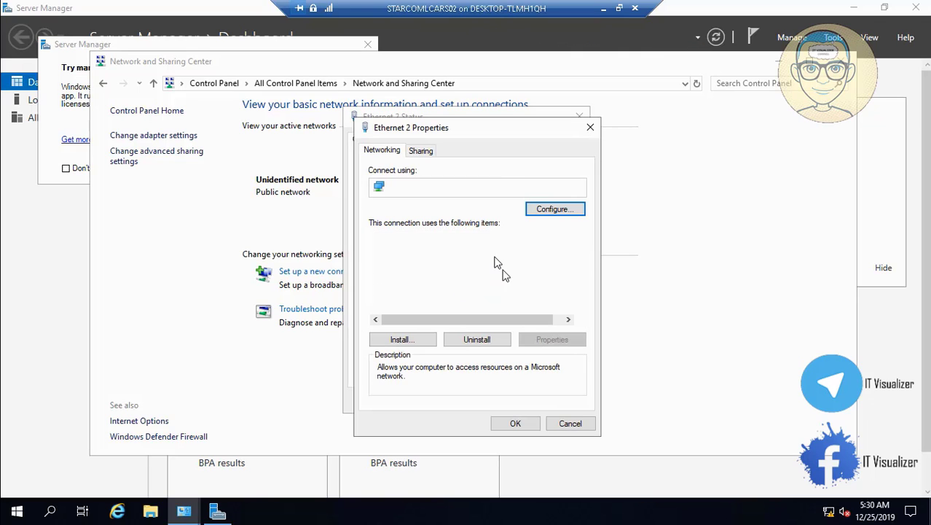
click(508, 273)
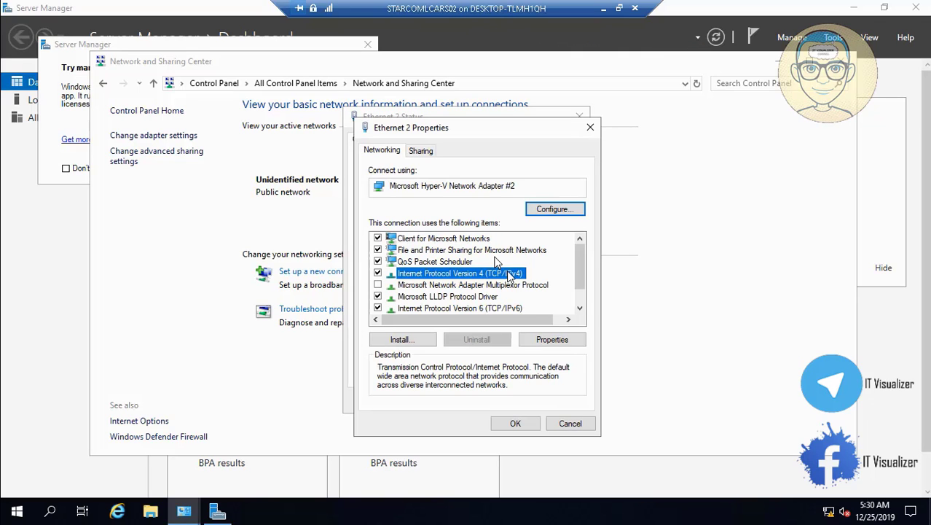
click(555, 340)
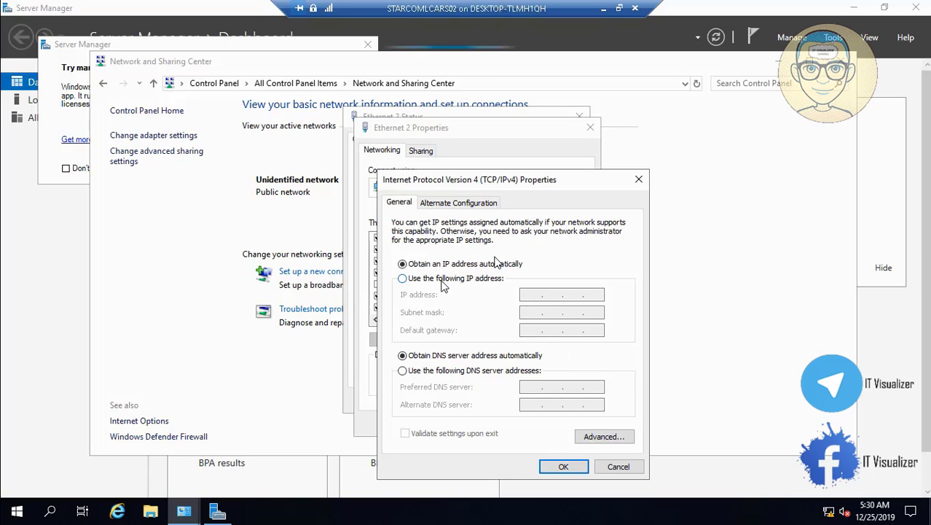
Set static IPv4 192.168.2.3, mask 255.255.255.0, preferred DNS 192.168.2.2.
click(442, 280)
click(526, 294)
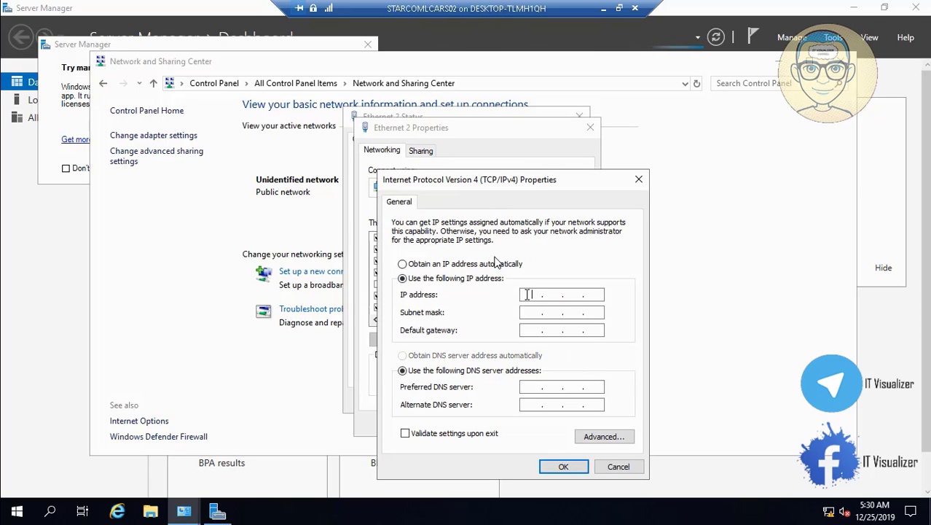
text(192 . 168 . 2 .)
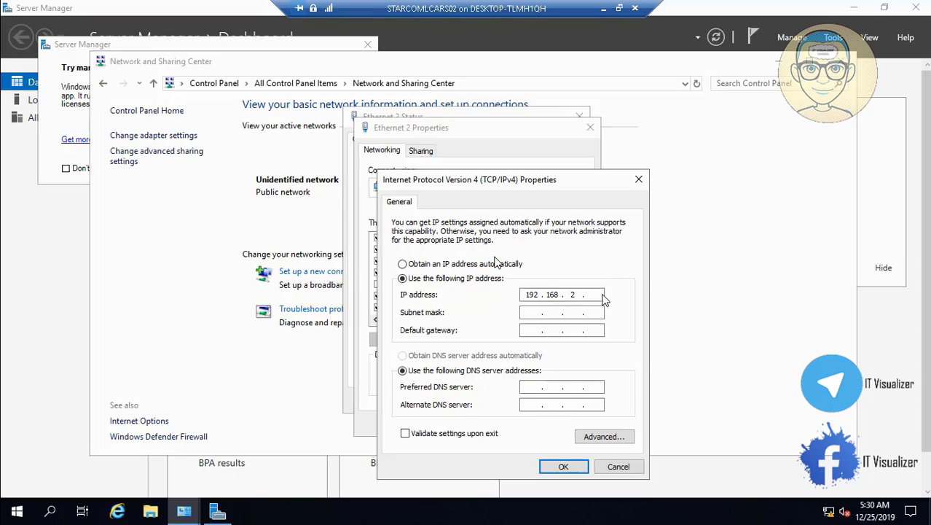
click(593, 297)
text(3)
click(533, 312)
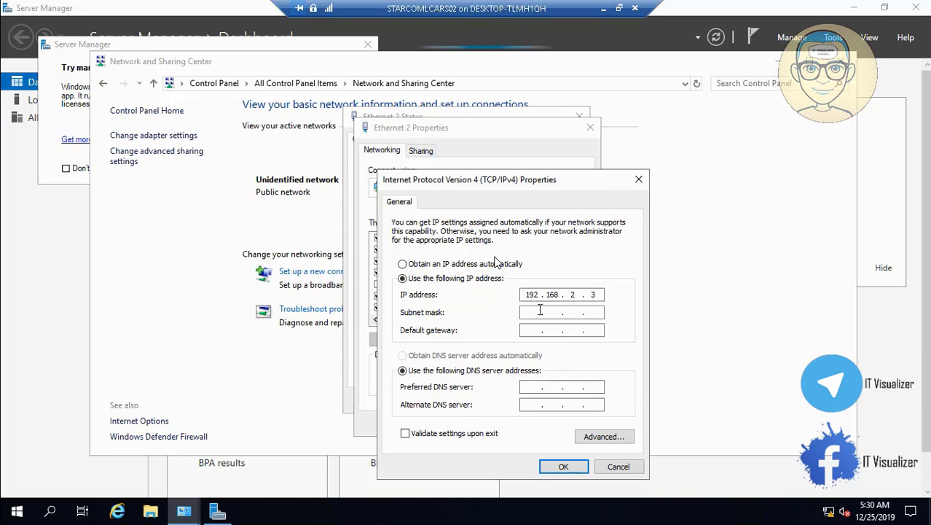
click(533, 387)
text(192 . 16 . .)
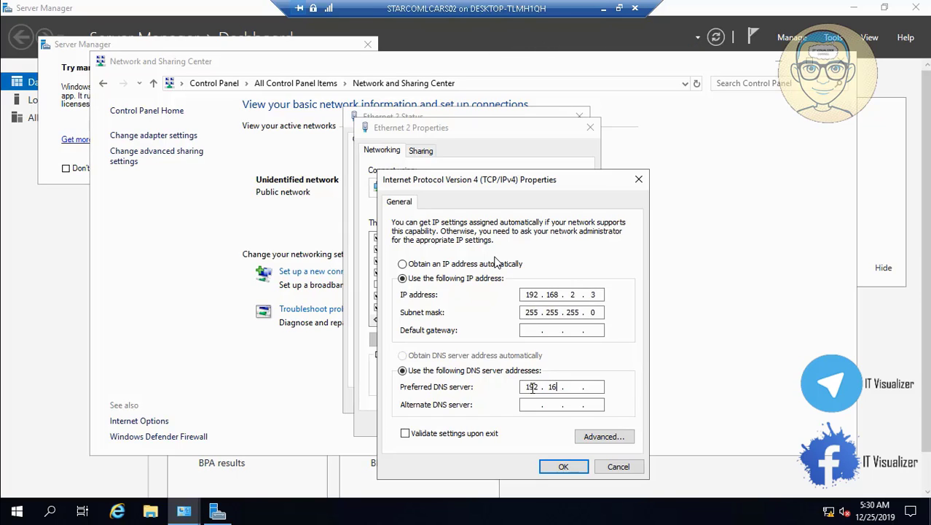
text(2 .2)
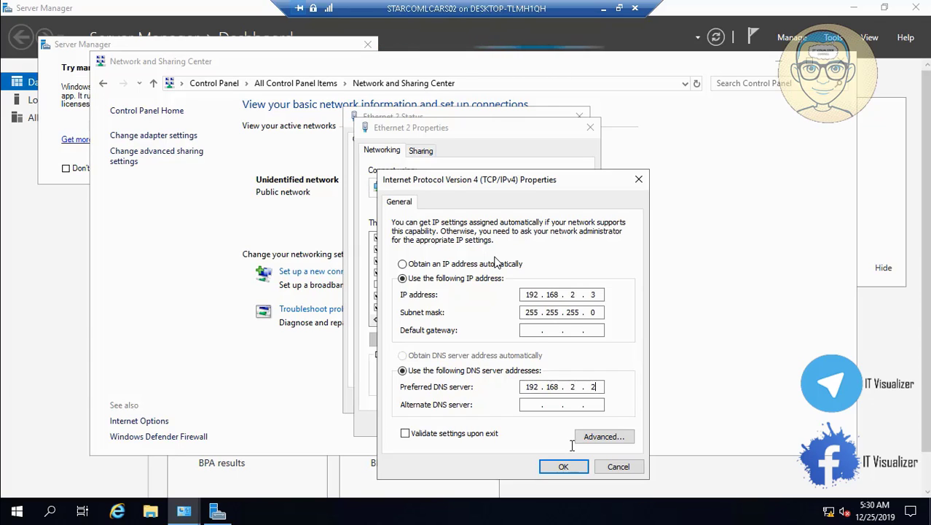
click(563, 467)
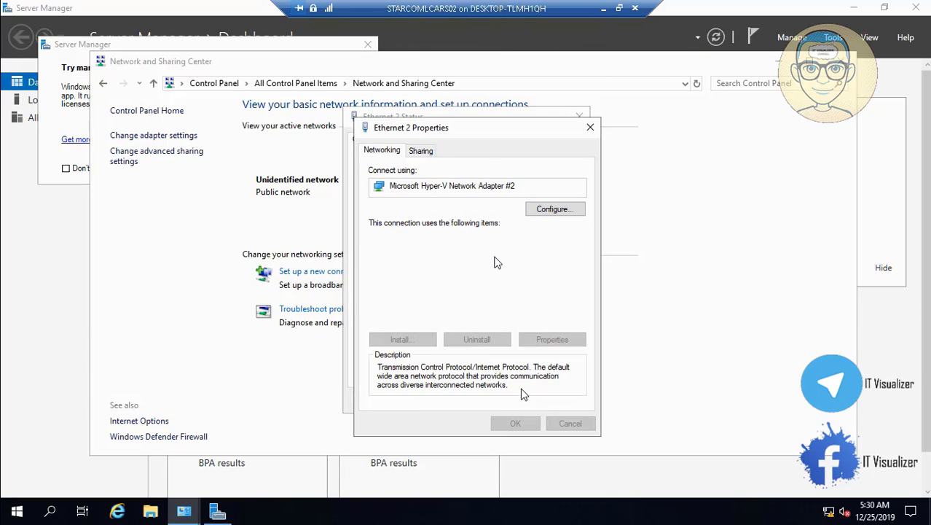
Give Ethernet 2 the manual IPv6 address 11:0:0:800::3 with prefix length 53.
click(499, 308)
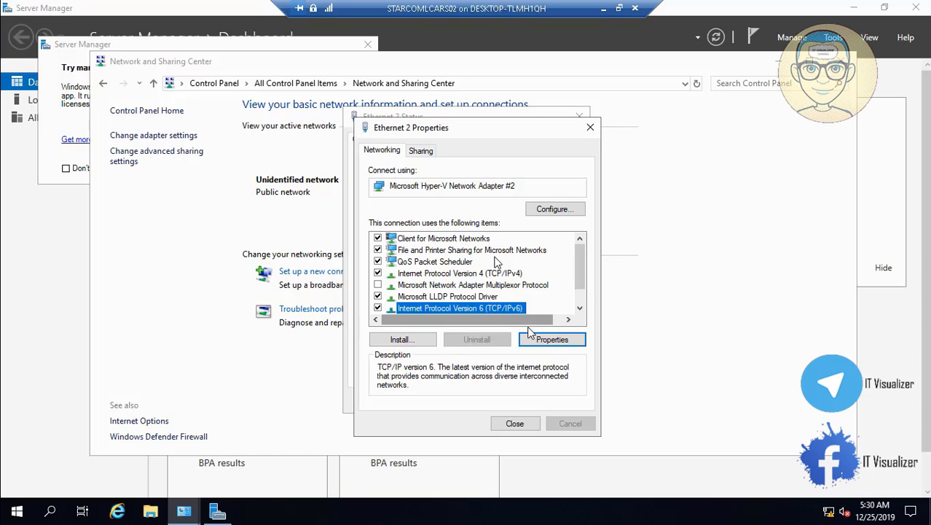
click(541, 338)
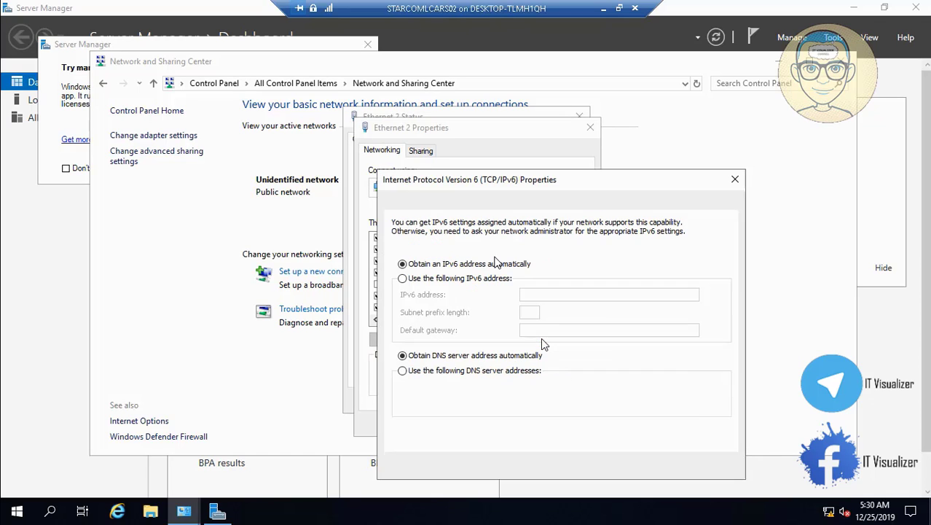
click(408, 278)
click(530, 295)
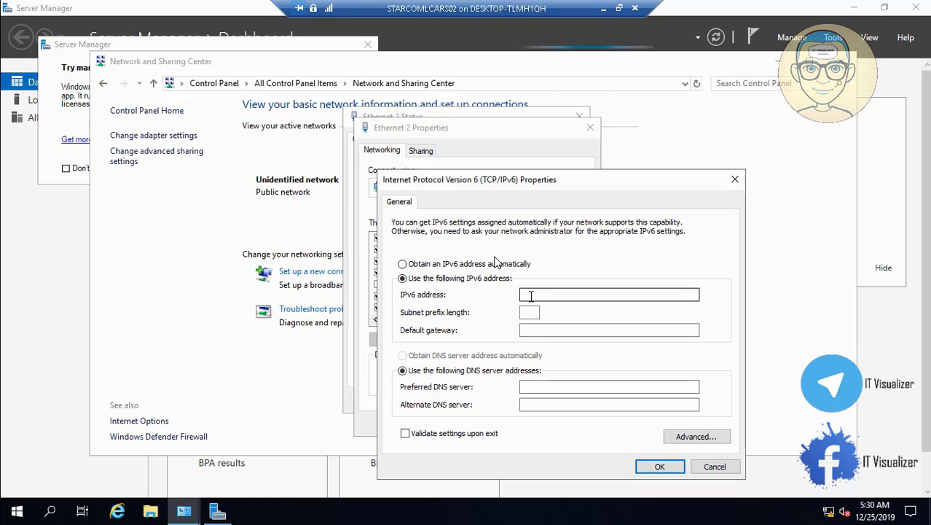
text(11)
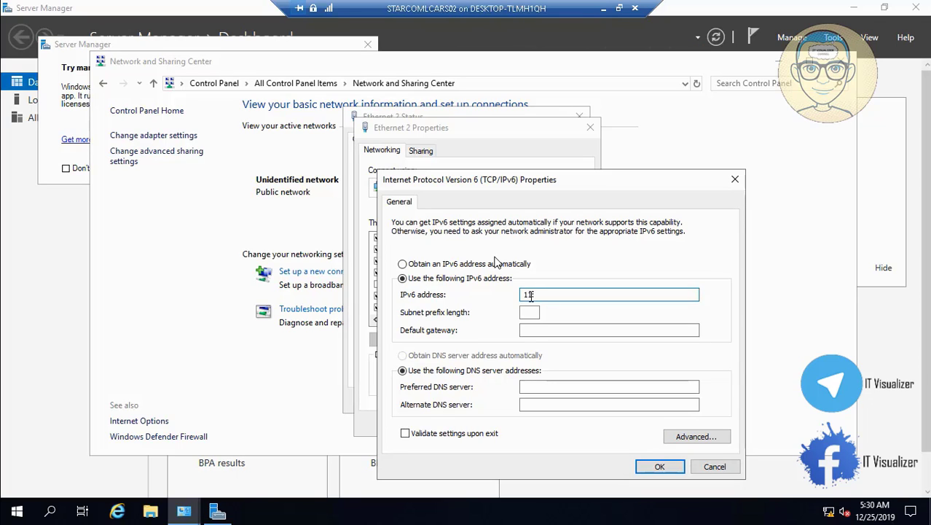
text(00:0:8)
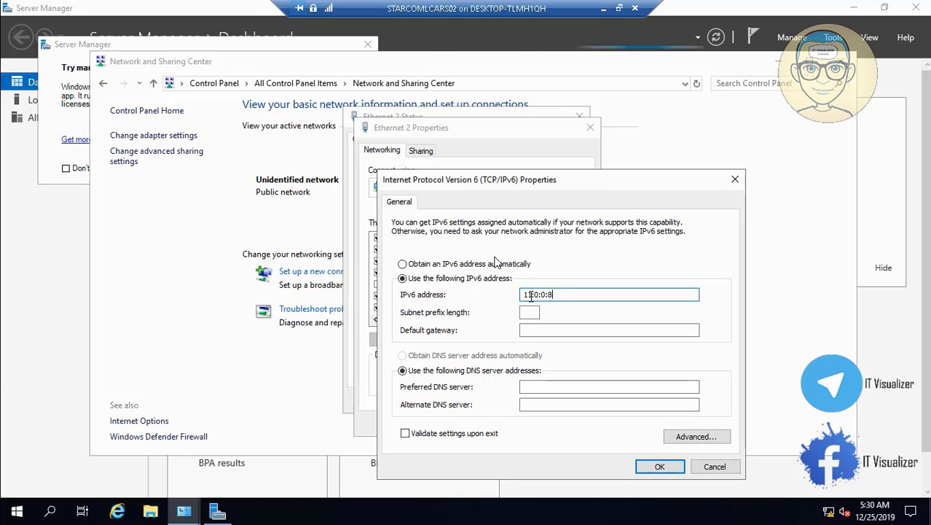
text(00::)
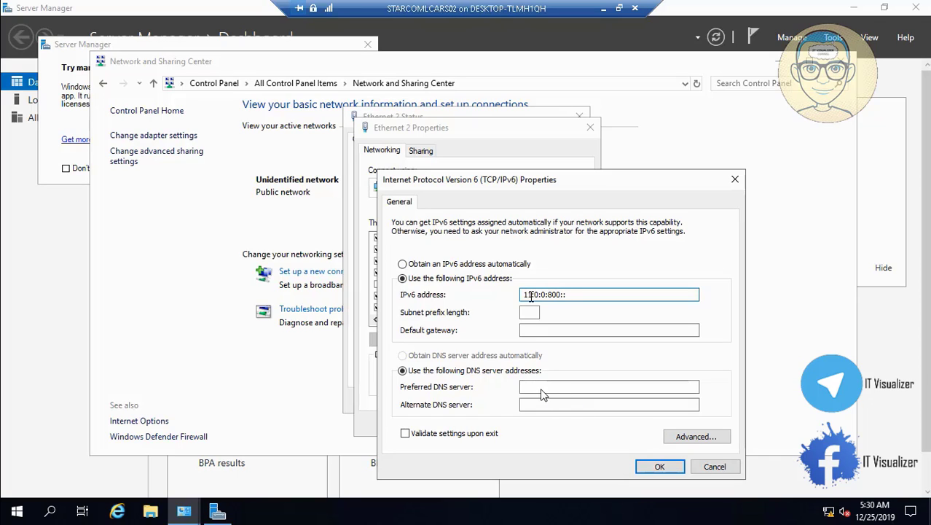
text(3)
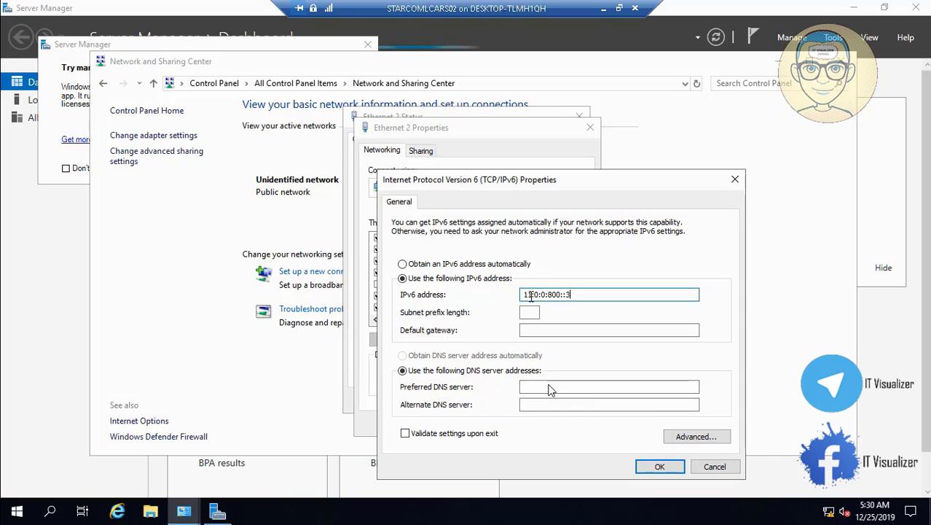
click(529, 313)
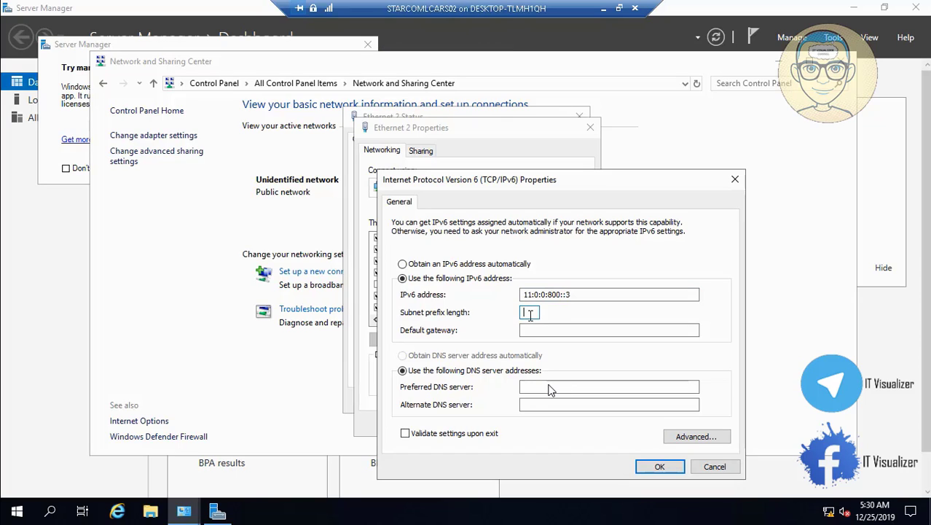
text(53)
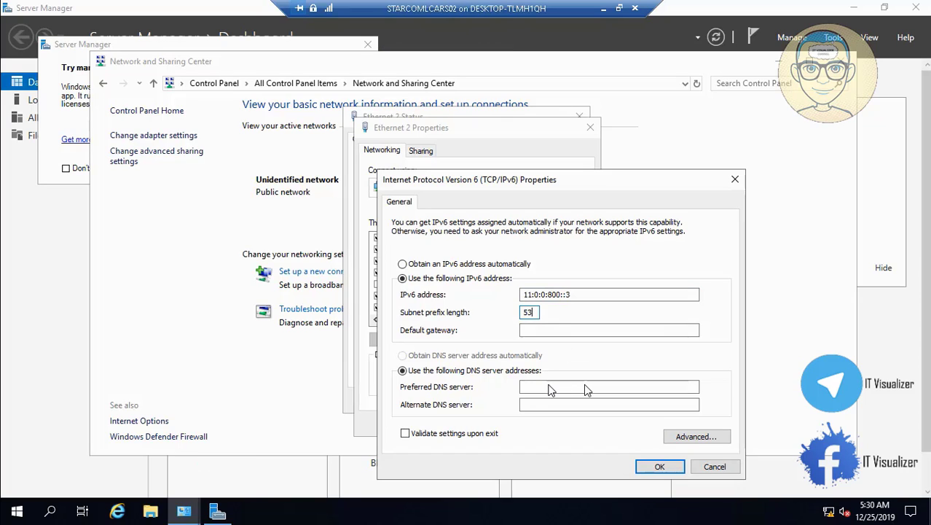
Copy the address into preferred DNS as 11:0:0:800::2 and save the IPv6 settings.
click(536, 292)
double_click(537, 294)
key(ctrl+c)
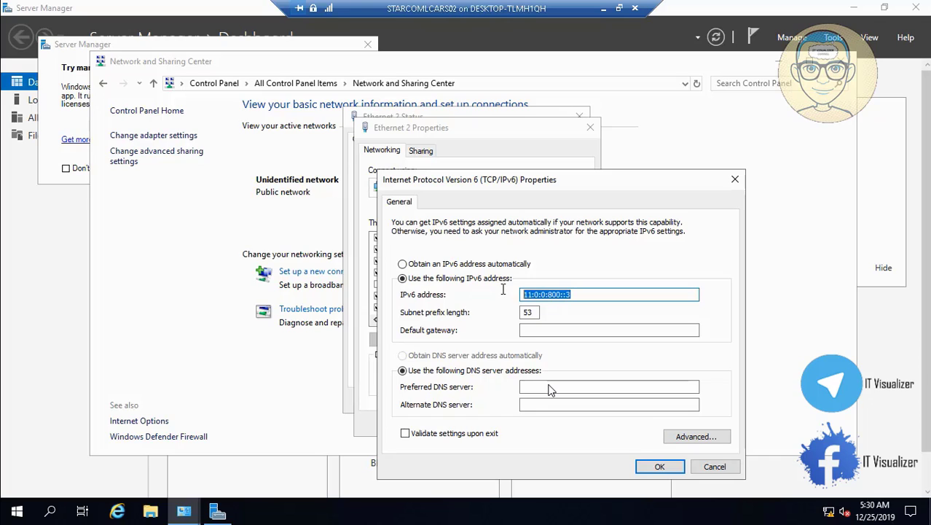
click(550, 388)
key(ctrl+v)
key(BackSpace)
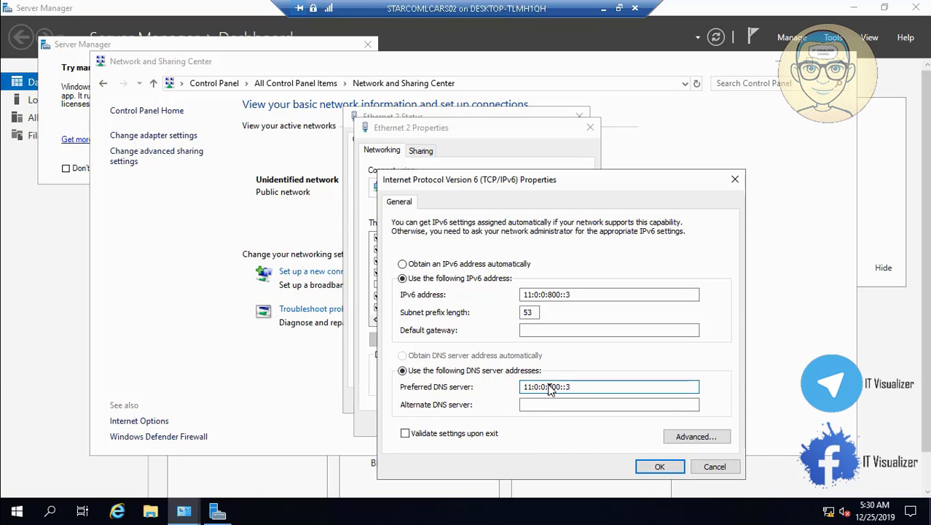
text(2)
click(649, 471)
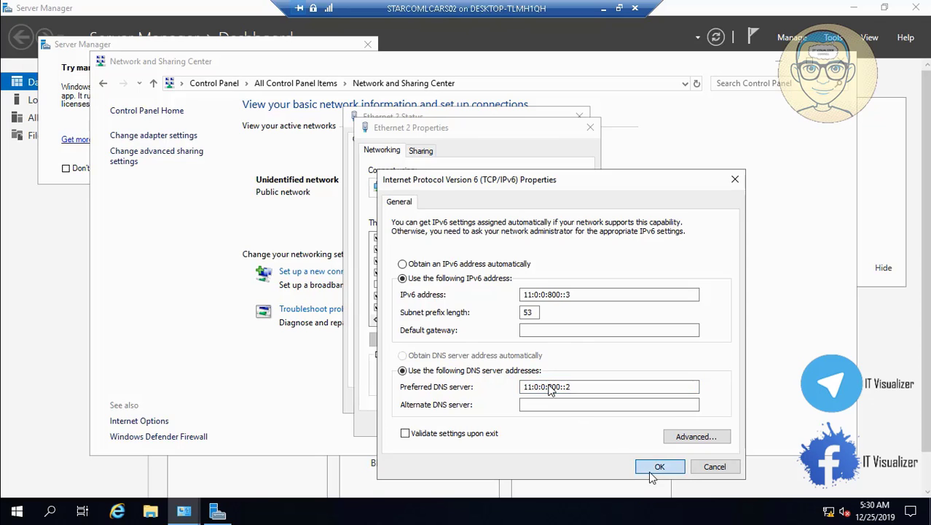
Close Ethernet 2's dialogs and open Ethernet 3's TCP/IPv4 properties.
click(529, 426)
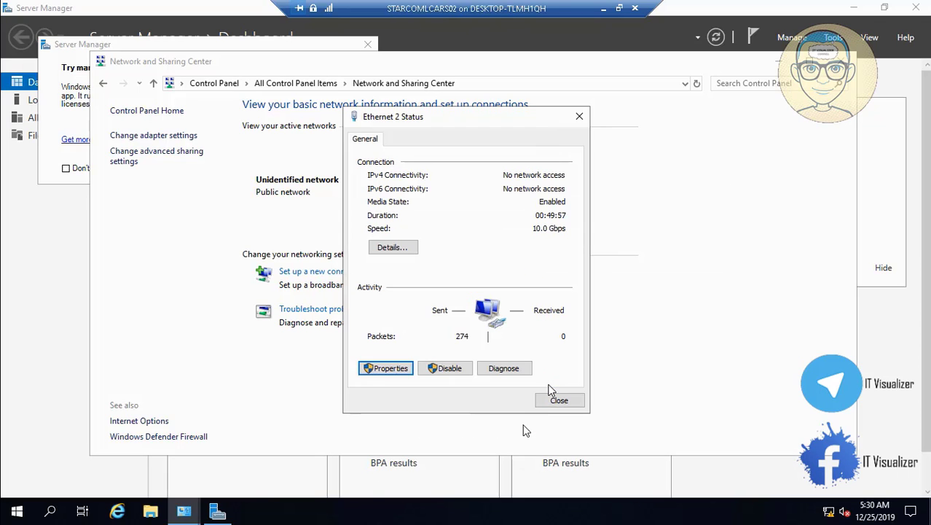
click(561, 401)
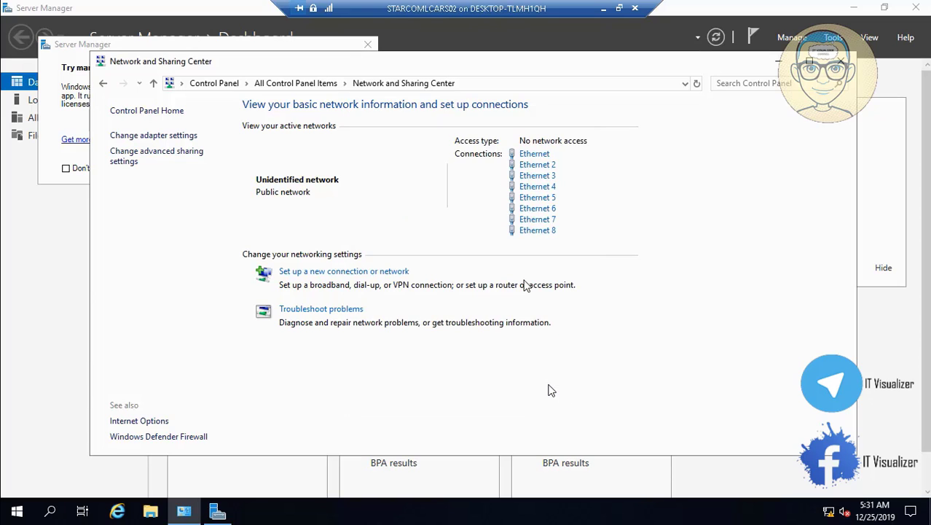
click(545, 177)
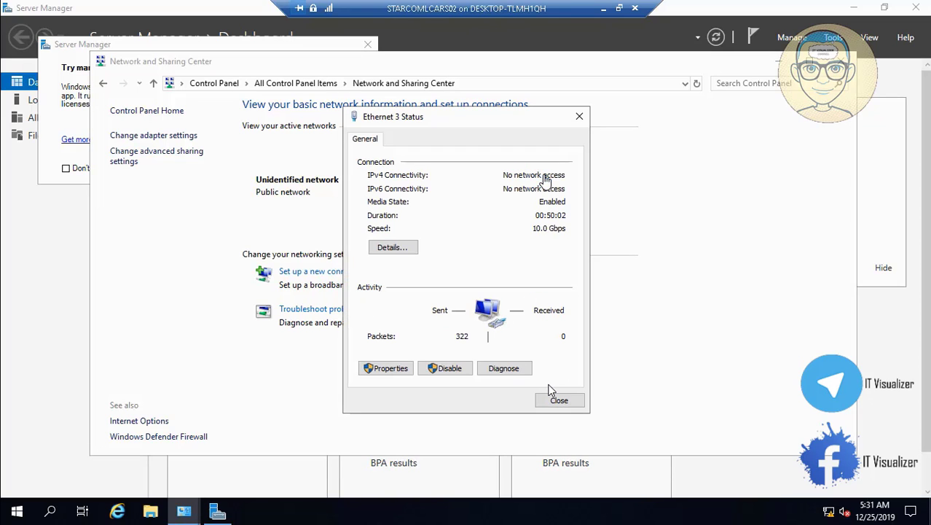
click(394, 368)
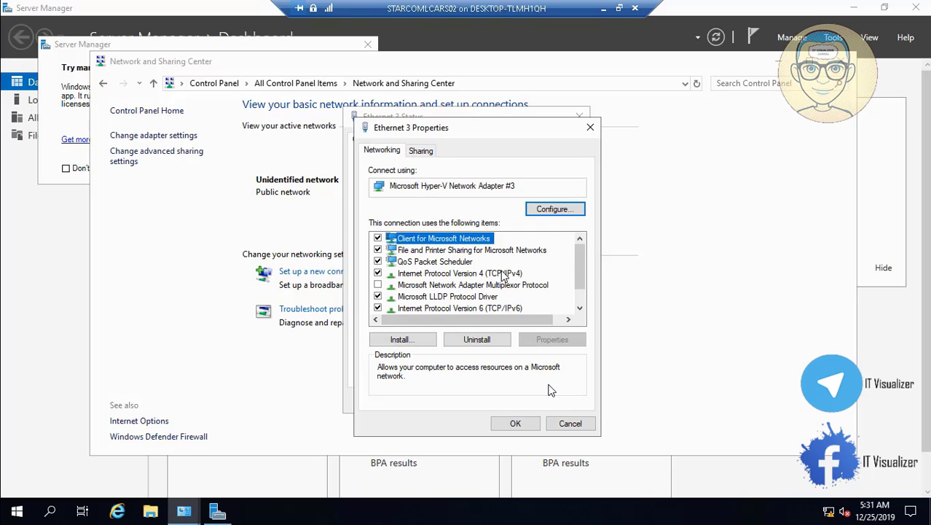
click(500, 273)
click(552, 341)
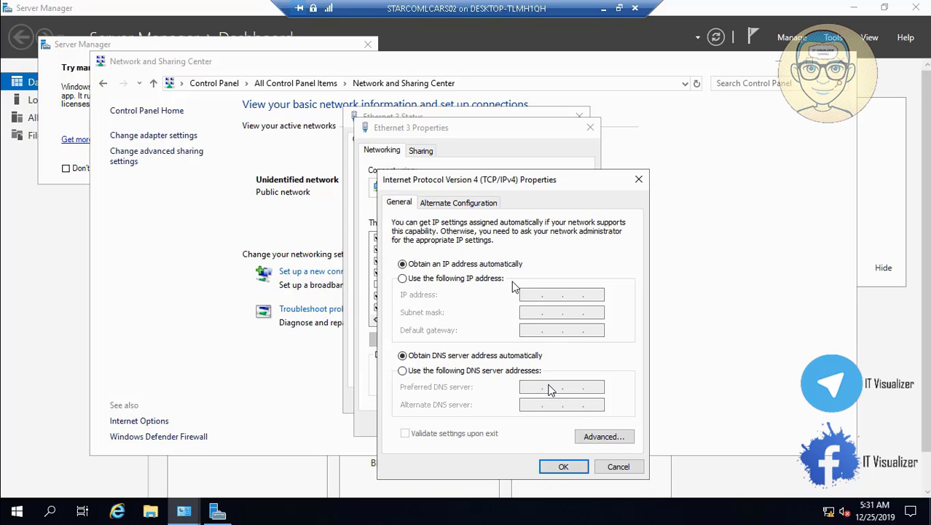
Give Ethernet 3 static IPv4 192.168.3.3, mask 255.255.255.0, DNS 192.168.3.2.
click(429, 281)
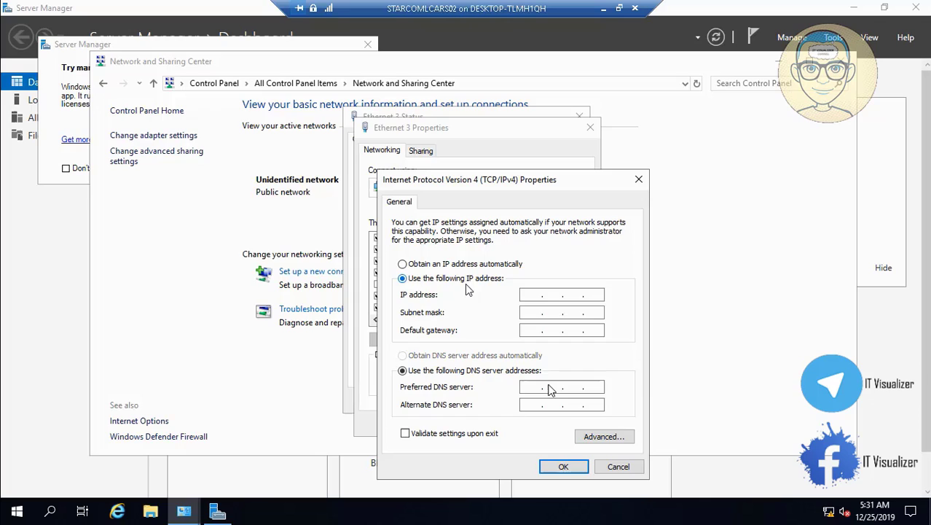
click(529, 296)
text(192 . )
text(168.3.)
text(3 .)
text(3)
click(536, 314)
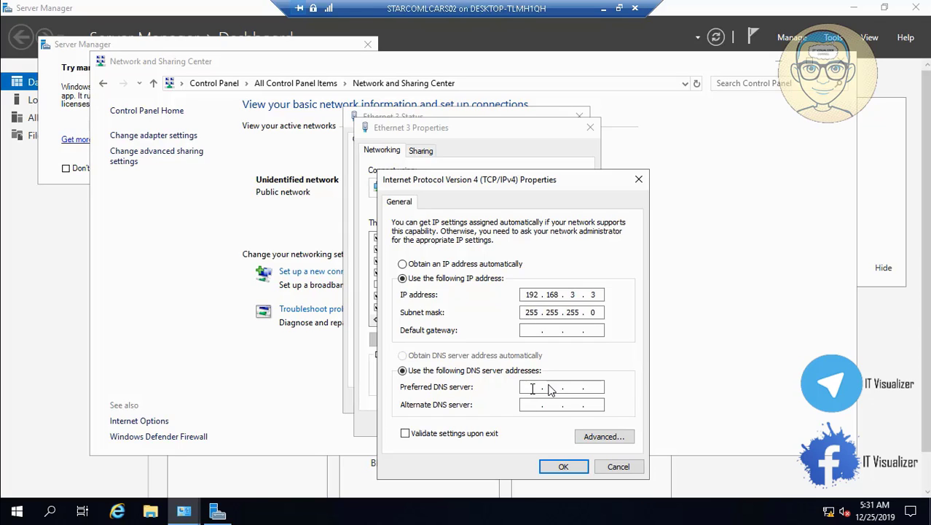
text(192.168.3.3)
click(564, 466)
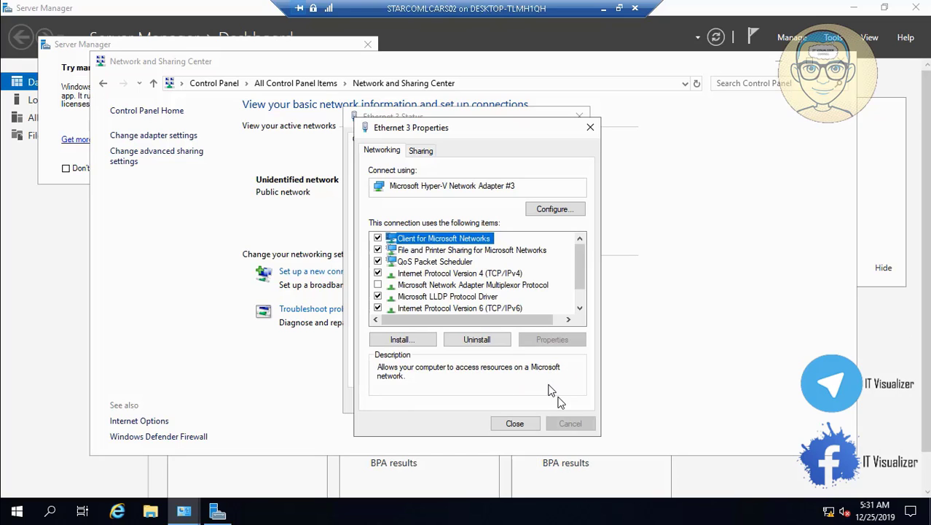
click(603, 8)
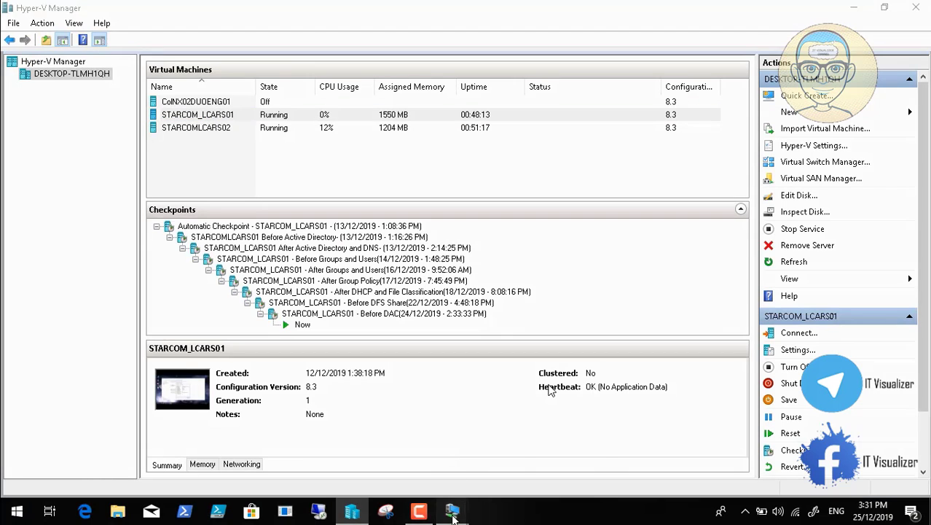
Check STARCOM_LCARS01's Ethernet 3 details, showing IPv6 11:0:0:1000::2.
mouse_move(452, 514)
click(525, 470)
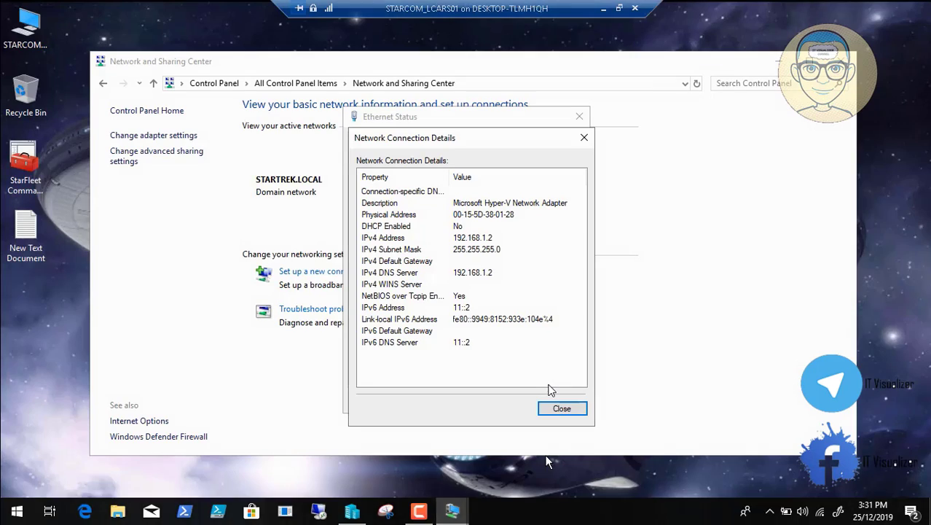
click(557, 409)
click(559, 399)
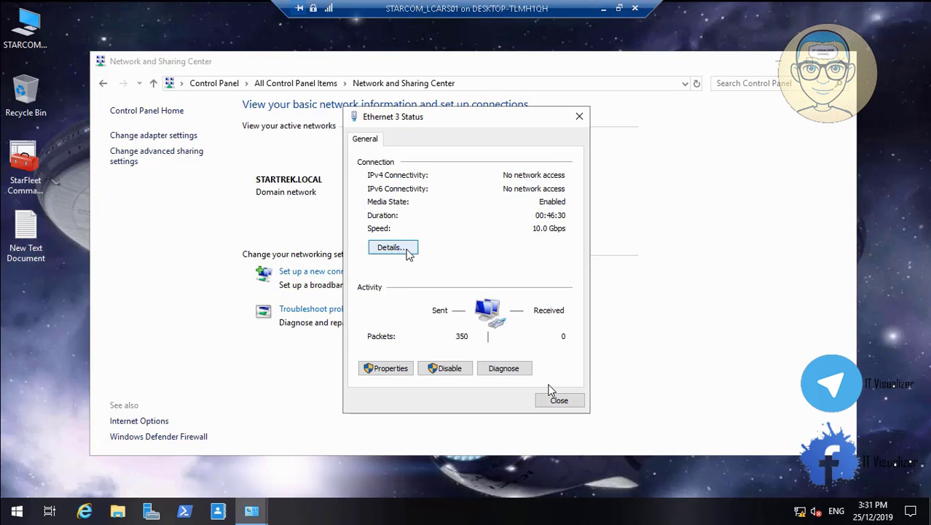
click(408, 249)
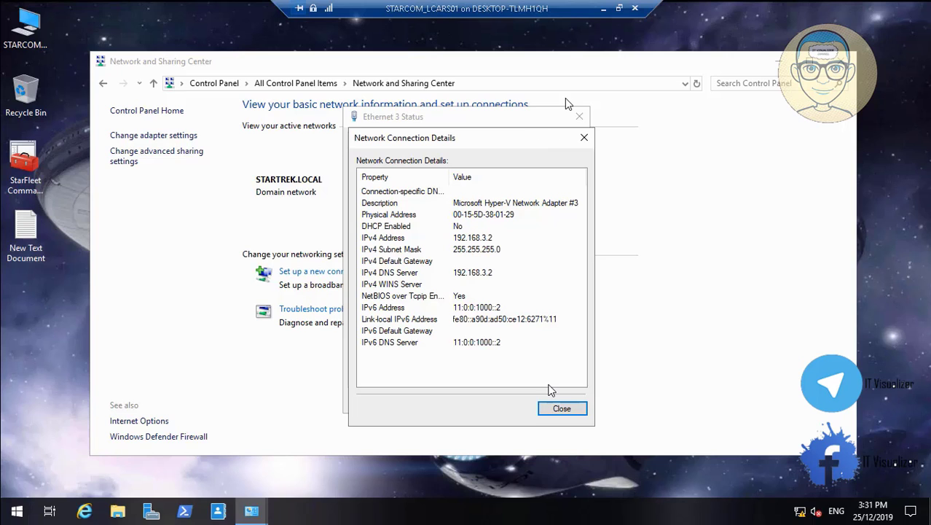
Switch back to STARCOMLCARS02's Ethernet 3 Properties.
click(605, 9)
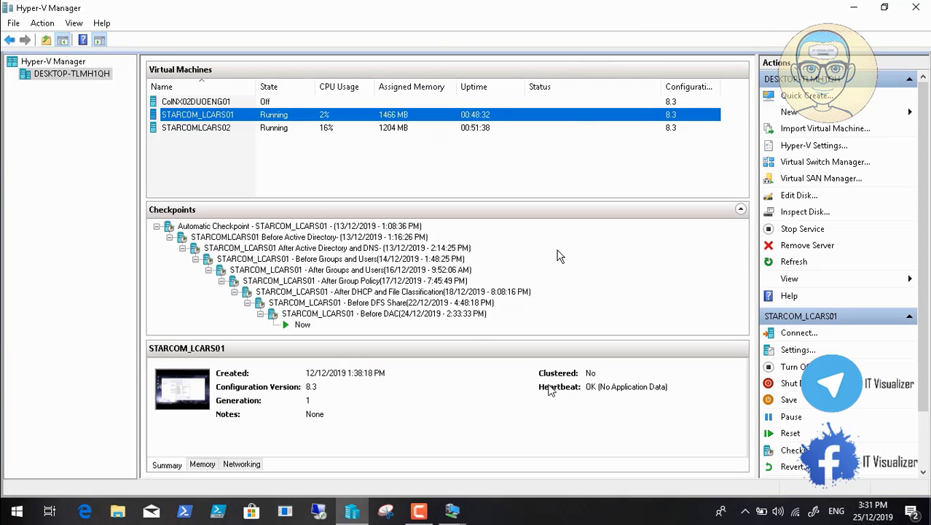
click(452, 510)
click(397, 455)
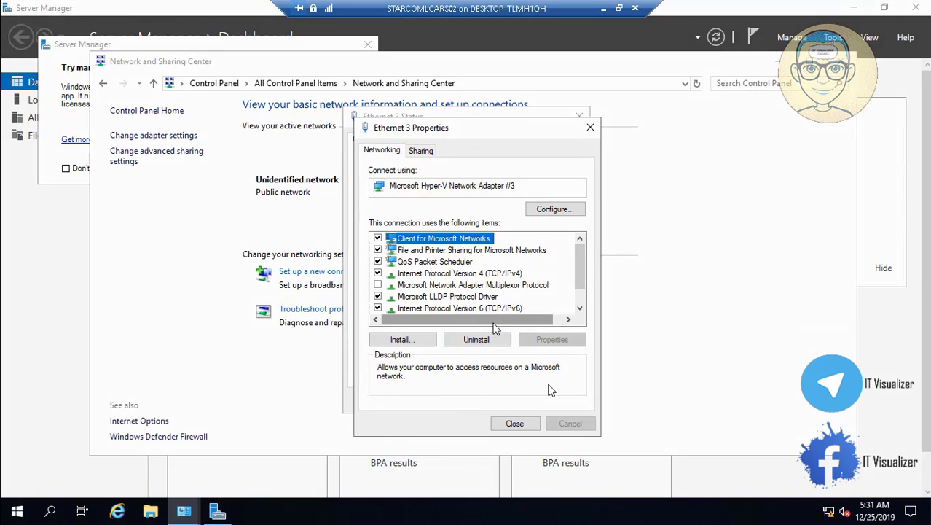
Give Ethernet 3 the manual IPv6 address 11:0:0:1000::3 with prefix 53.
key(End)
click(544, 340)
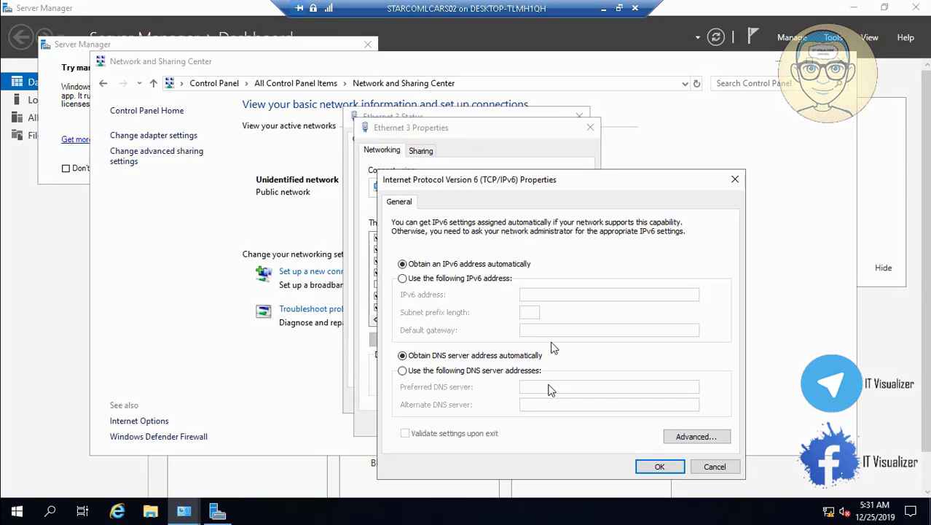
click(457, 280)
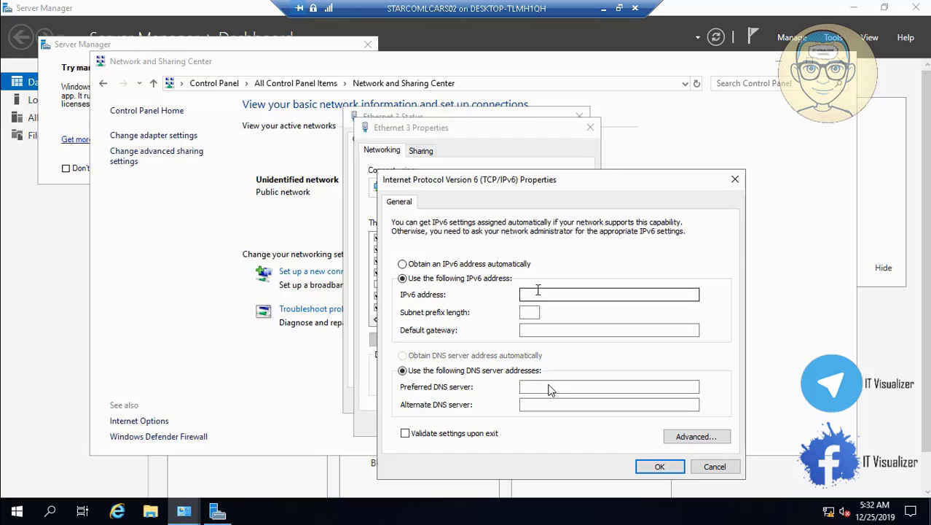
click(537, 294)
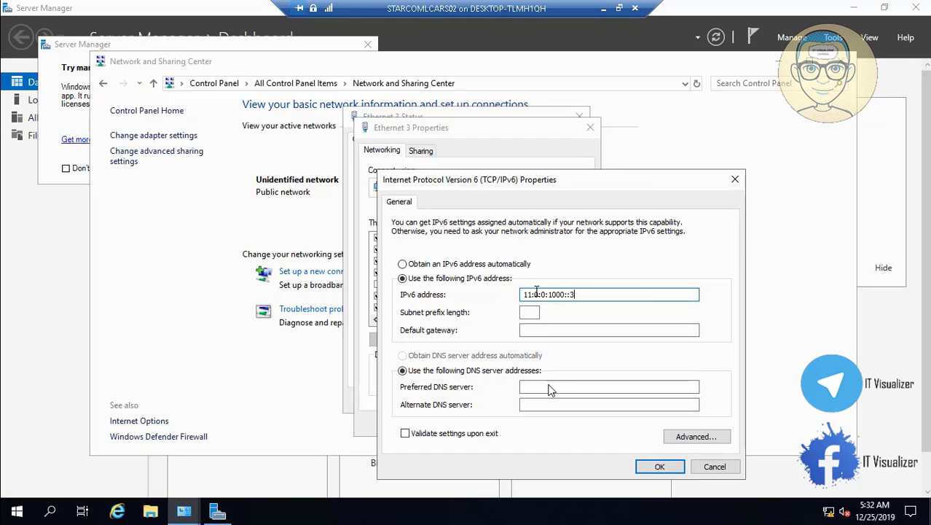
click(525, 313)
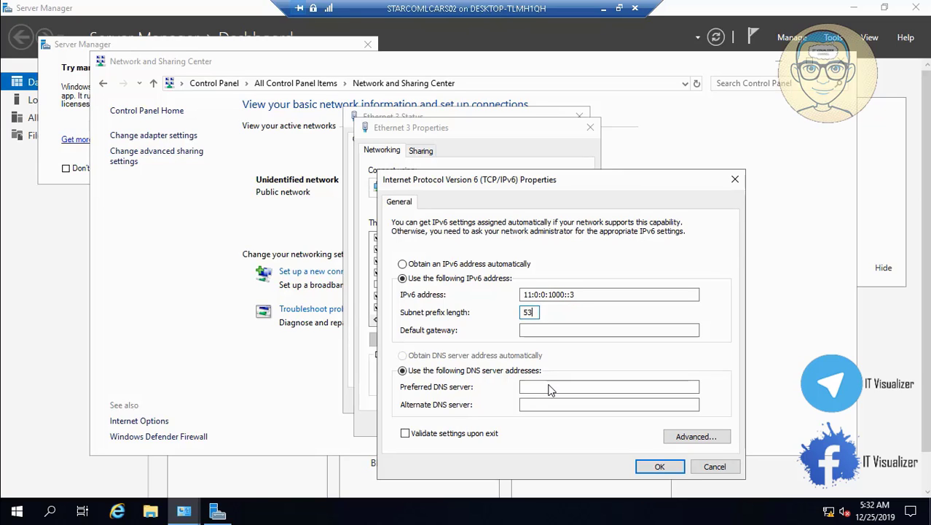
Set preferred DNS 11:0:0:1000::2 from the copied address, save, and close Ethernet 3 Properties.
drag(575, 295, 501, 296)
key(ctrl+c)
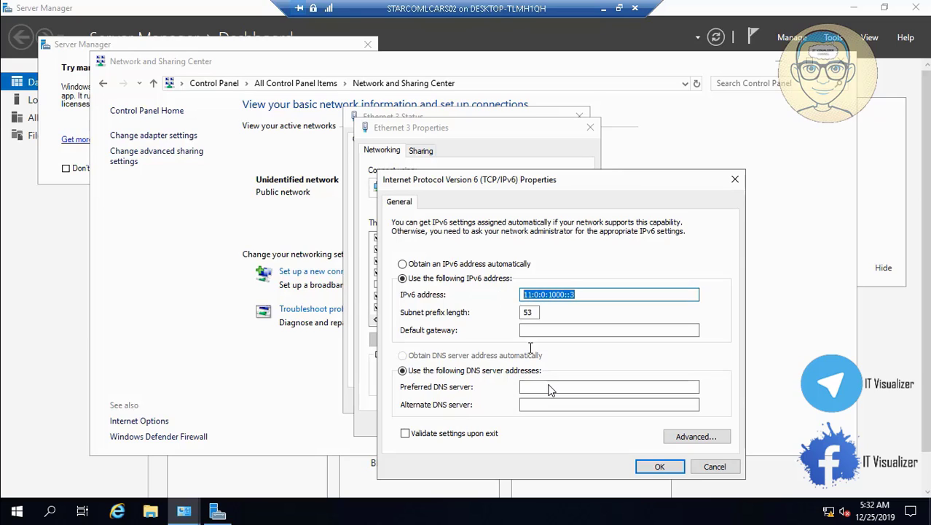
click(539, 386)
key(ctrl+v)
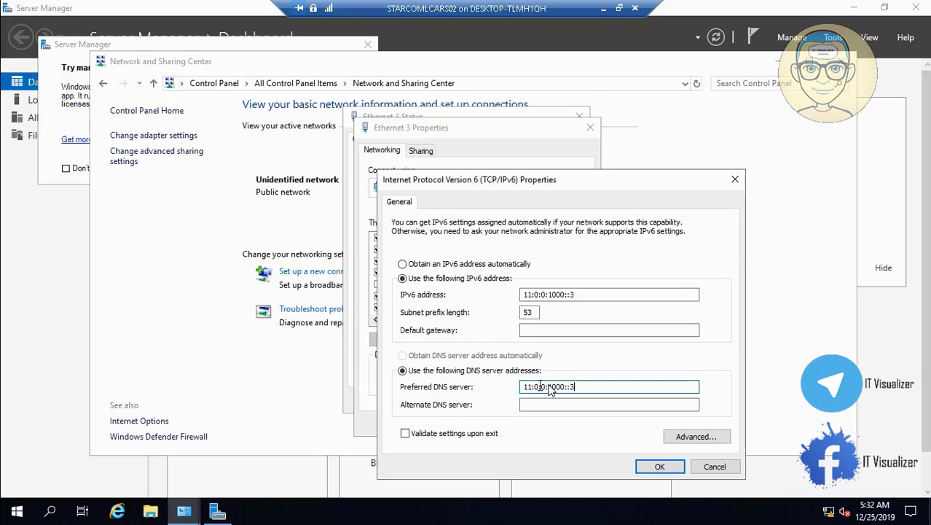
key(BackSpace)
click(659, 466)
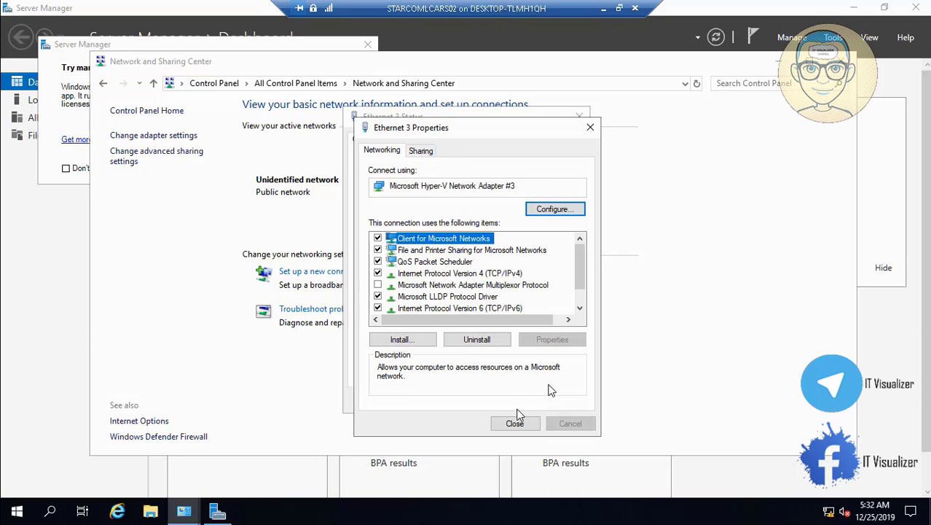
click(515, 421)
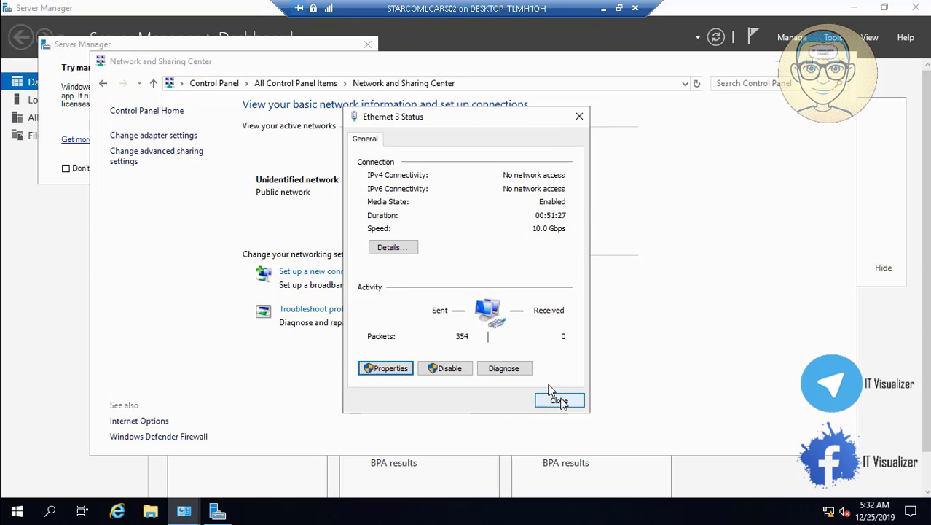
Close Ethernet 3's status and open Ethernet 4's TCP/IPv4 properties.
click(559, 400)
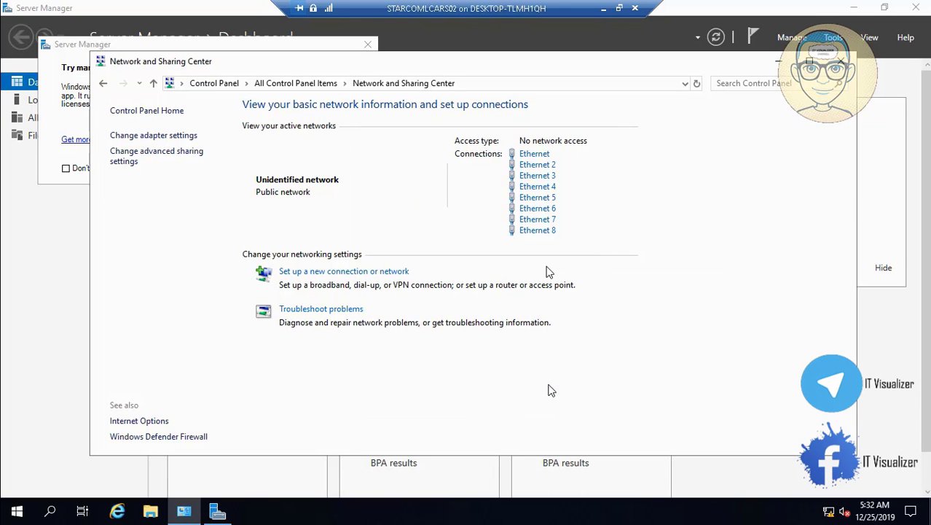
click(539, 186)
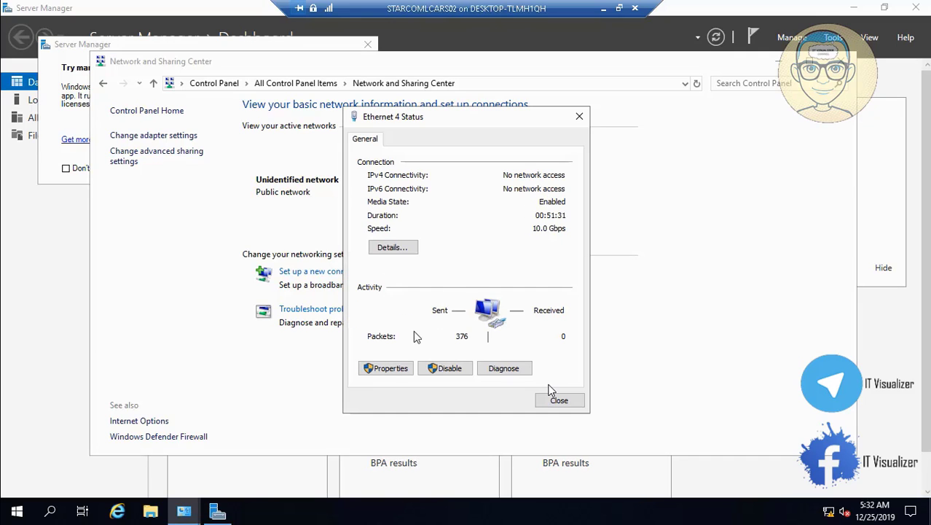
click(397, 371)
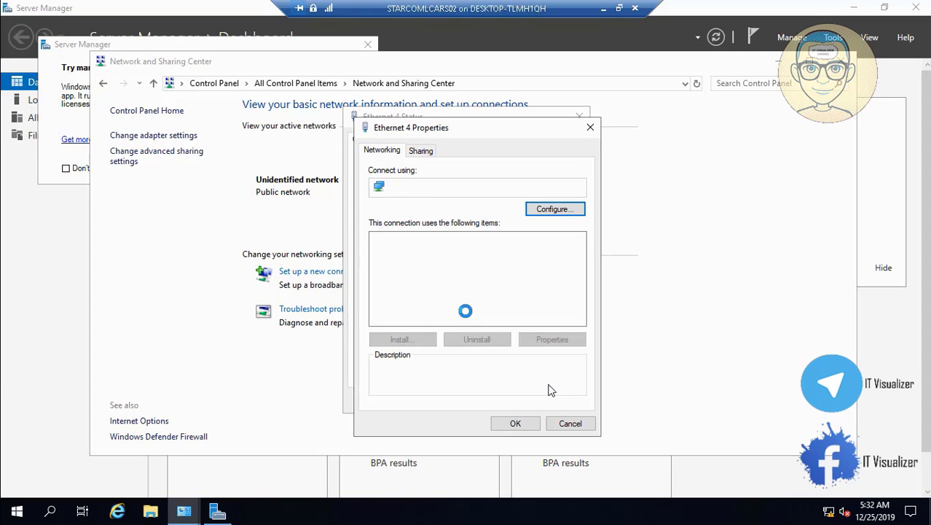
click(503, 273)
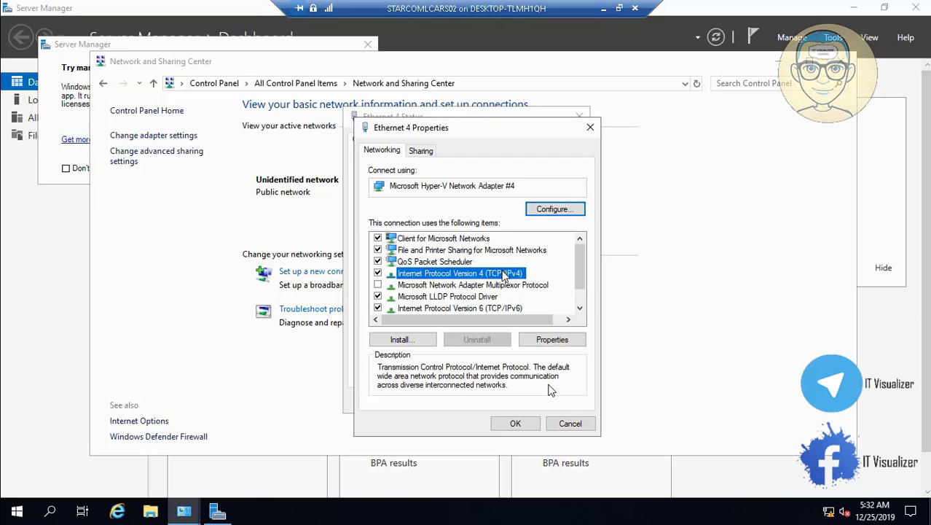
click(552, 339)
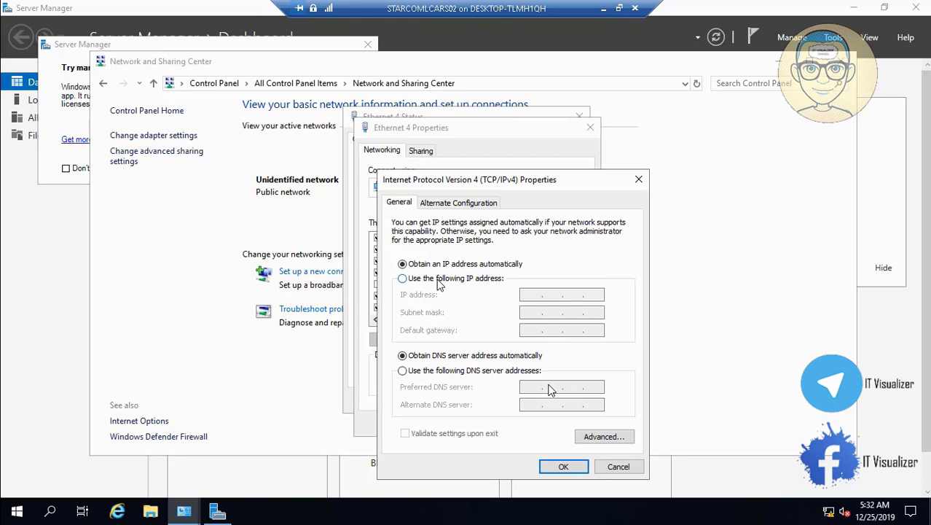
Set static IPv4 192.168.4.3, mask 255.255.255.0, preferred DNS 192.168.4.2.
click(438, 280)
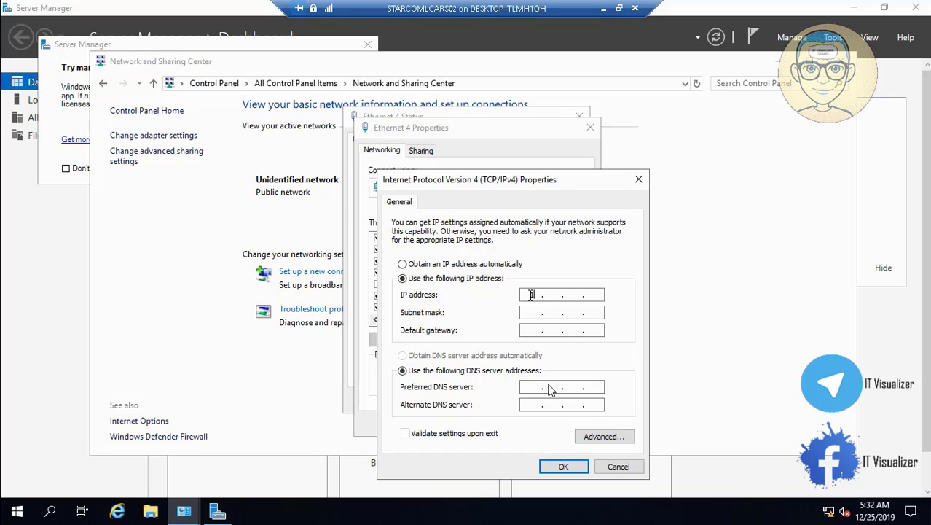
text(192 . 168 . 4 . 3)
click(535, 312)
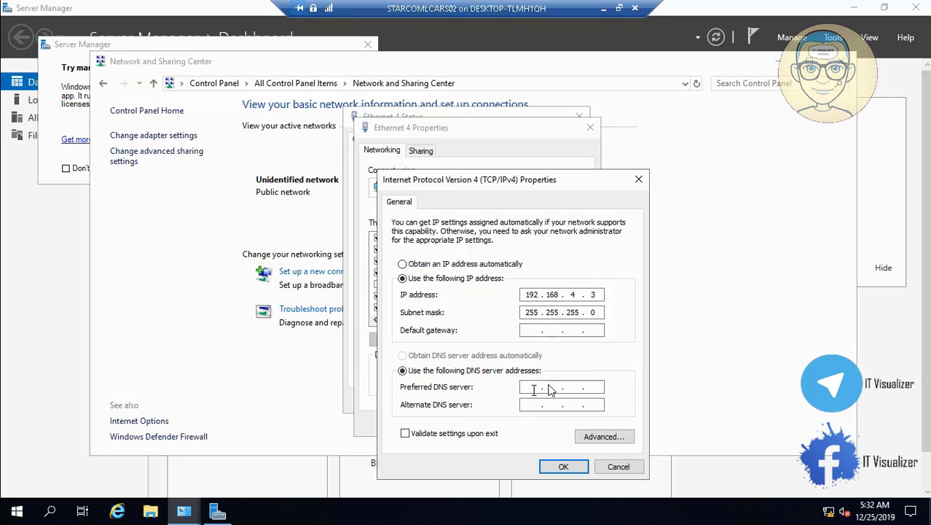
text(192)
text(168)
text(2)
click(563, 466)
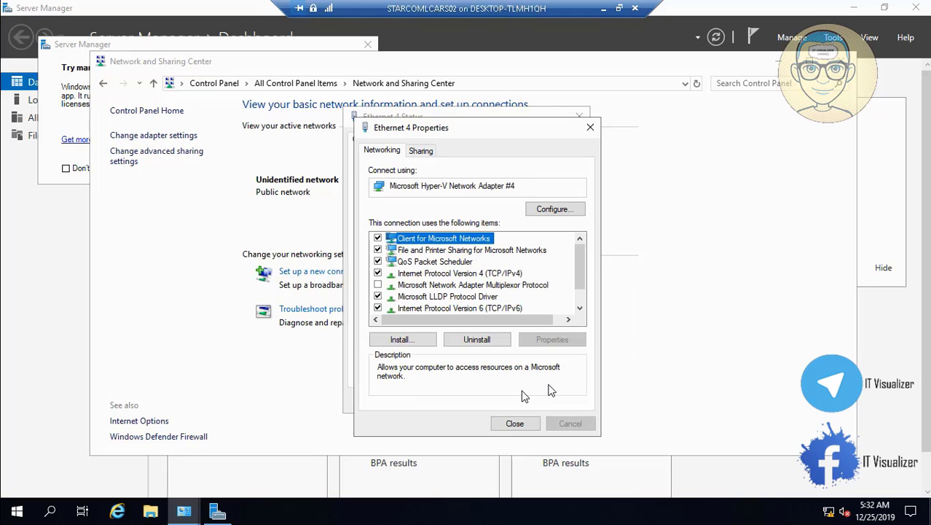
click(603, 8)
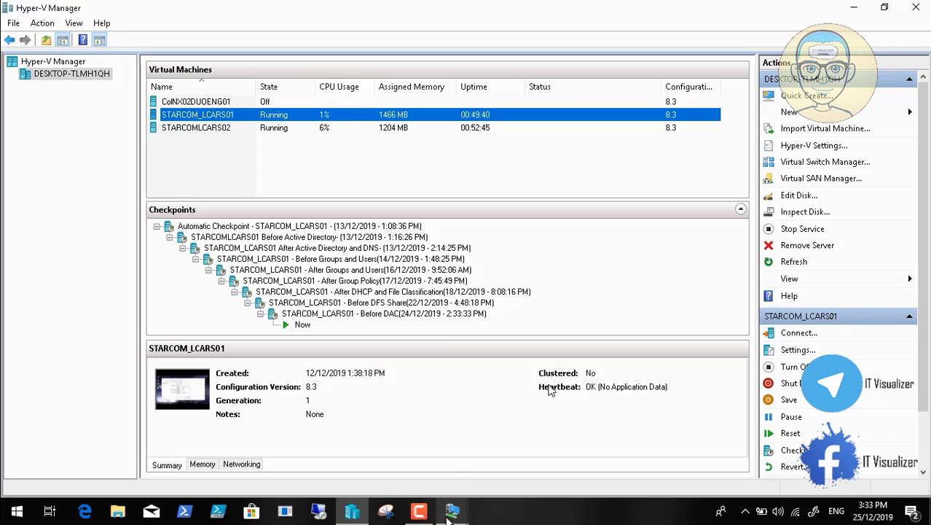
mouse_move(450, 515)
click(401, 454)
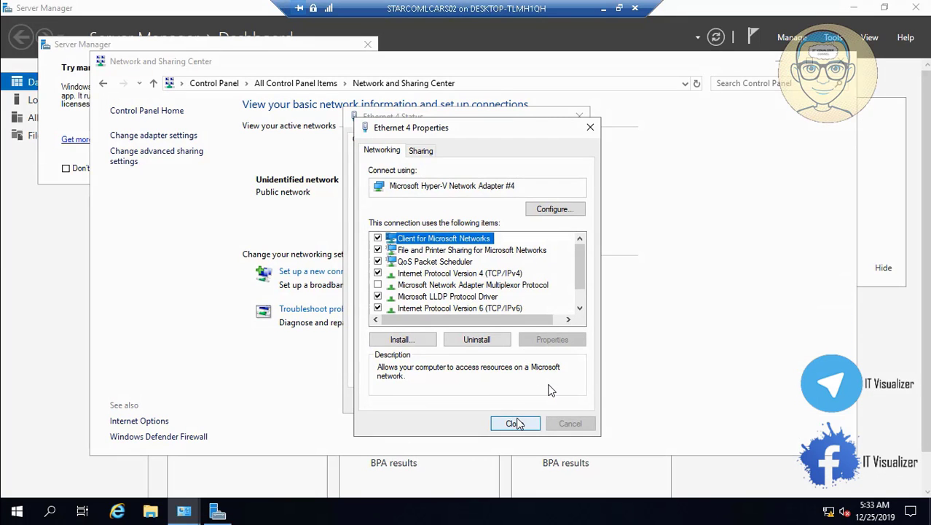
click(603, 8)
click(455, 512)
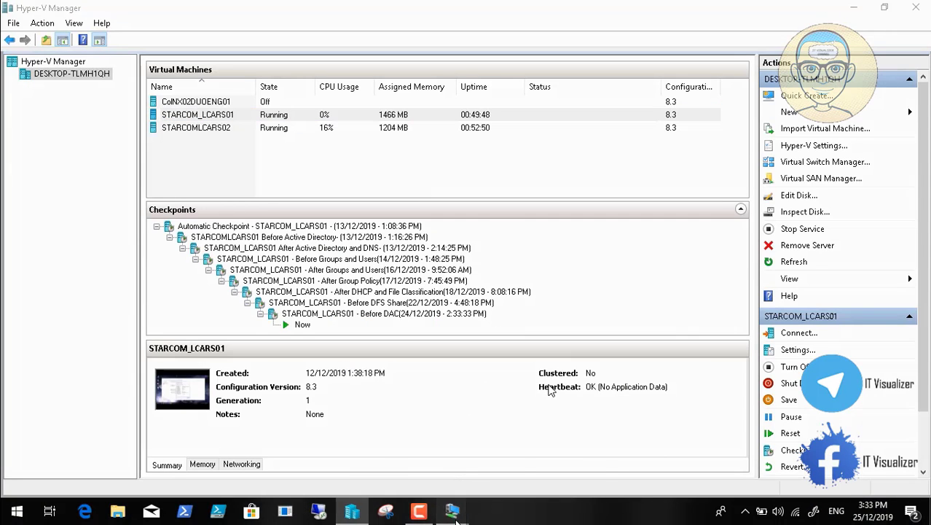
click(534, 475)
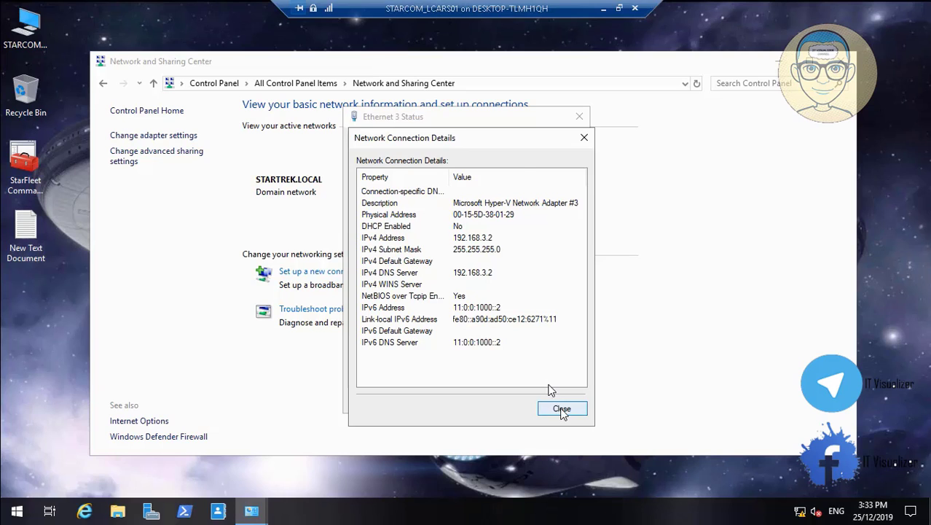
click(560, 408)
click(560, 401)
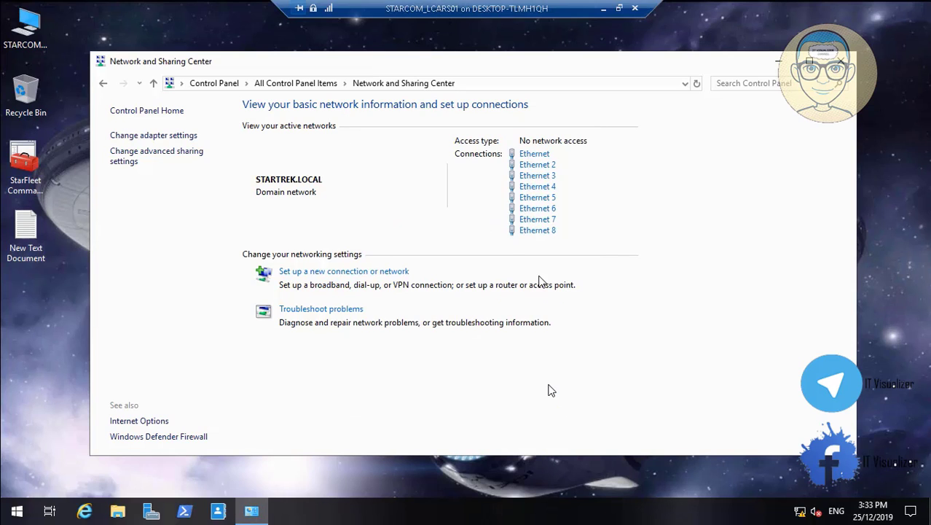
click(543, 187)
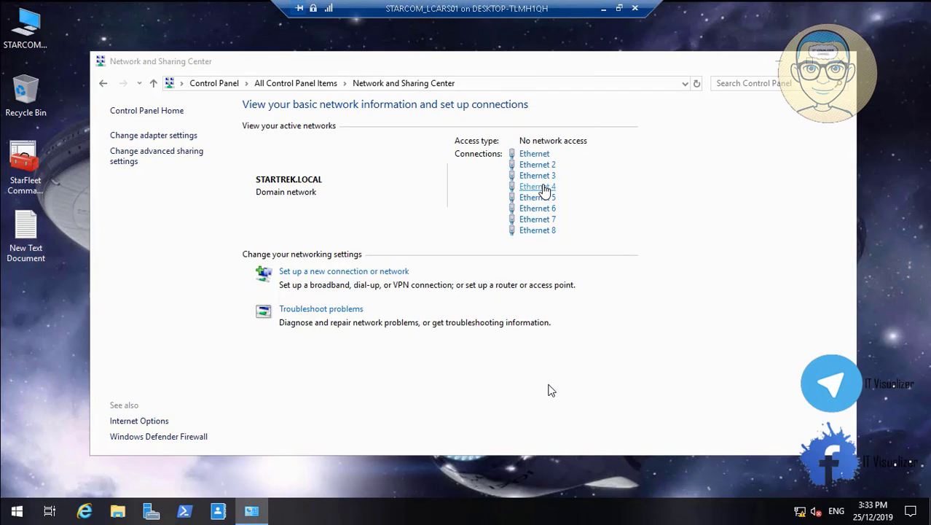
click(410, 248)
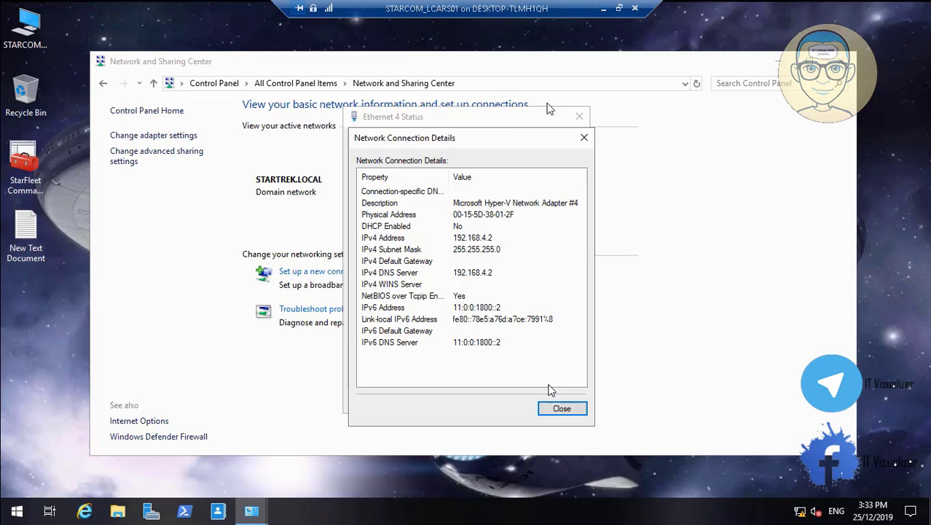
click(603, 10)
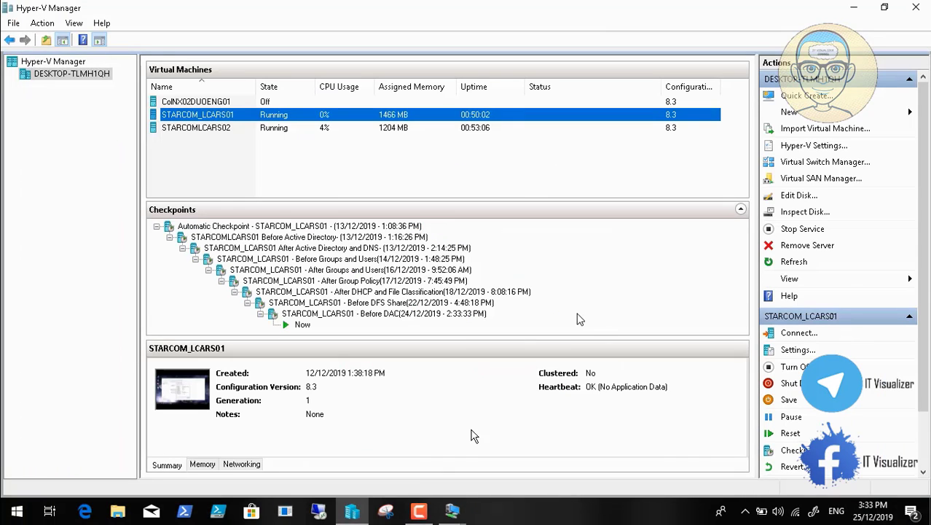
click(419, 513)
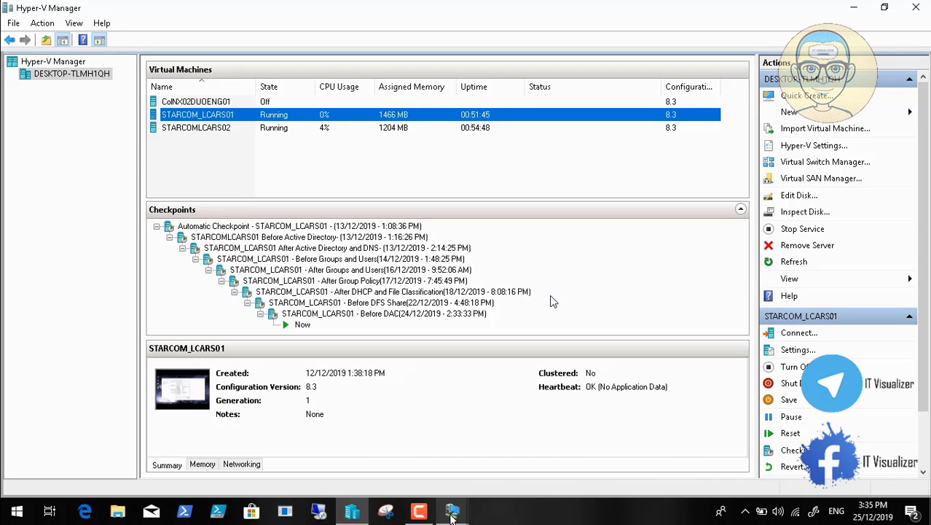
Back in STARCOMLCARS02, give Ethernet 4 the manual IPv6 address 11:0:0:1800::3.
click(448, 514)
click(409, 454)
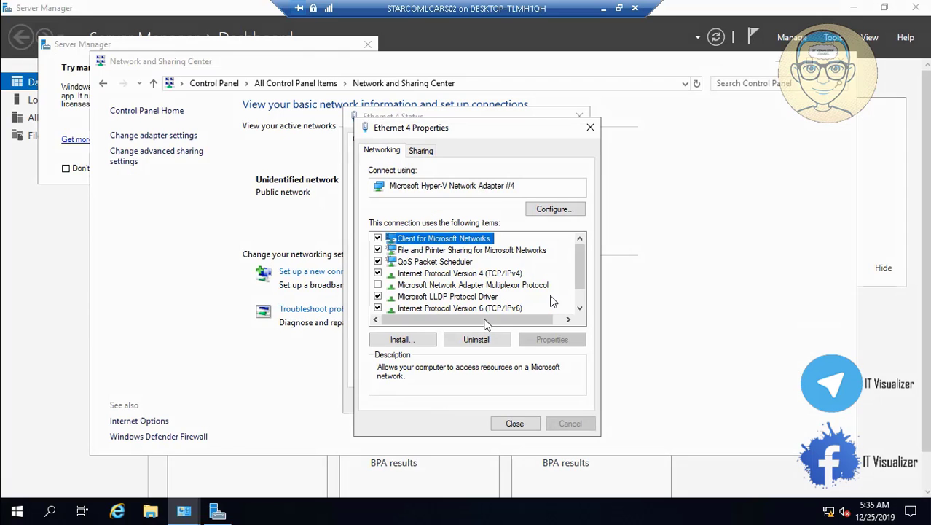
click(505, 309)
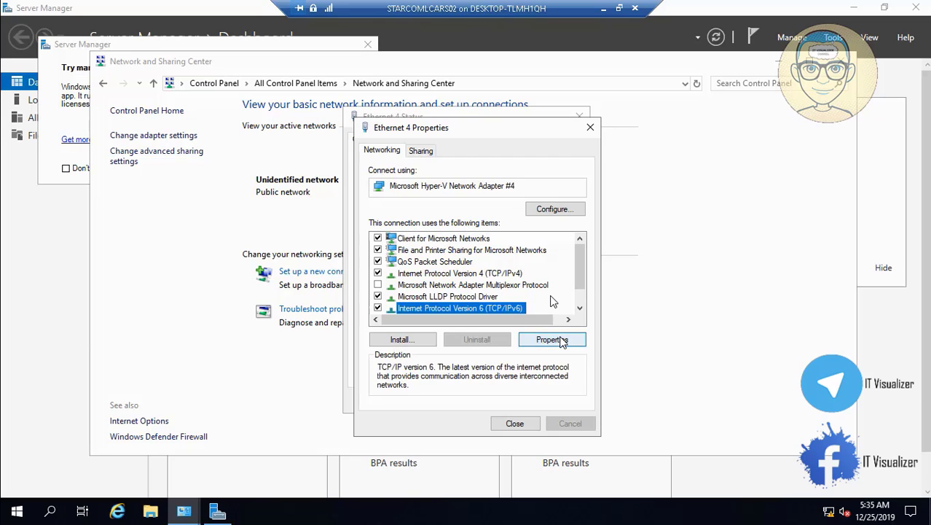
click(559, 340)
click(472, 285)
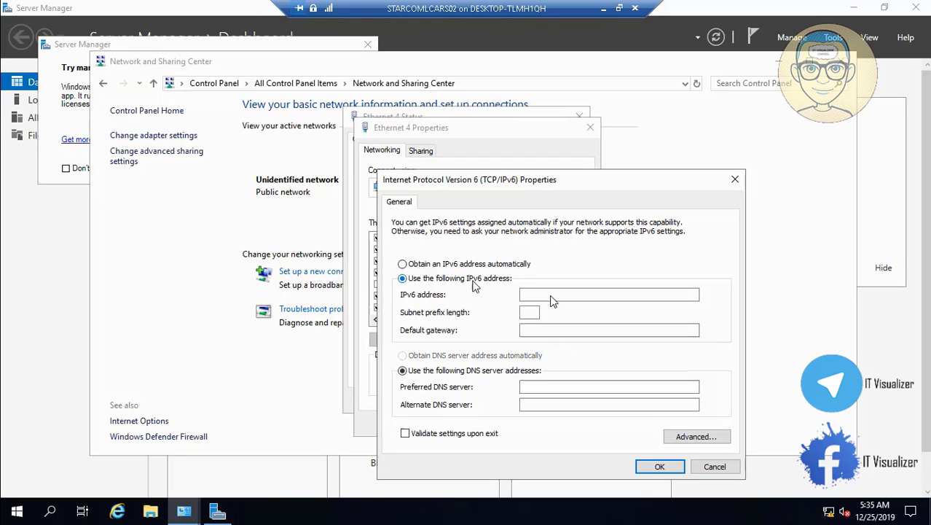
click(541, 294)
text(11:0:0:1800::3)
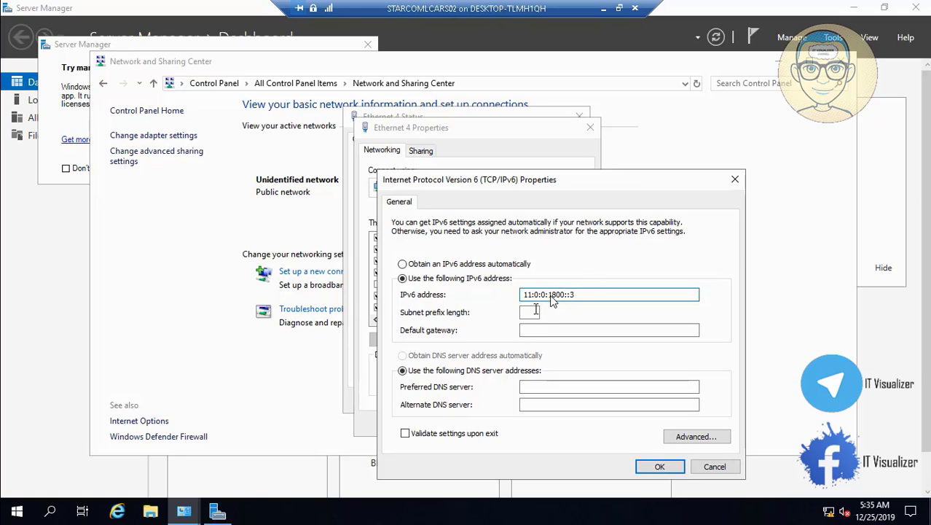
Set prefix length 53 and preferred DNS 11:0:0:1800::2, then save.
click(530, 312)
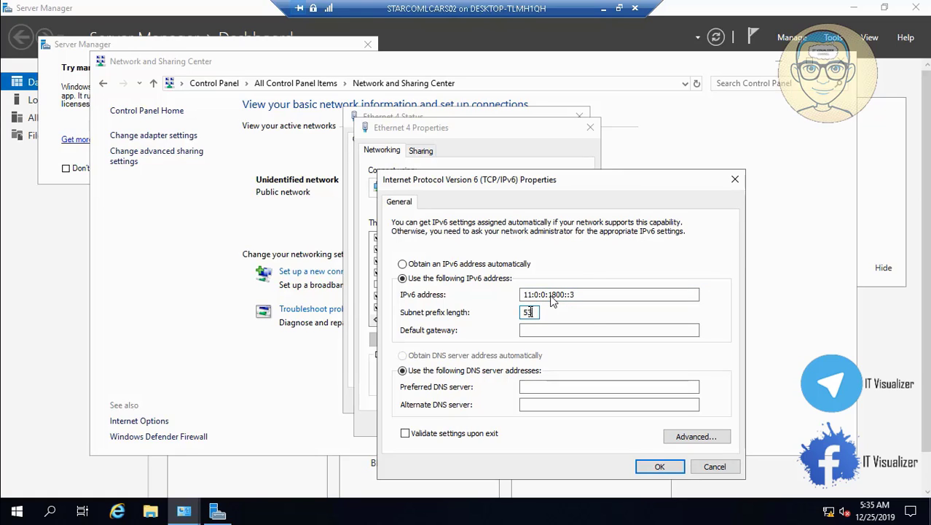
drag(586, 294, 502, 293)
key(ctrl+c)
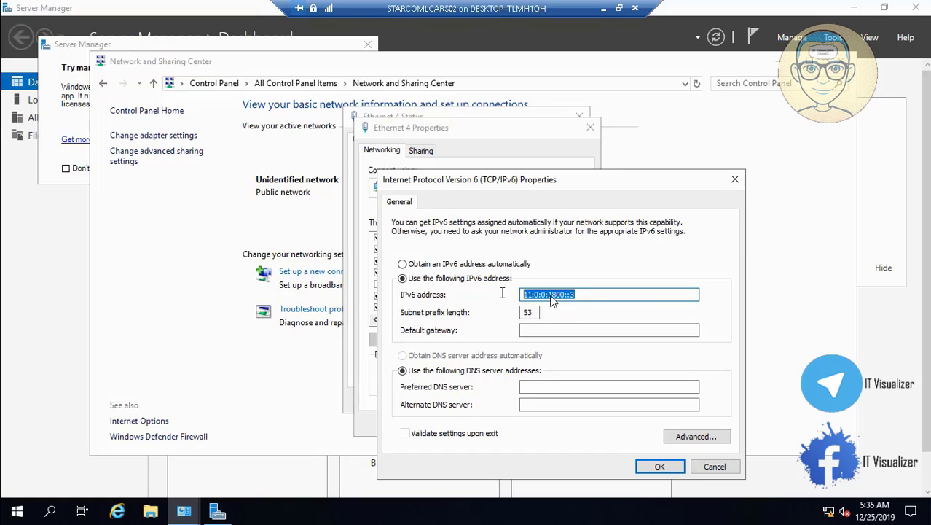
click(547, 386)
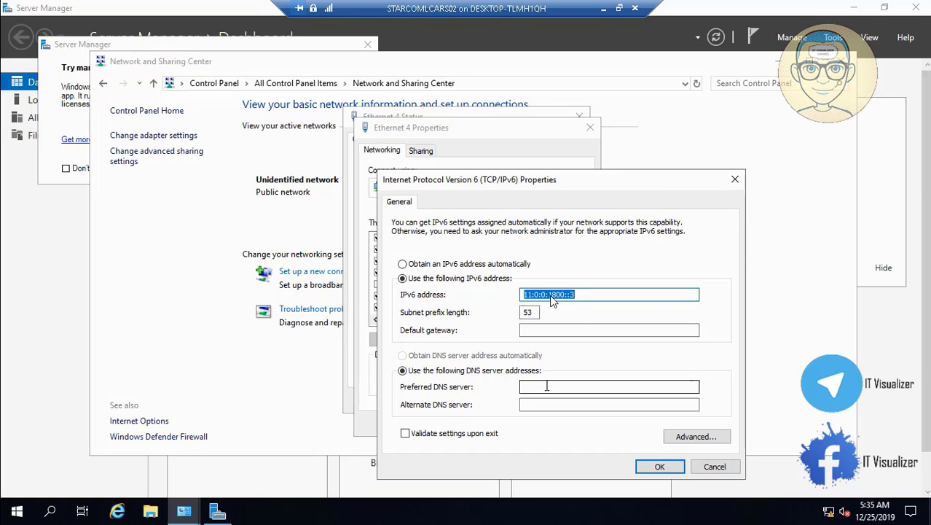
key(ctrl+v)
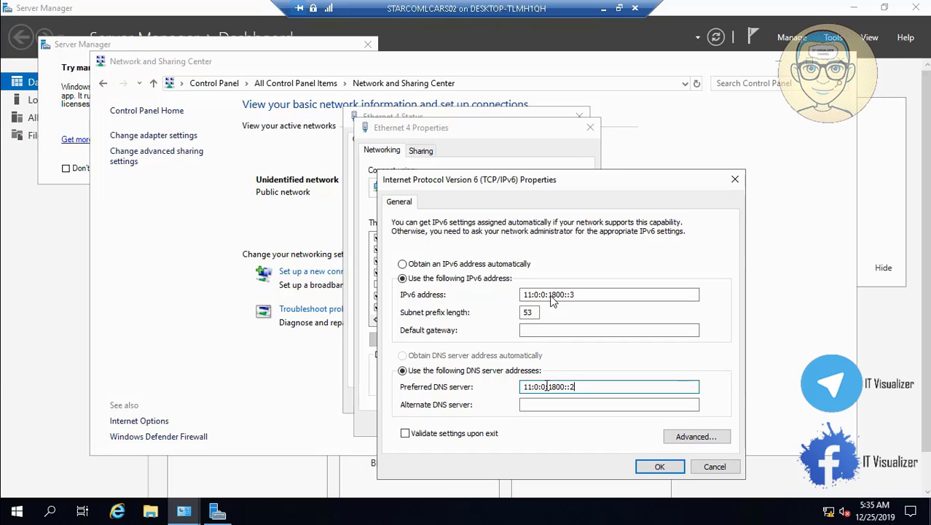
click(656, 466)
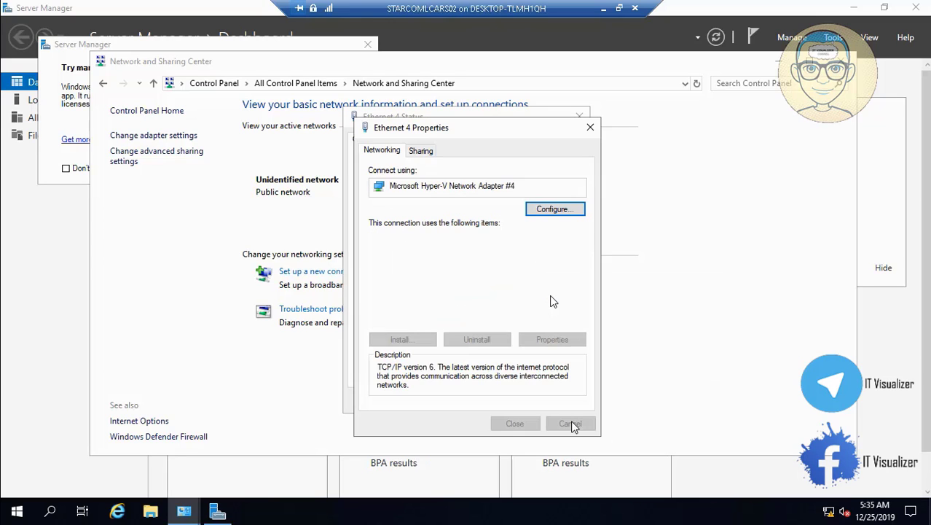
Close Ethernet 4's dialogs and open the IPv4 properties of Ethernet 5.
click(515, 423)
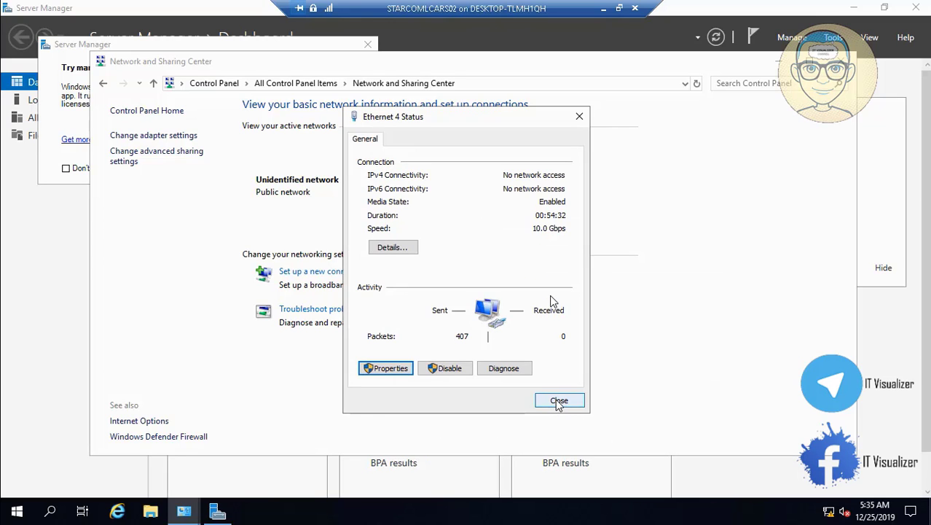
click(558, 401)
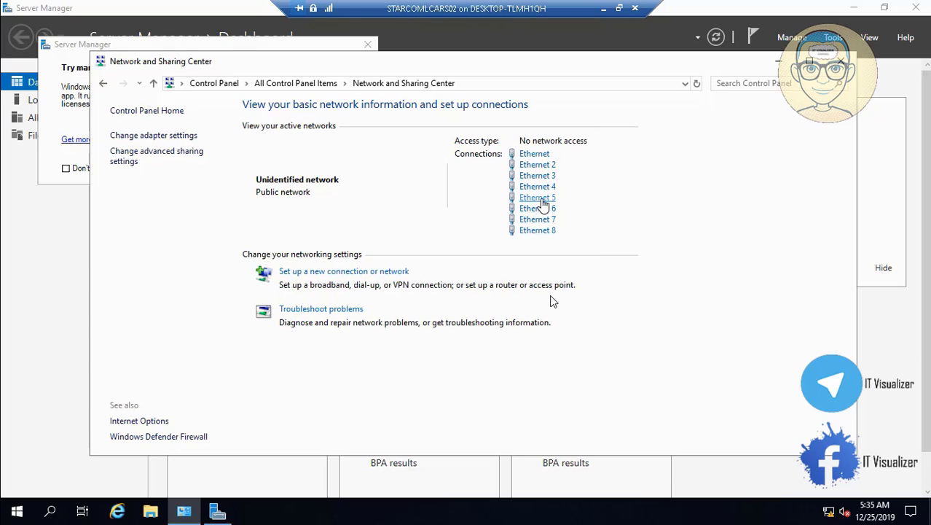
click(539, 198)
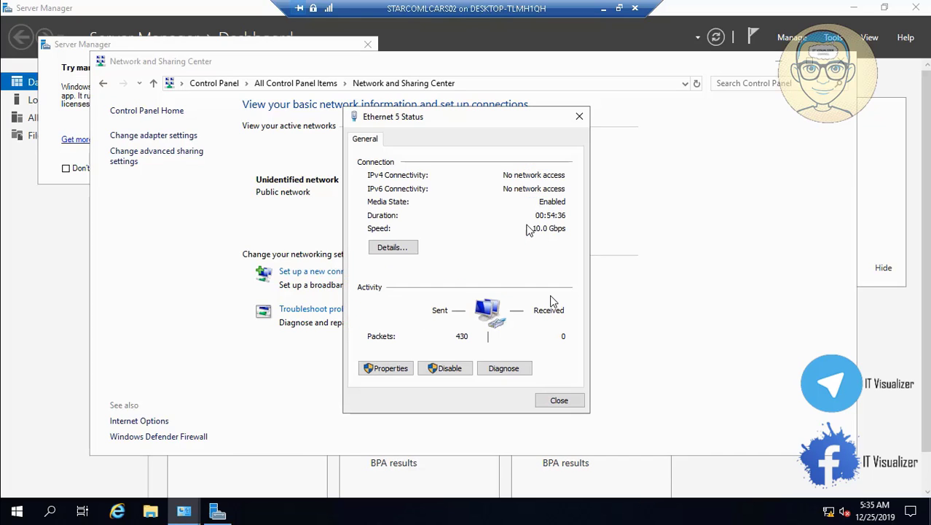
click(394, 369)
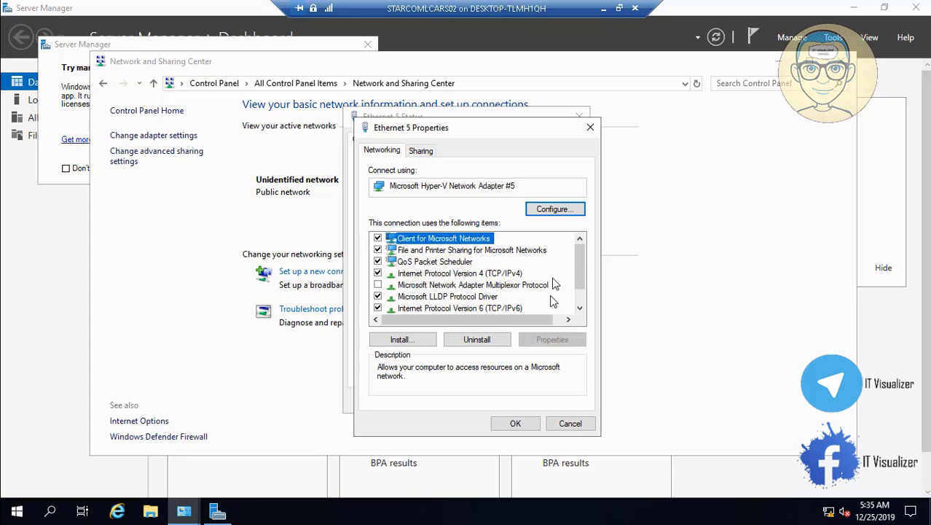
click(518, 273)
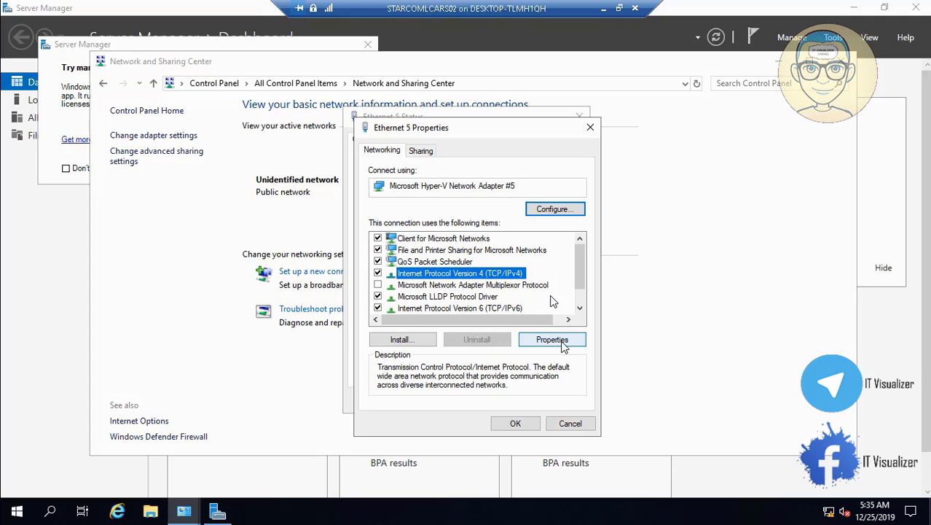
click(553, 340)
Set static IPv4 192.168.5.3, mask 255.255.255.0, preferred DNS 192.168.5.2, and apply.
click(403, 278)
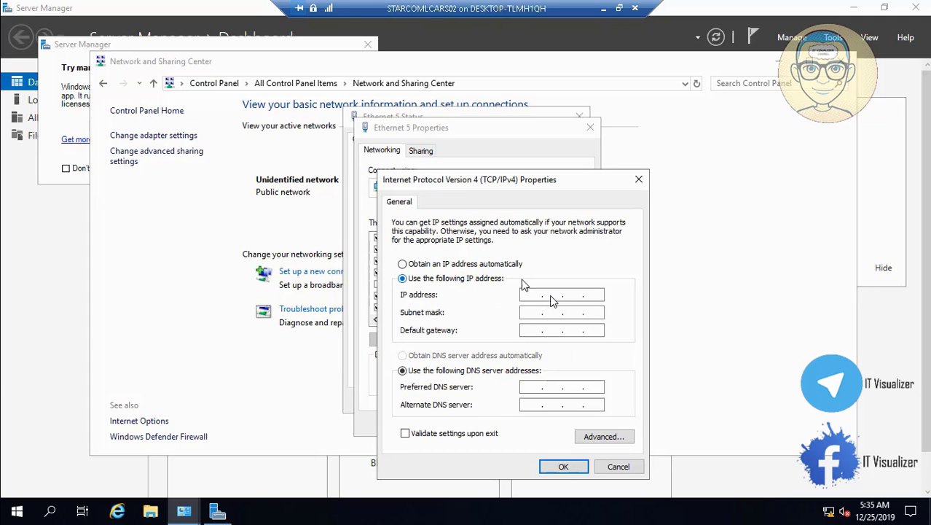
text(192 . 168 . 5 . 3)
click(539, 312)
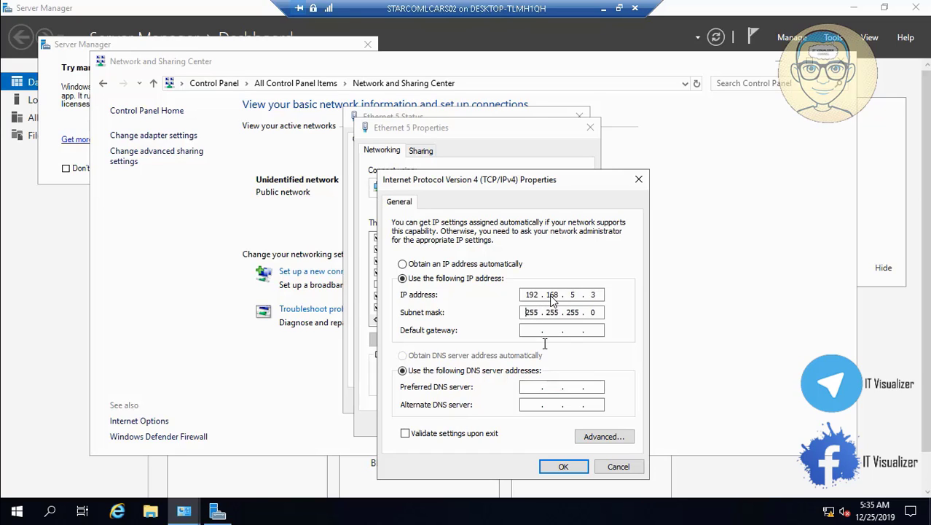
click(534, 387)
text(192 . 168)
click(563, 467)
Open Ethernet 5's IPv6 properties and switch to a manually assigned IPv6 address.
click(509, 309)
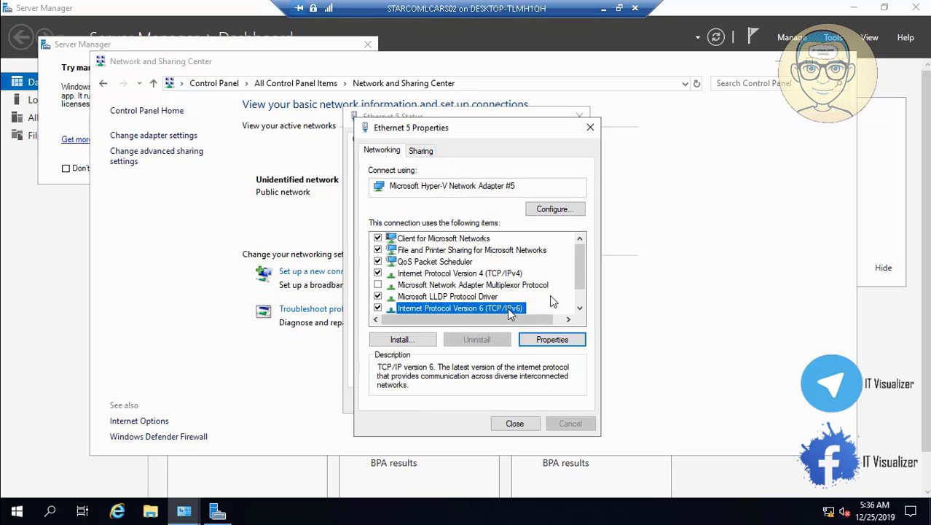
click(552, 339)
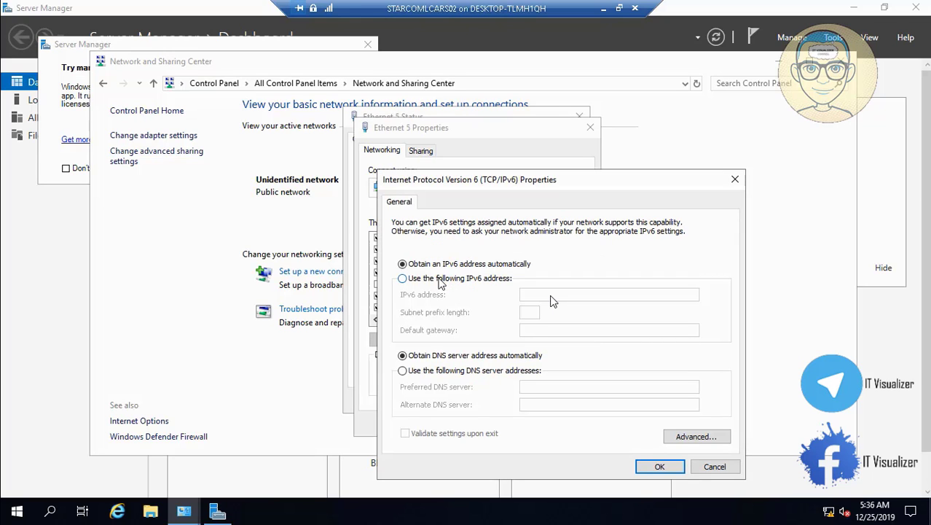
click(440, 280)
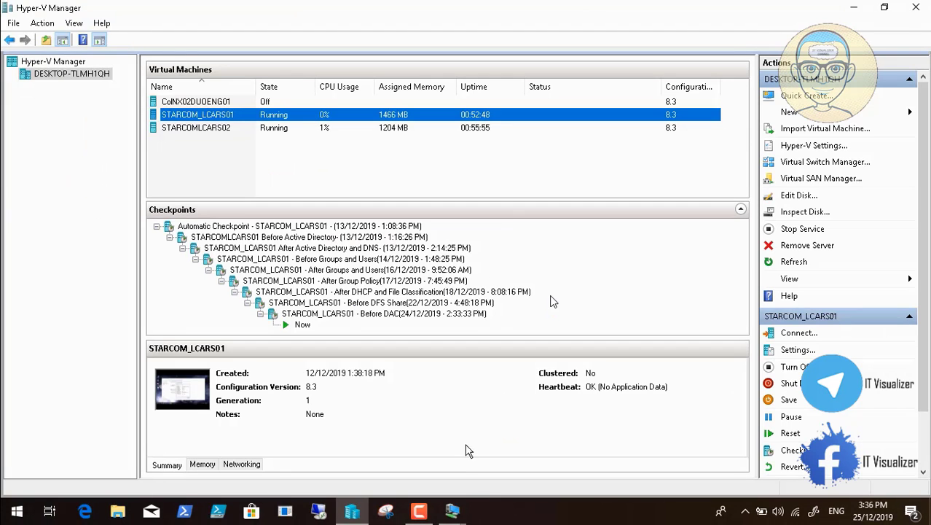
Check STARCOM_LCARS01's Ethernet 5 details (11:0:0:2000::2), then return to STARCOMLCARS02.
click(456, 514)
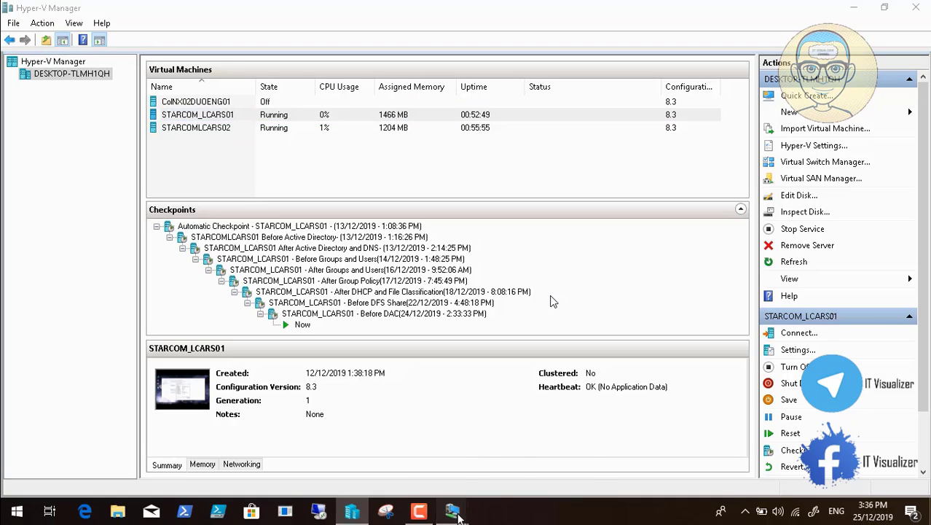
click(546, 466)
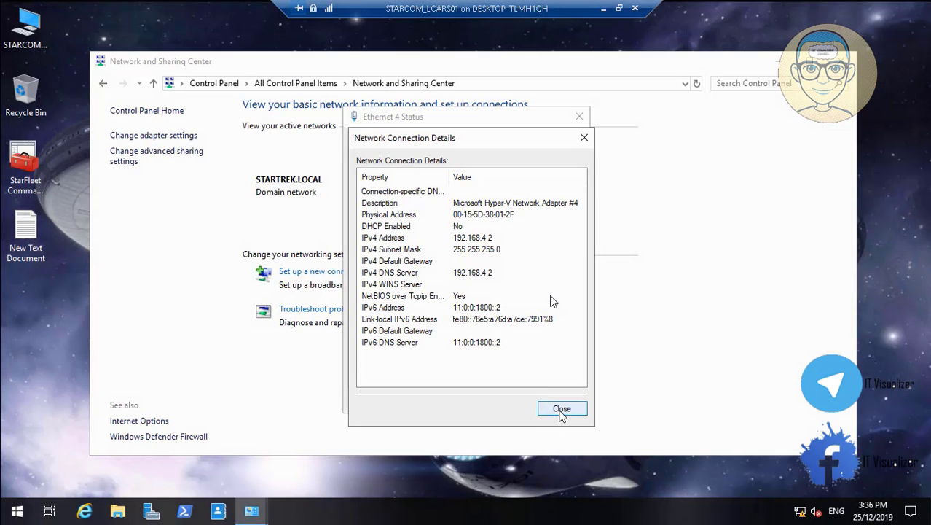
click(562, 410)
click(559, 403)
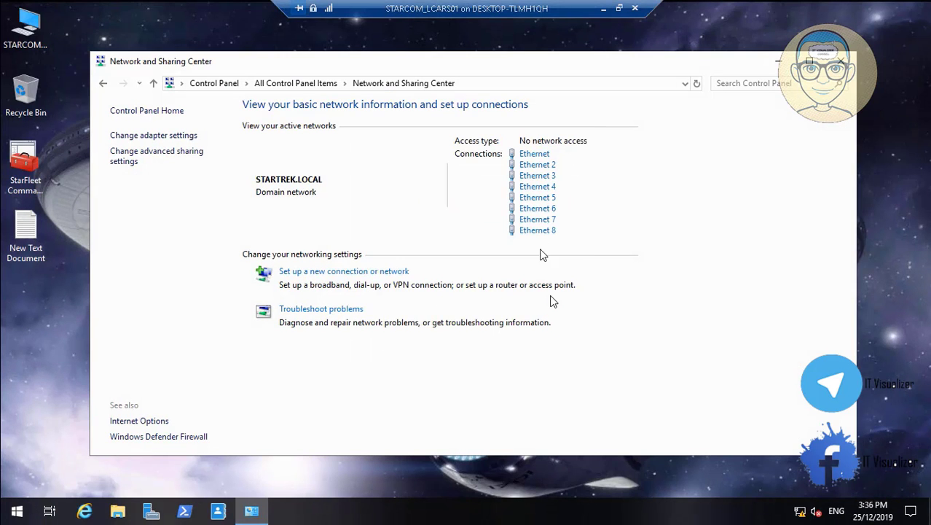
click(544, 201)
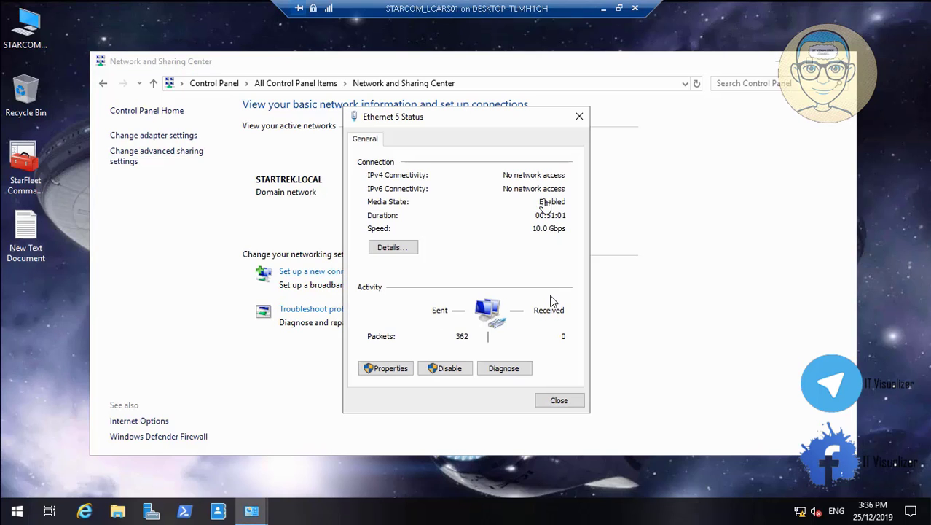
click(393, 247)
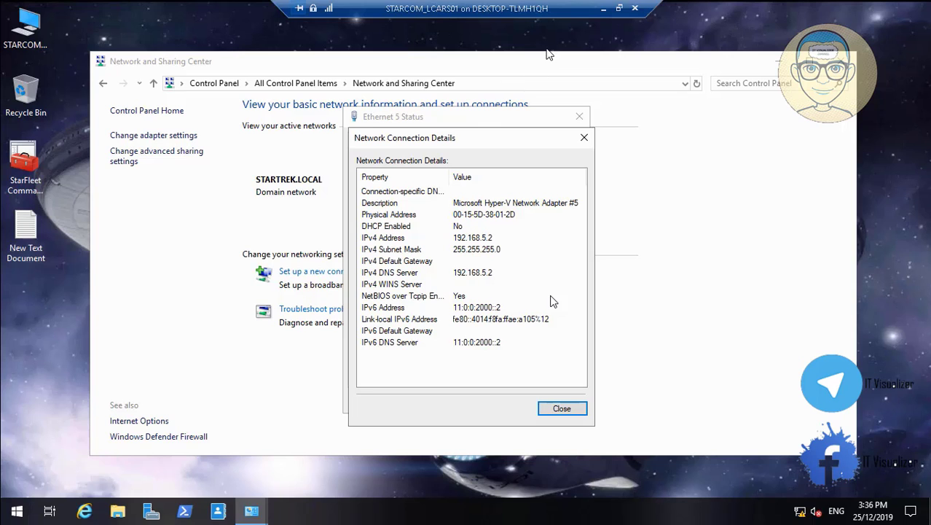
click(602, 11)
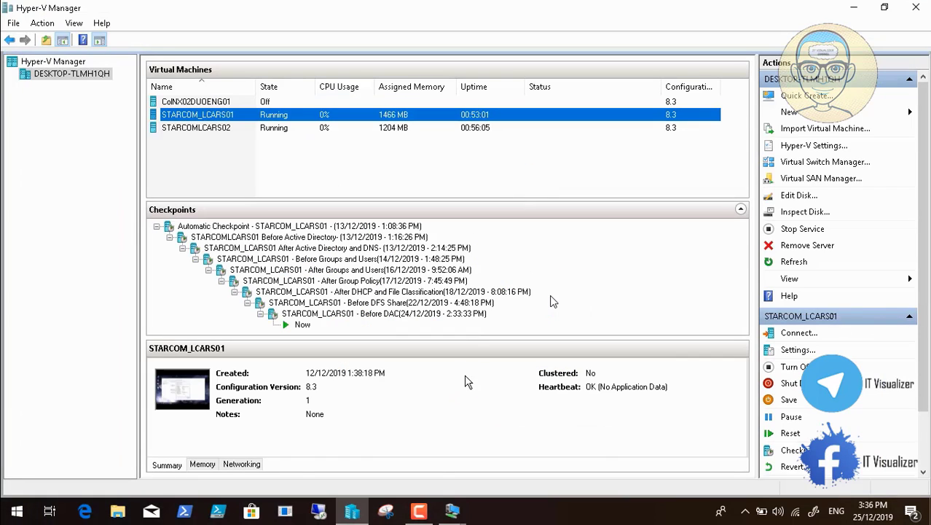
mouse_move(453, 512)
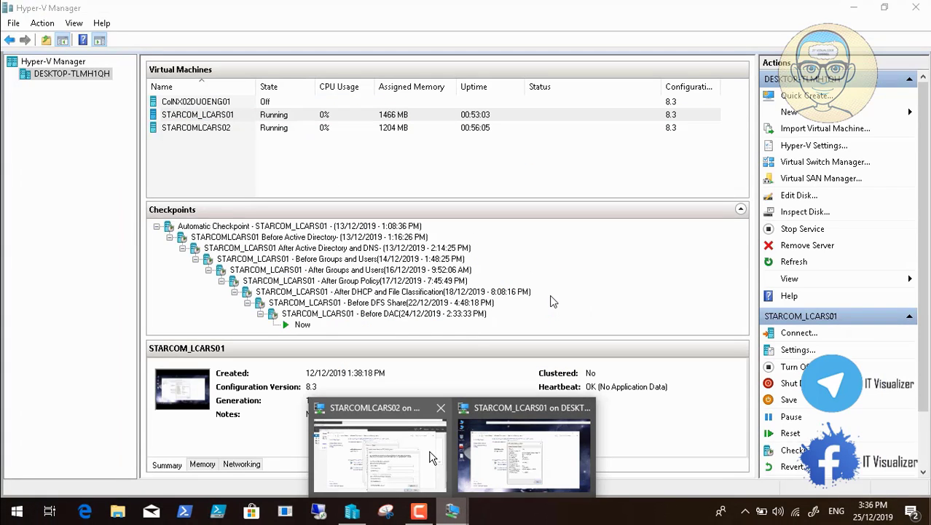
click(438, 459)
Enter Ethernet 5's IPv6 address 11:0:0:2000::3 with prefix length 53.
click(552, 299)
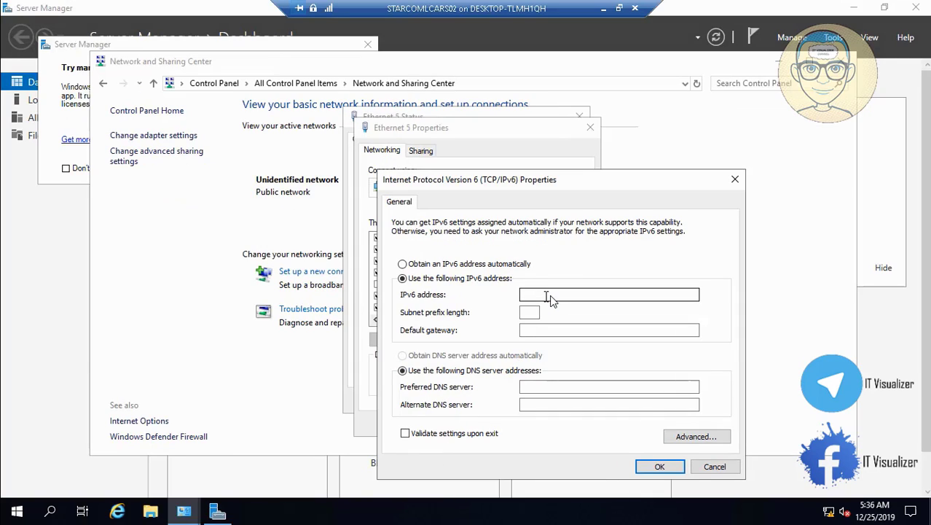
text(11:)
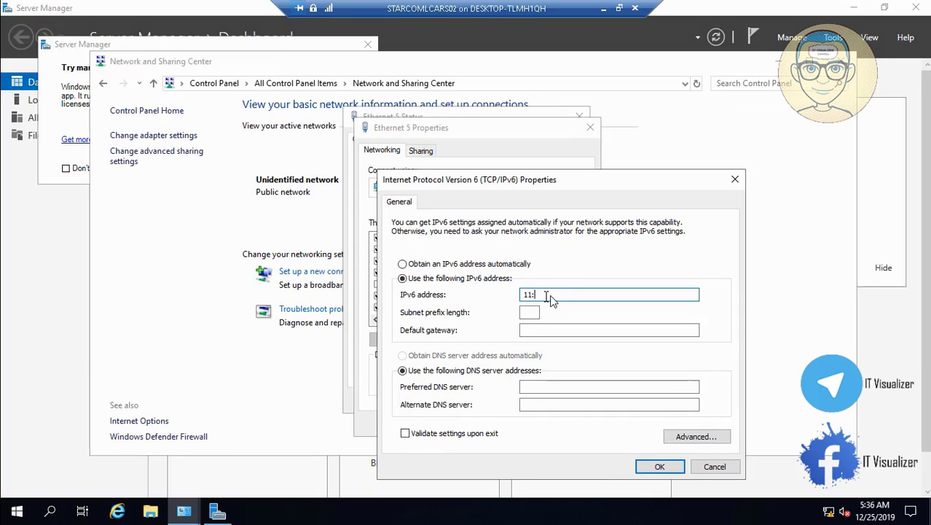
text(0:2000::3)
click(528, 309)
text(64)
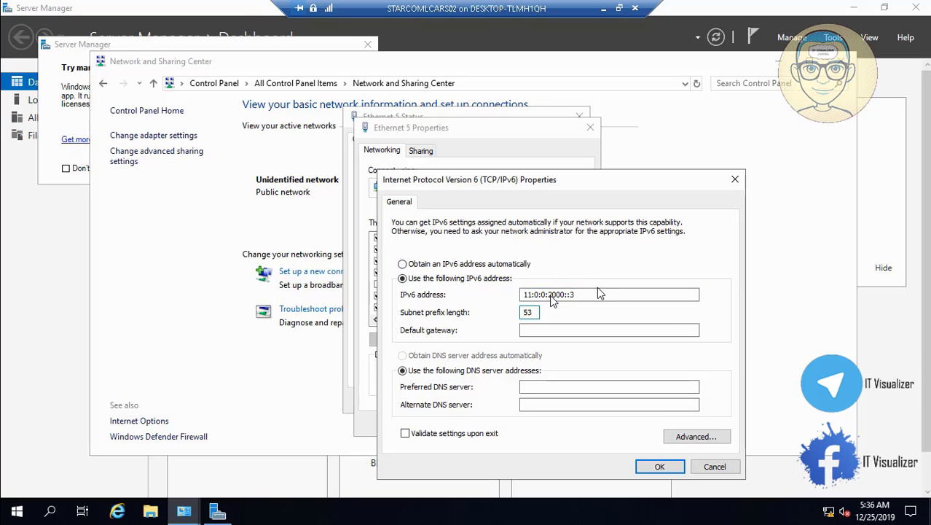
Copy the address into the preferred DNS field, apply, and close Ethernet 5's windows.
key(shift+Tab)
key(ctrl+c)
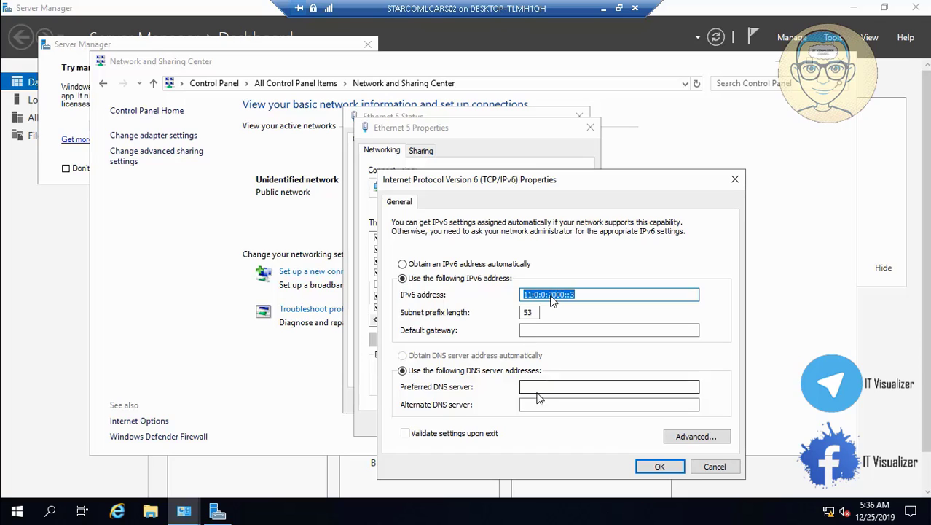
click(537, 387)
key(ctrl+v)
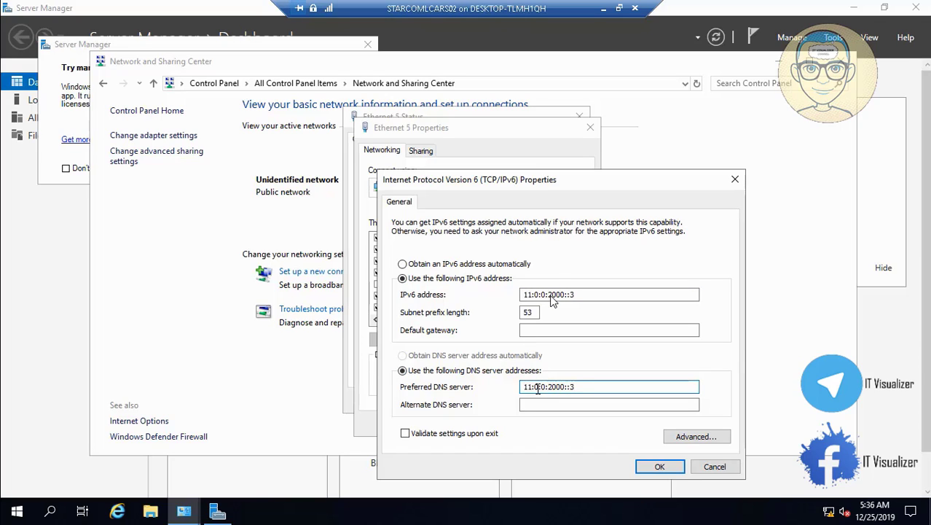
click(654, 468)
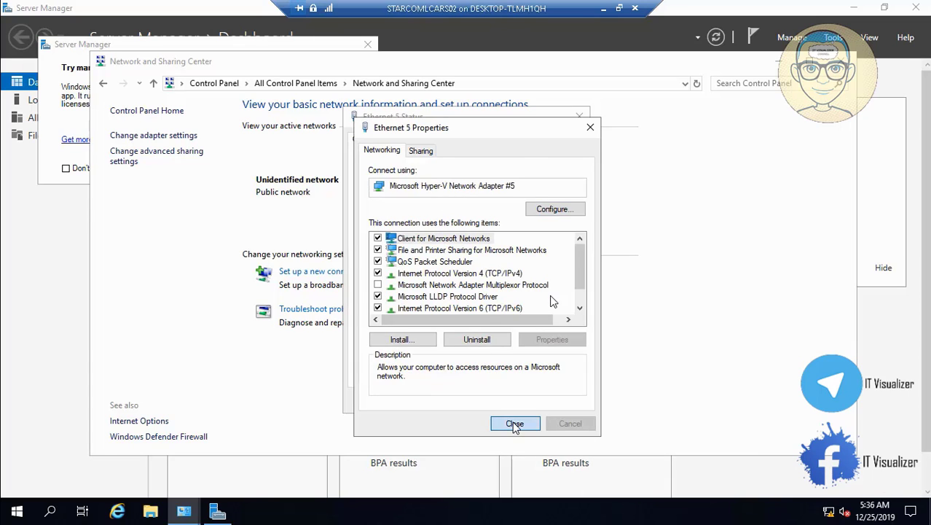
click(515, 424)
click(566, 403)
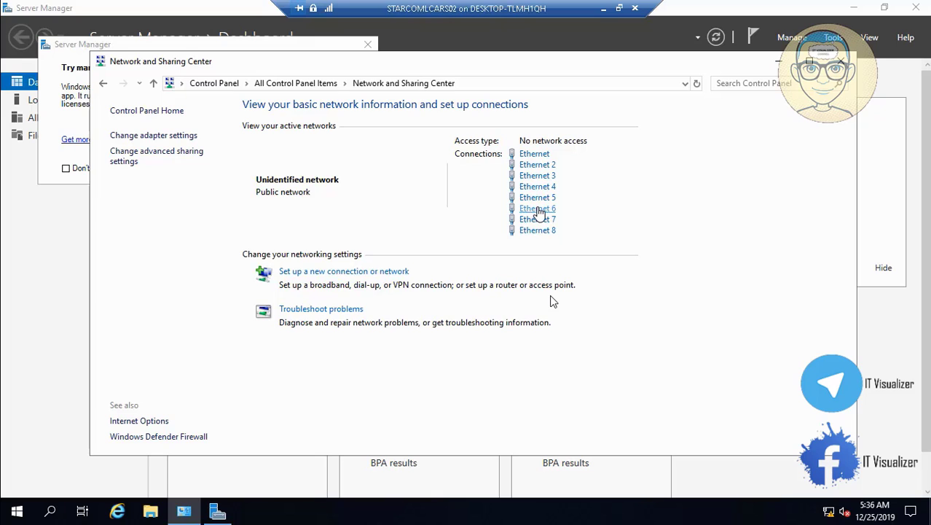
Open Ethernet 6's IPv4 properties and switch to a manually assigned address.
click(537, 209)
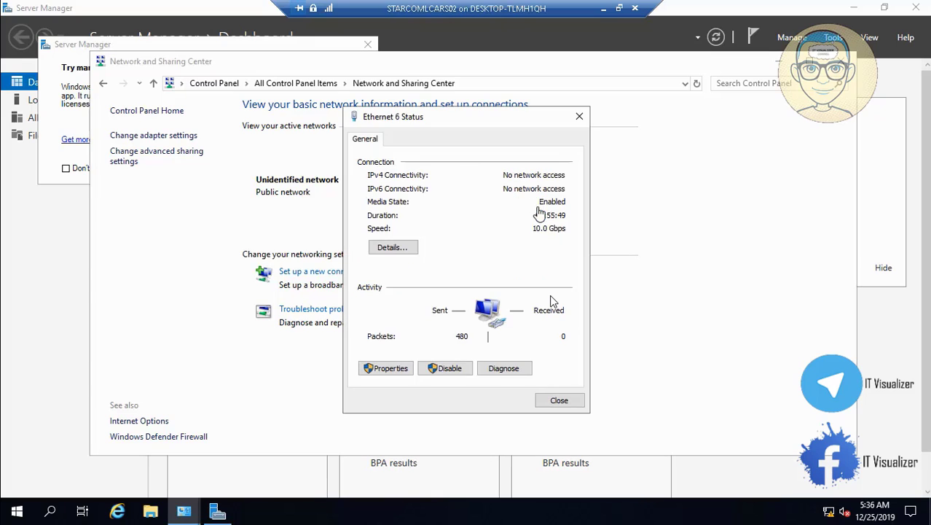
click(391, 368)
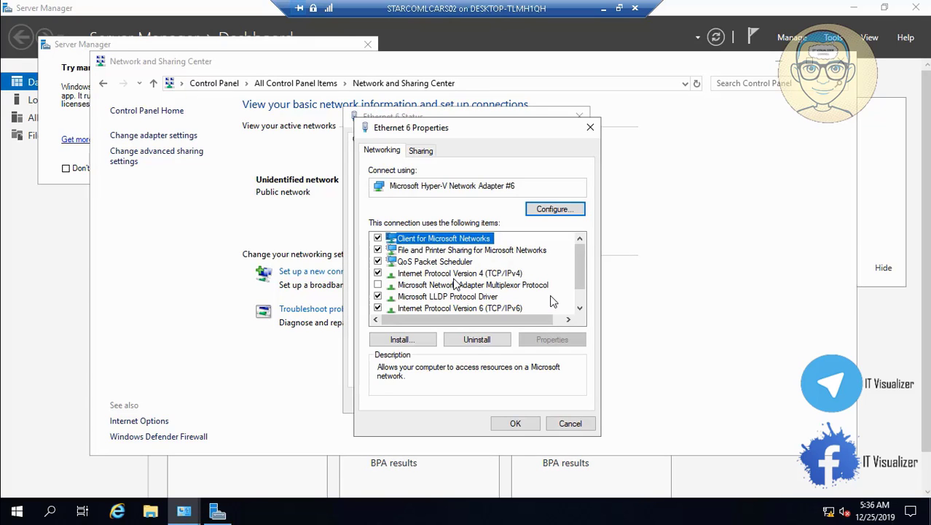
click(477, 274)
click(551, 341)
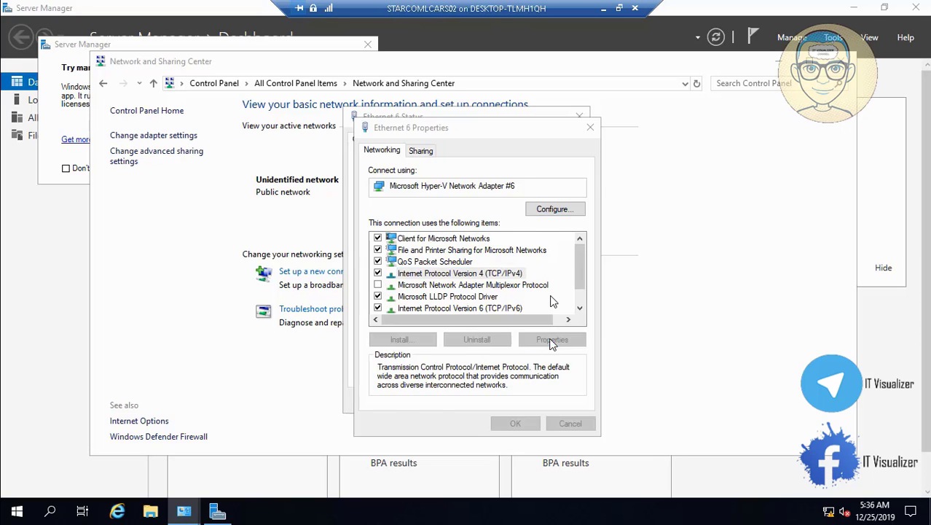
click(442, 278)
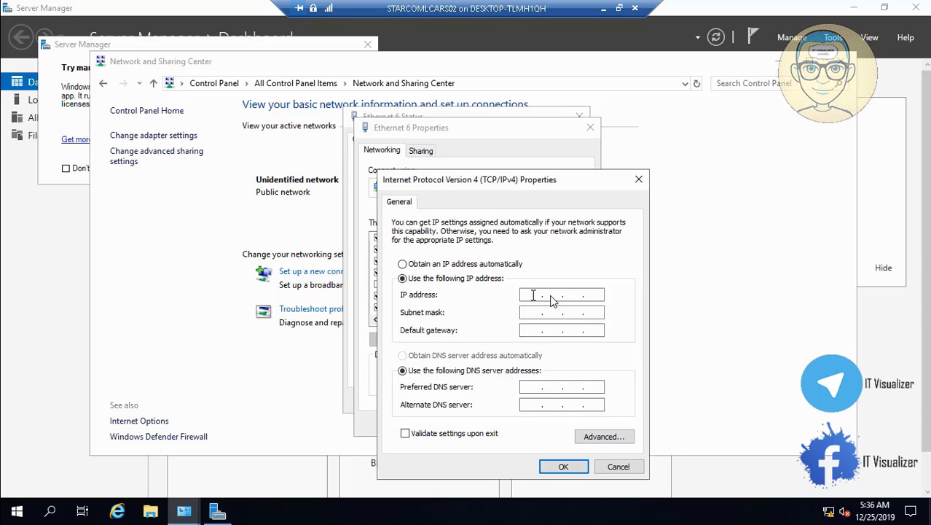
Enter IPv4 192.168.6.3, mask 255.255.255.0, DNS 192.168.6.2, and apply.
click(534, 295)
text(192 . 168 . 6 . 3)
click(533, 312)
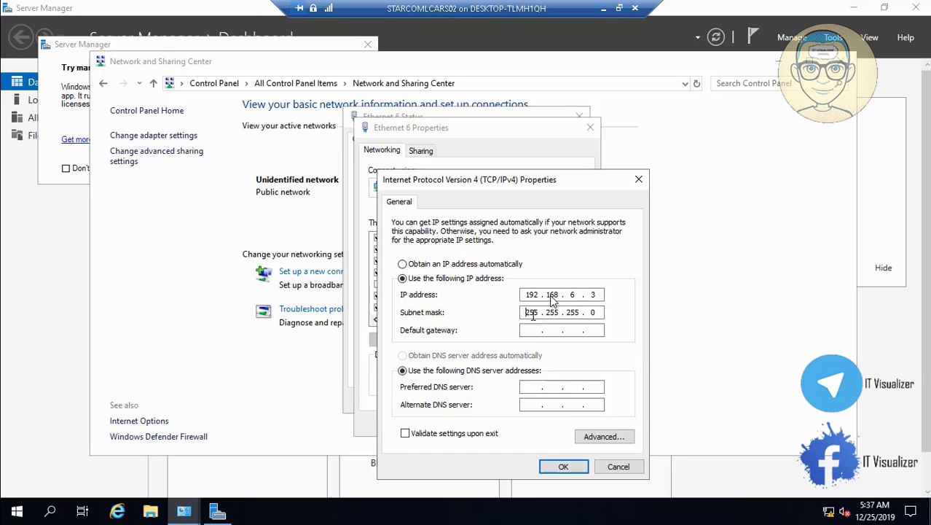
click(528, 387)
text(192 . 168 . 6 . 2)
click(564, 467)
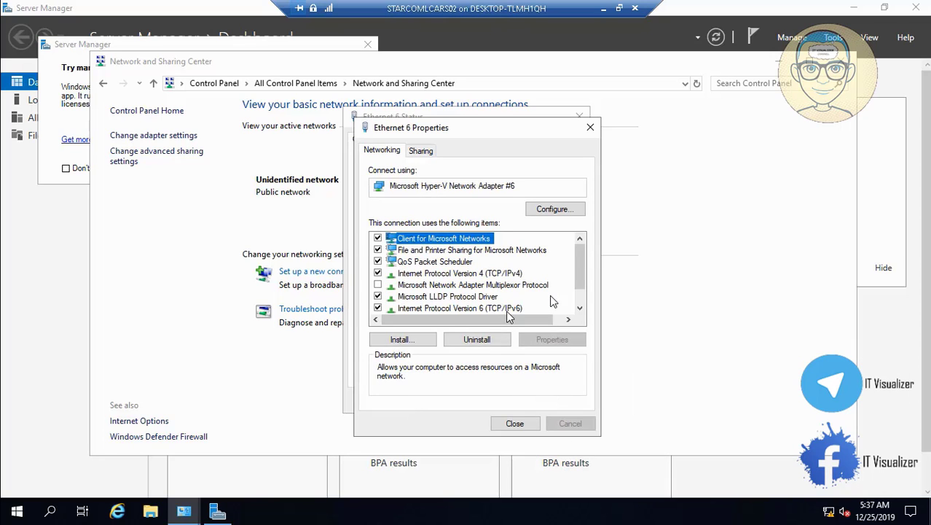
click(510, 309)
Set Ethernet 6's IPv6 to manual addressing and bring up the STARCOM_LCARS01 session.
click(546, 340)
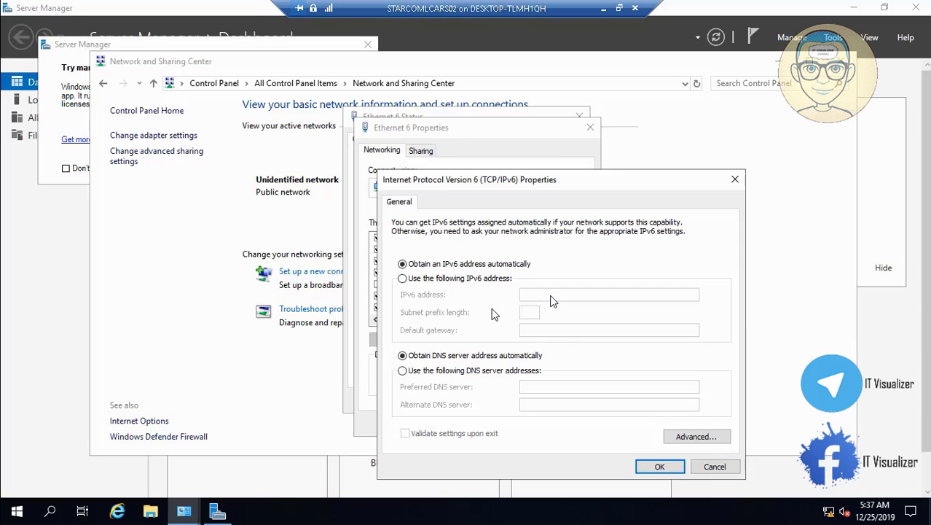
click(439, 284)
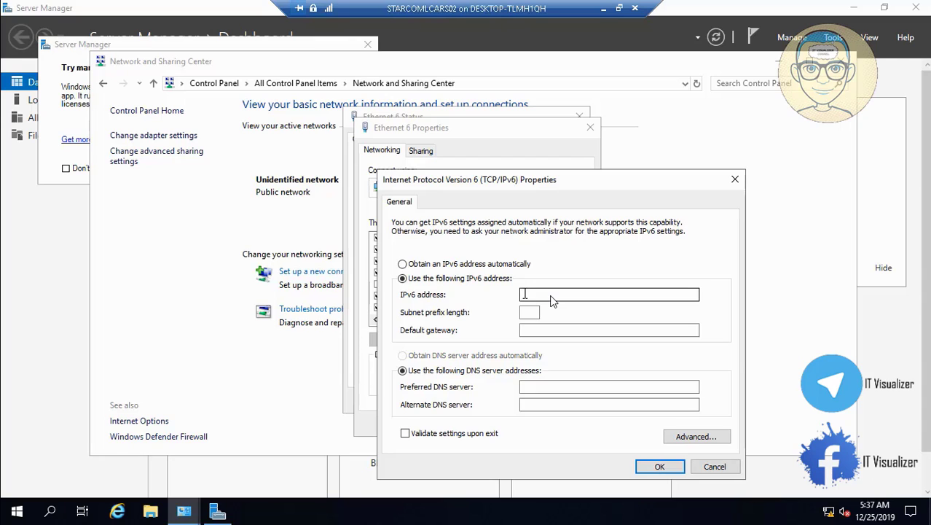
click(604, 8)
mouse_move(461, 512)
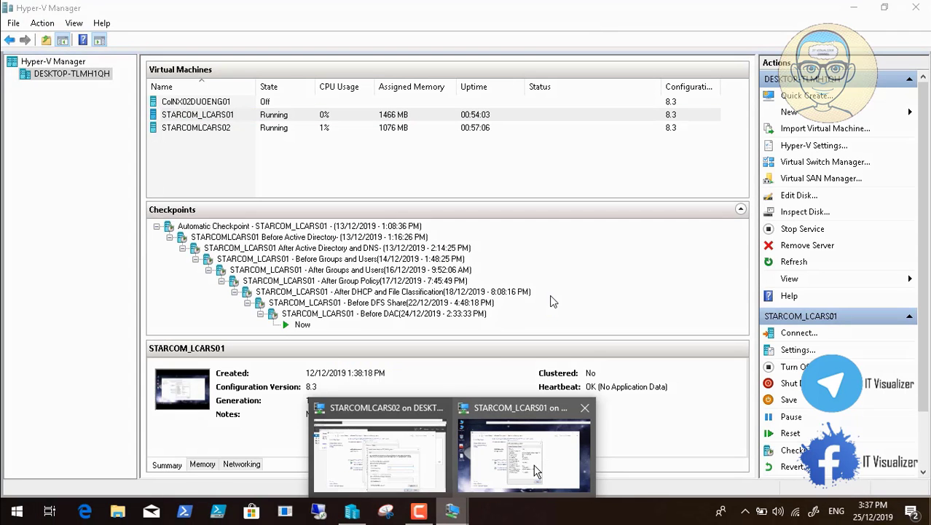
click(552, 457)
View STARCOM_LCARS01's Ethernet 6 details: 192.168.6.2 and 11:0:0:2800::2.
click(561, 407)
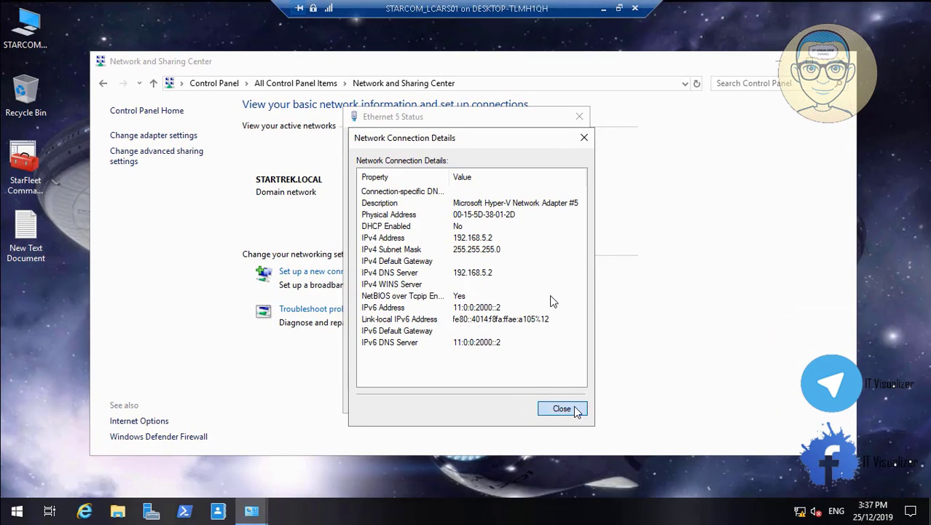
click(558, 402)
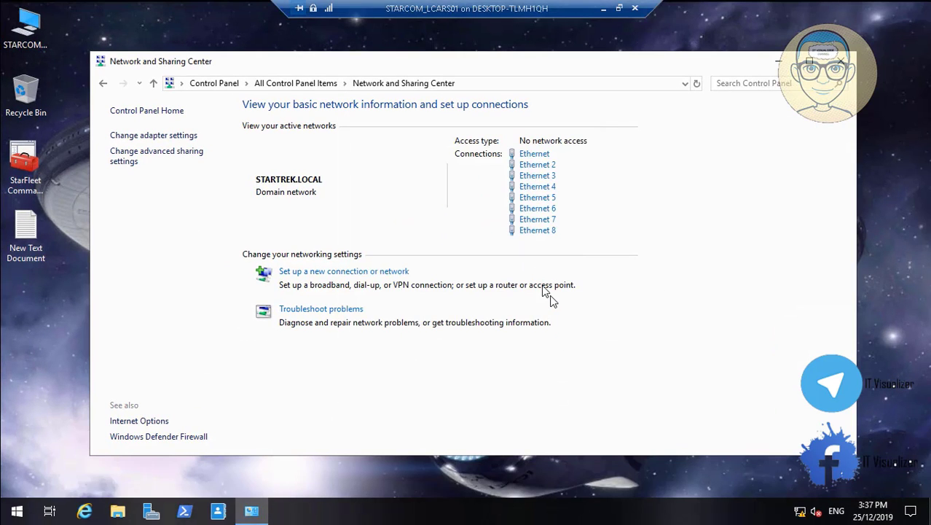
click(543, 210)
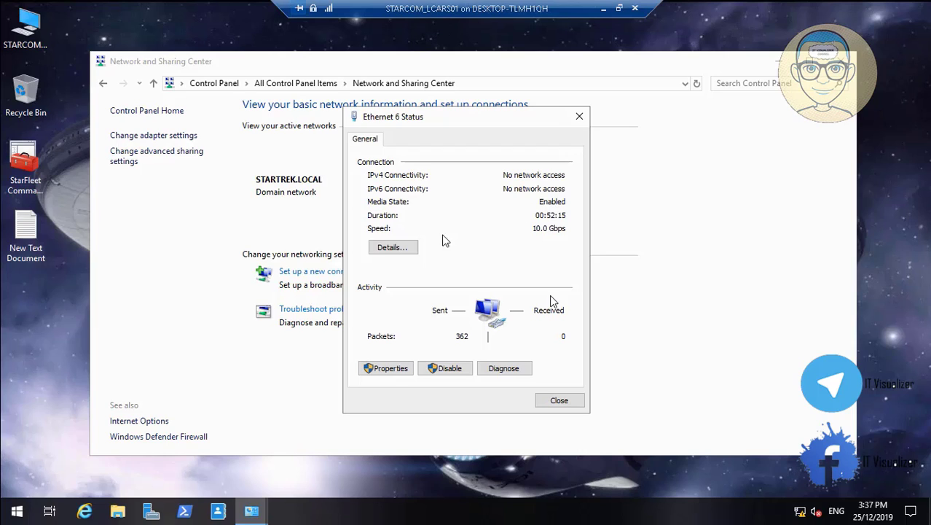
click(414, 247)
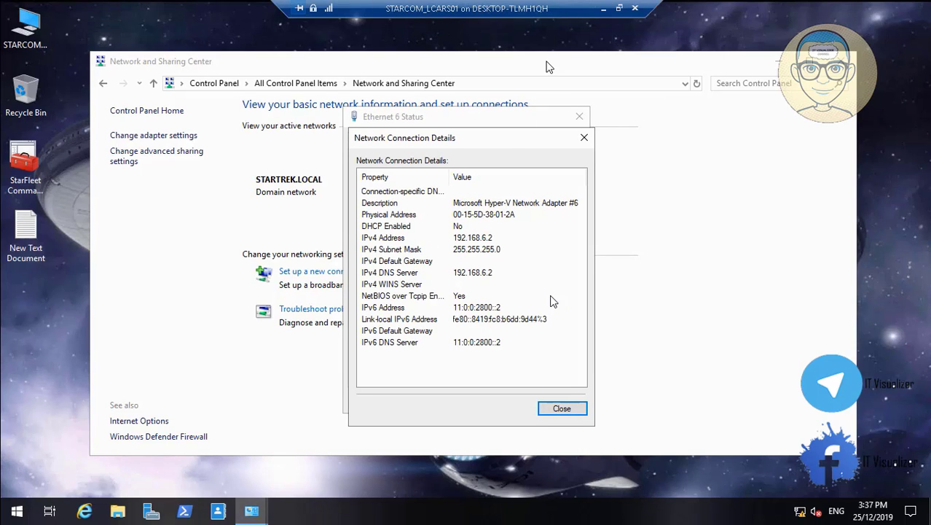
click(602, 9)
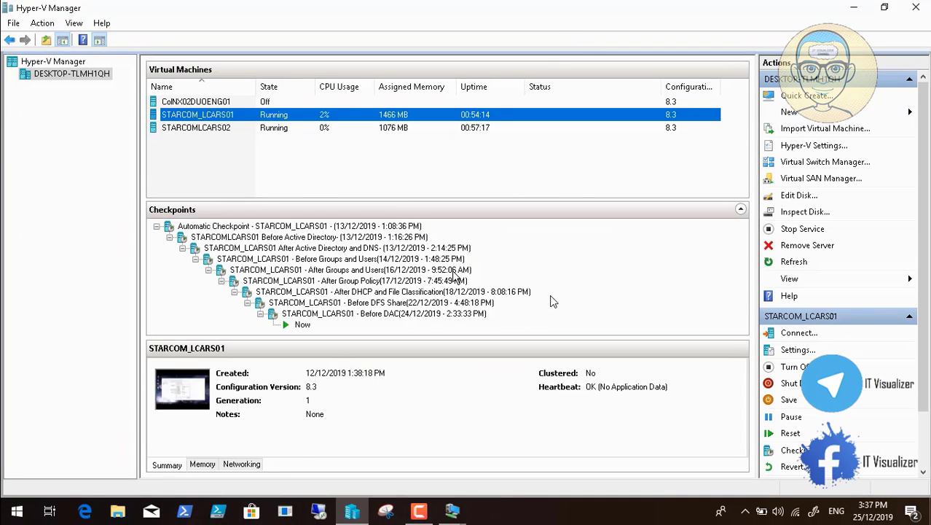
On STARCOMLCARS02, set Ethernet 6 IPv6 11:0:0:2800::3, prefix 53, DNS 11:0:0:2800::2, and apply.
mouse_move(452, 513)
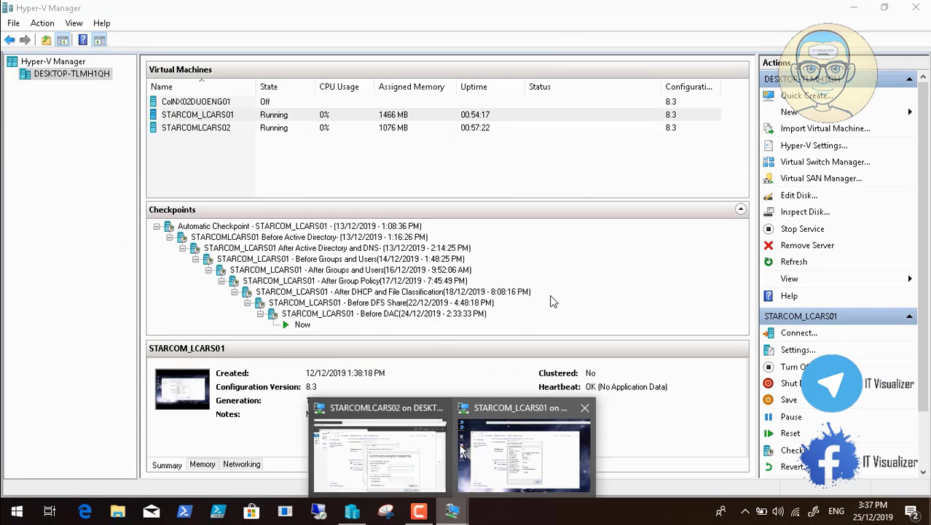
click(403, 443)
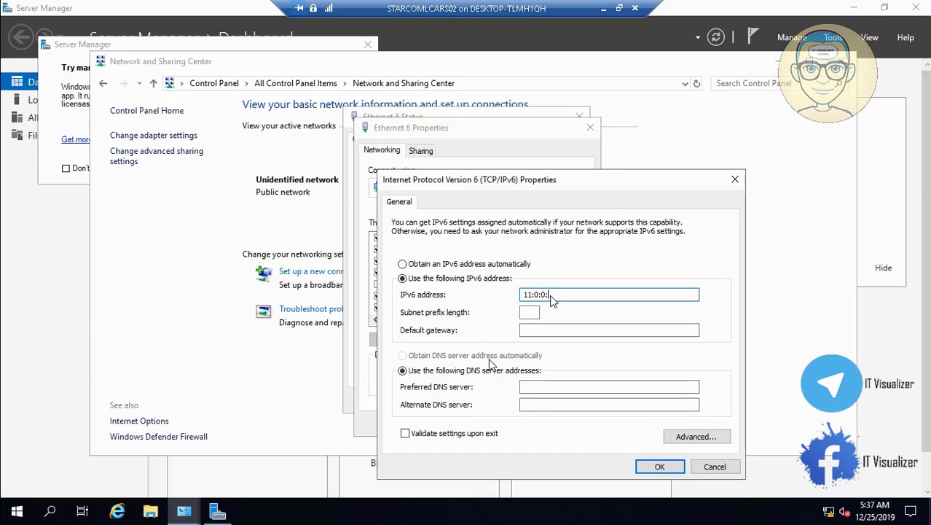
text(00::3)
drag(579, 297, 482, 298)
key(ctrl+c)
click(540, 387)
key(ctrl+v)
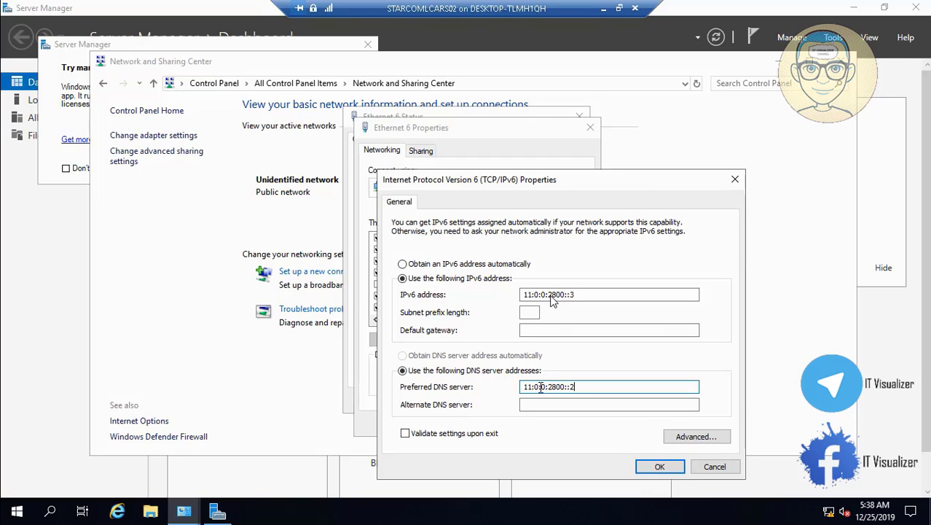
click(534, 312)
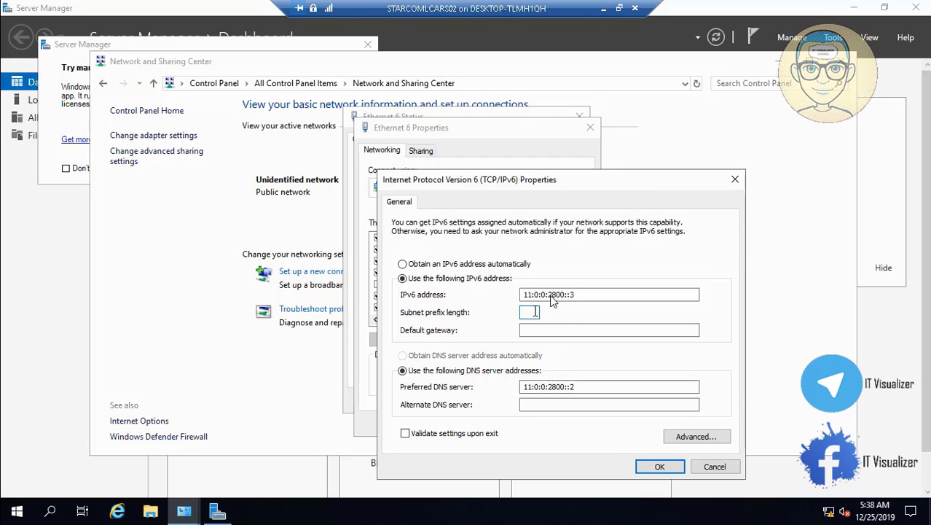
text(53)
click(669, 470)
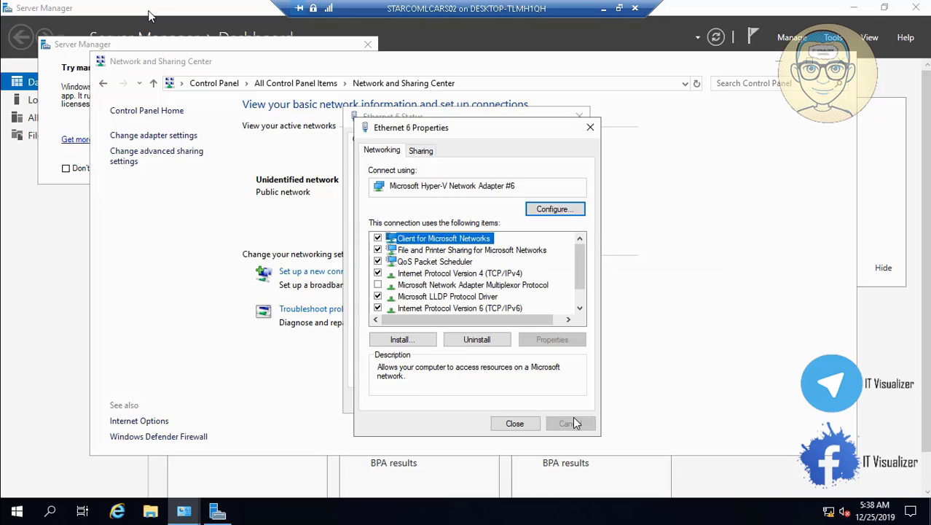
Close Ethernet 6's dialogs and open Ethernet 7's IPv4 properties with manual addressing.
click(515, 422)
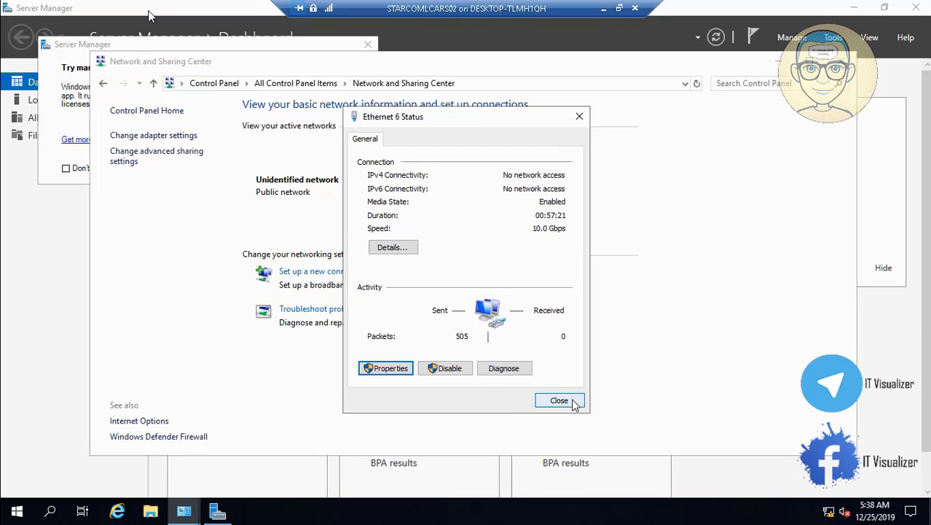
click(570, 405)
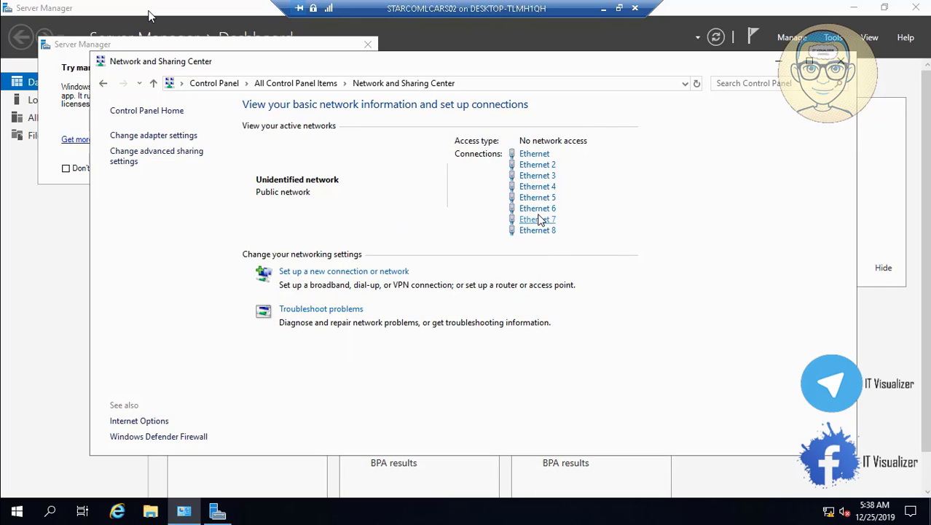
click(537, 220)
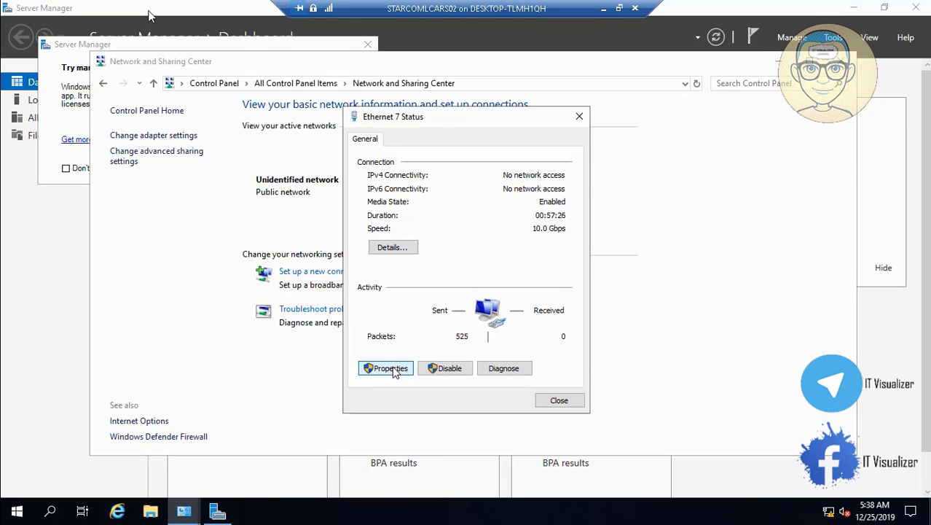
click(391, 368)
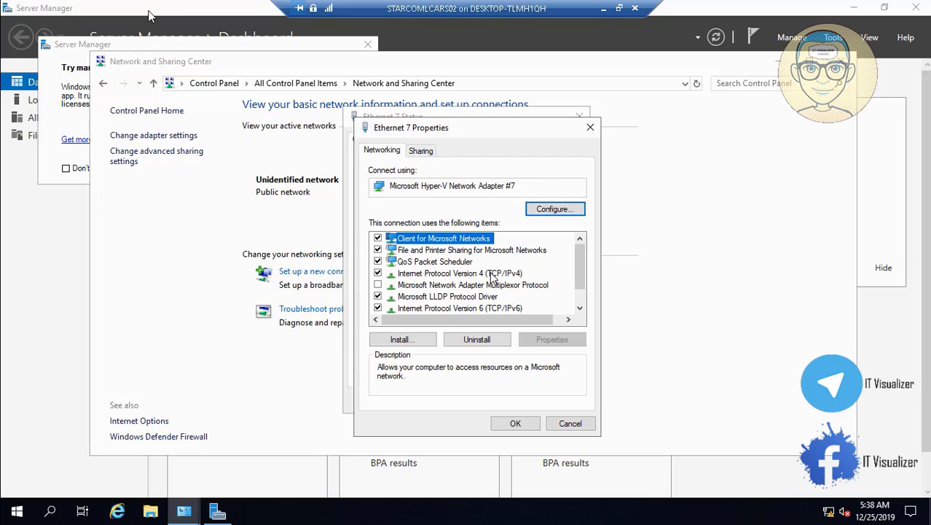
click(492, 274)
click(546, 340)
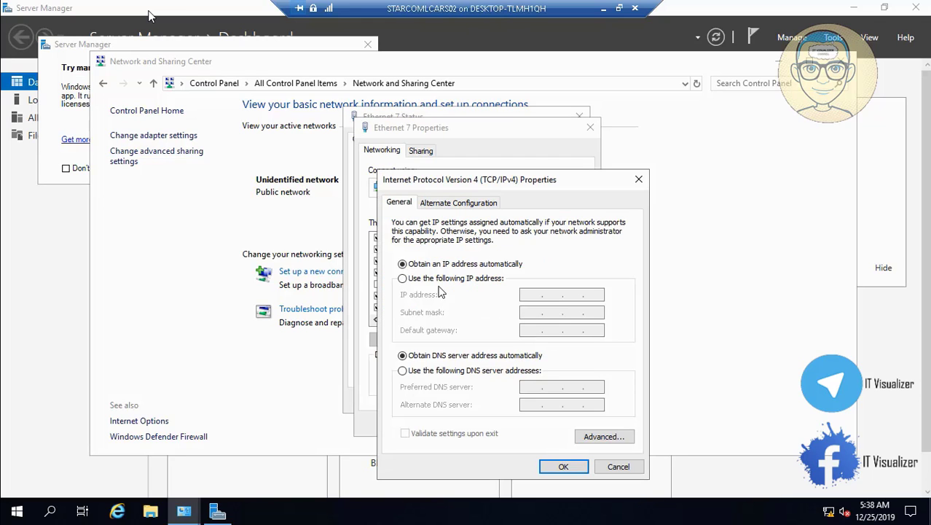
click(403, 278)
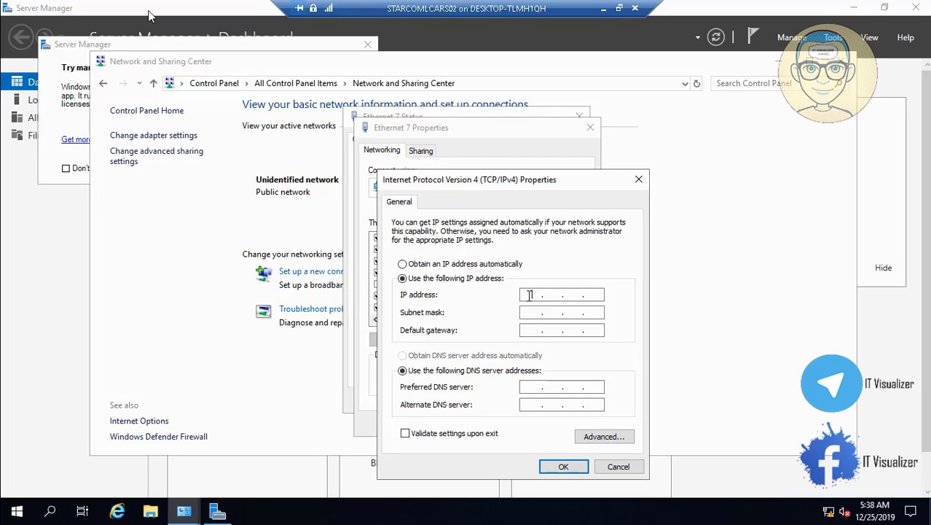
Enter IPv4 192.168.7.3, mask 255.255.255.0, and preferred DNS 192.168.7.2.
click(531, 294)
text(192 . 168 . 7 . 3)
click(552, 312)
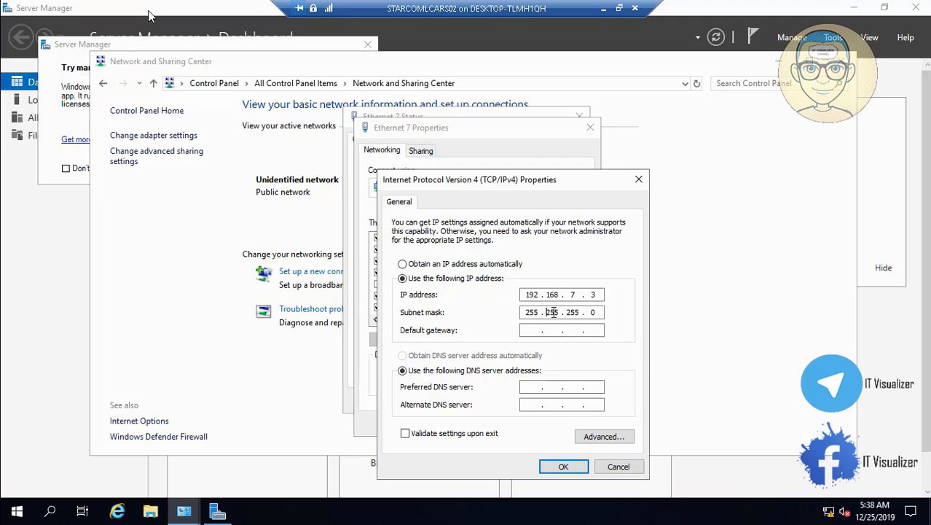
click(532, 386)
text(192 . 168 . 7)
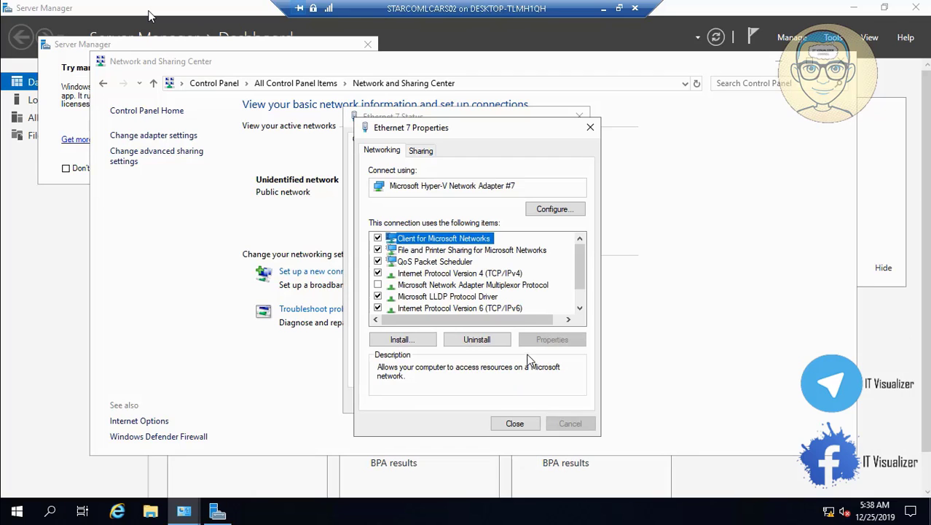
Check STARCOM_LCARS01's Ethernet 7 address details for reference.
click(603, 12)
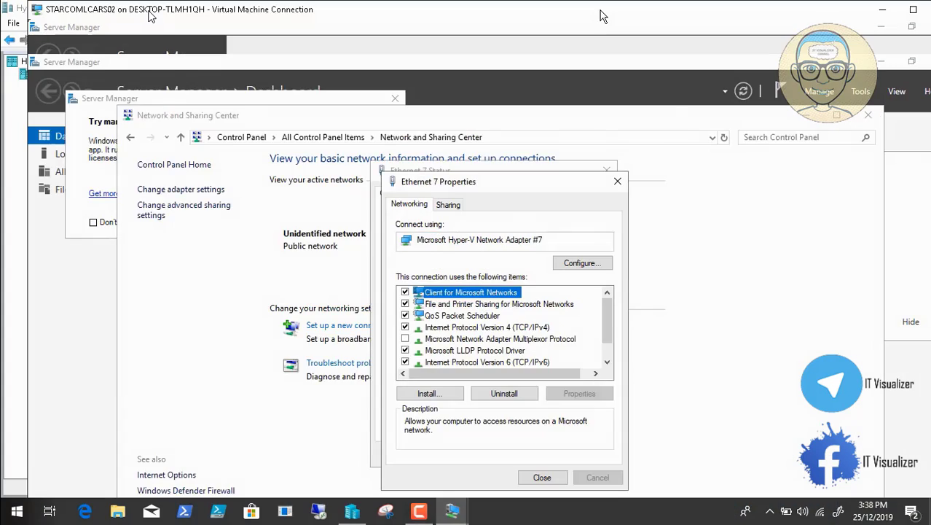
mouse_move(458, 503)
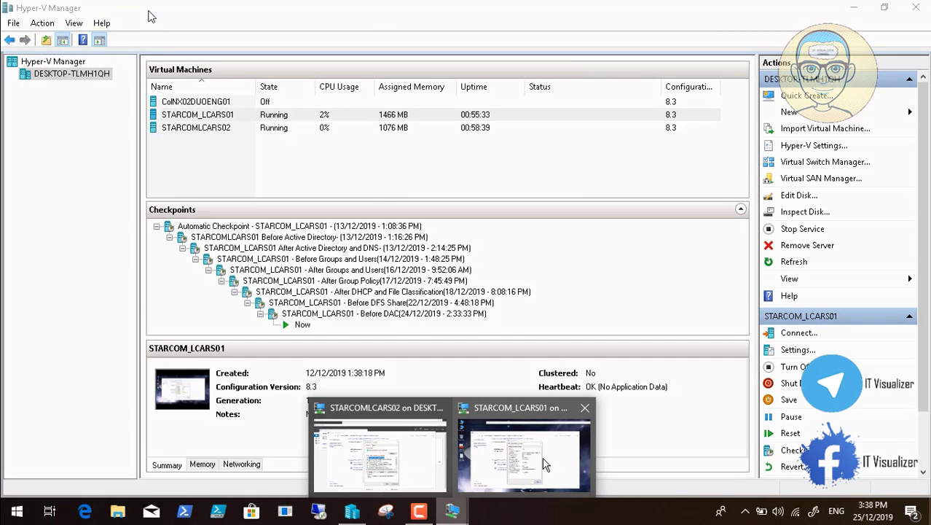
click(524, 446)
click(562, 409)
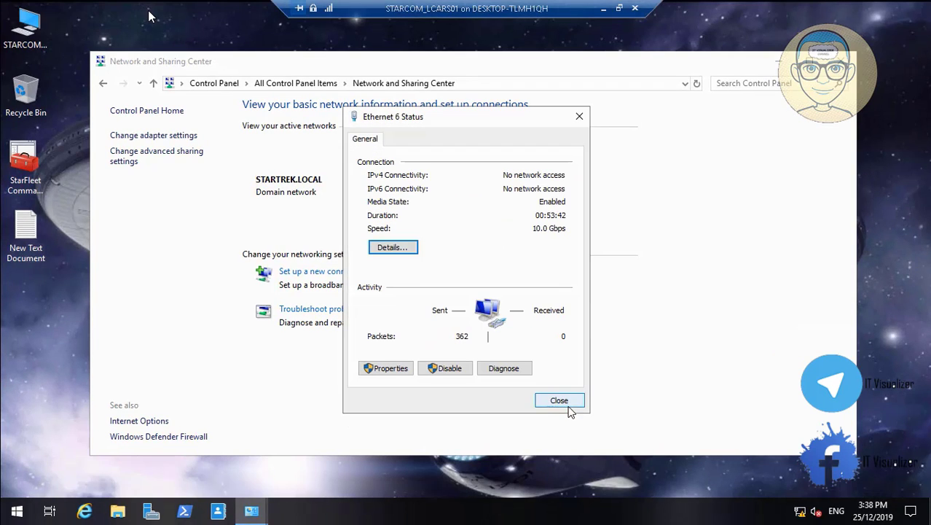
click(566, 402)
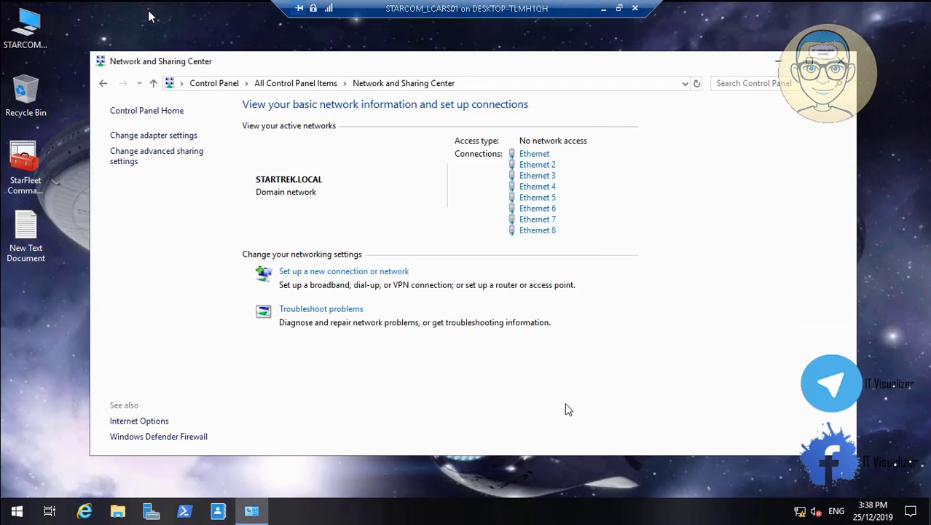
click(548, 222)
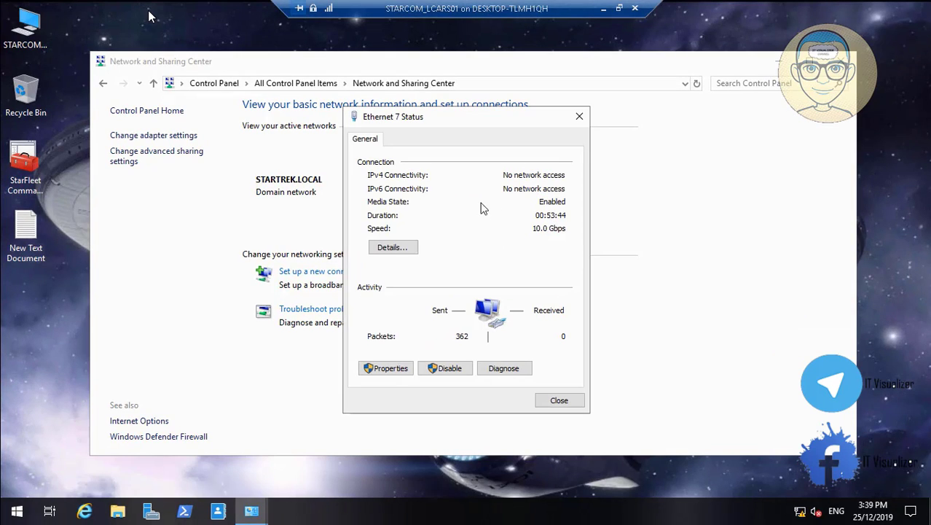
click(410, 247)
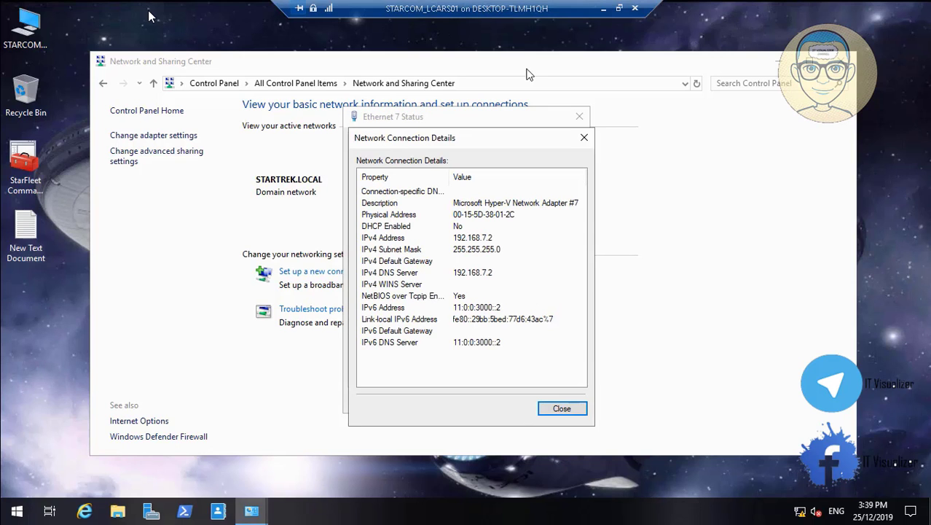
Back on STARCOMLCARS02, switch Ethernet 7's IPv6 to a manually assigned address.
click(618, 8)
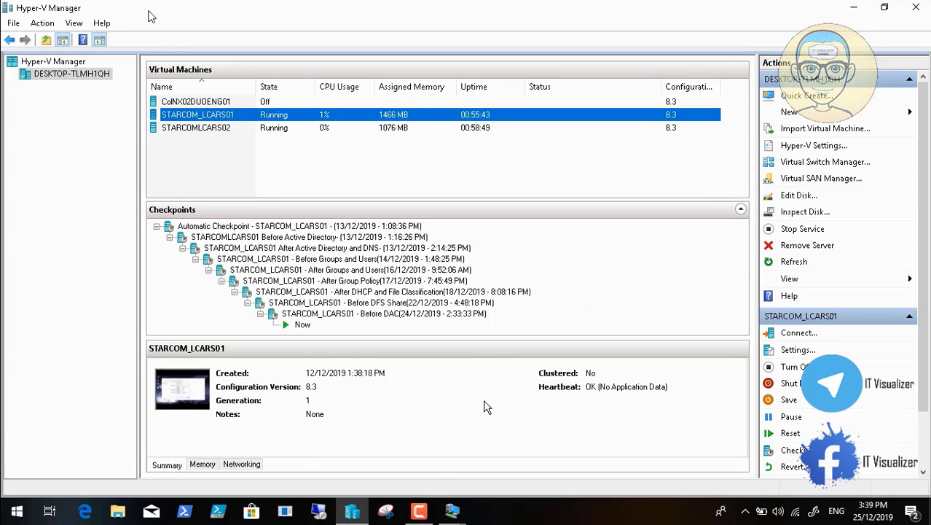
click(453, 512)
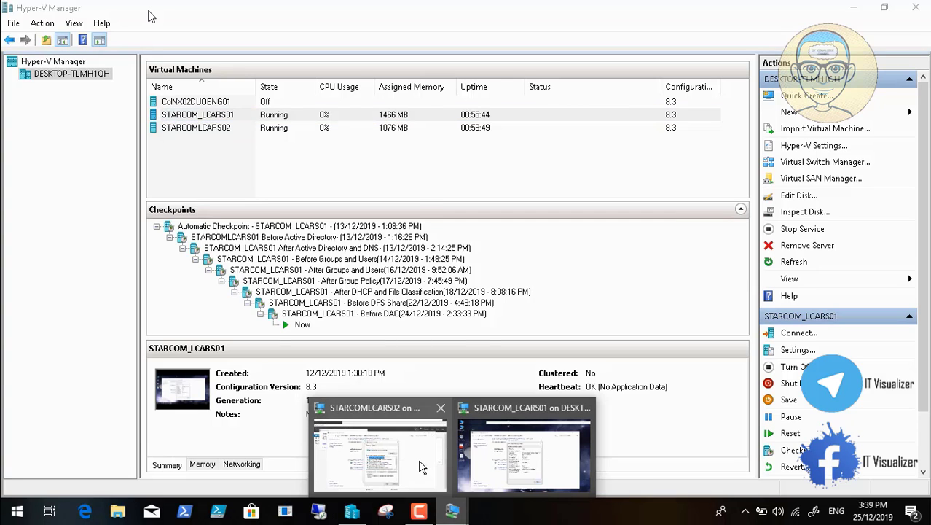
click(423, 470)
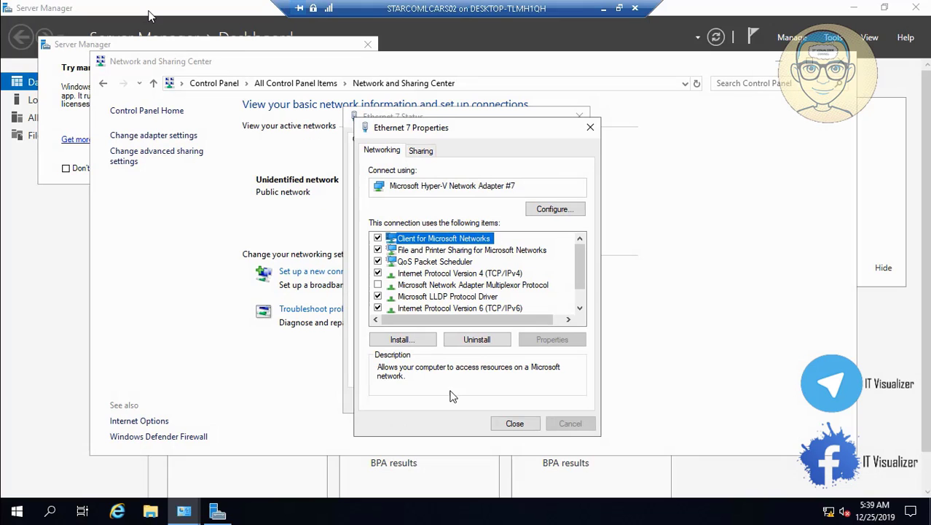
click(502, 308)
click(552, 340)
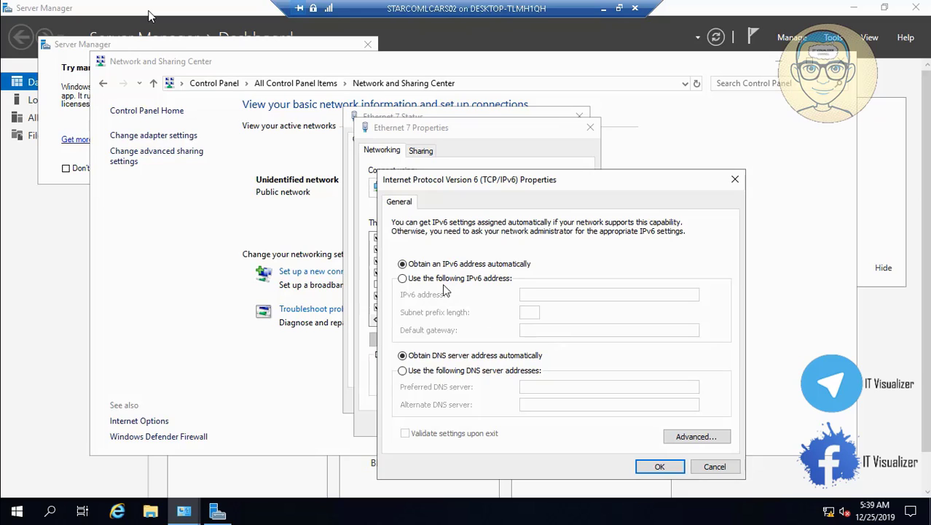
click(402, 278)
Enter IPv6 11:0:0:3000::3, prefix 53, DNS 11:0:0:3000::2, apply, and close properties.
click(530, 292)
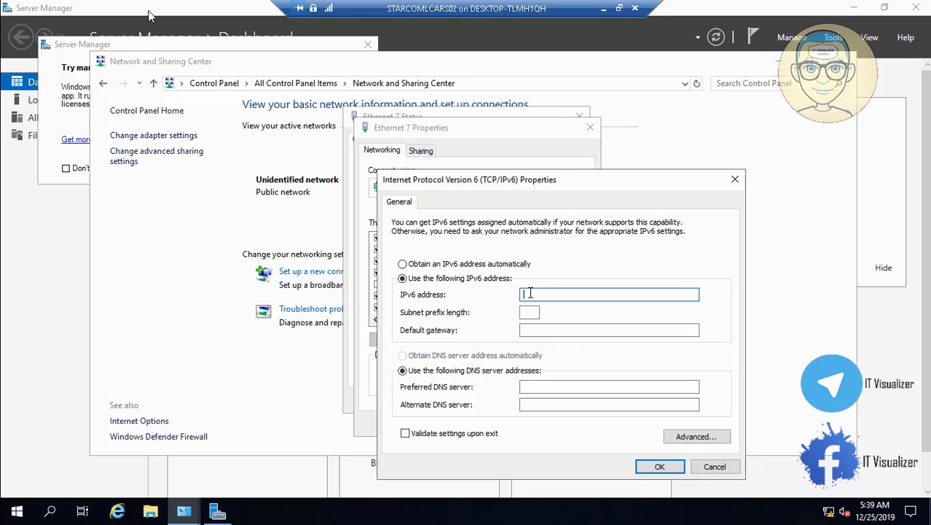
text(11:0:0:3000::3)
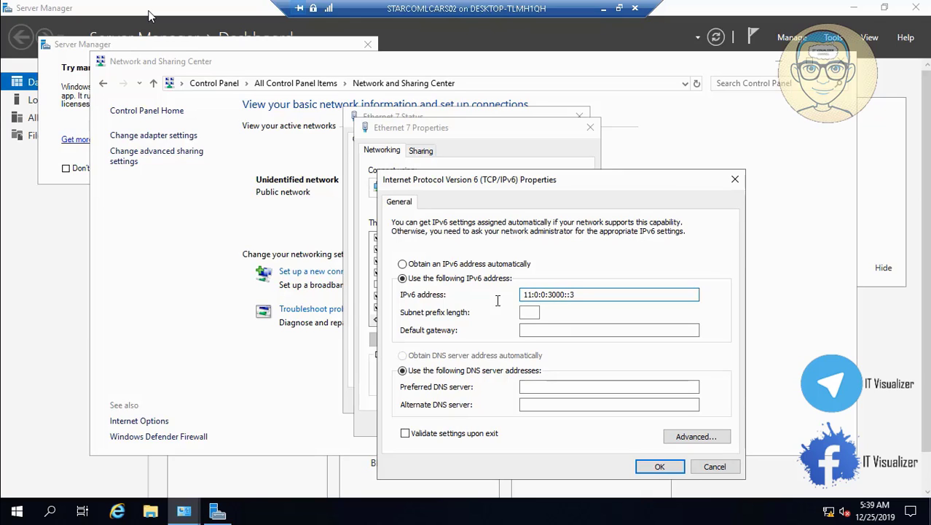
click(537, 312)
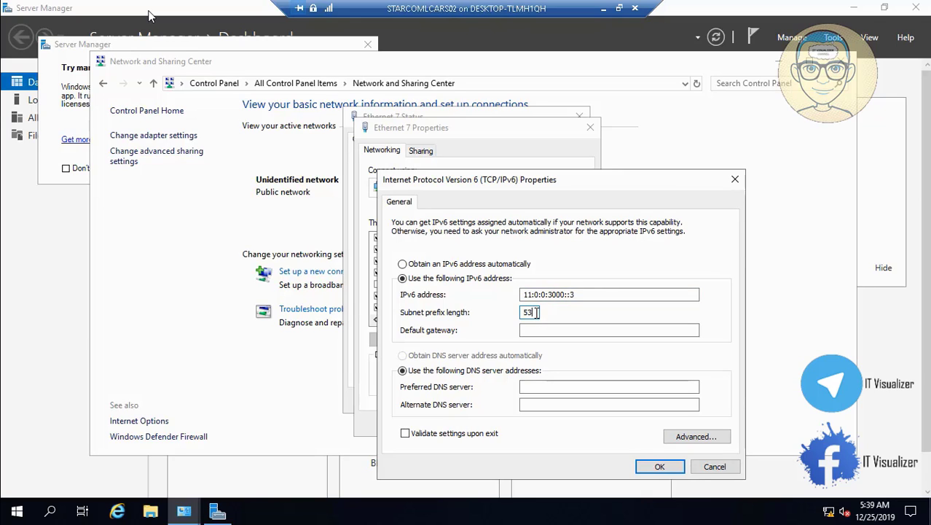
drag(584, 295, 491, 294)
key(ctrl+c)
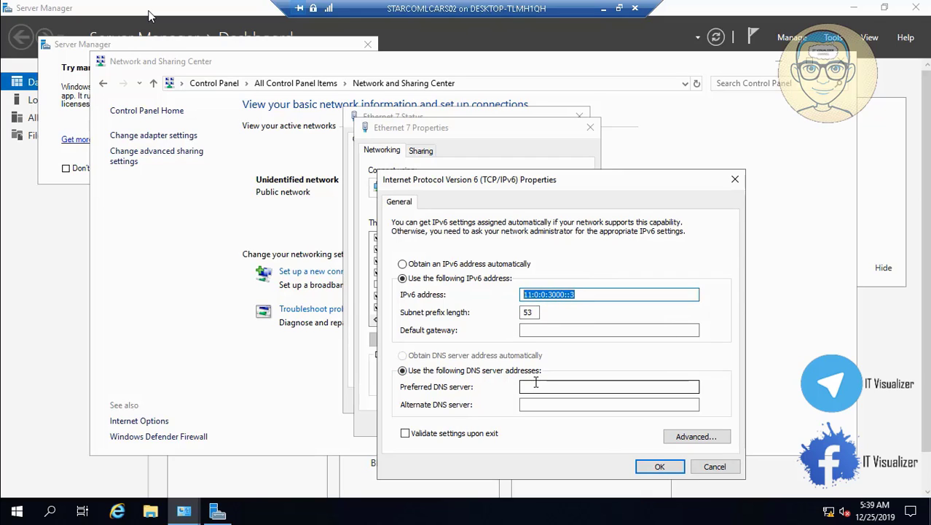
click(536, 387)
key(ctrl+v)
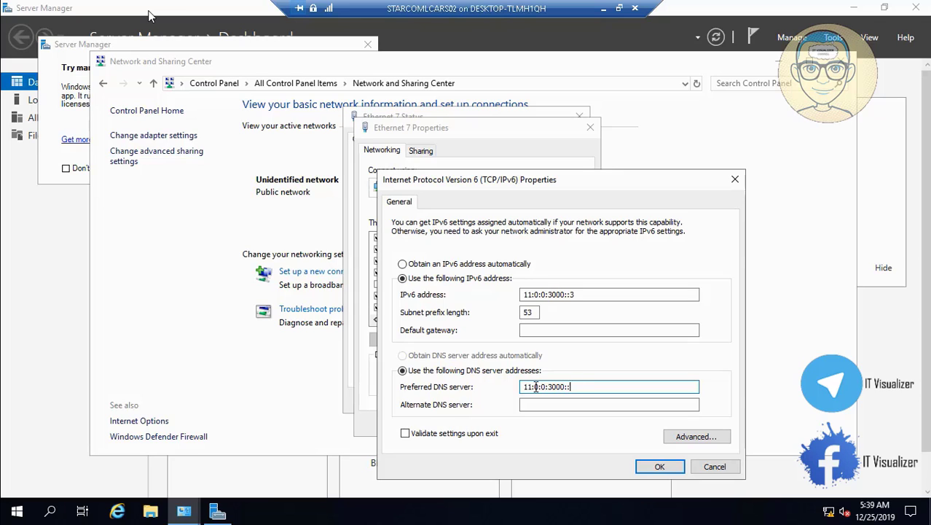
click(653, 468)
click(527, 427)
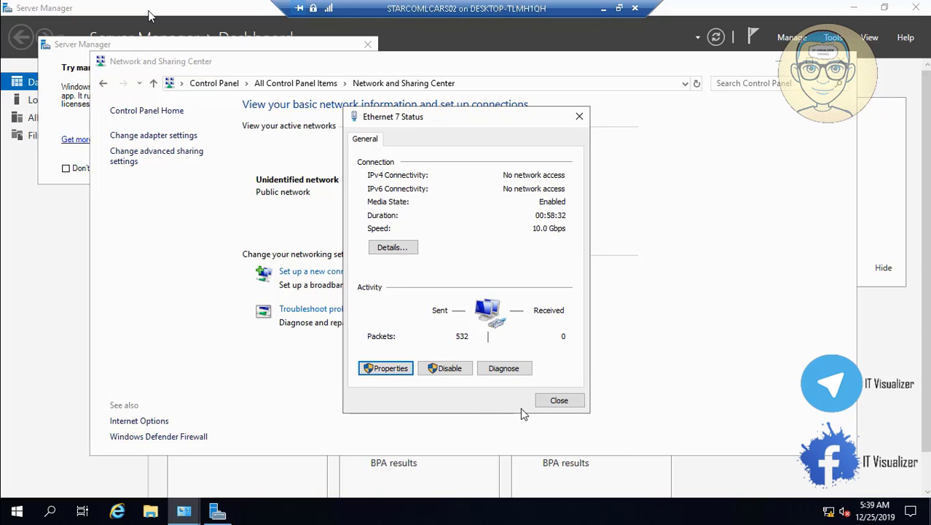
Close Ethernet 7's status, view Ethernet 8's DHCP details, then open STARCOMLCARS02's settings.
click(559, 398)
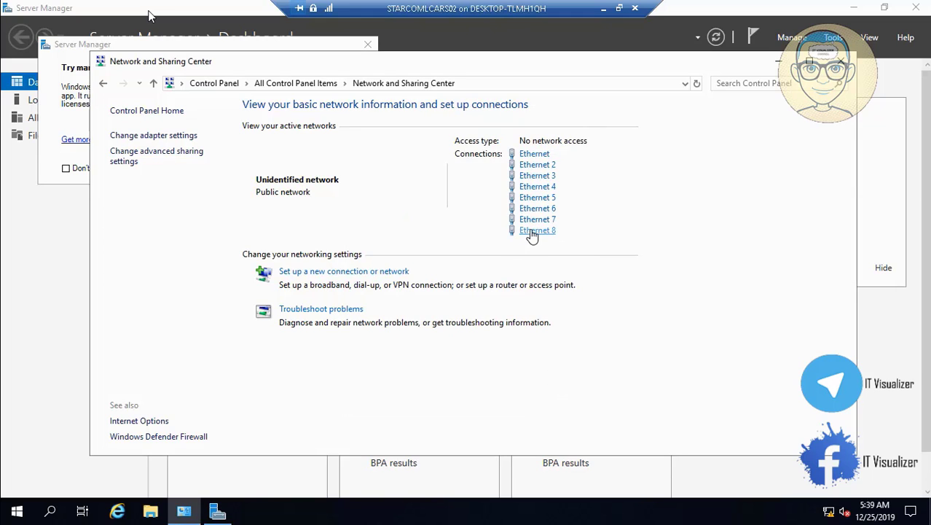
click(533, 232)
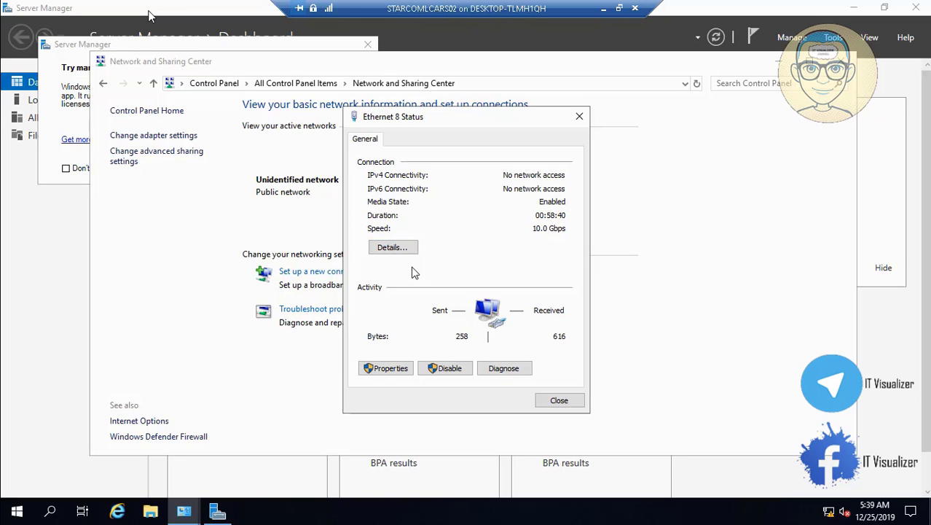
click(400, 248)
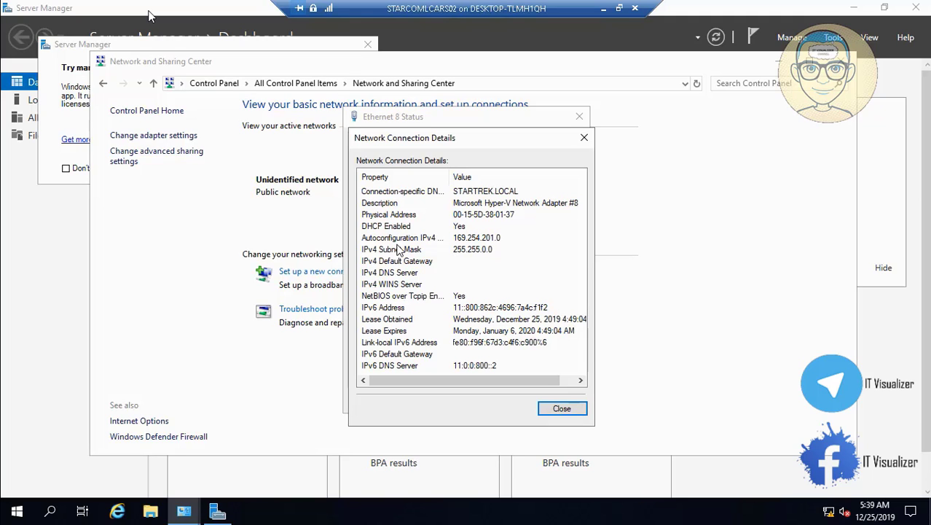
mouse_move(215, 499)
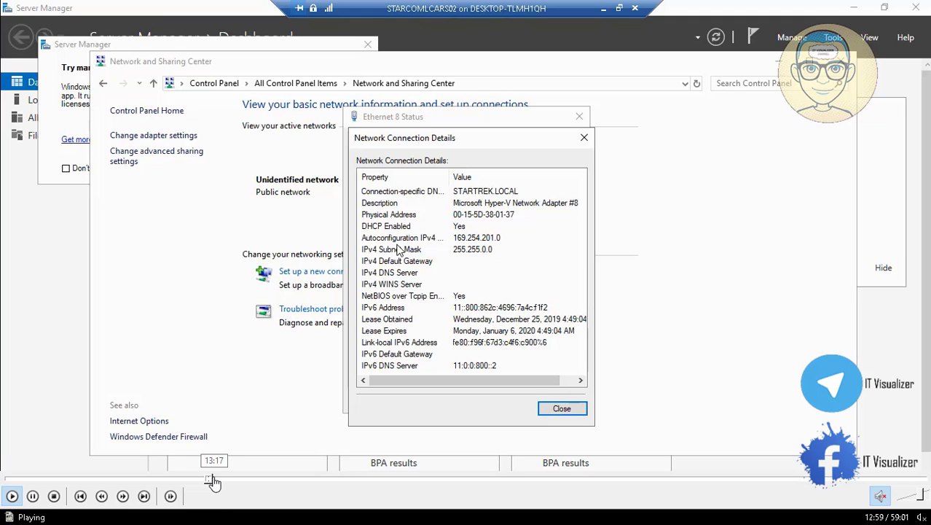
click(216, 479)
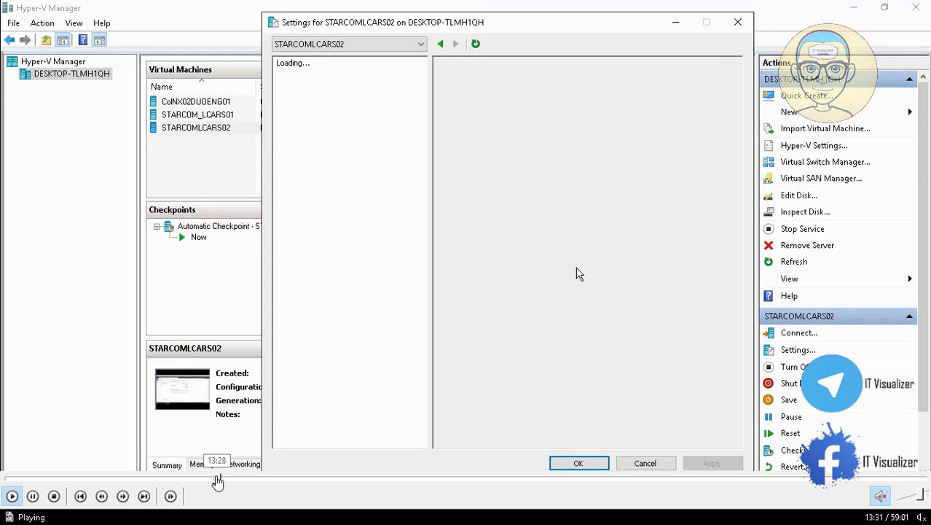
Compare STARCOMLCARS02's adapter VLAN IDs (first 2, last 8 on IPV6 Switch) and close settings.
click(217, 478)
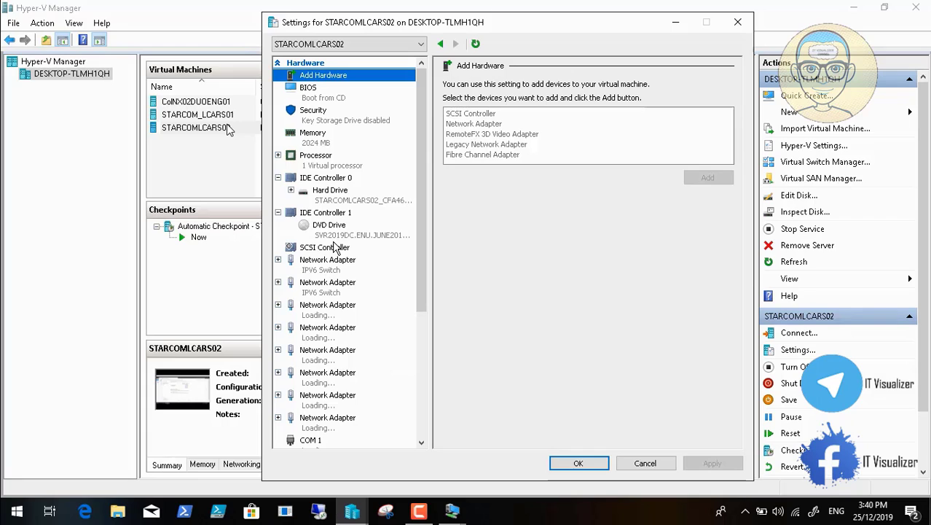
click(421, 440)
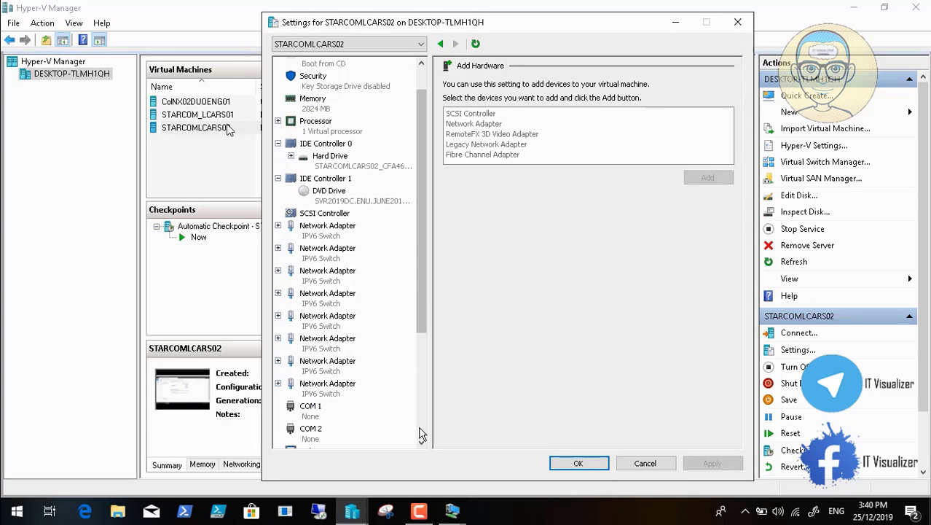
click(339, 388)
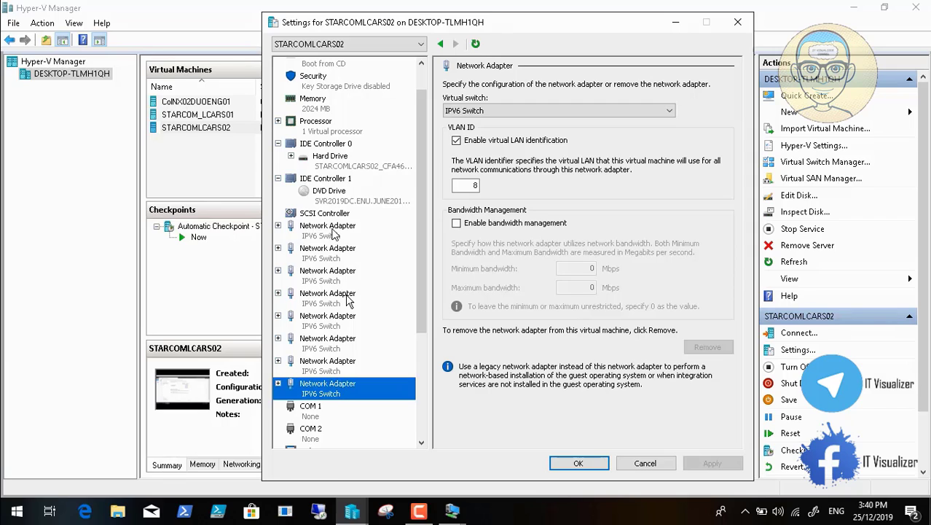
click(330, 230)
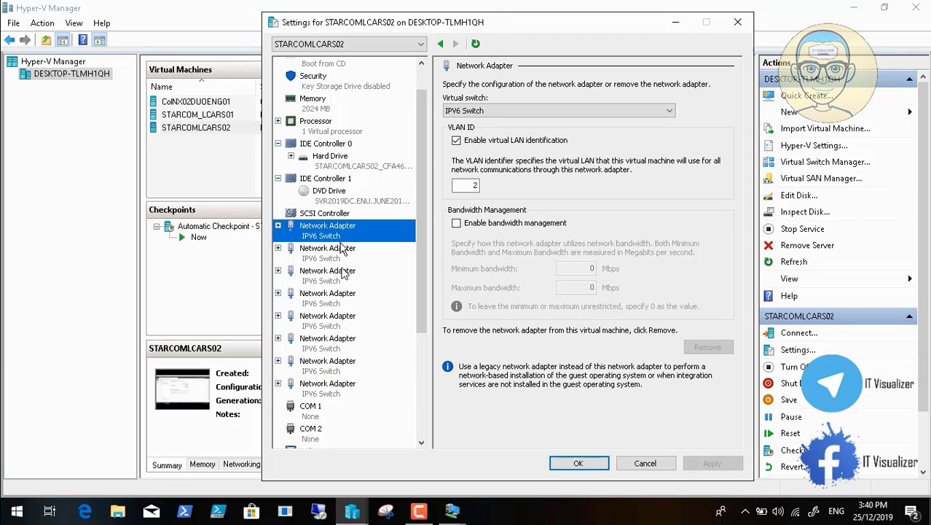
click(337, 393)
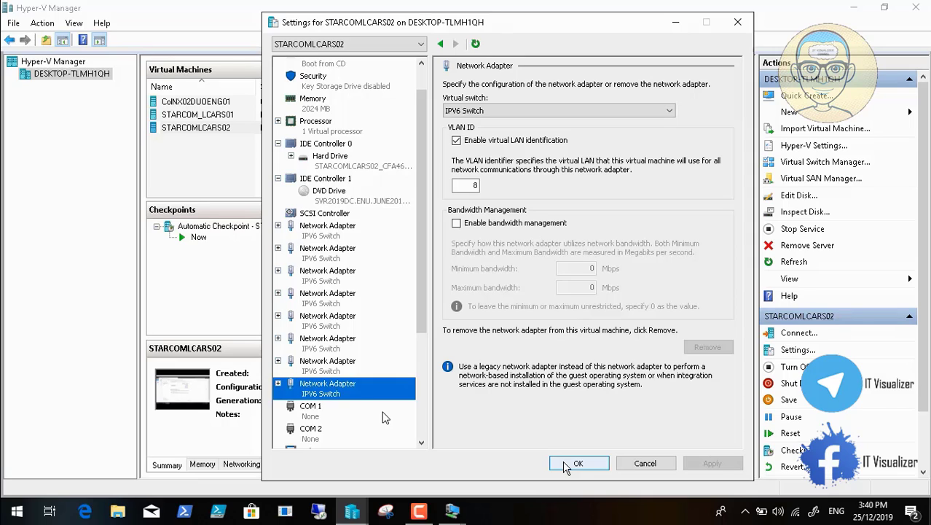
mouse_move(21, 517)
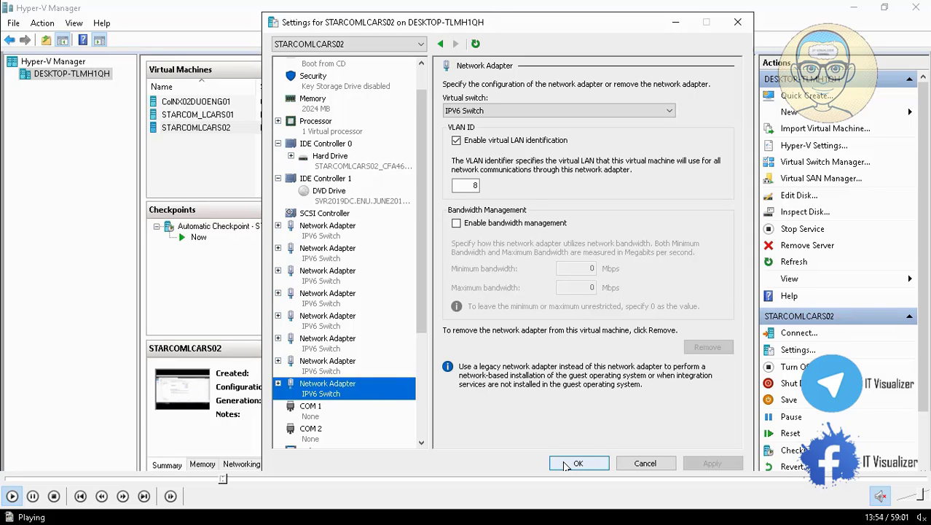
click(35, 496)
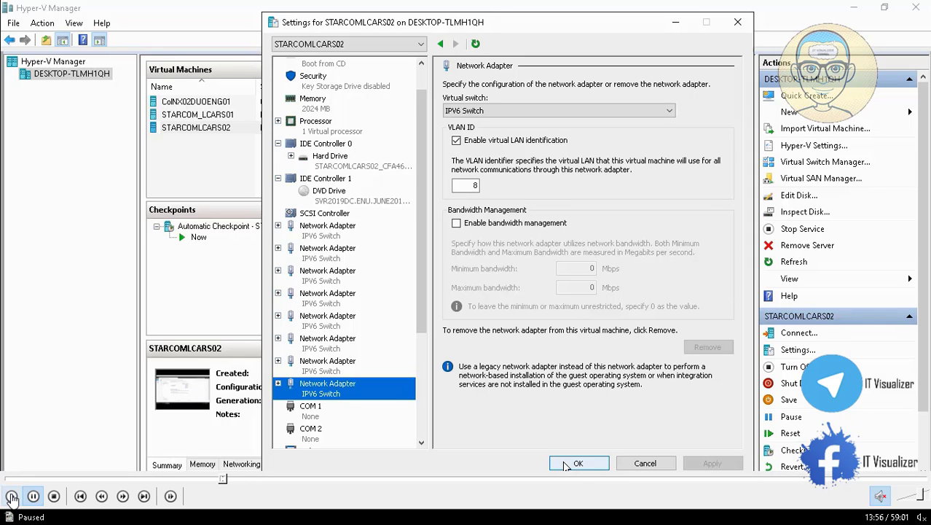
click(11, 496)
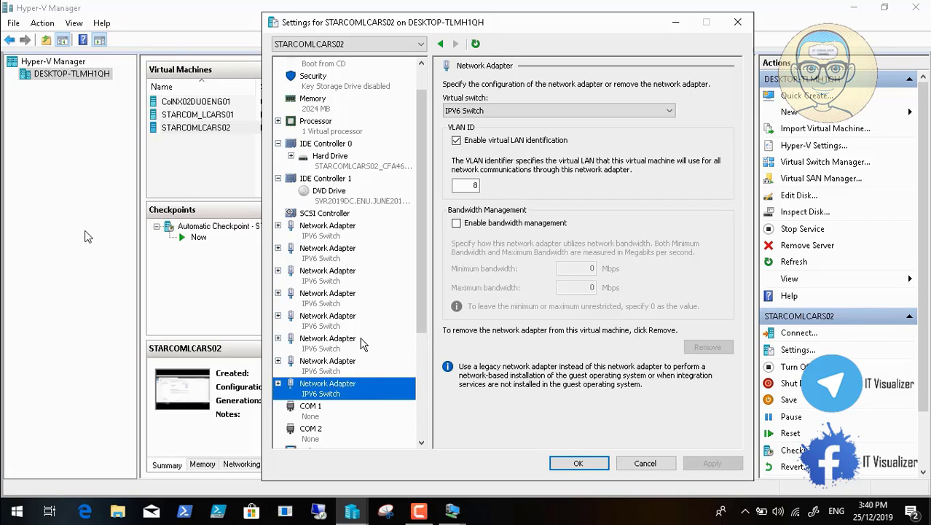
click(579, 464)
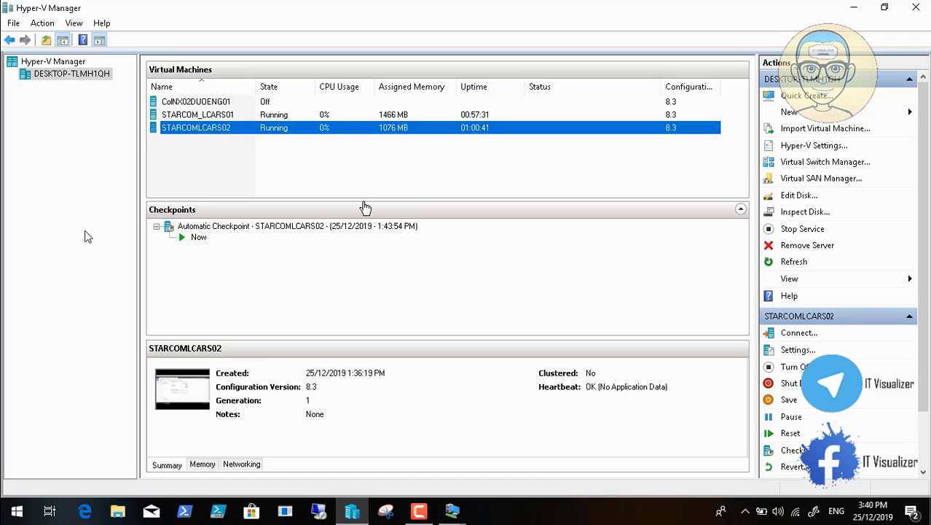
Select STARCOM_LCARS01, then switch back to STARCOMLCARS02's connection window showing Network and Sharing Center.
click(321, 115)
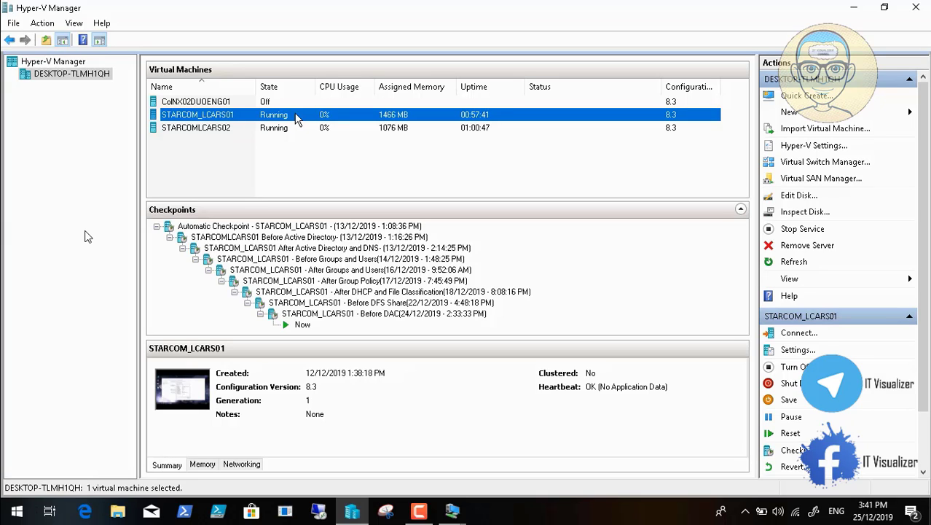
click(464, 514)
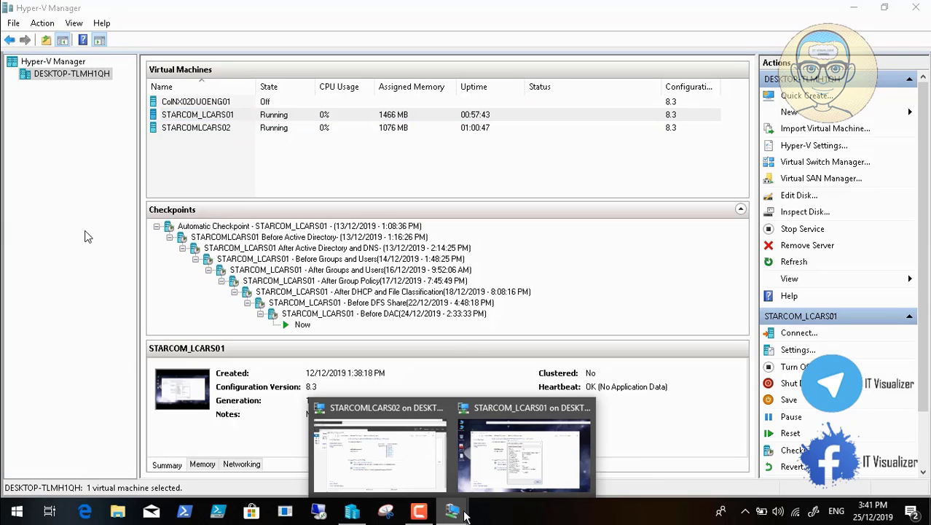
click(404, 468)
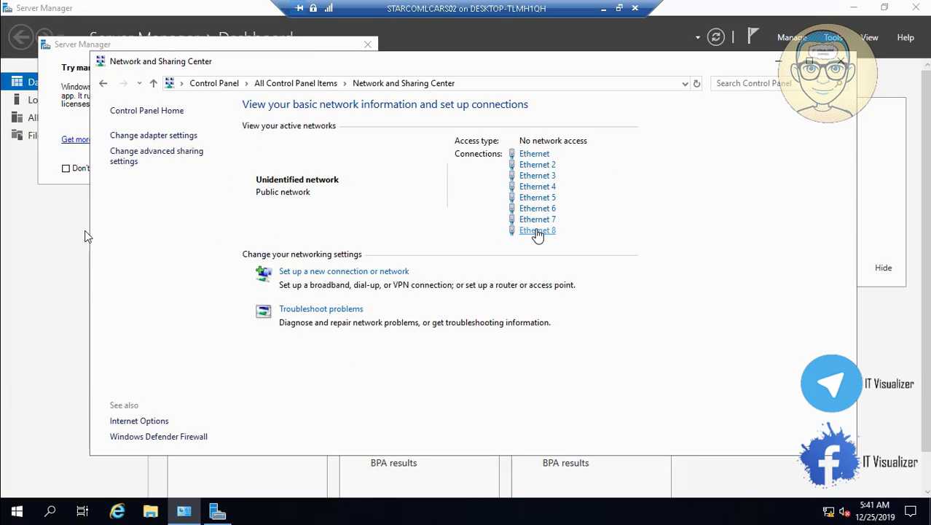
Set Ethernet 8 to static IPv4 192.168.8.3, mask 255.255.255.0, preferred DNS 192.168.8.2.
click(537, 231)
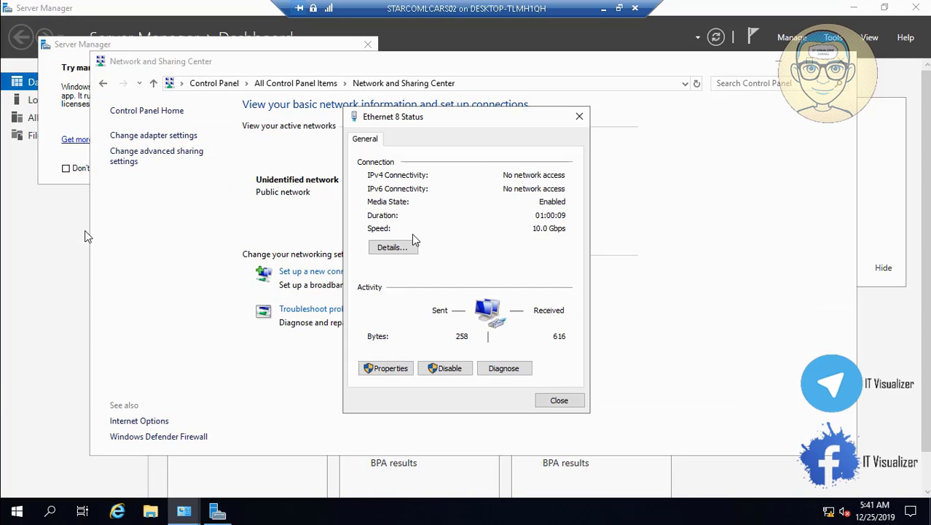
click(393, 247)
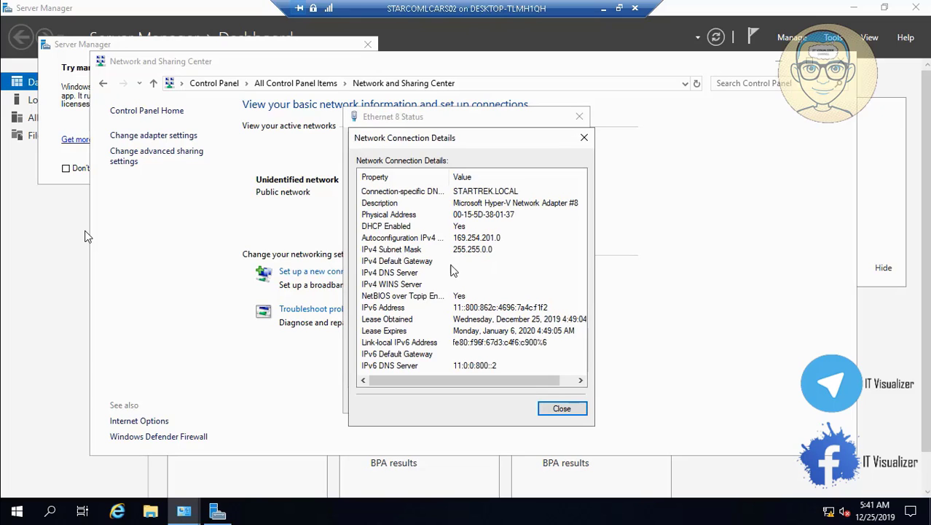
mouse_move(166, 511)
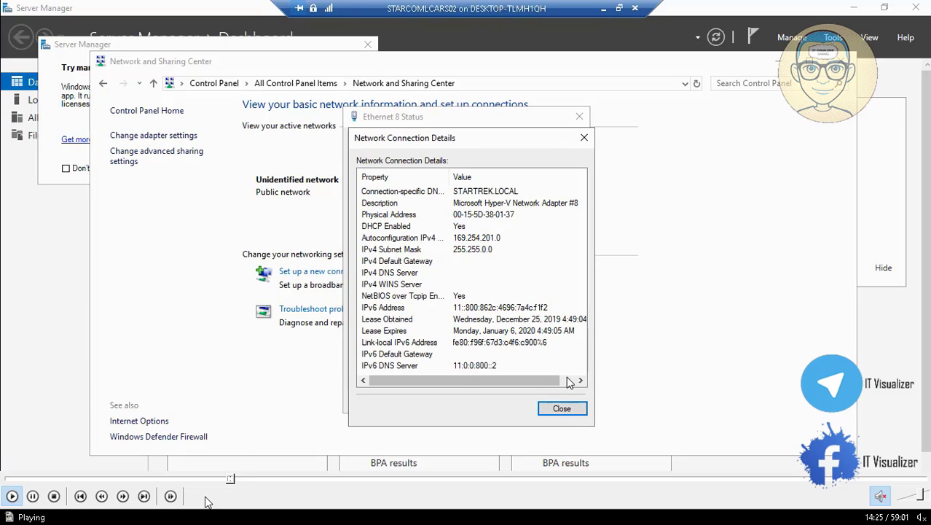
mouse_move(248, 480)
mouse_down()
mouse_move(262, 482)
mouse_move(255, 481)
mouse_up()
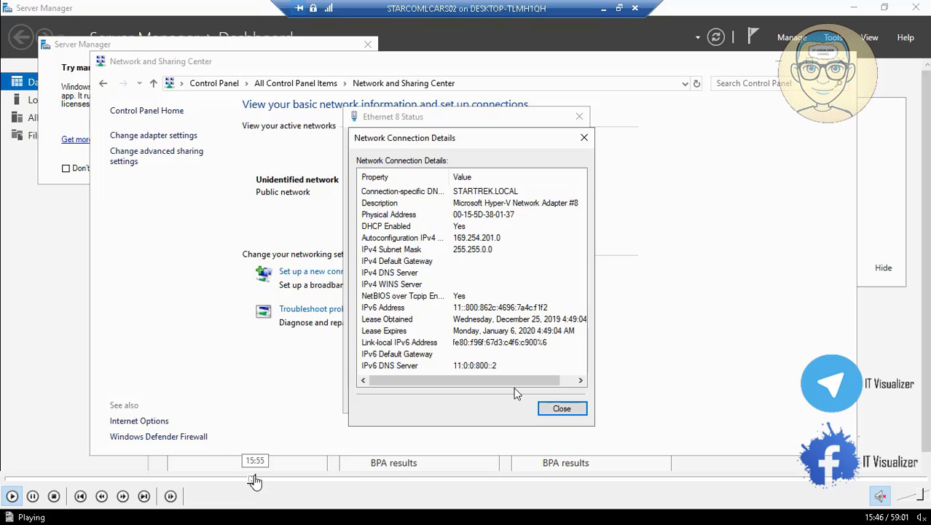
click(255, 481)
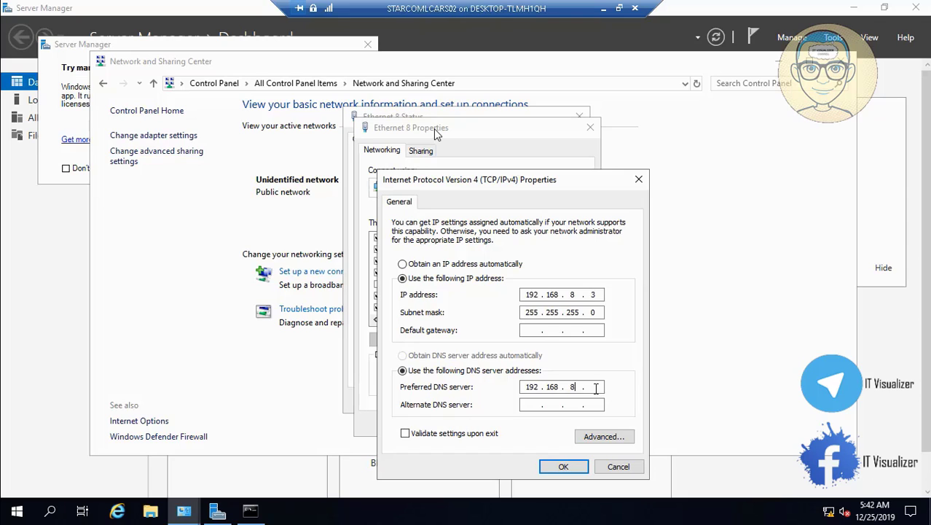
Apply the IPv4 settings and enter static IPv6 address 11:0:0:3800::3 with prefix 53.
click(566, 468)
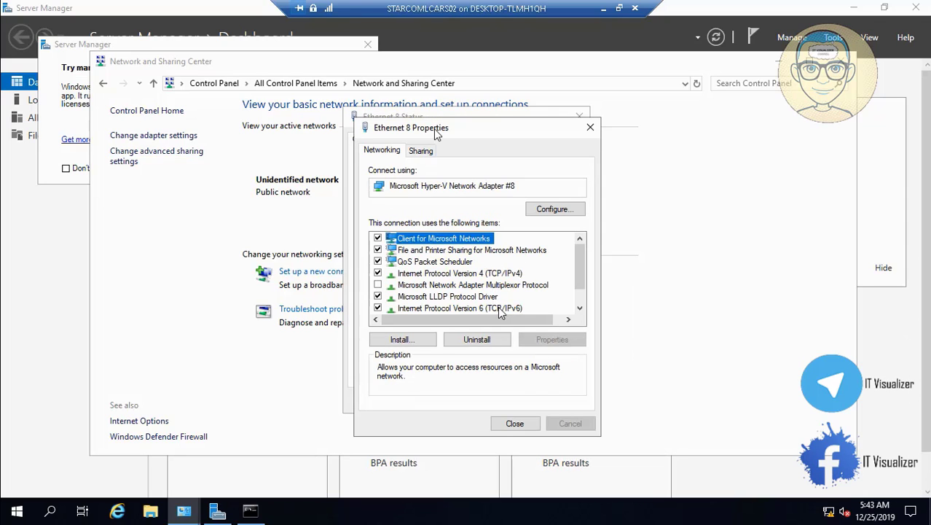
click(500, 309)
click(551, 339)
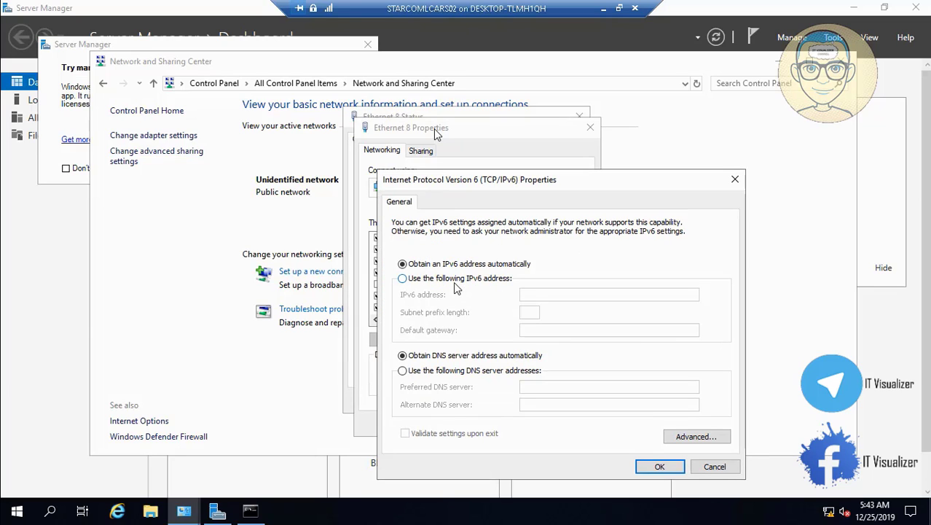
click(455, 279)
click(548, 294)
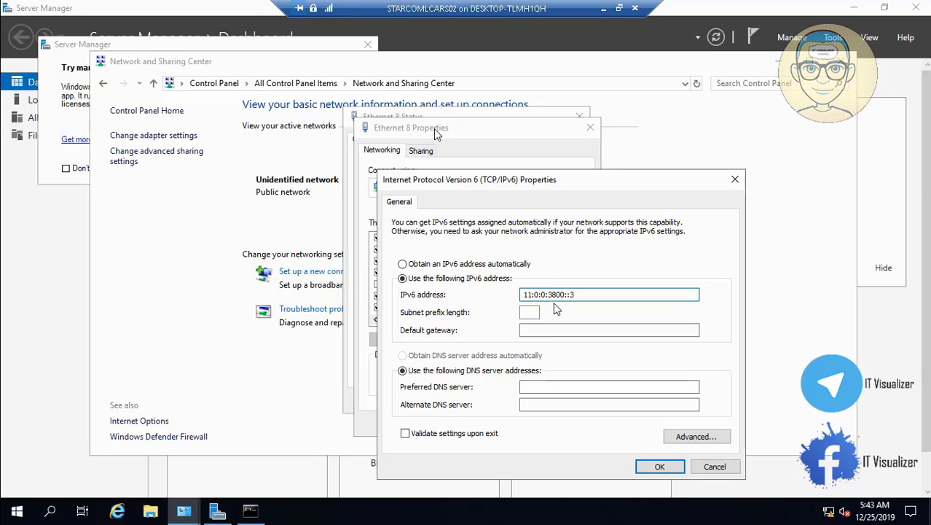
click(533, 312)
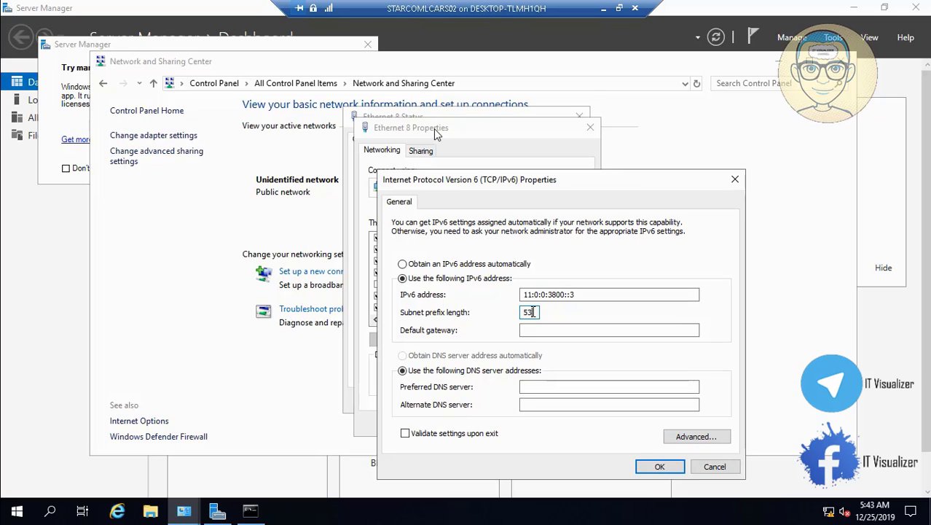
Set the IPv6 preferred DNS server to 11:0:0:3800::2 and apply the adapter settings.
drag(586, 292, 504, 294)
key(ctrl+c)
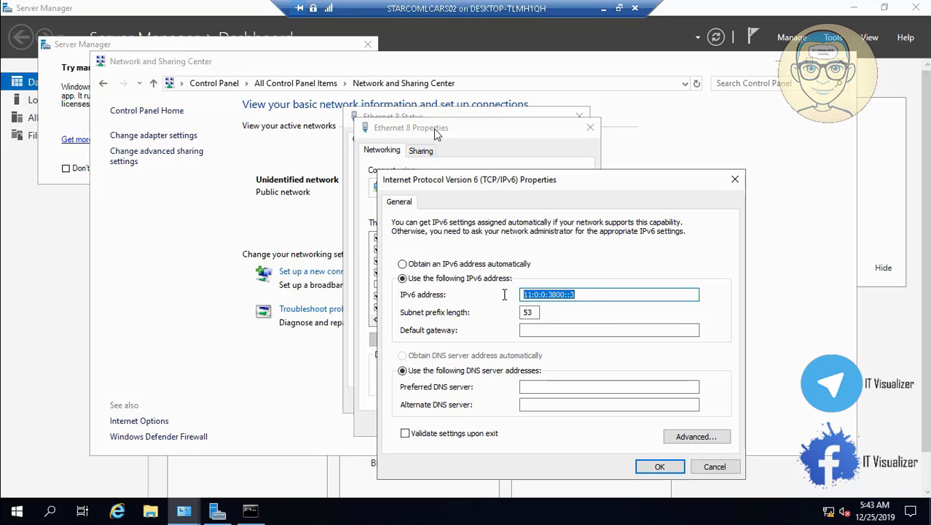
click(550, 386)
key(ctrl+v)
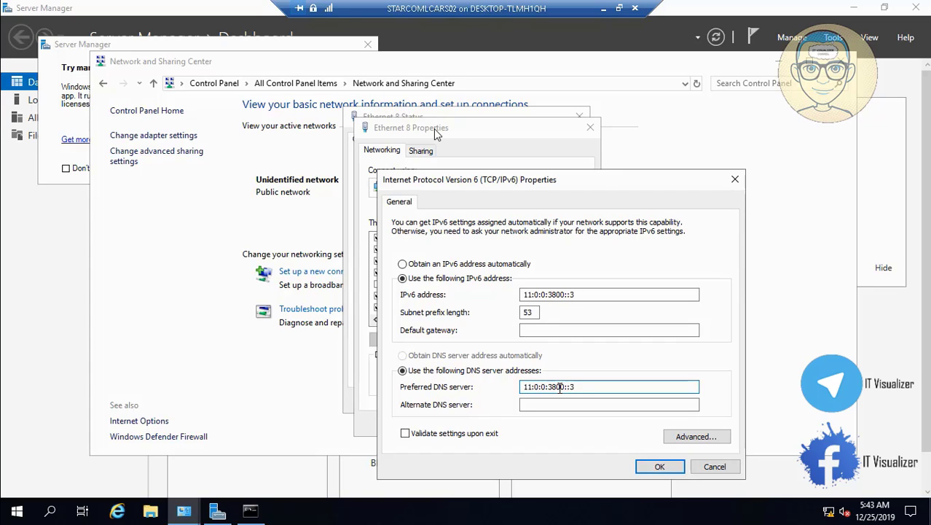
click(650, 466)
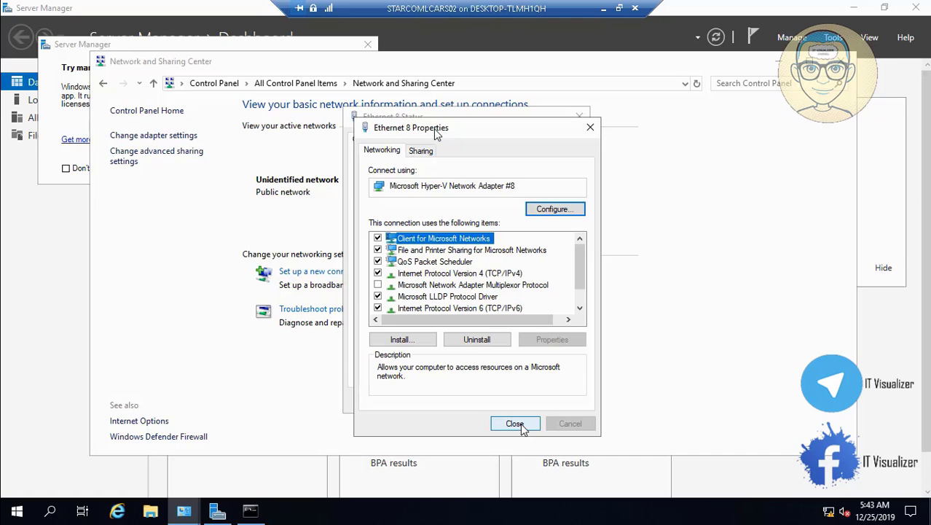
click(515, 424)
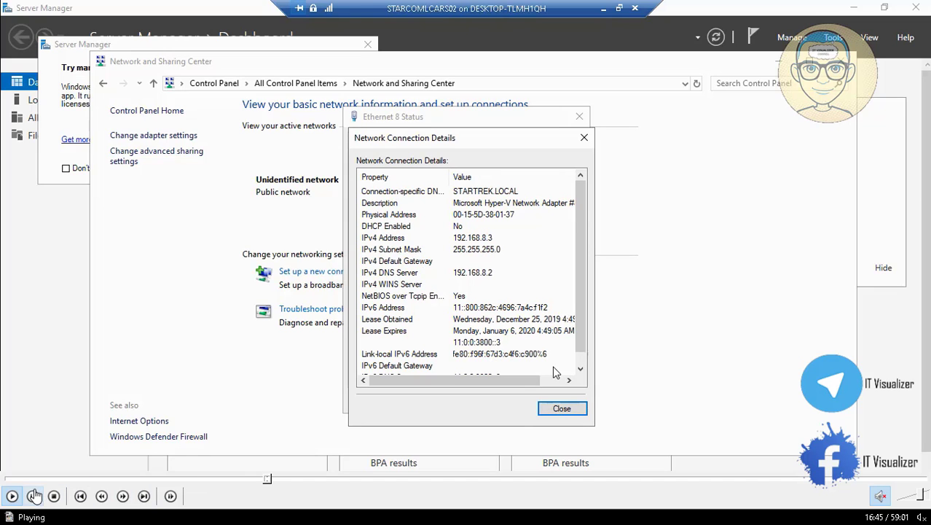
Skip ahead in playback until Hyper-V Manager lists STARCOM_LCARS01 and STARCOMLCARS02 running.
click(34, 495)
click(459, 479)
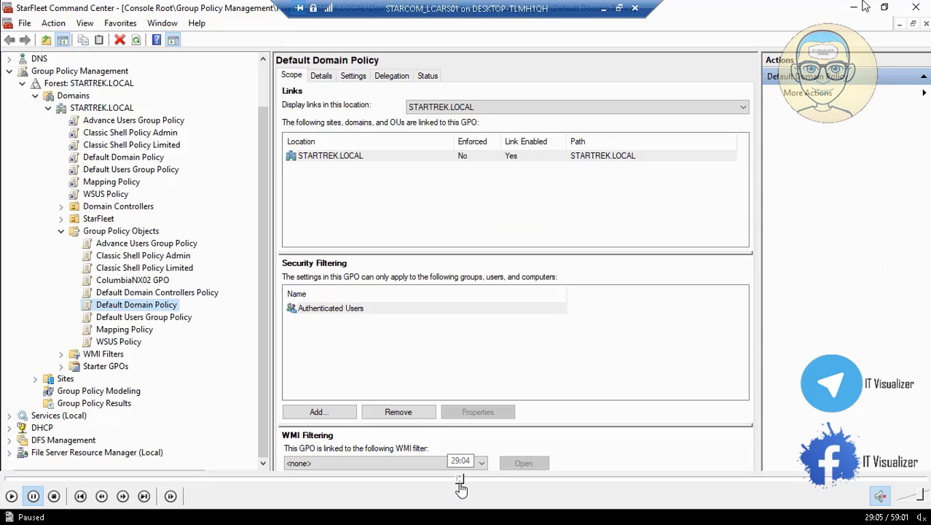
click(530, 479)
click(590, 479)
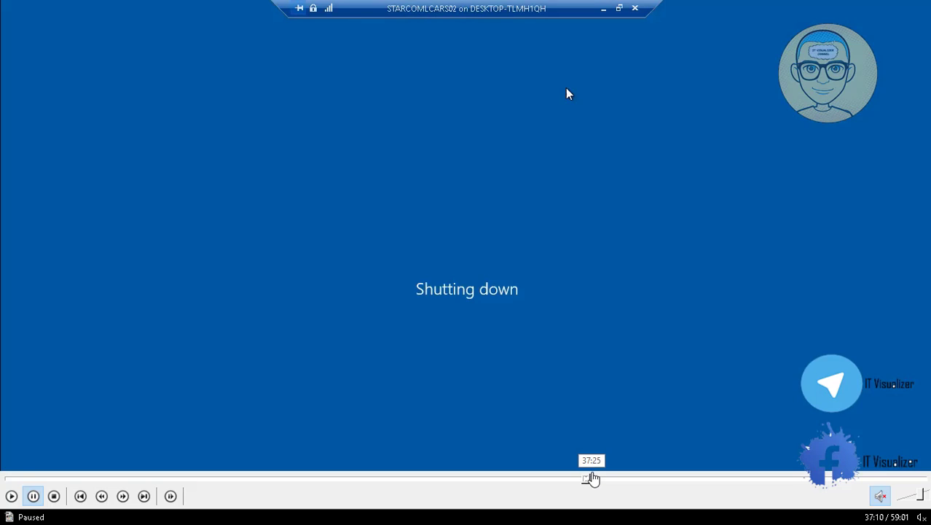
click(596, 478)
click(615, 478)
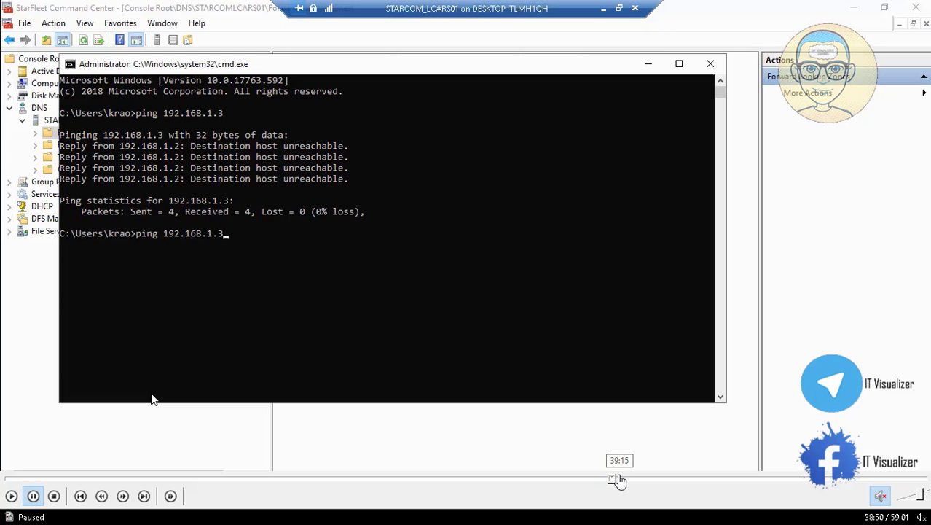
click(623, 478)
click(631, 479)
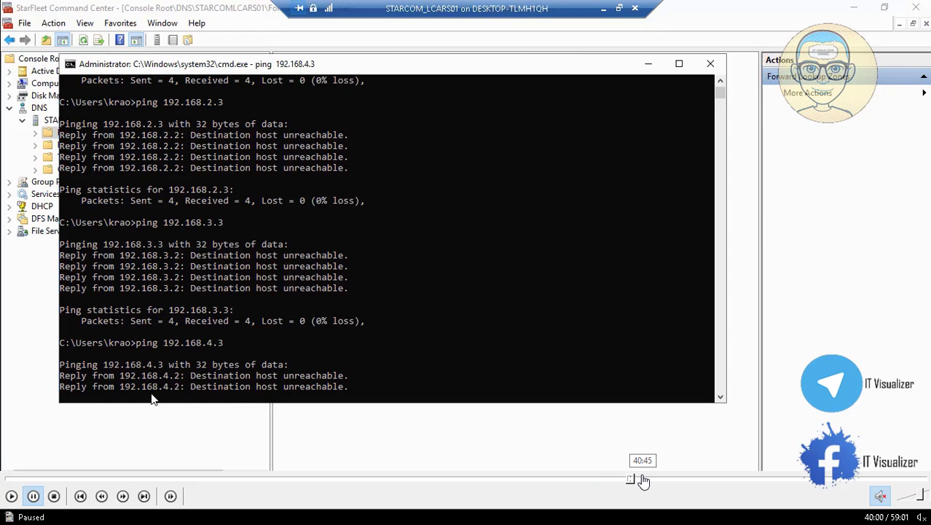
click(644, 478)
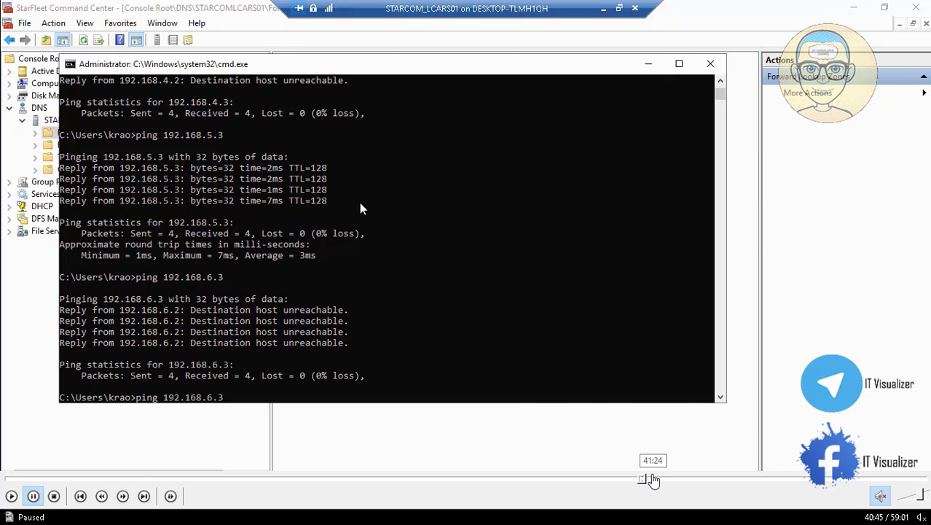
click(653, 478)
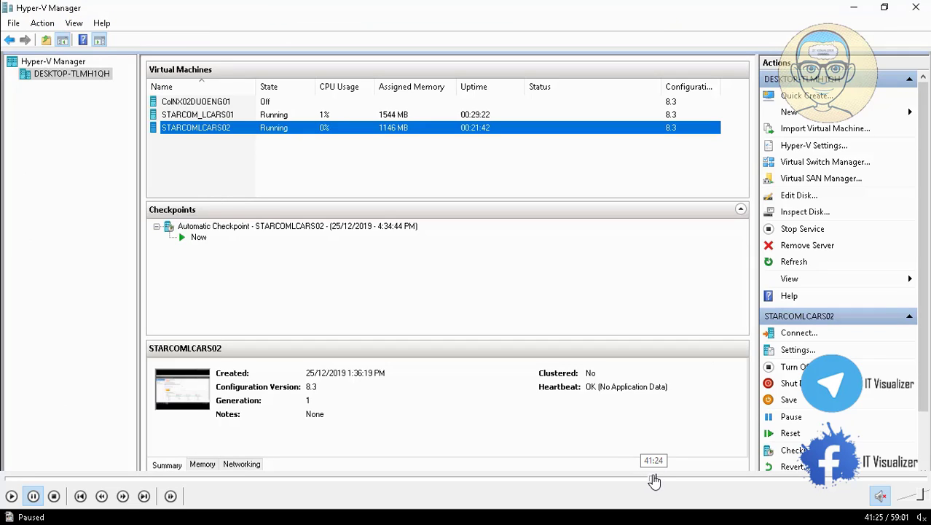
Bring up STARCOMLCARS02's AD DS Configuration Wizard, set to add a DC to an existing domain.
click(11, 495)
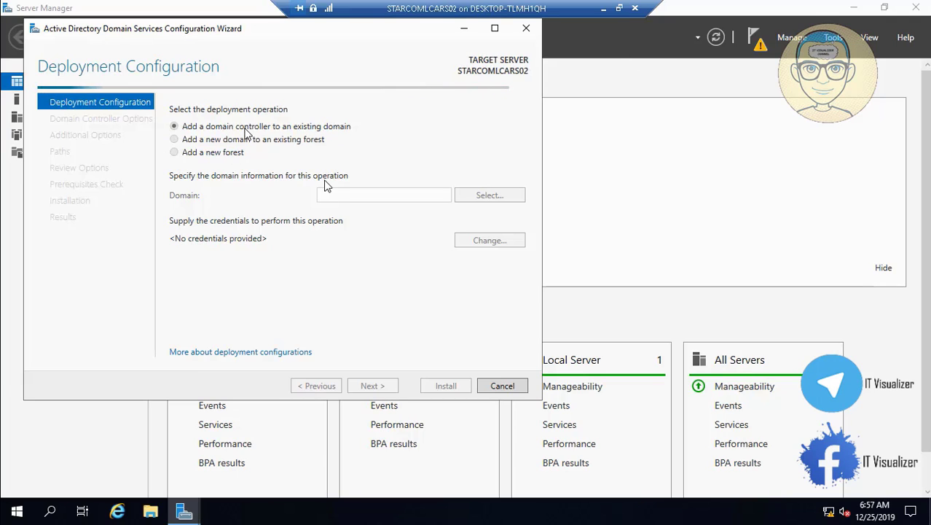
Supply the STARTREK domain administrator's user name and password as deployment credentials.
mouse_move(78, 455)
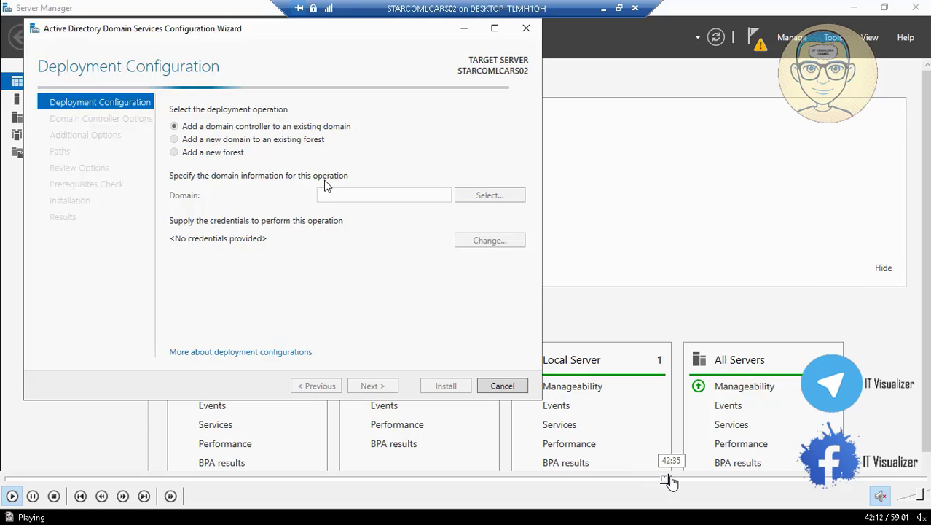
click(671, 479)
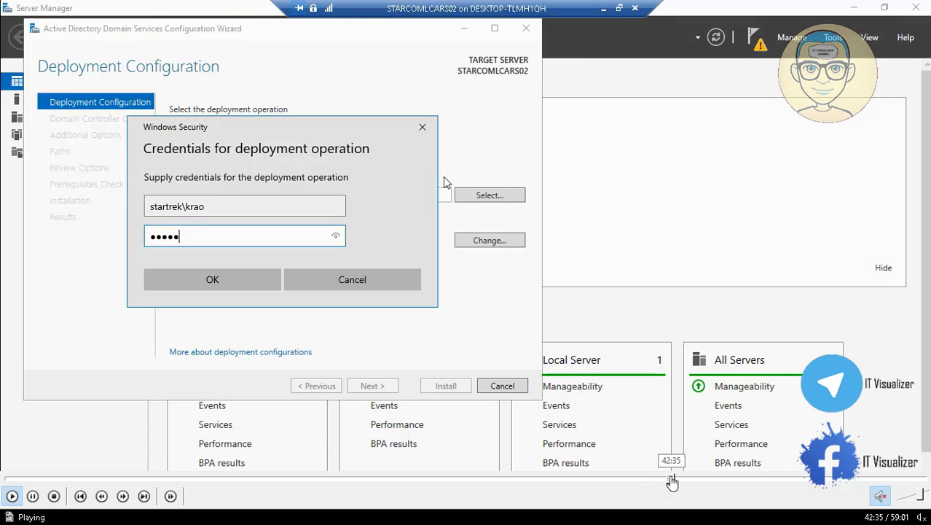
click(668, 480)
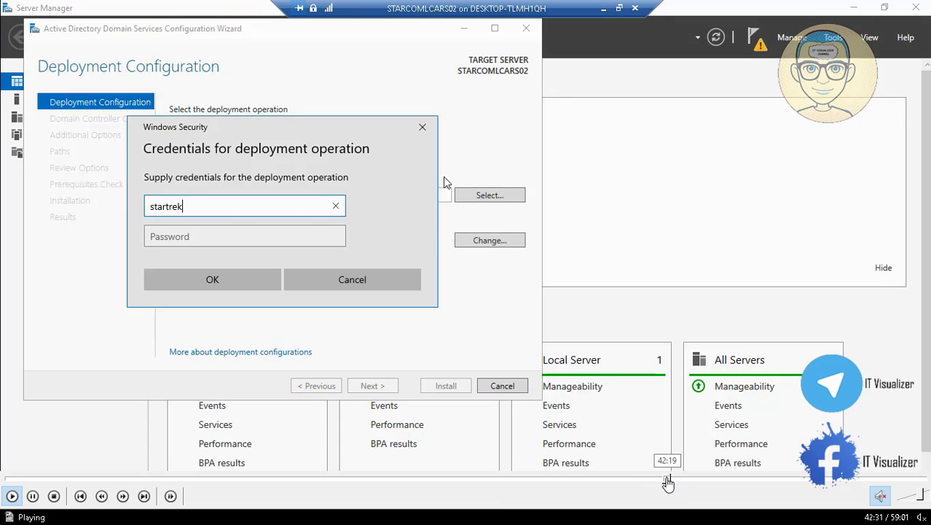
click(668, 480)
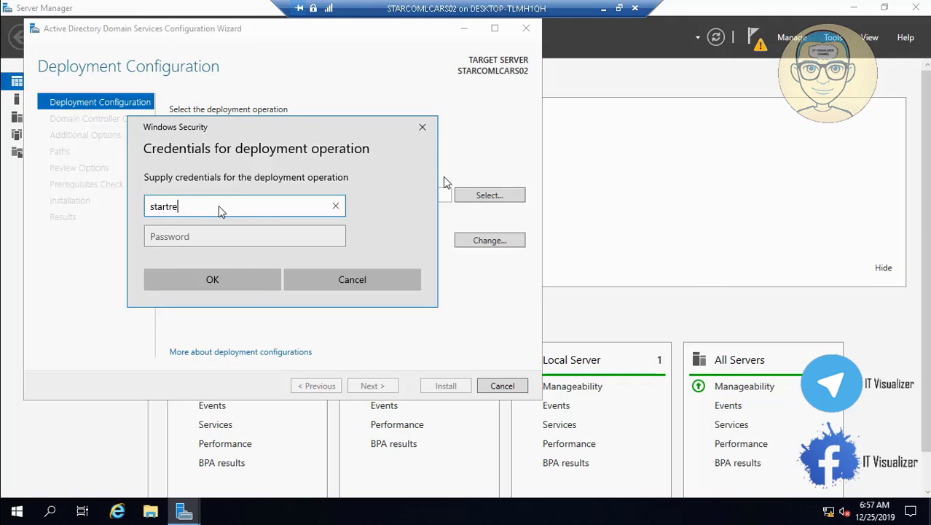
text(\krao)
key(Tab)
text(P)
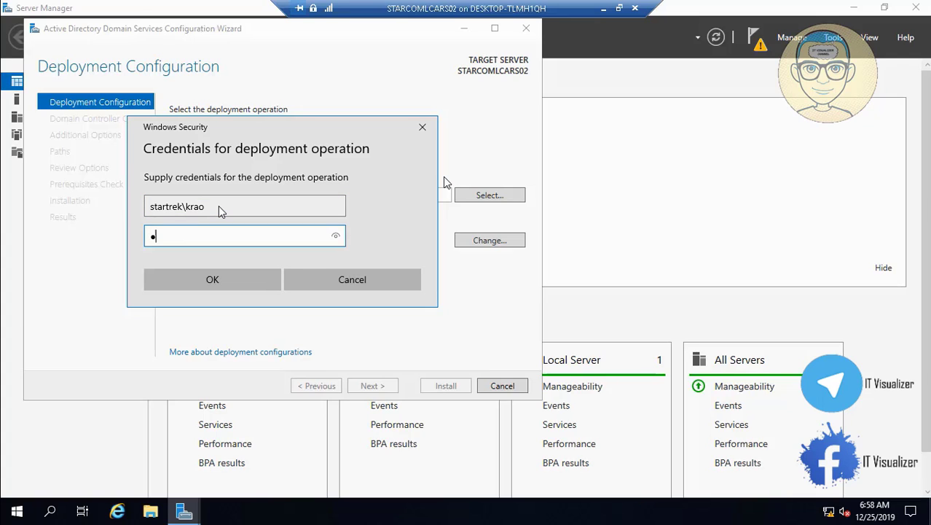
text(••••••)
key(Return)
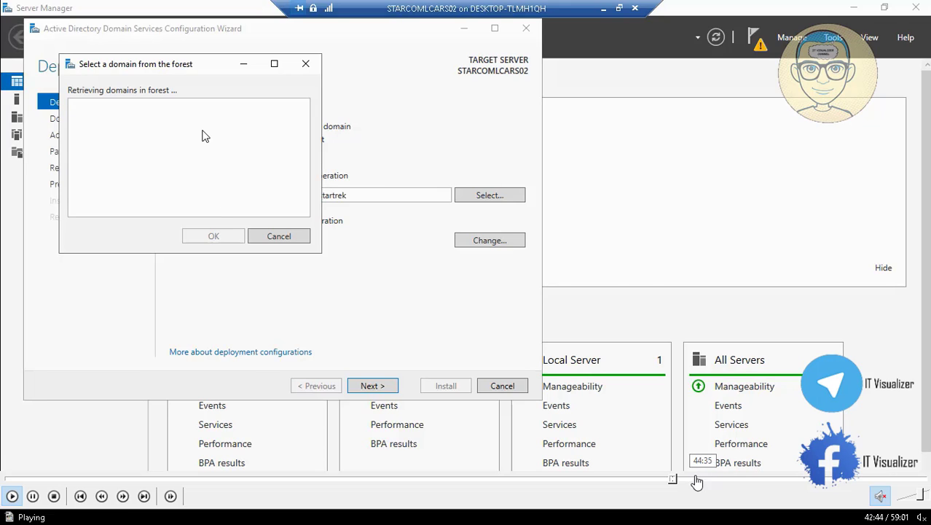
Choose STARTREK.LOCAL as the target domain and proceed to validate the deployment configuration.
click(679, 479)
click(686, 479)
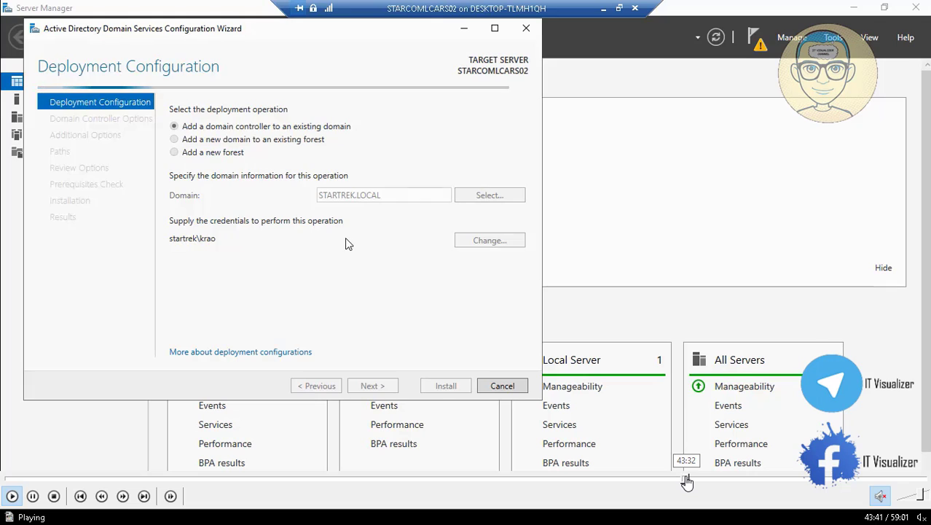
click(686, 478)
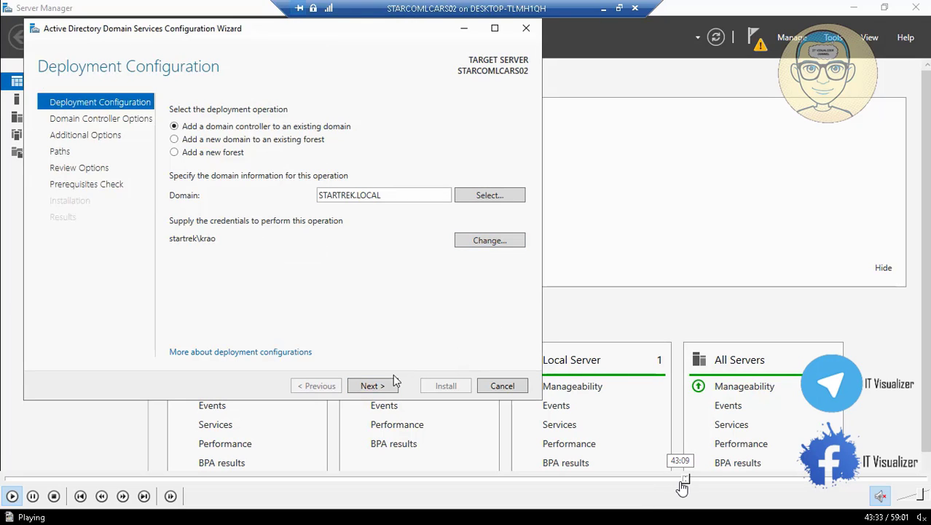
click(686, 479)
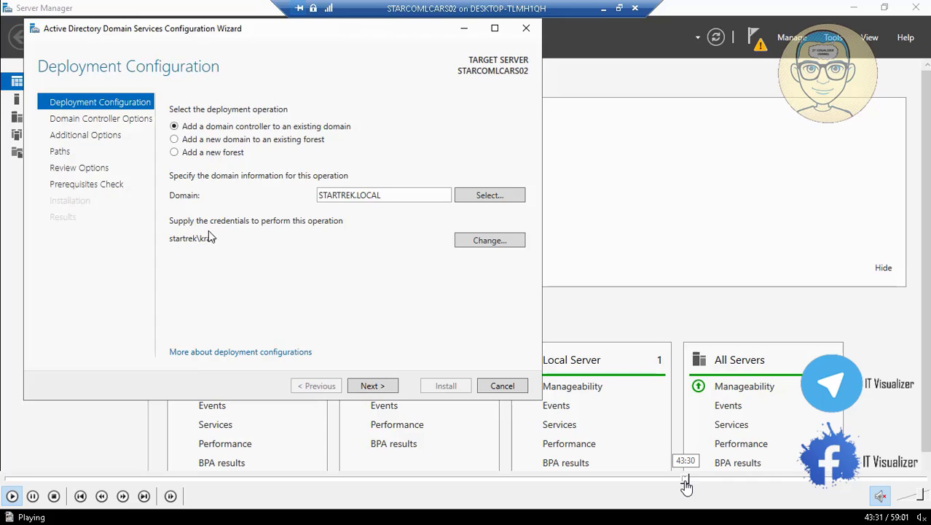
click(686, 479)
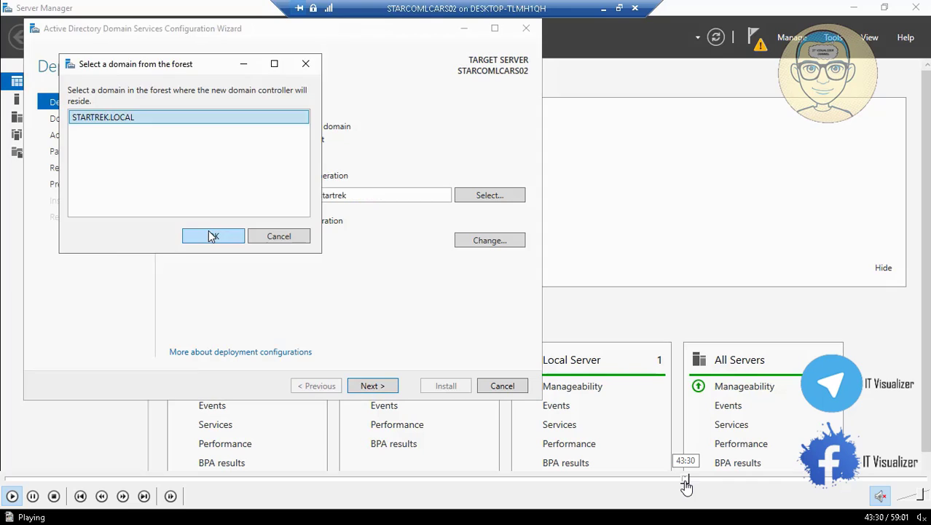
click(683, 479)
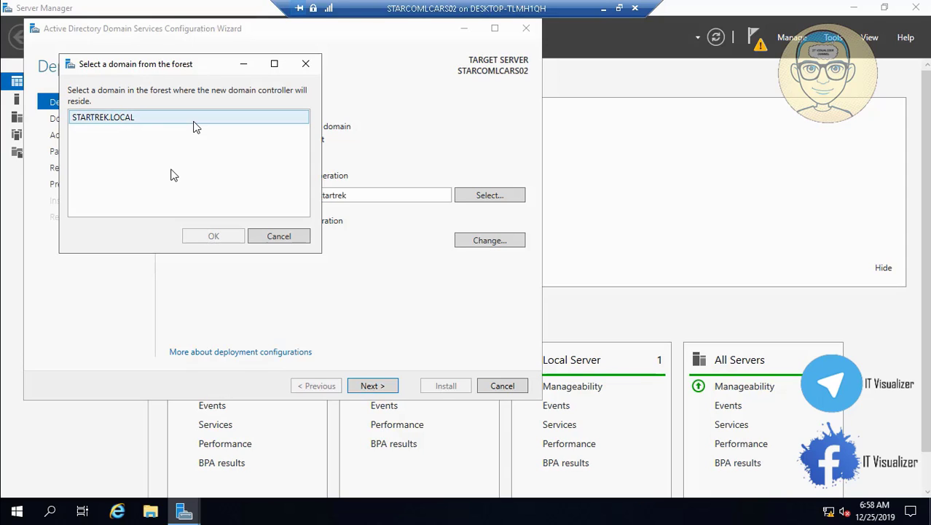
click(129, 122)
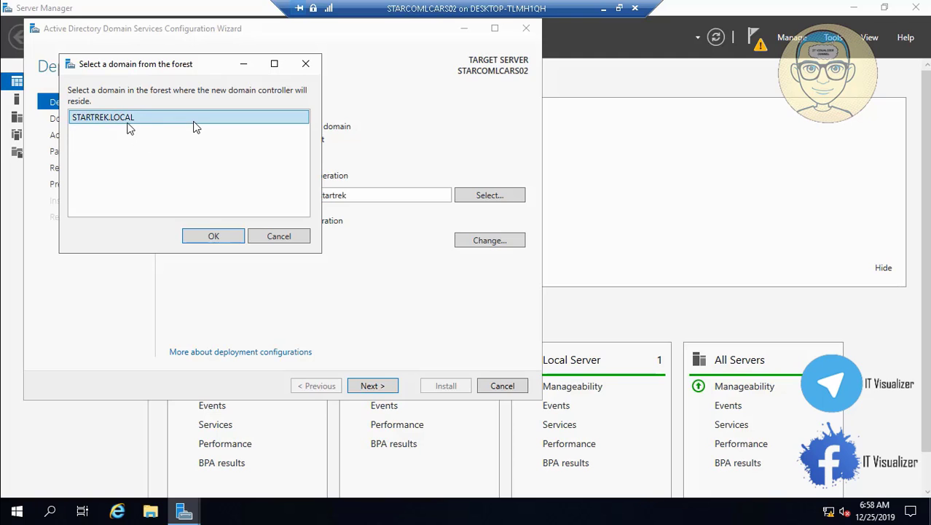
click(212, 236)
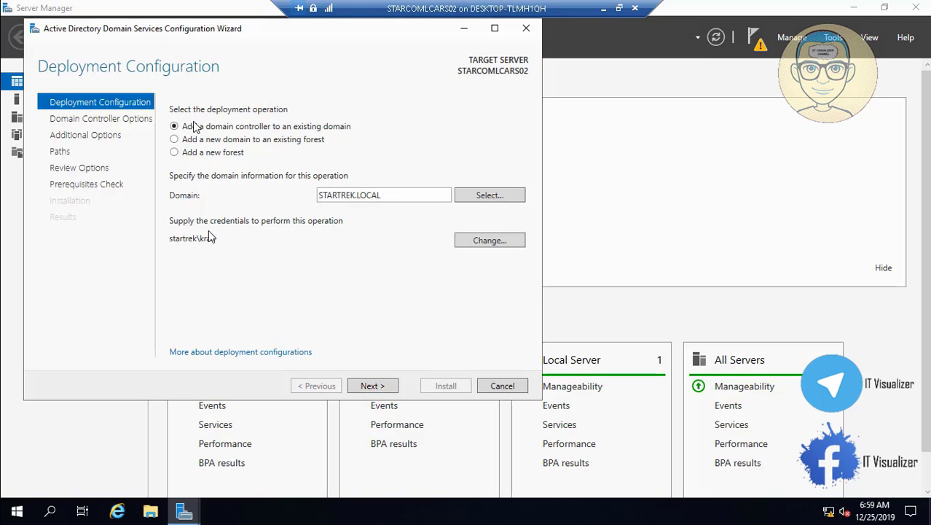
click(384, 388)
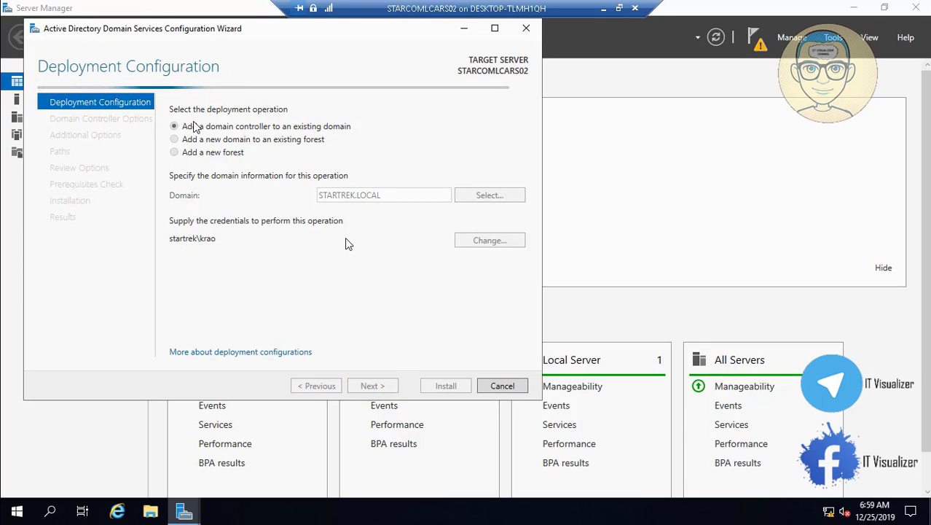
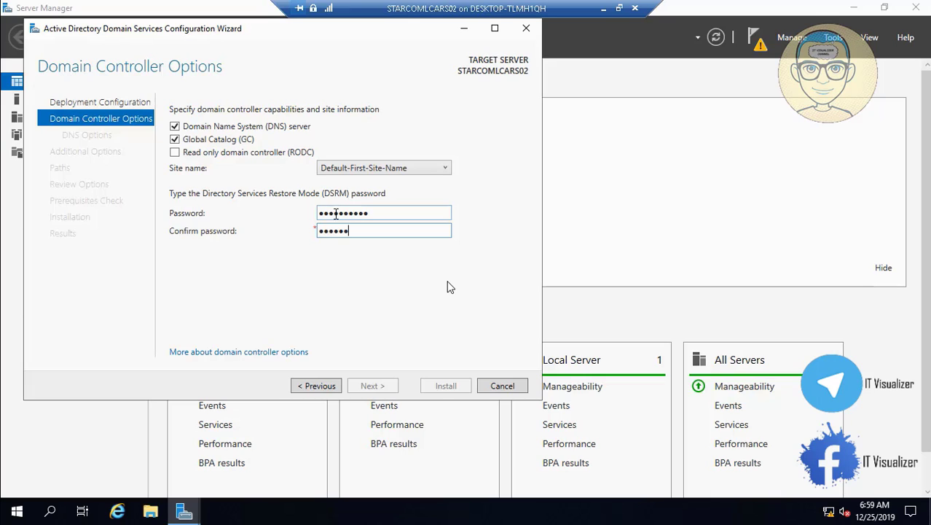
Confirm the DSRM password and advance past Domain Controller Options and DNS Options.
text(****)
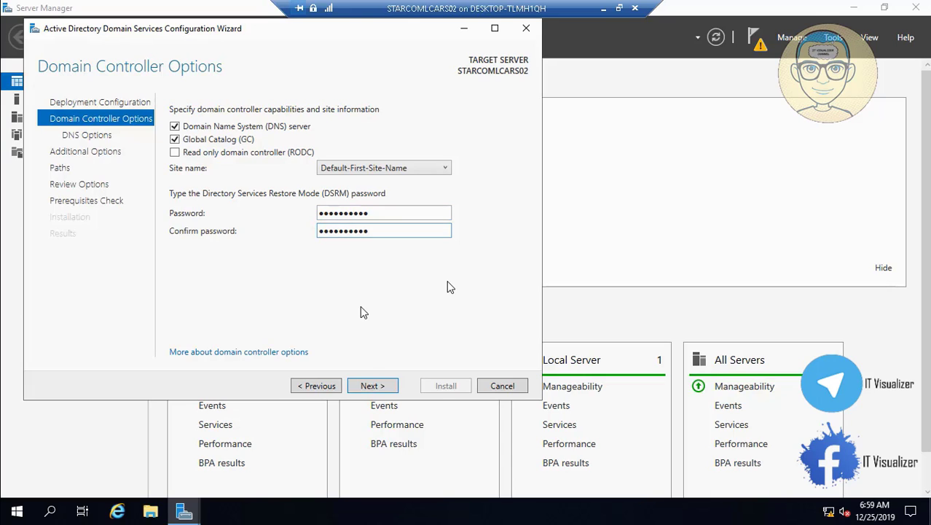
click(378, 388)
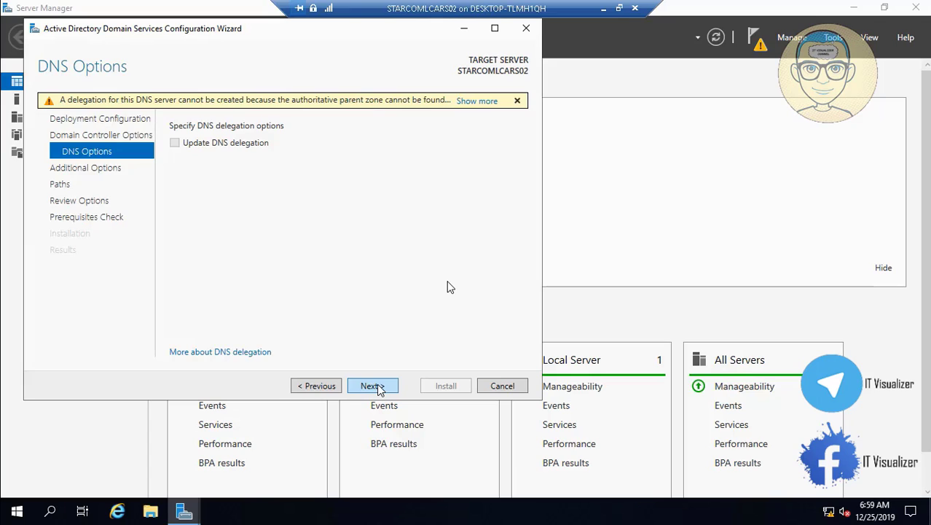
click(376, 387)
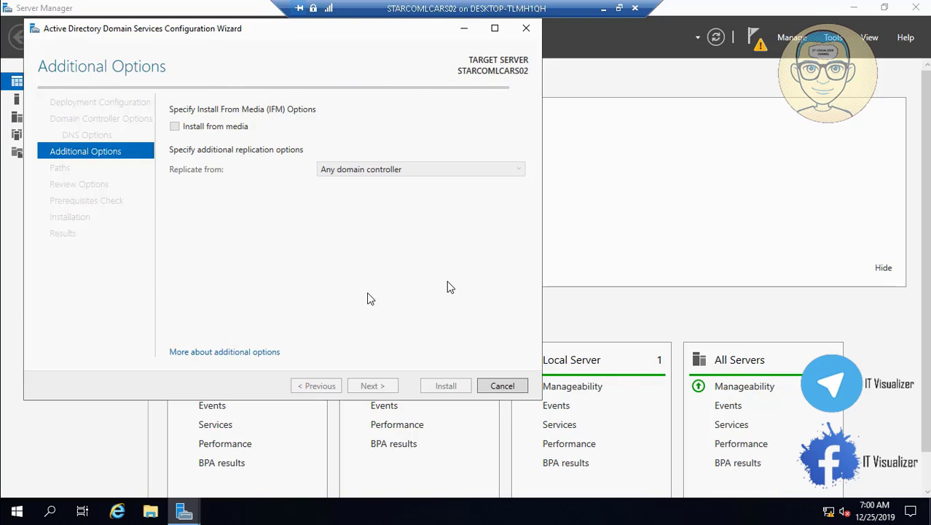
Accept Additional Options and the default C:\Windows\NTDS and C:\Windows\SYSVOL paths to reach Review Options.
mouse_move(720, 520)
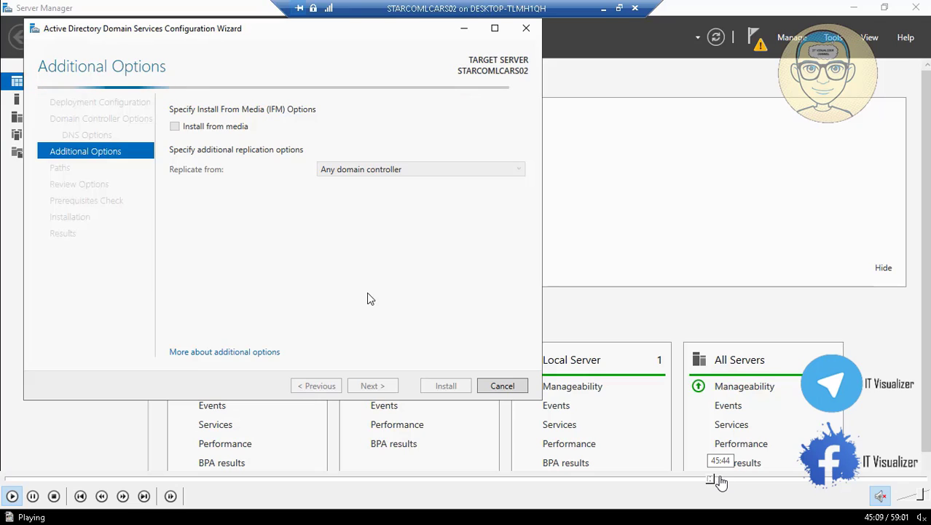
click(718, 480)
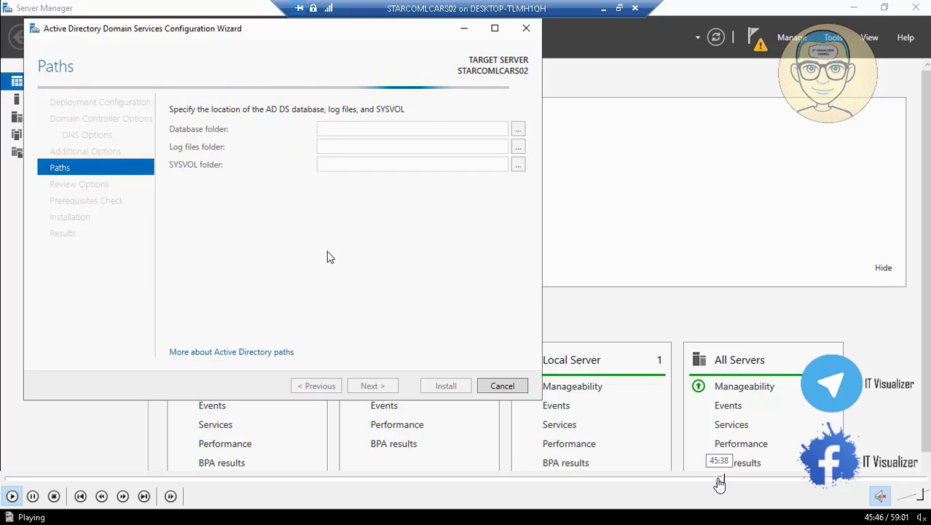
click(718, 480)
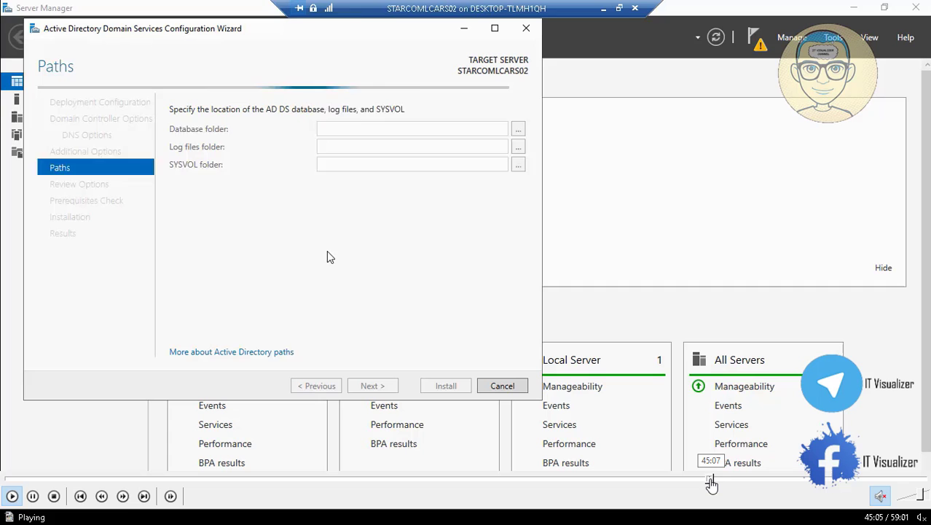
click(711, 479)
click(714, 479)
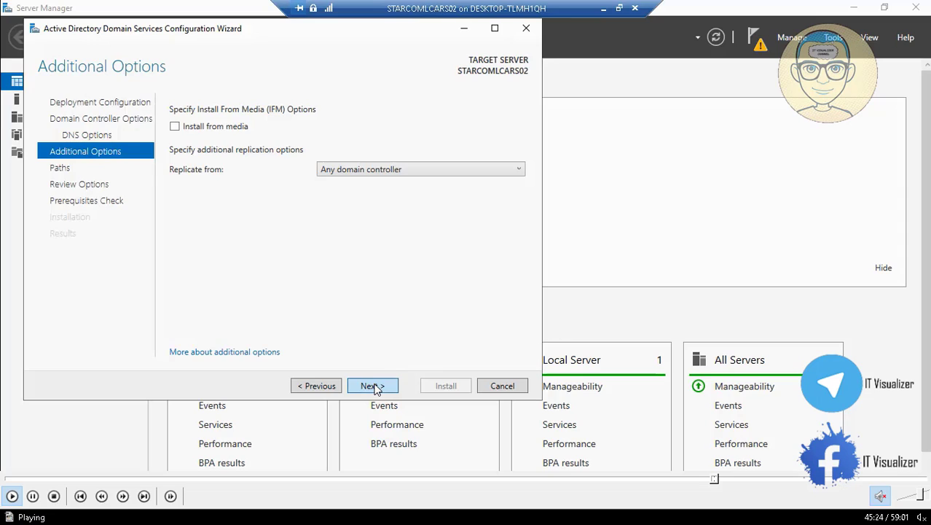
click(32, 499)
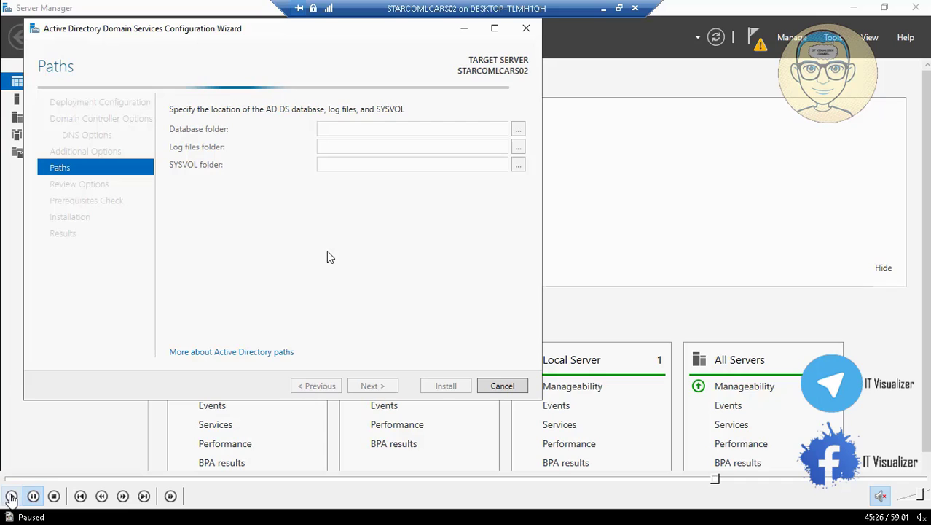
click(11, 496)
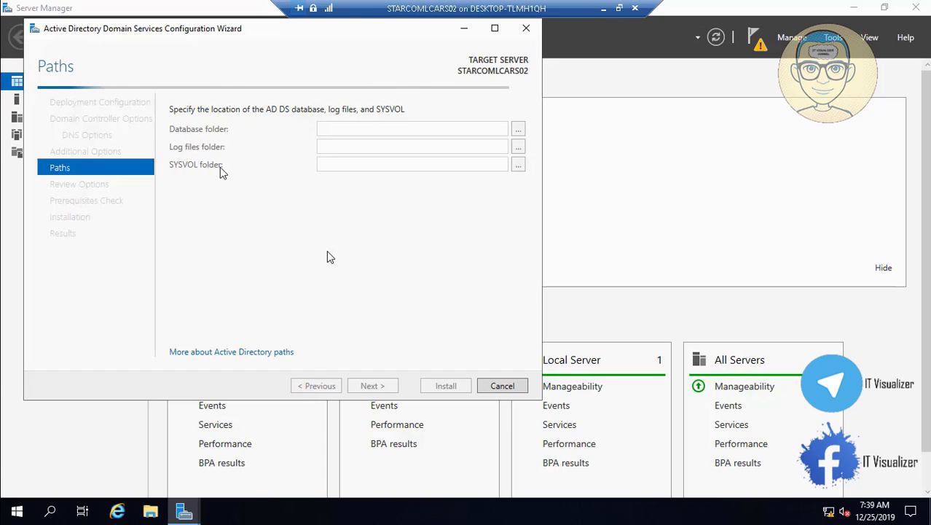
mouse_move(373, 496)
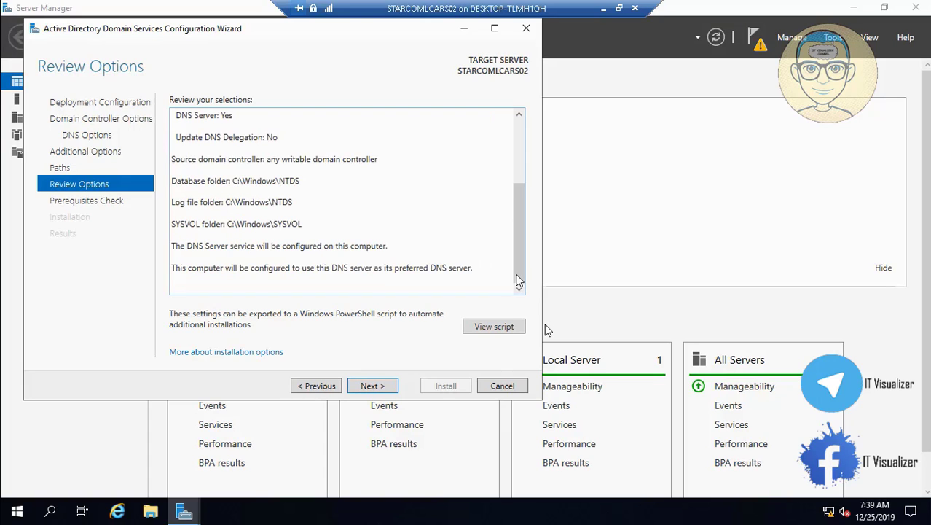
Pass the prerequisites check and install AD DS, letting STARCOMLCARS02 restart.
click(372, 385)
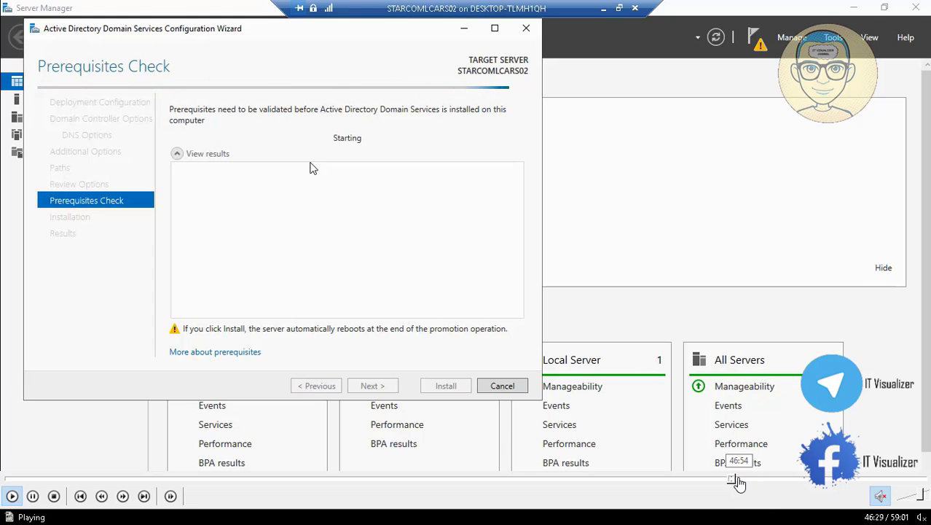
click(738, 481)
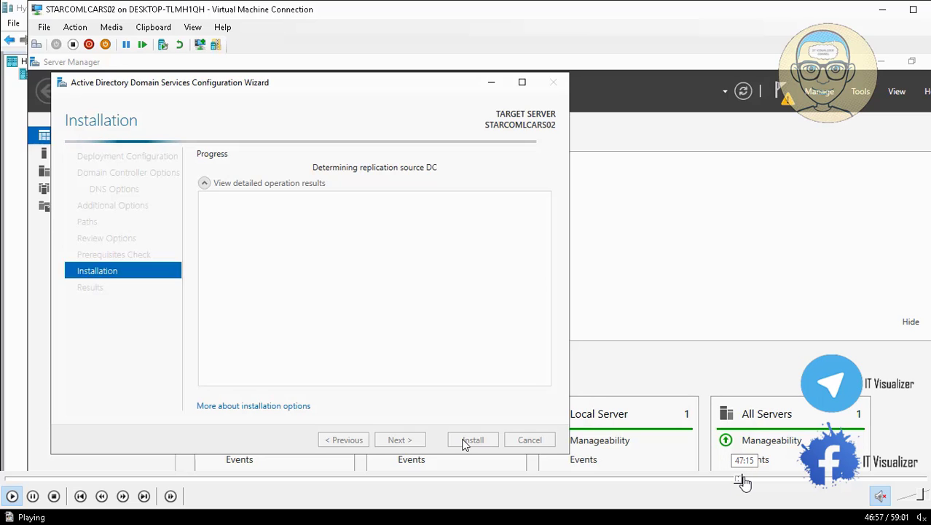
click(744, 481)
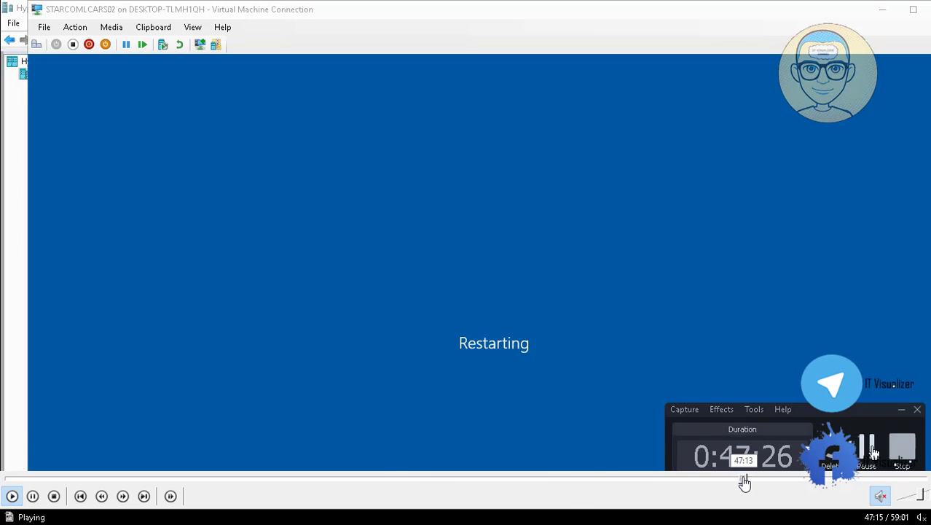
Send Ctrl+Alt+Delete to the restarted STARCOMLCARS02 to bring up the StarTrek Universe logon notice.
click(743, 481)
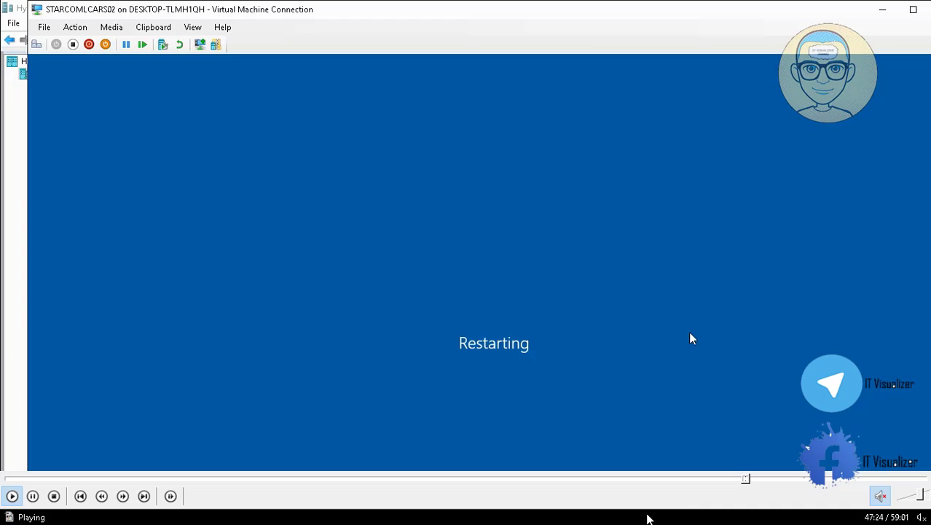
click(743, 479)
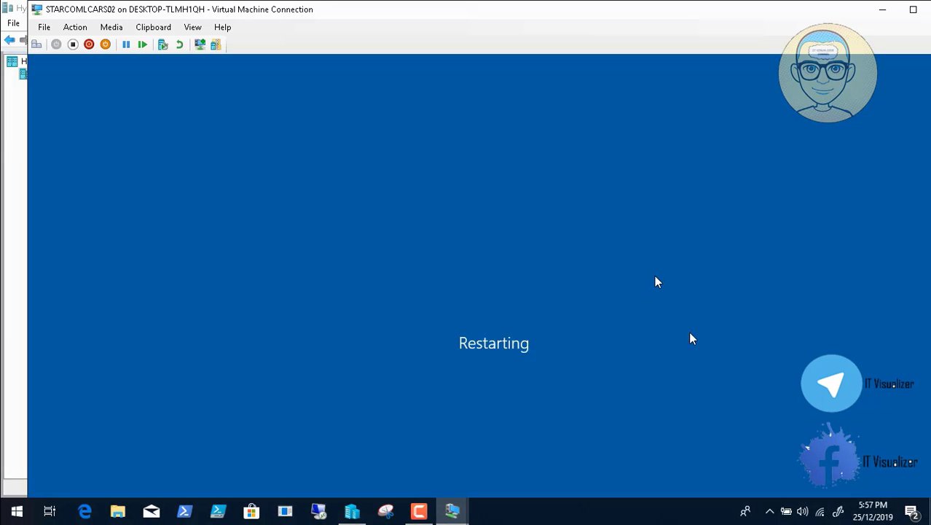
click(419, 510)
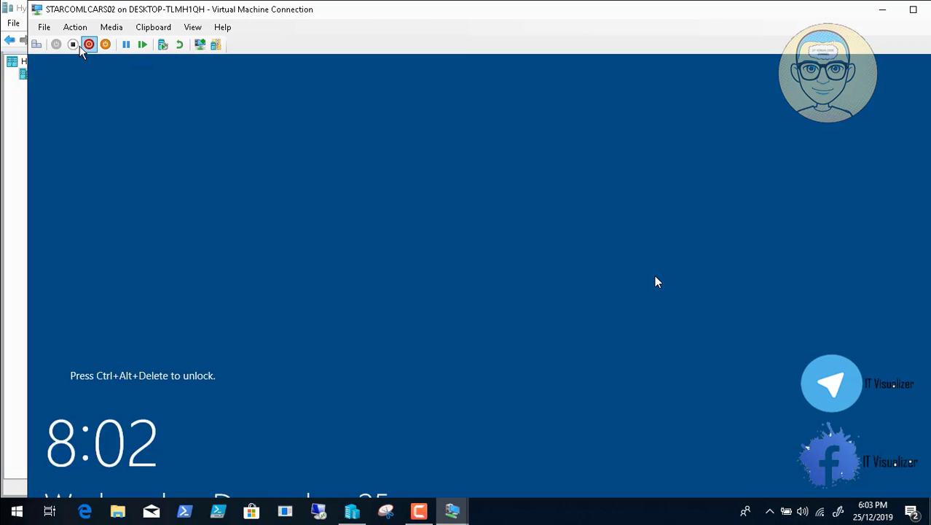
click(36, 44)
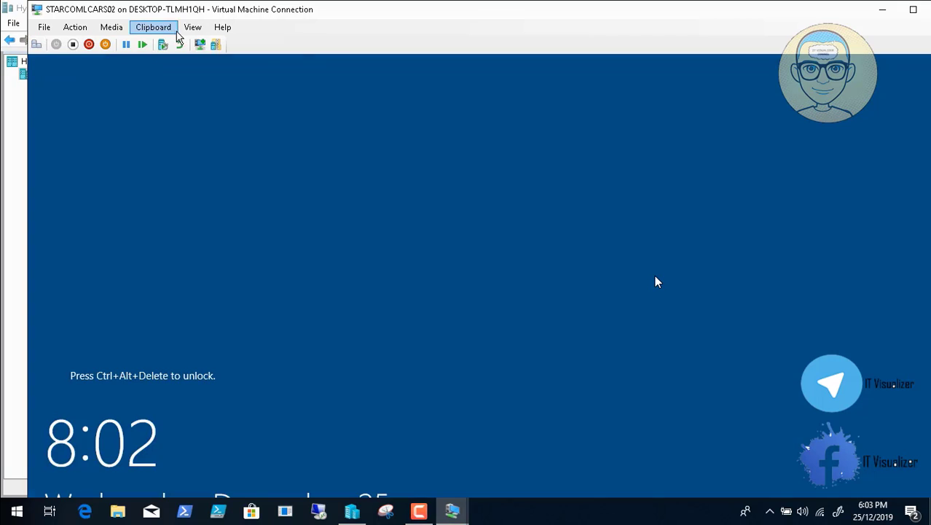
click(193, 27)
In full screen, acknowledge the logon notice and sign in with the STARTREK domain user's name and password.
click(203, 43)
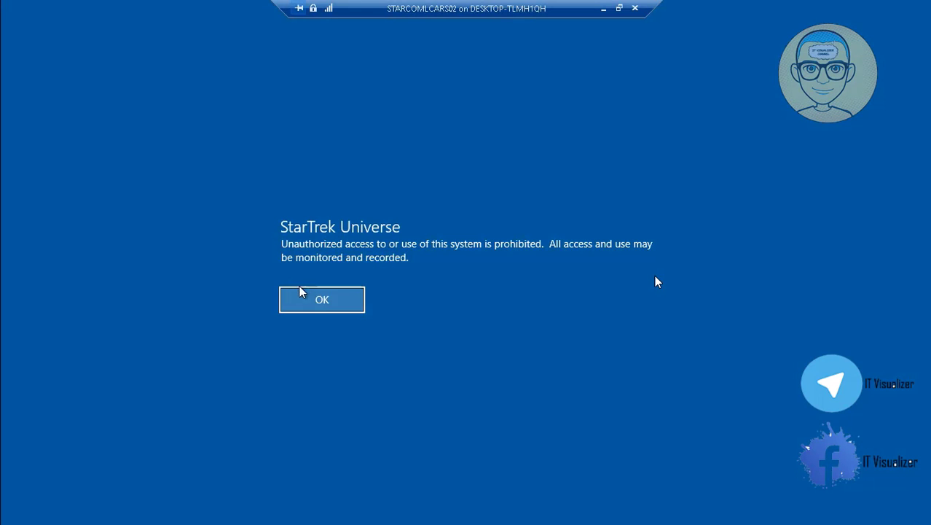
click(323, 301)
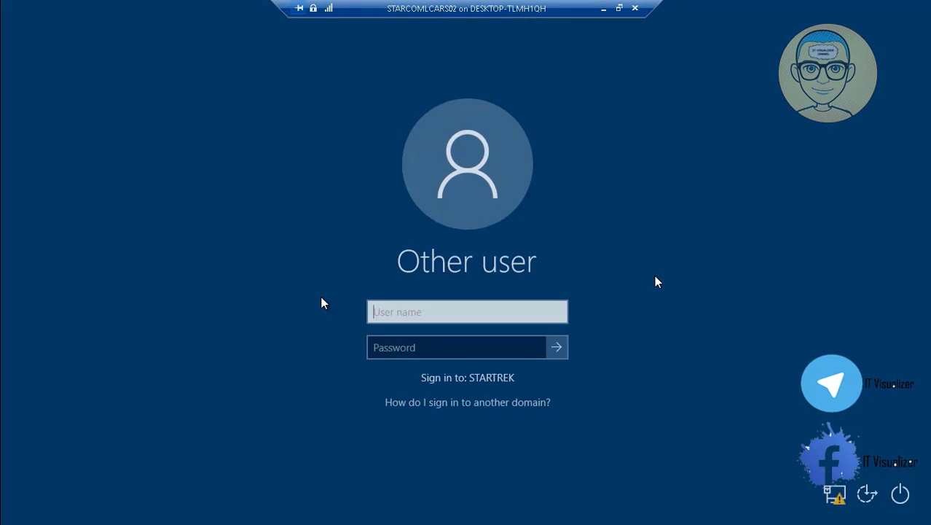
text(kra)
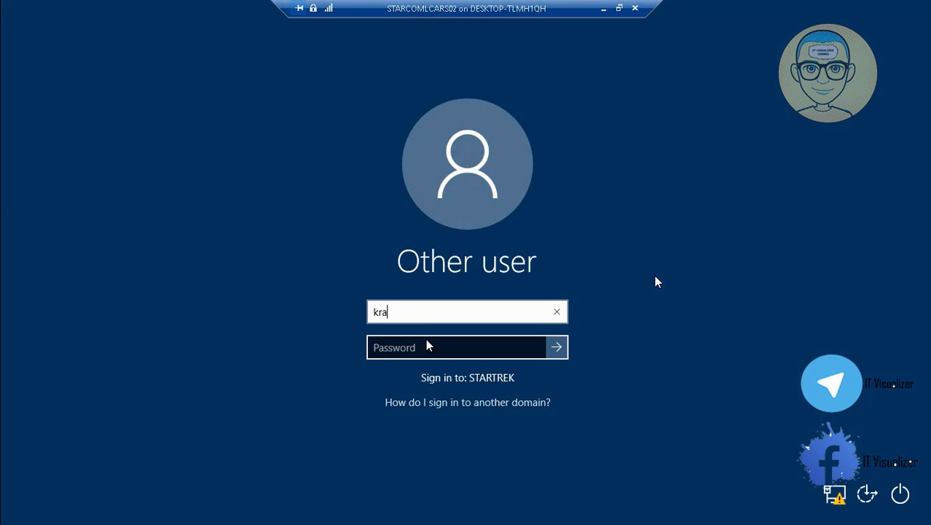
text(o)
key(Tab)
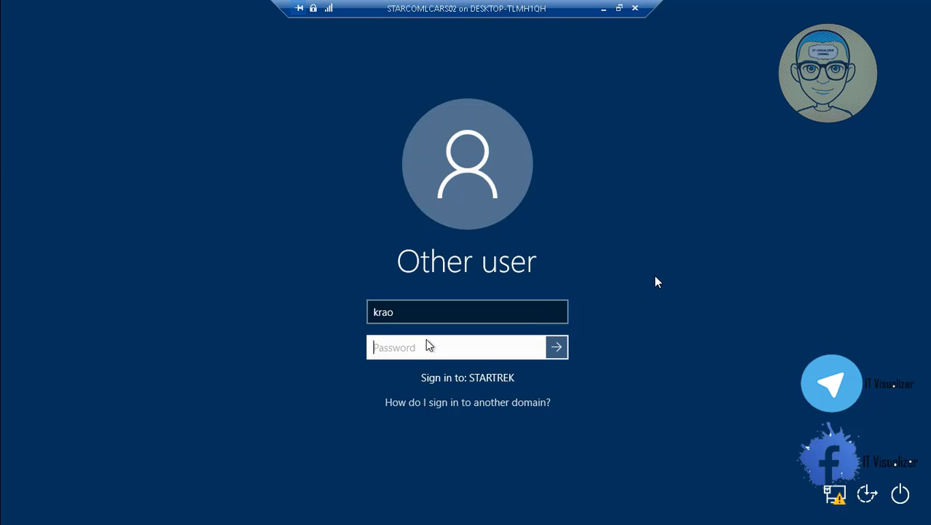
text(•)
key(Return)
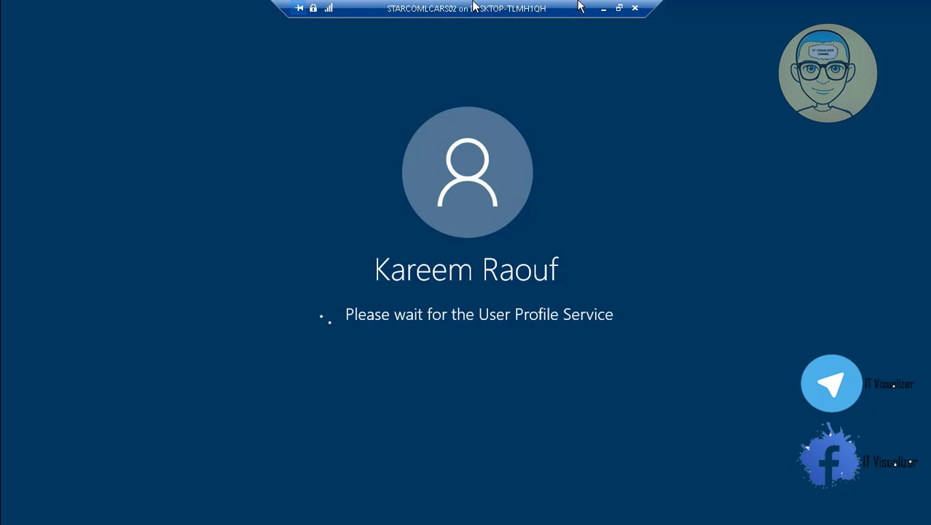
click(602, 9)
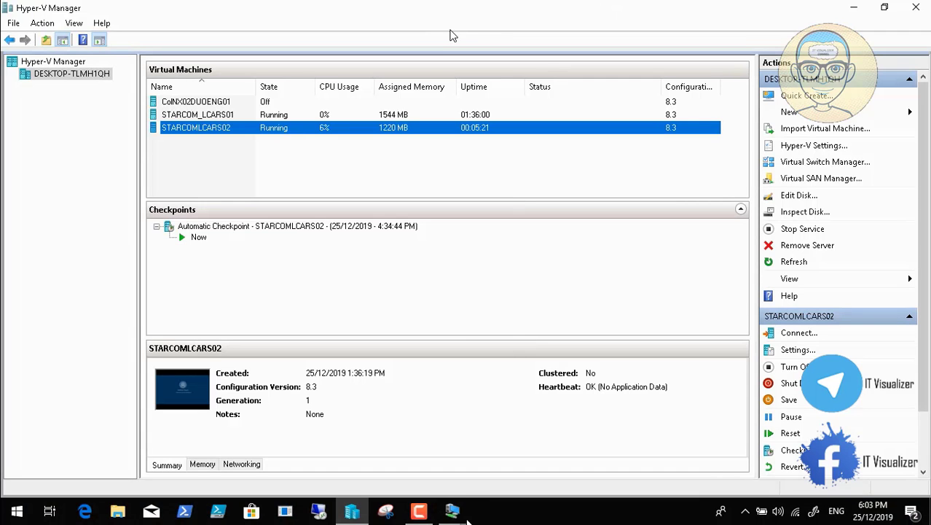
Switch back to the STARCOMLCARS02 connection window while personalized settings apply.
click(419, 512)
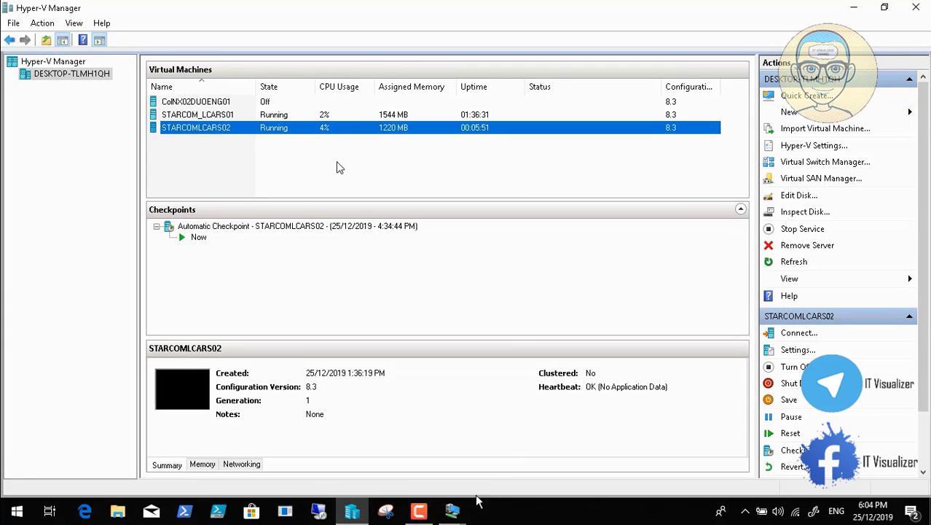
click(459, 512)
click(524, 454)
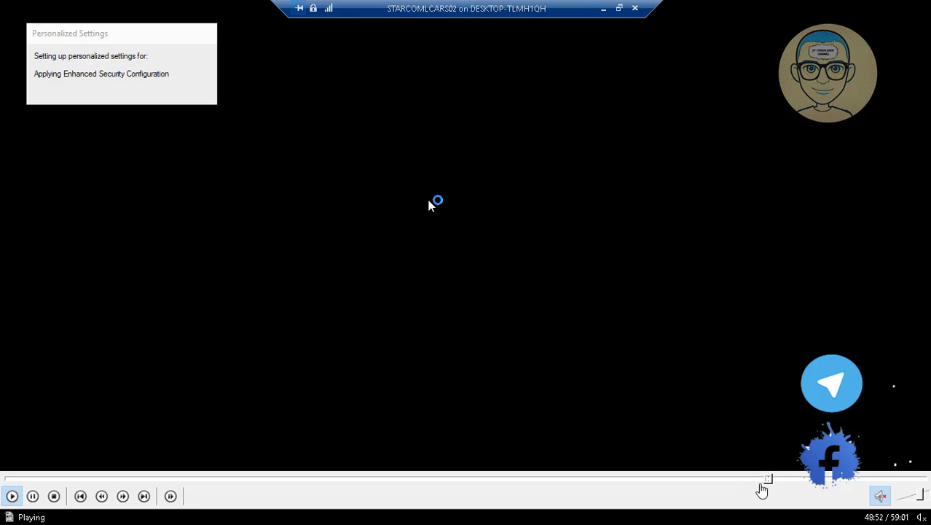
Allow the four Registry Editor prompts, dismiss the idlelogoff.exe error, and open the STARCOMLCARS02 window.
click(775, 479)
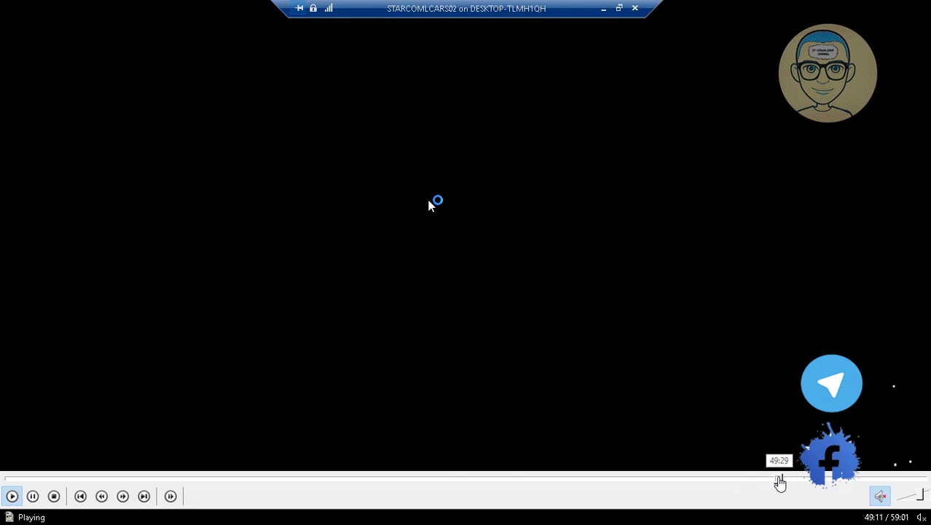
click(779, 479)
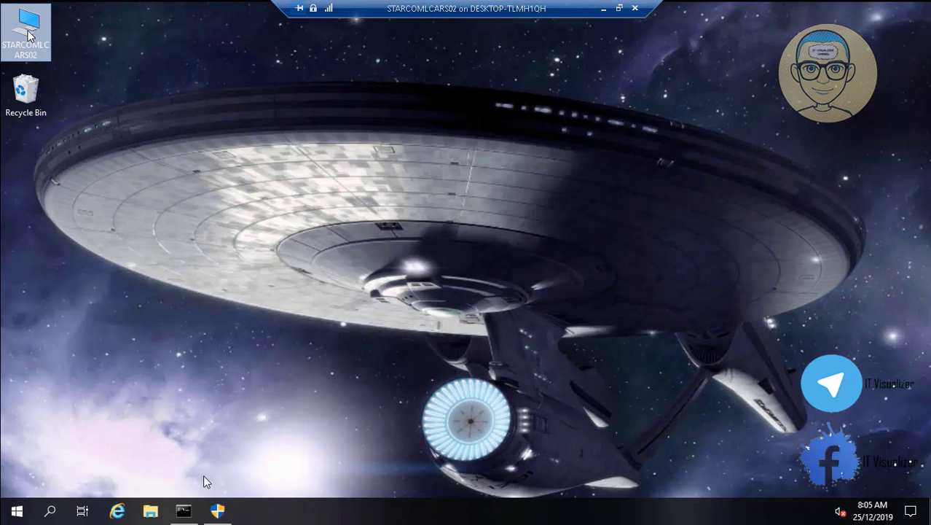
click(217, 514)
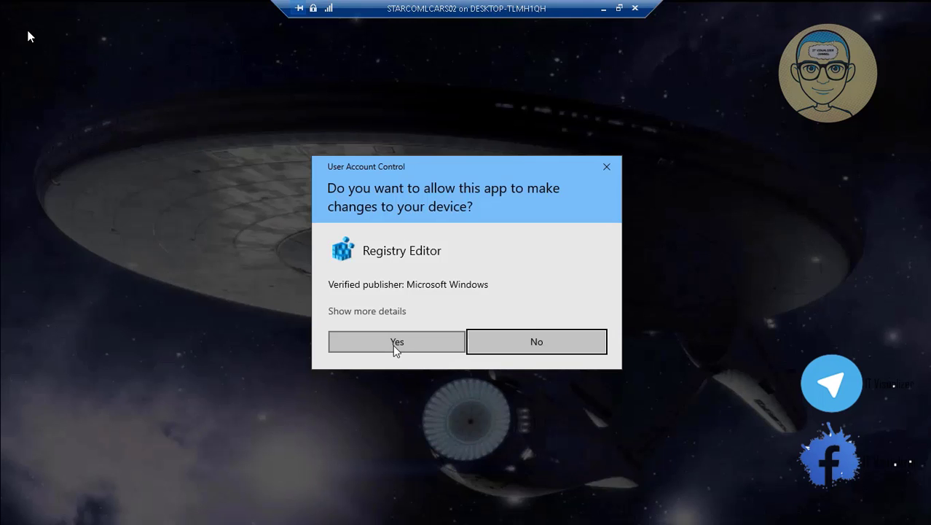
click(395, 342)
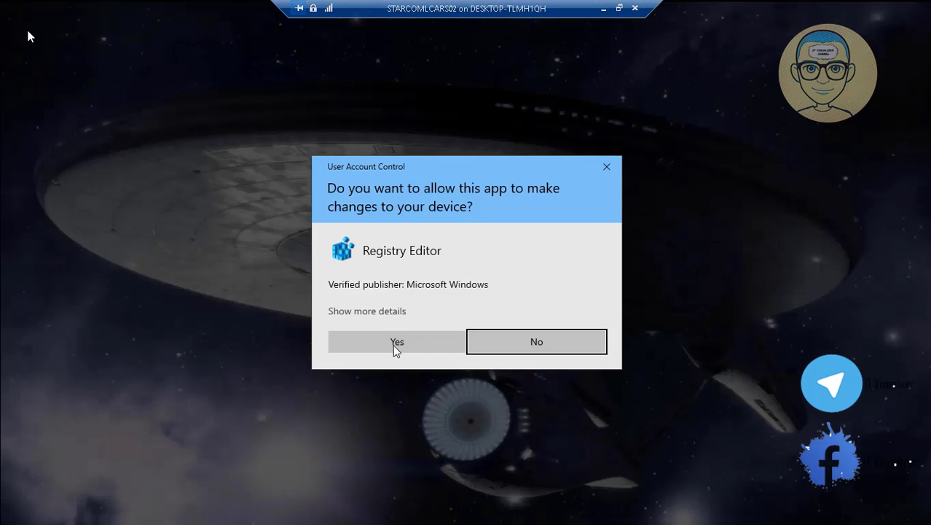
click(393, 346)
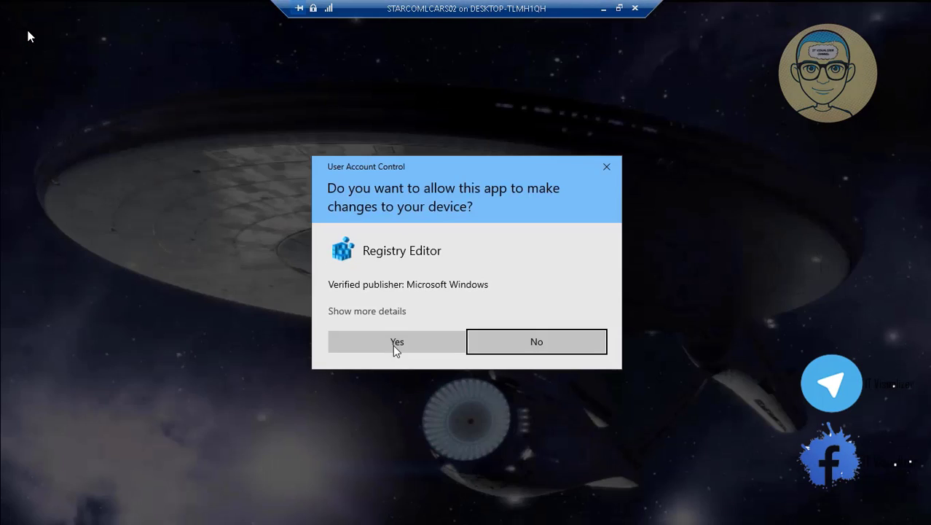
click(393, 347)
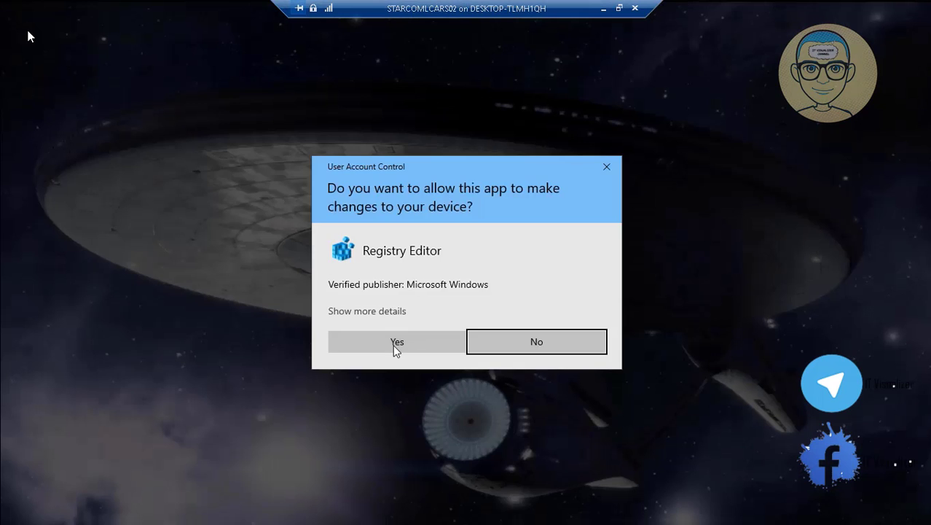
click(392, 347)
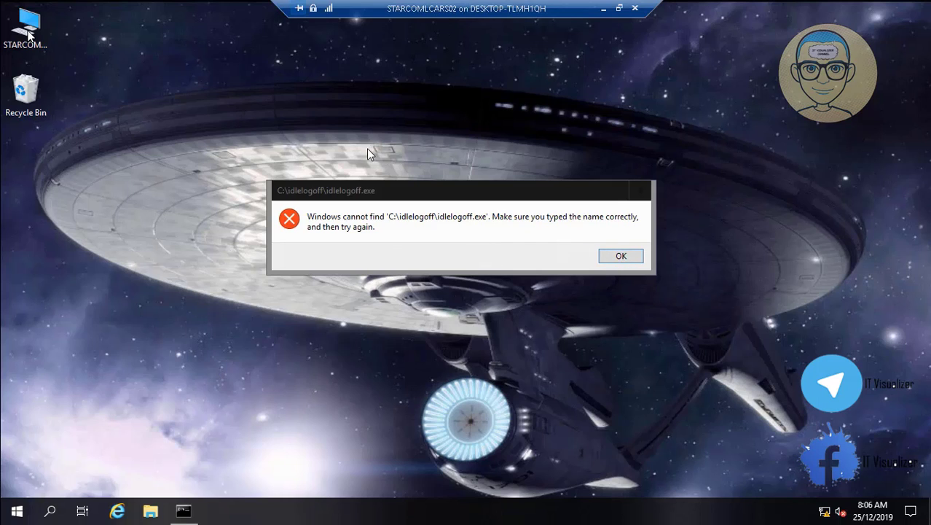
click(622, 259)
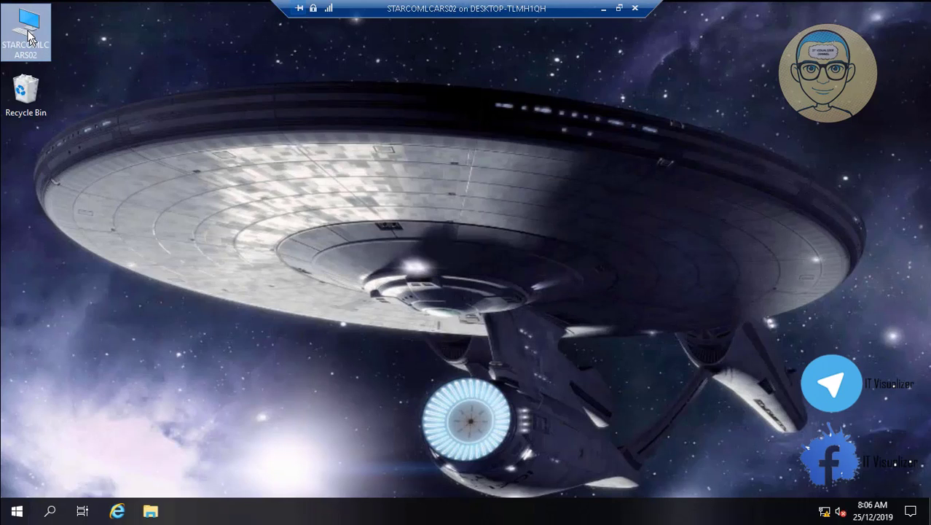
double_click(27, 31)
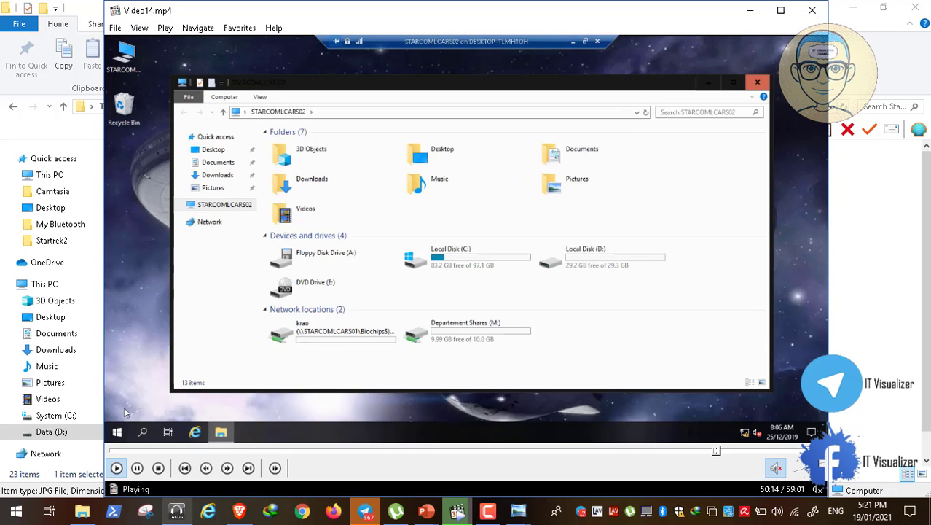
Open the \\192.168.5.2\c$ share from Run.
click(137, 468)
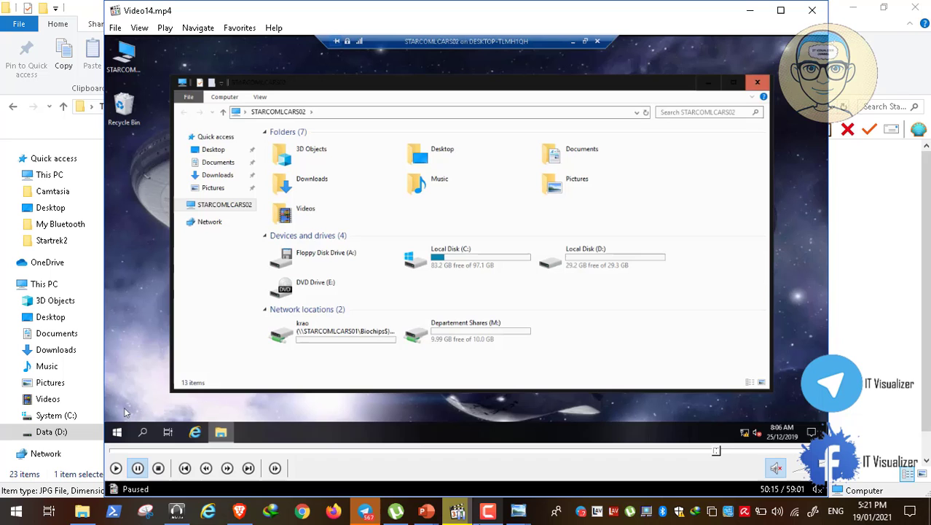
click(458, 513)
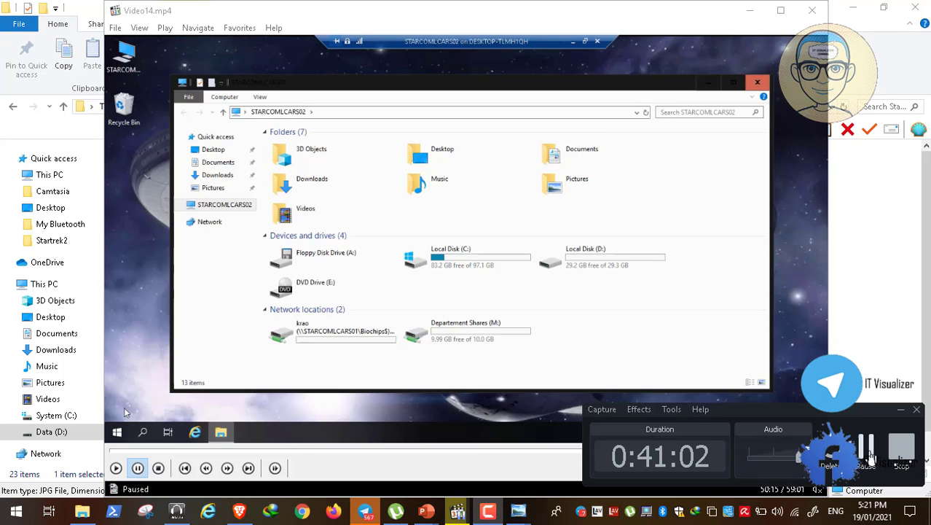
click(869, 453)
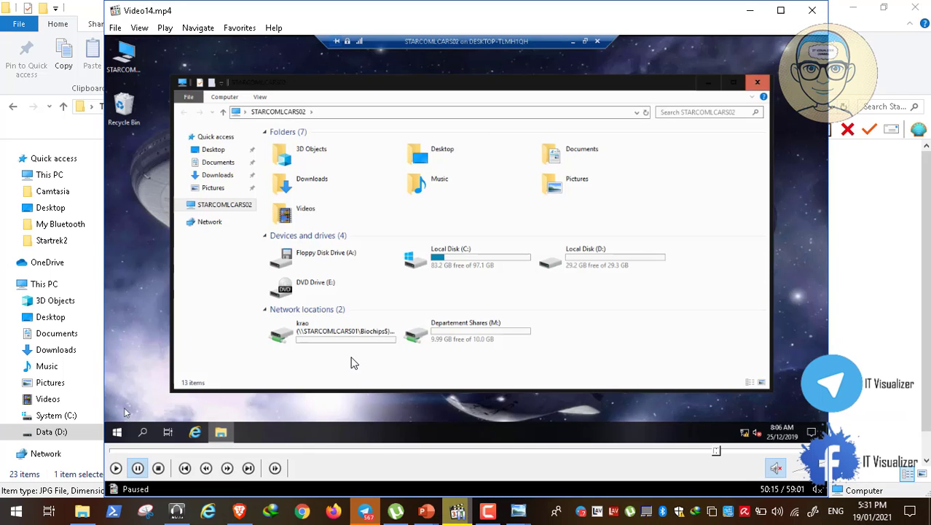
double_click(244, 332)
click(11, 495)
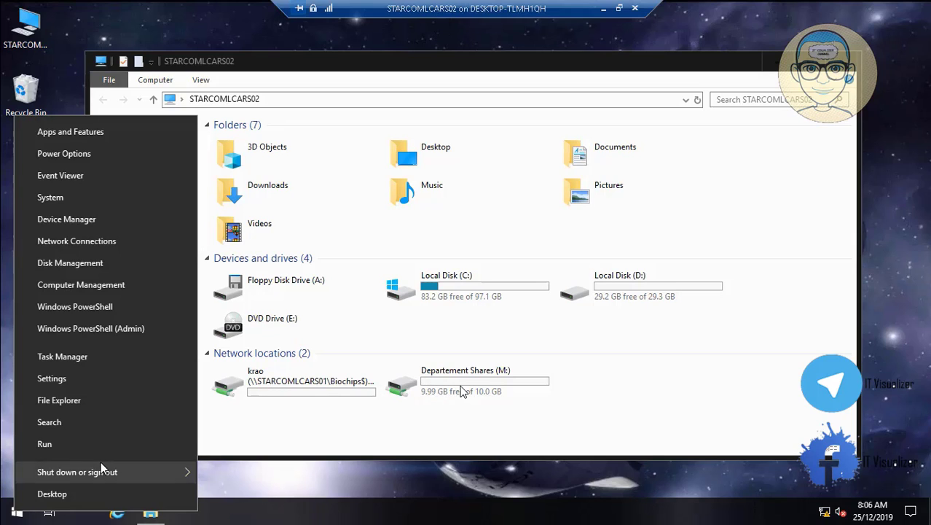
click(130, 444)
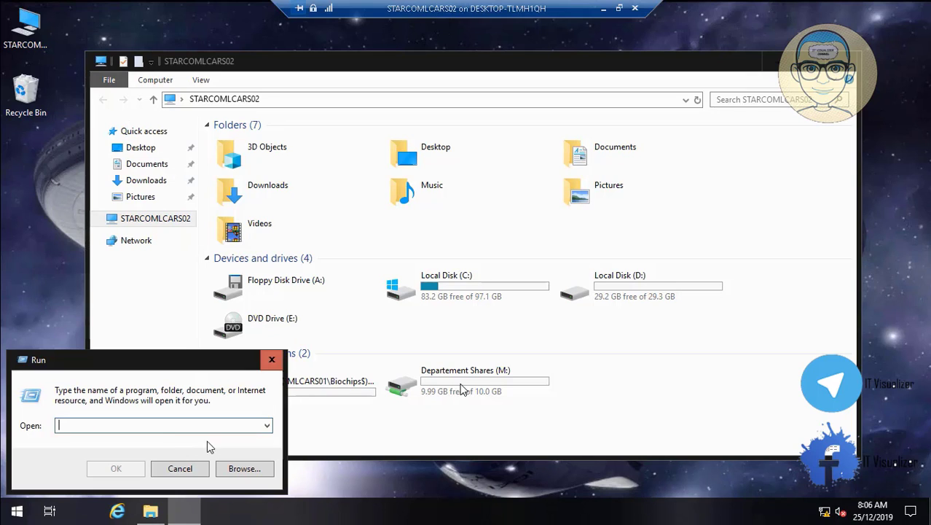
text(\\1)
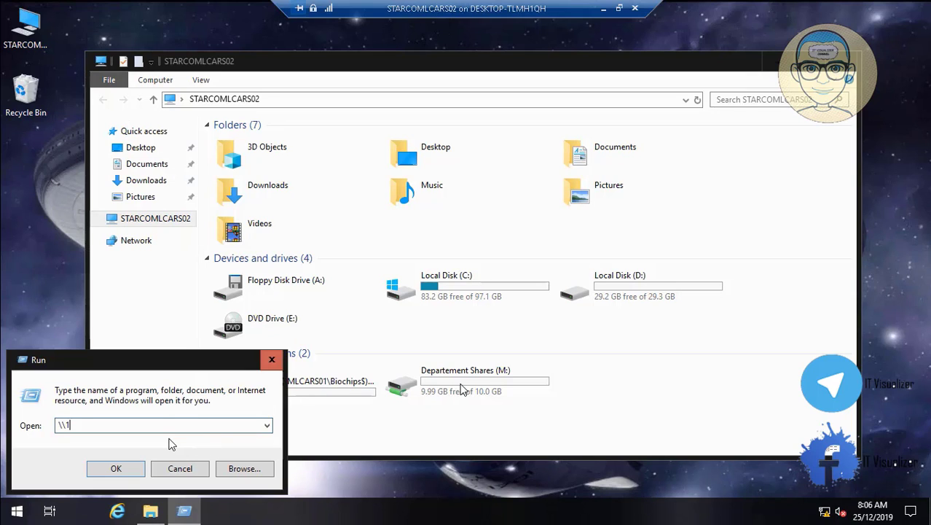
text(92.168.5)
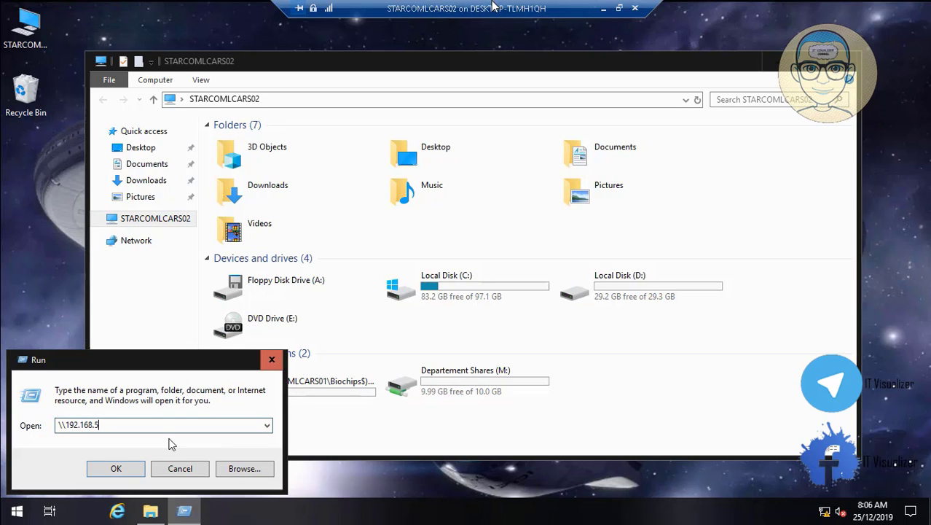
text(.2\c$)
key(Return)
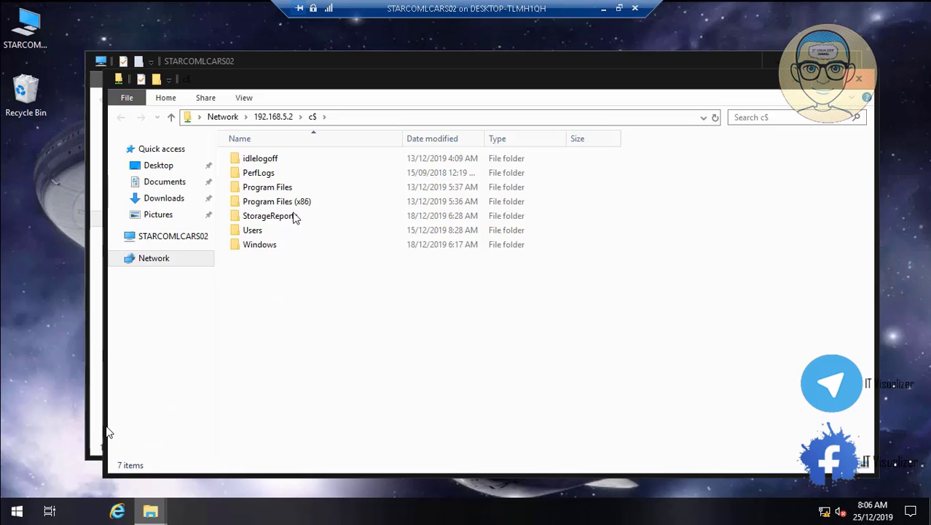
Copy the idlelogoff folder from the share and paste it into Local Disk (C:).
click(272, 160)
right_click(270, 159)
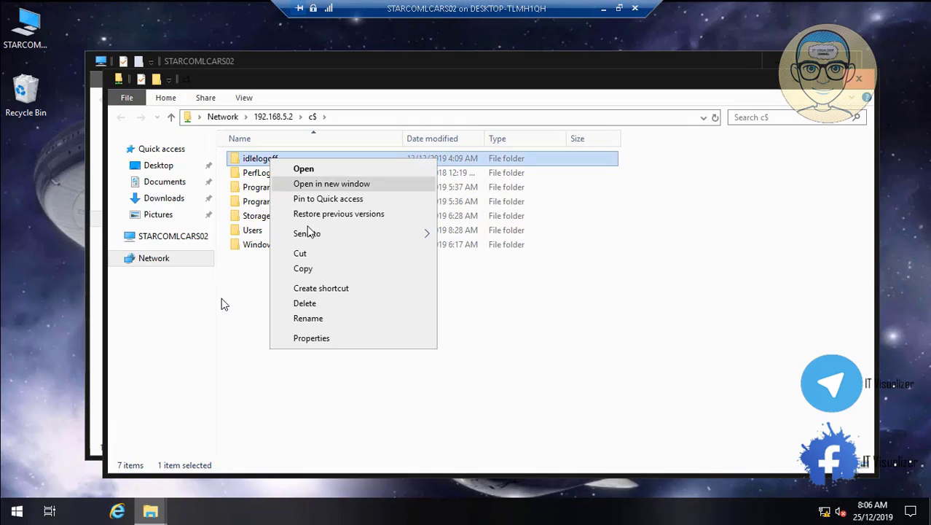
click(303, 268)
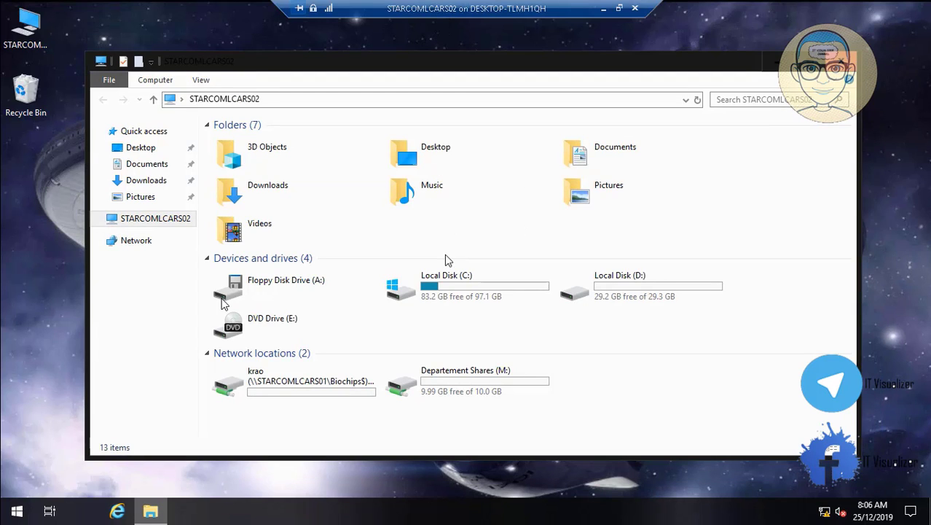
click(443, 306)
double_click(443, 306)
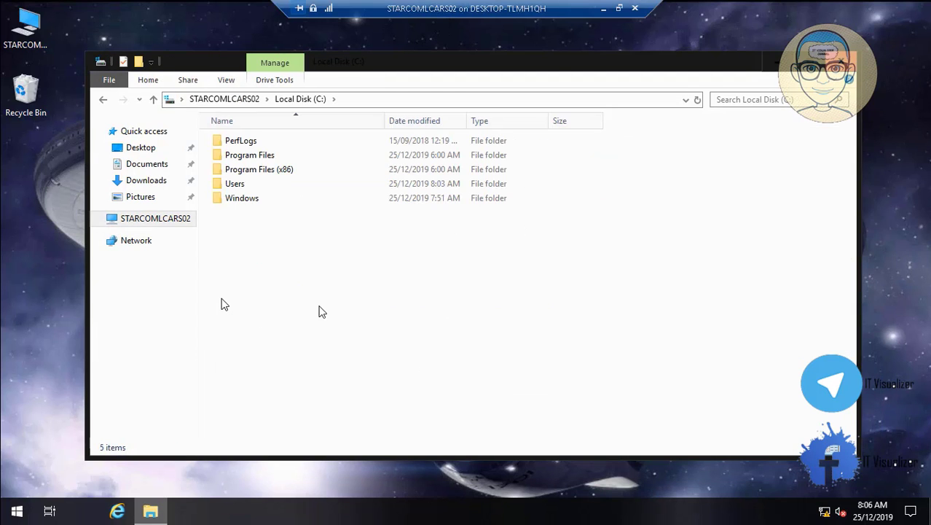
right_click(306, 301)
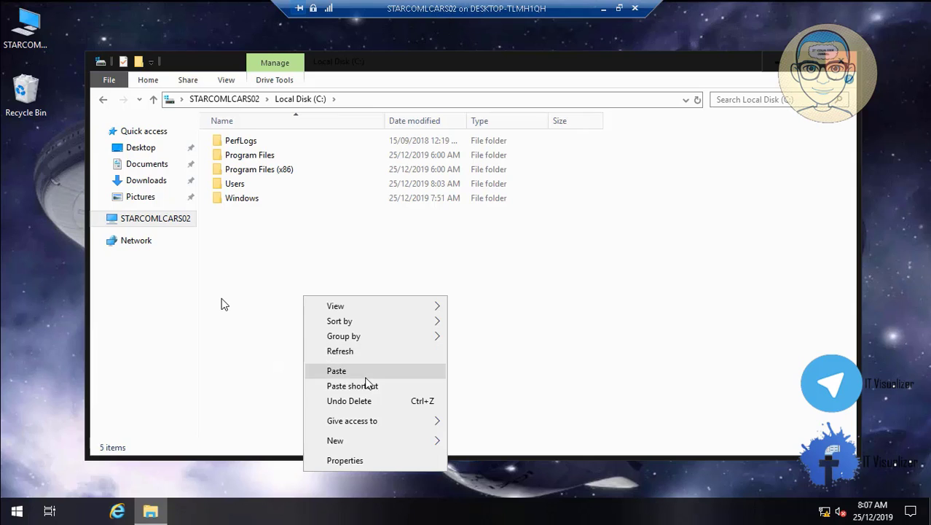
click(366, 373)
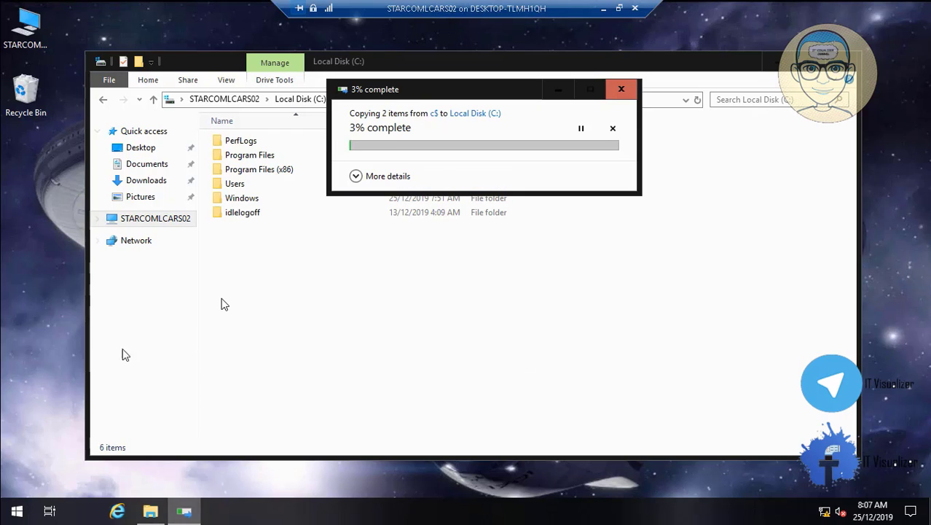
Open the \\192.168.5.2\d$ share from Run.
right_click(9, 512)
click(59, 440)
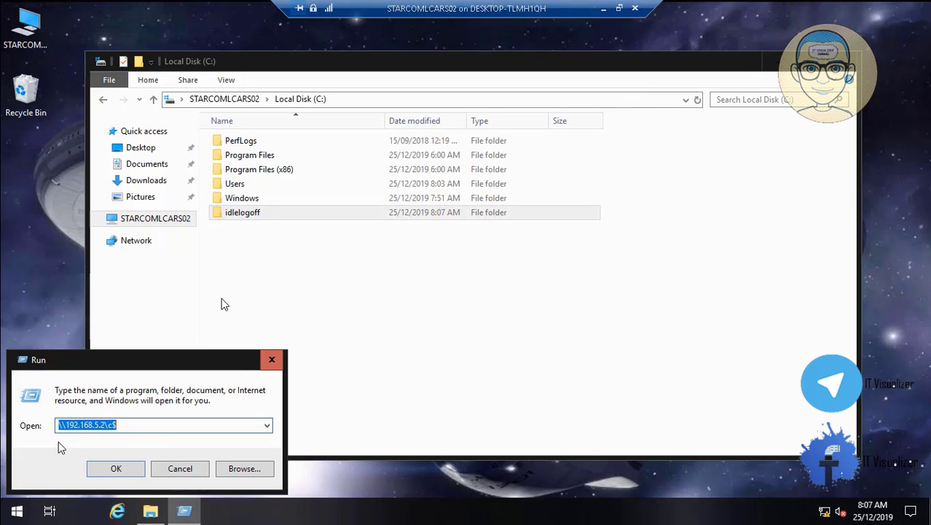
click(114, 424)
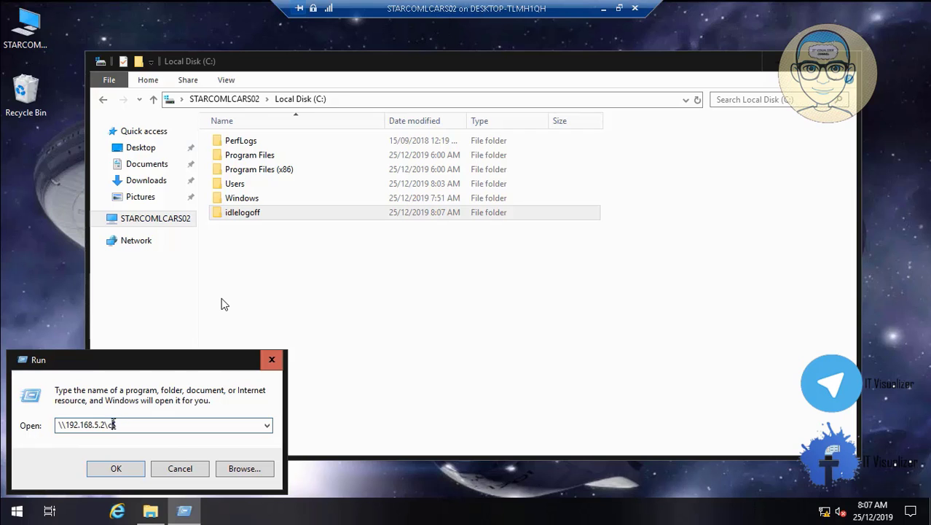
click(116, 469)
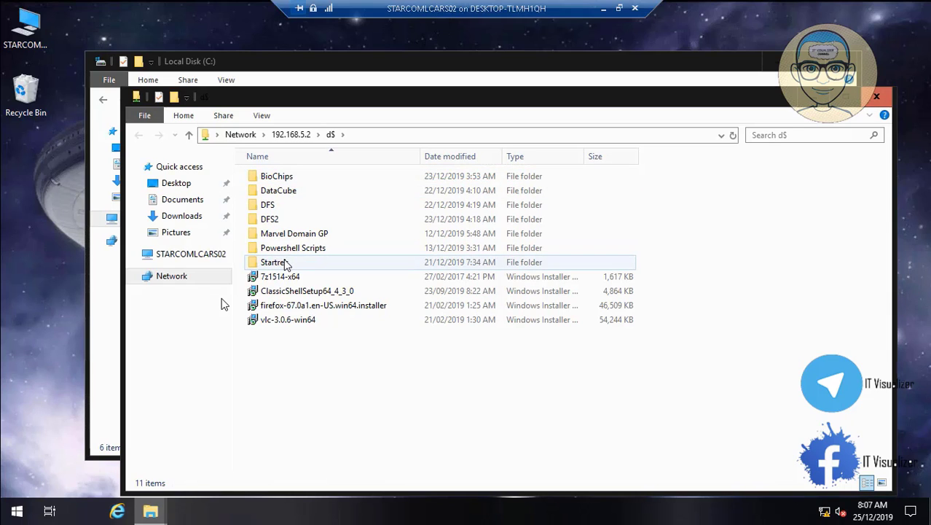
Select and copy 7z1514-x64, ClassicShellSetup64_4_3_0, Firefox and vlc-3.0.6-win64 installers.
mouse_move(304, 265)
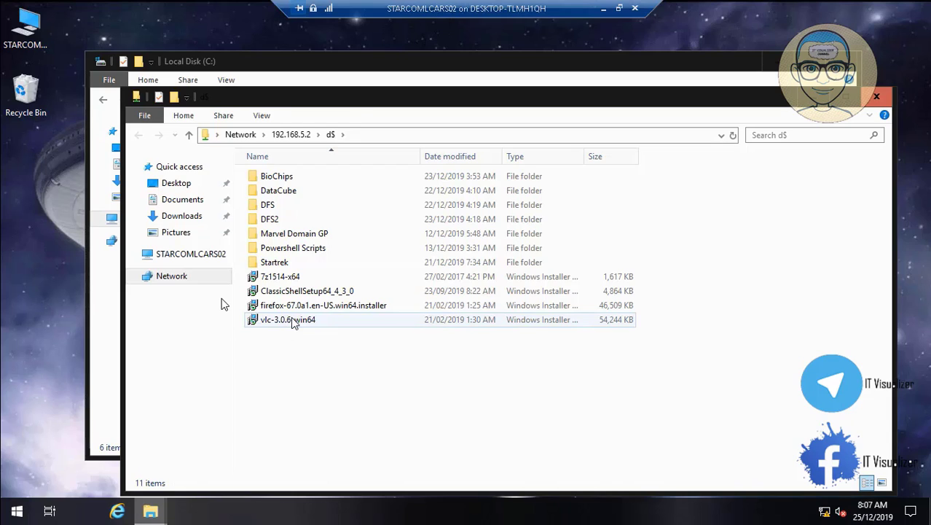
click(295, 320)
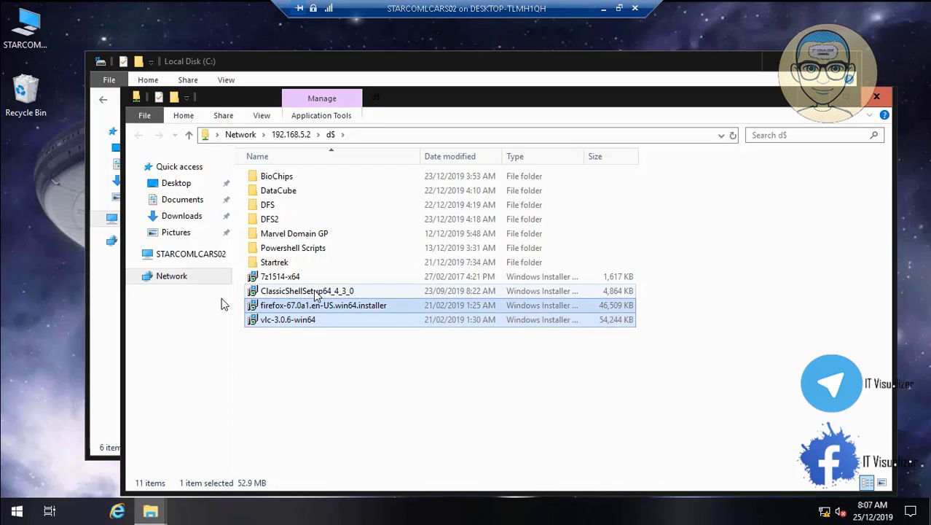
shift+click(313, 291)
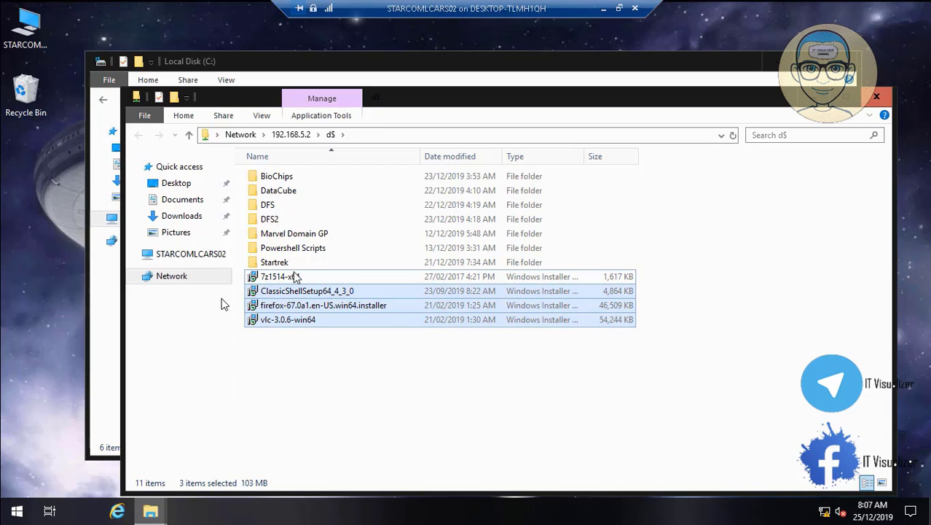
ctrl+click(295, 277)
right_click(294, 277)
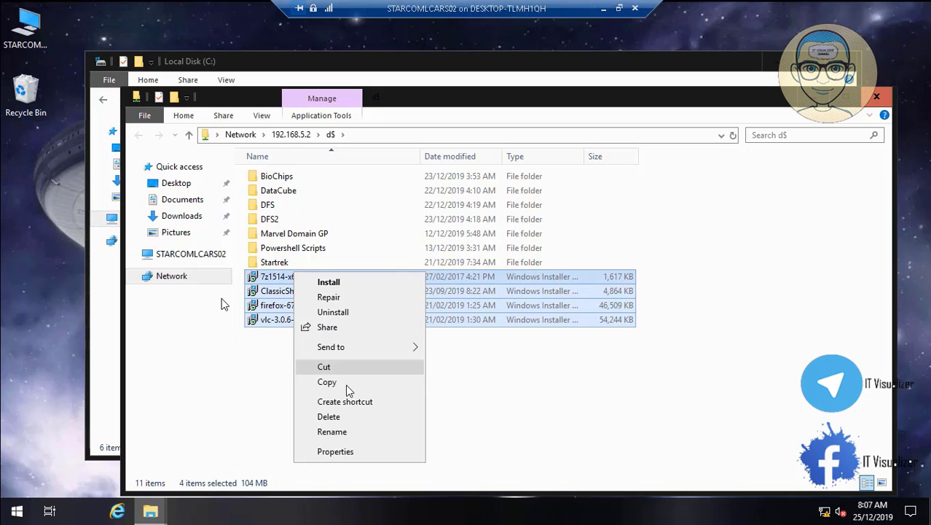
click(328, 382)
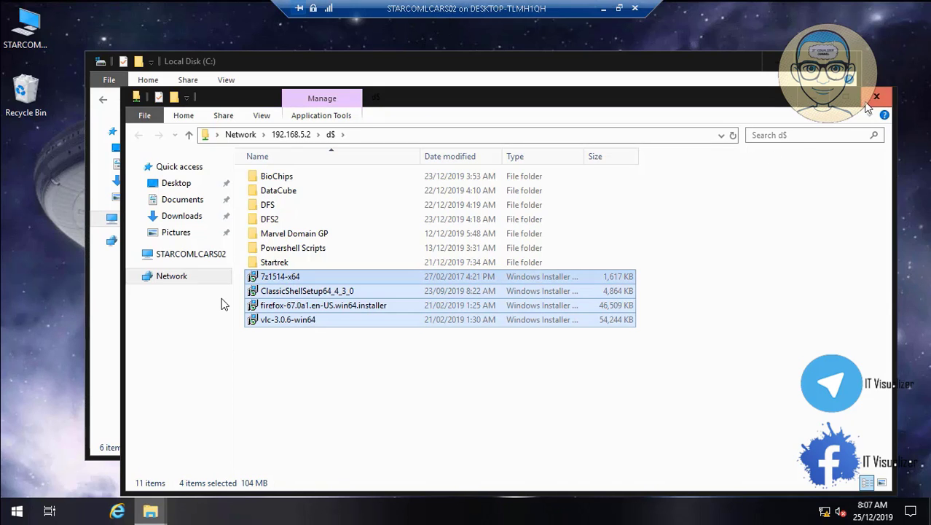
Paste the four installers into Local Disk (D:).
click(877, 96)
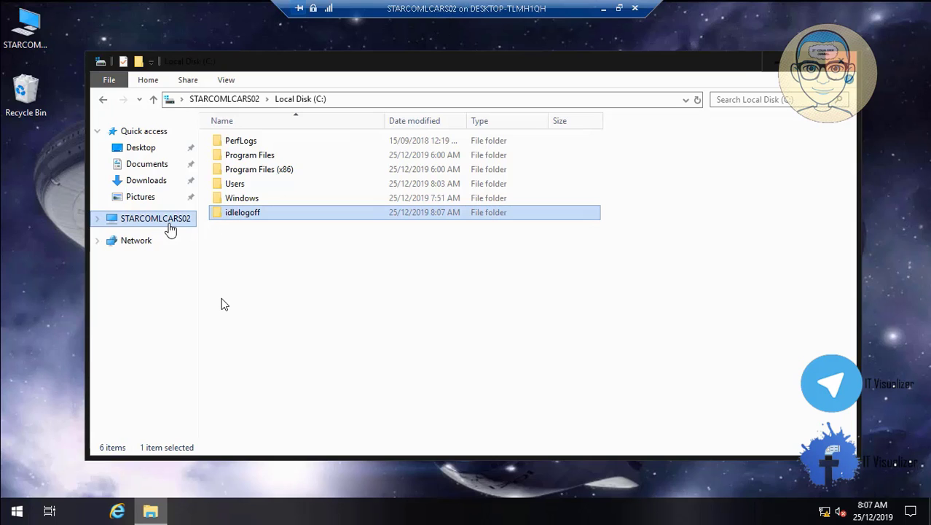
click(168, 222)
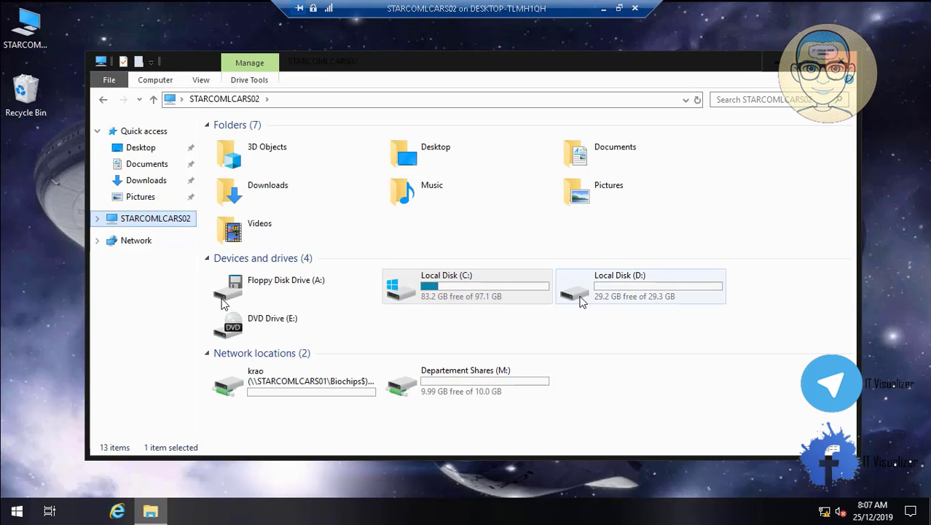
double_click(583, 302)
right_click(492, 328)
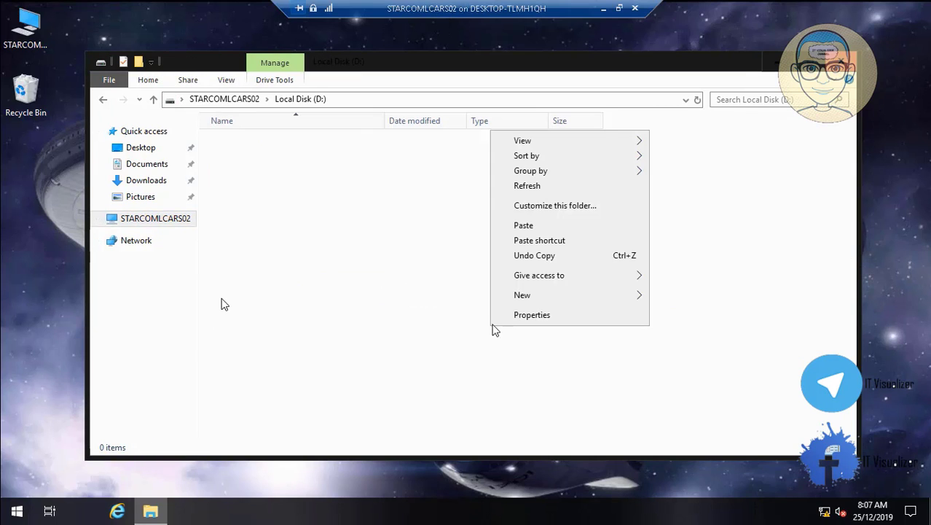
click(563, 230)
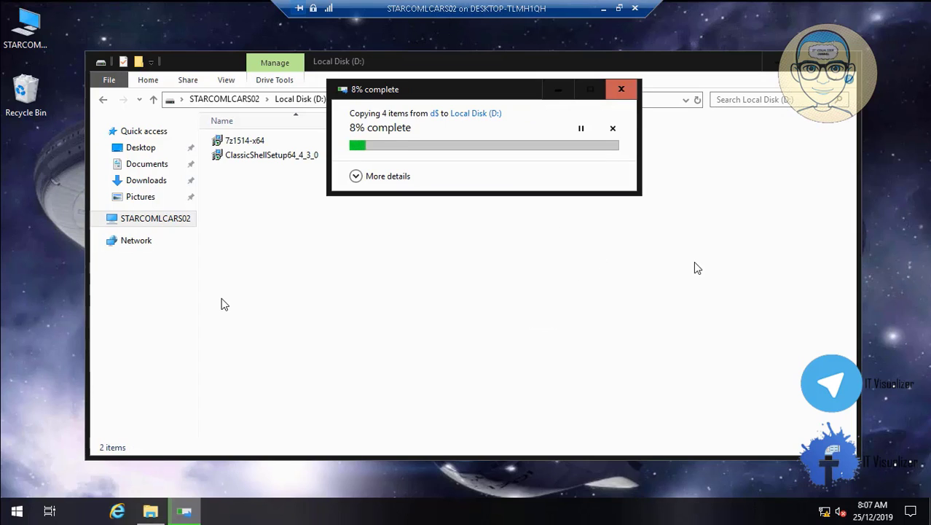
right_click(11, 516)
click(59, 455)
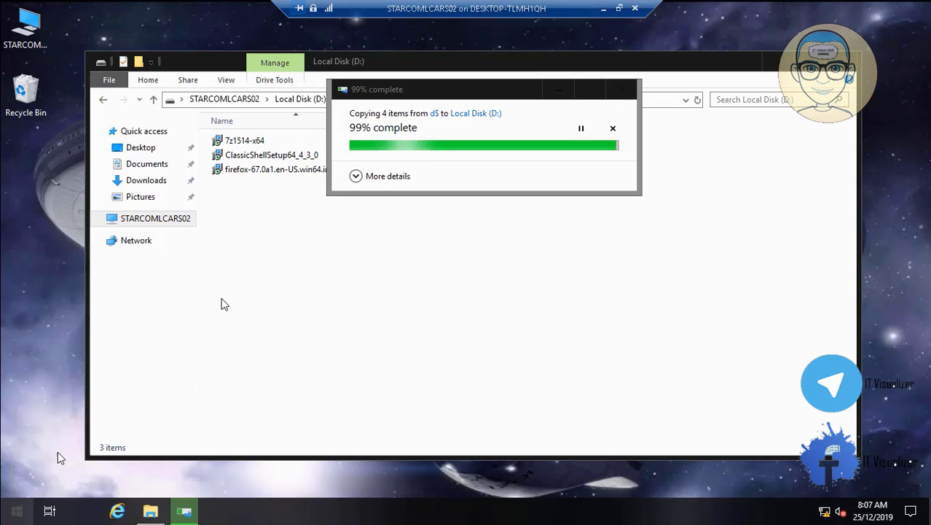
Launch mmc with admin rights and open Add/Remove Snap-in in the empty console.
key(BackSpace)
text(mm)
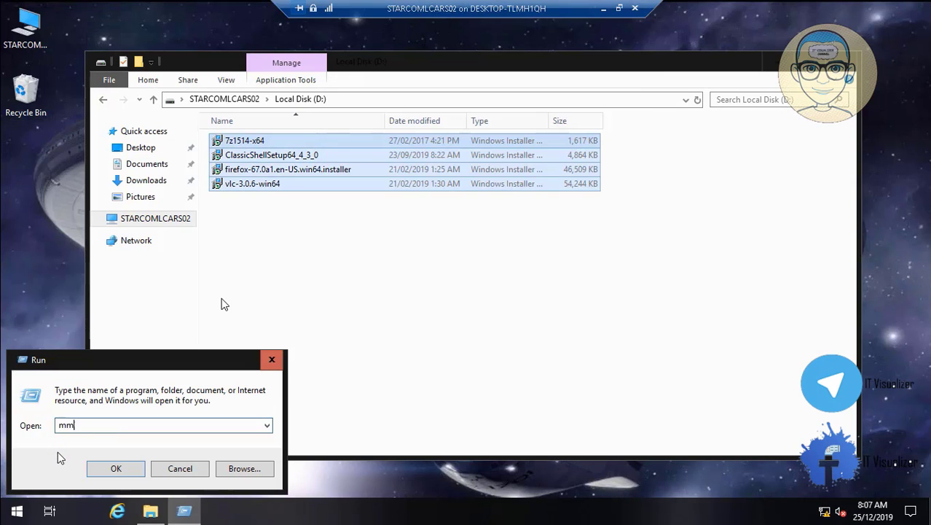
text(c)
key(Return)
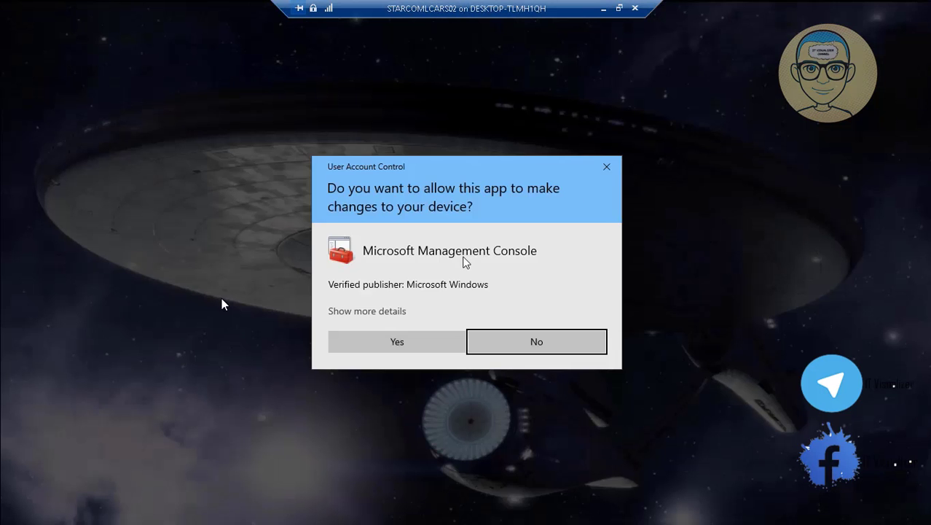
click(403, 339)
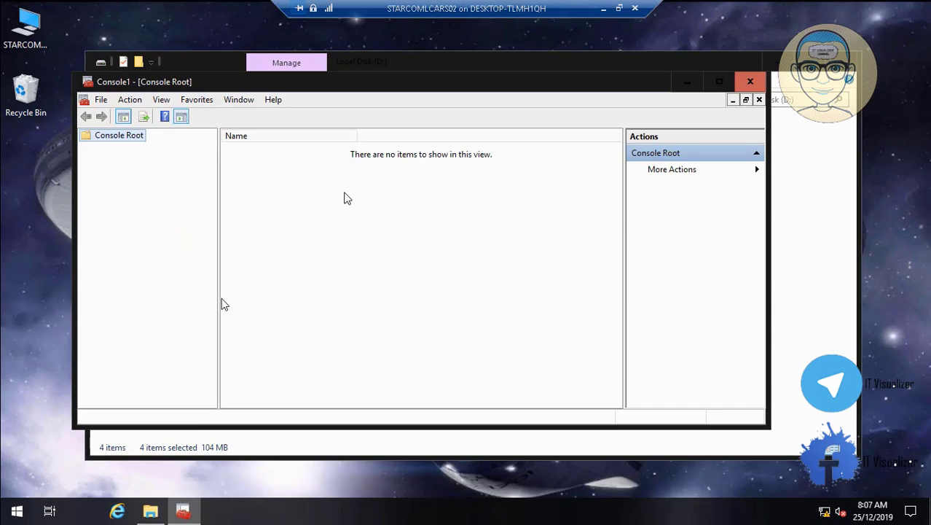
click(101, 100)
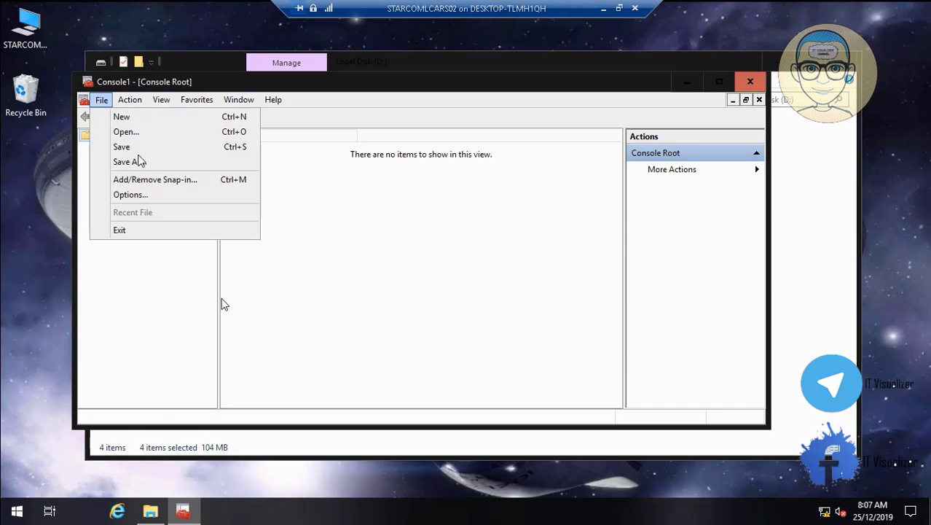
click(154, 181)
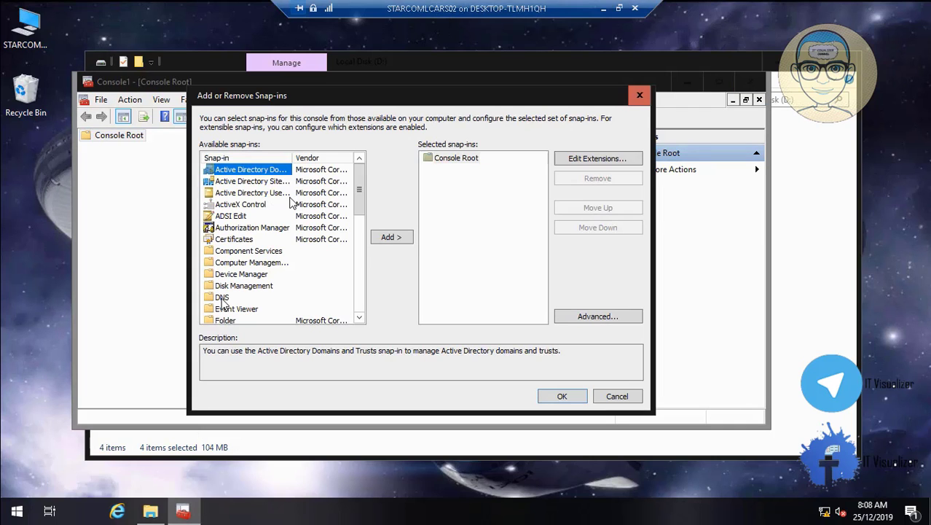
Add Active Directory Users and Computers, removing the wrongly added Domains and Trusts snap-in.
click(391, 237)
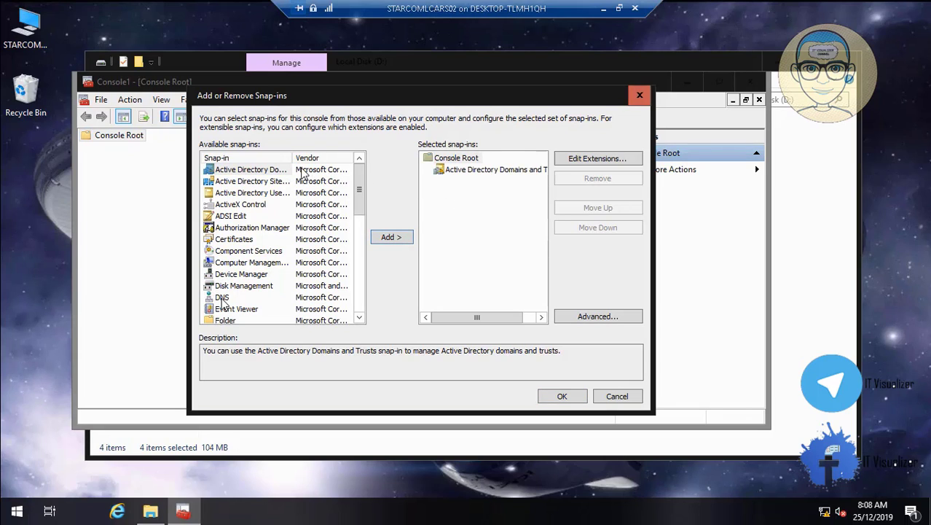
click(481, 169)
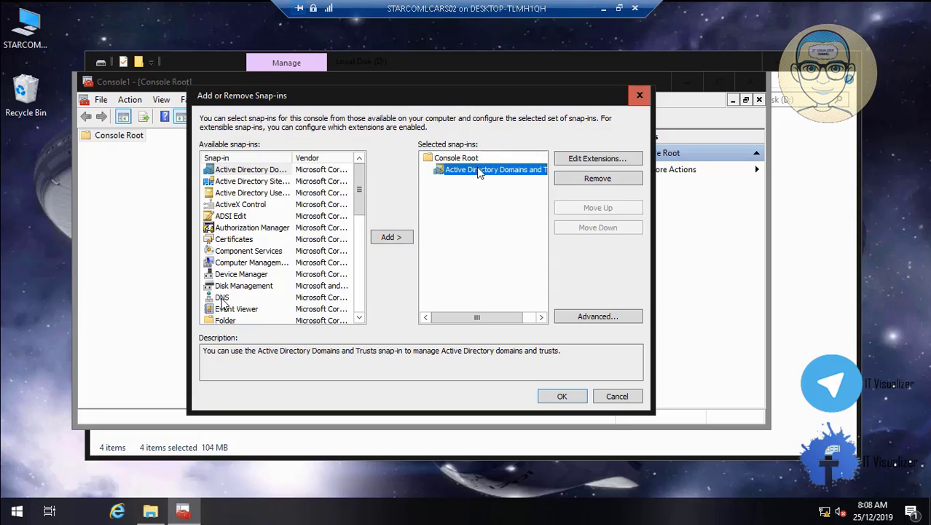
click(586, 177)
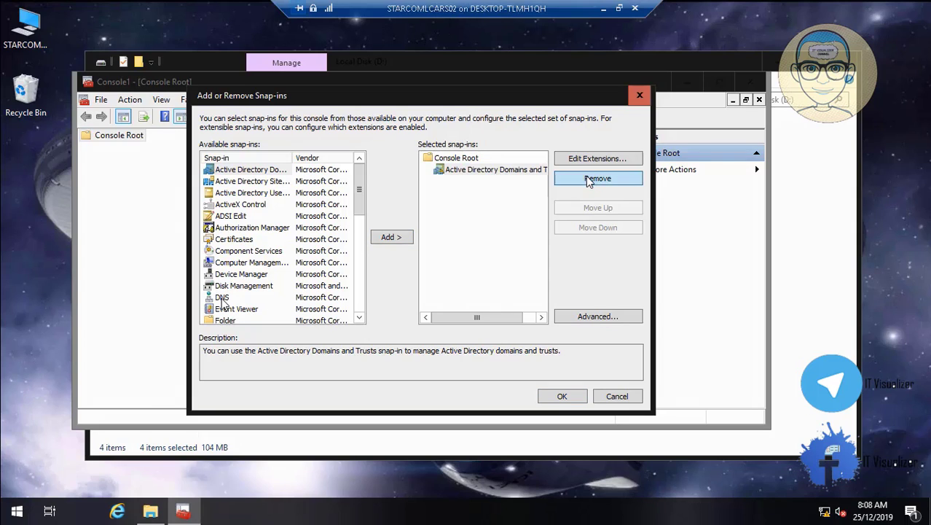
click(259, 193)
click(391, 237)
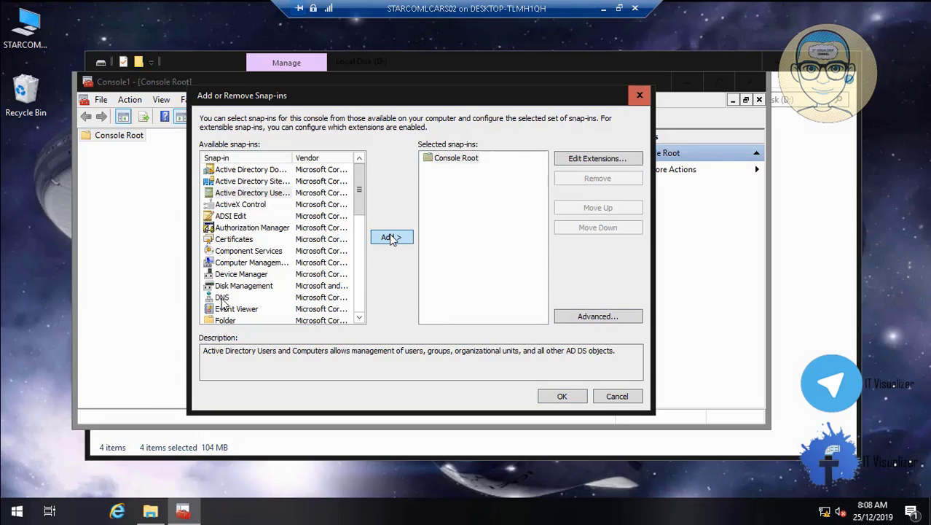
Add Computer Management for the local computer, plus the DNS snap-in.
click(255, 263)
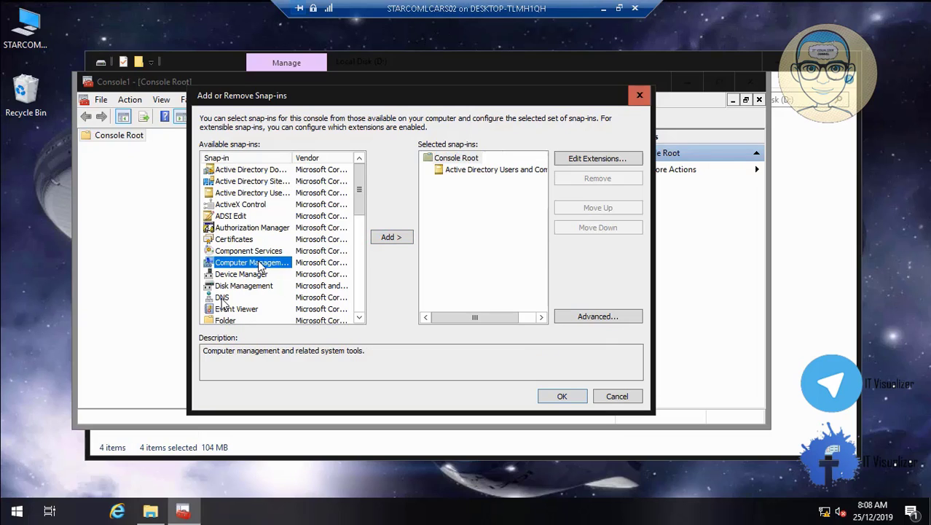
click(391, 239)
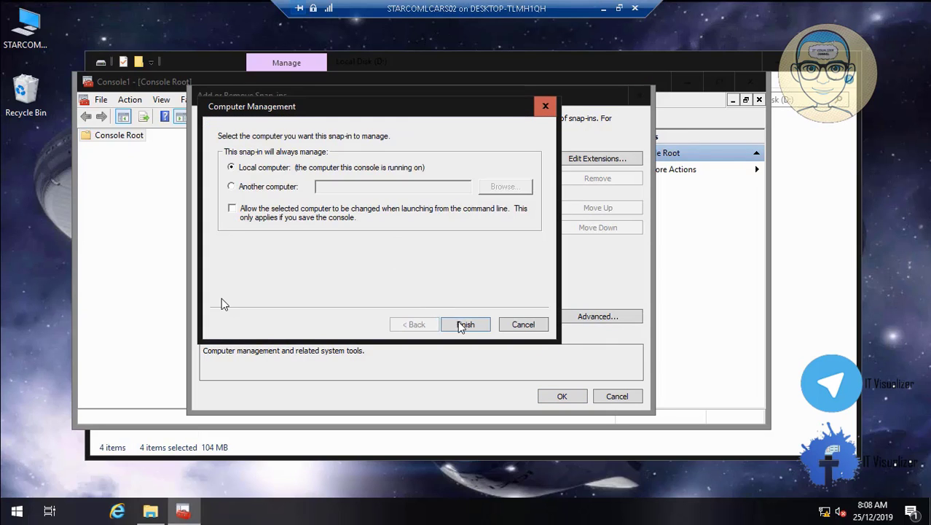
click(464, 325)
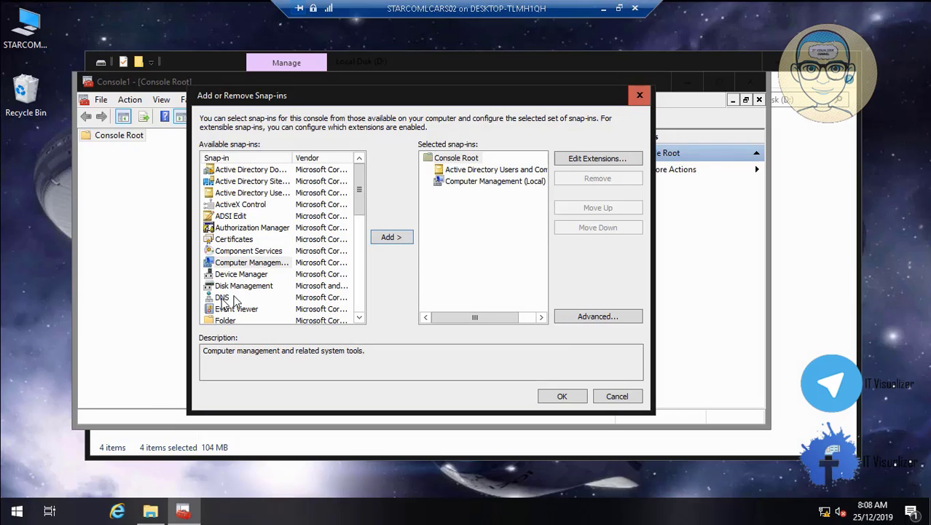
click(233, 300)
click(222, 299)
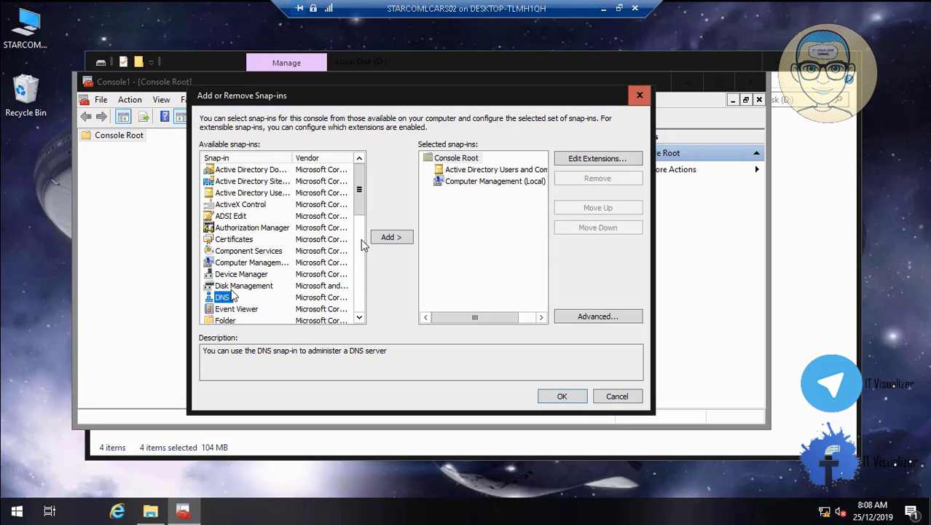
click(397, 237)
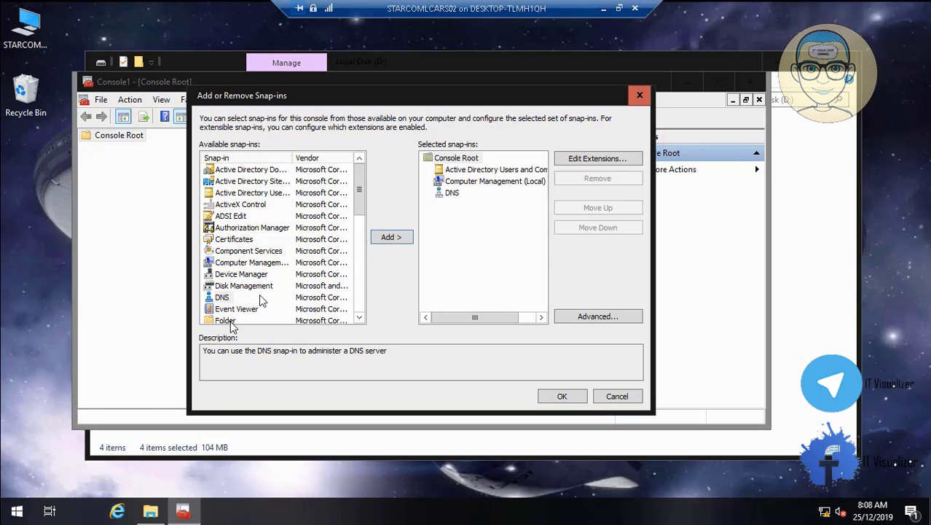
Add Event Viewer targeting the local computer.
click(227, 321)
click(240, 309)
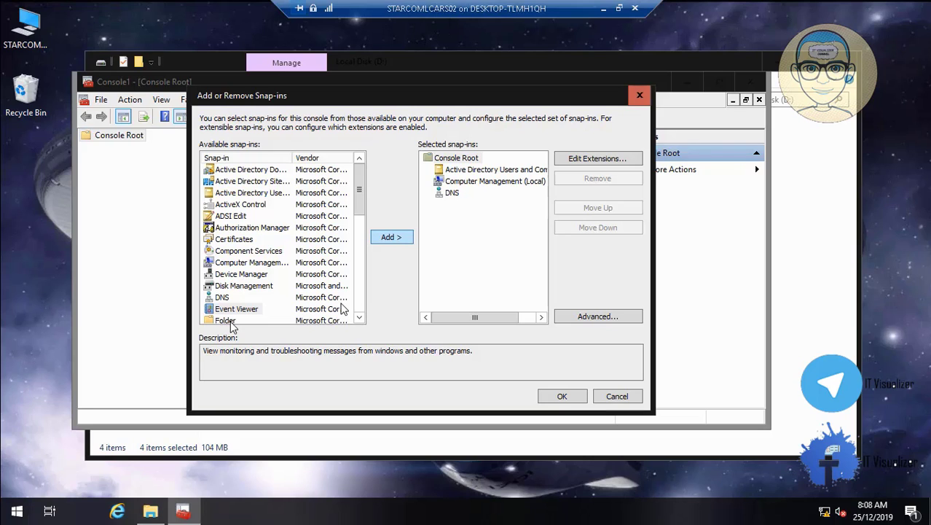
double_click(342, 309)
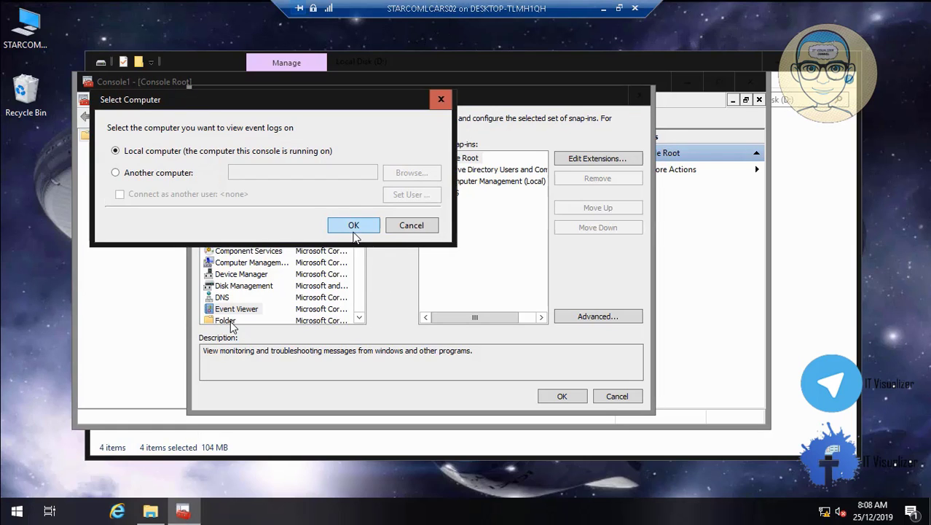
click(353, 228)
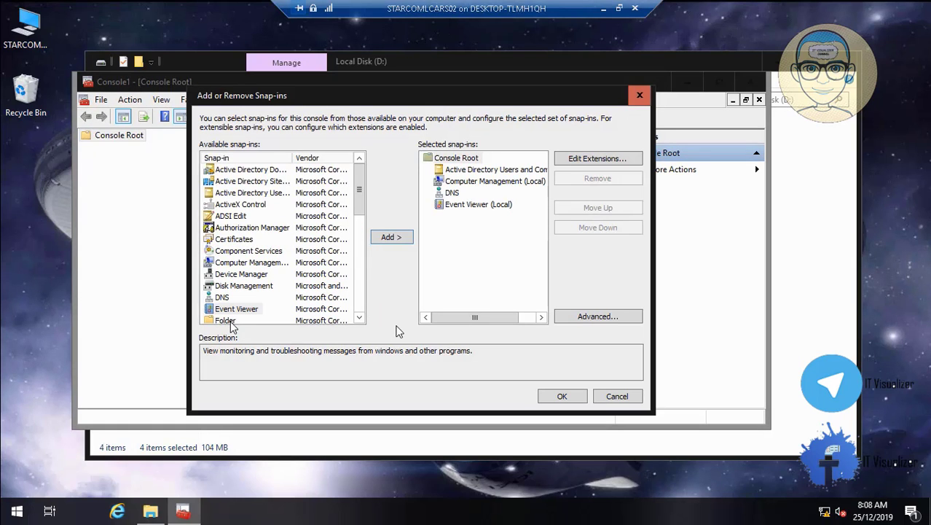
Add Group Policy Management from further down the snap-in list.
click(359, 318)
click(359, 318)
click(359, 317)
click(359, 318)
click(359, 318)
click(359, 317)
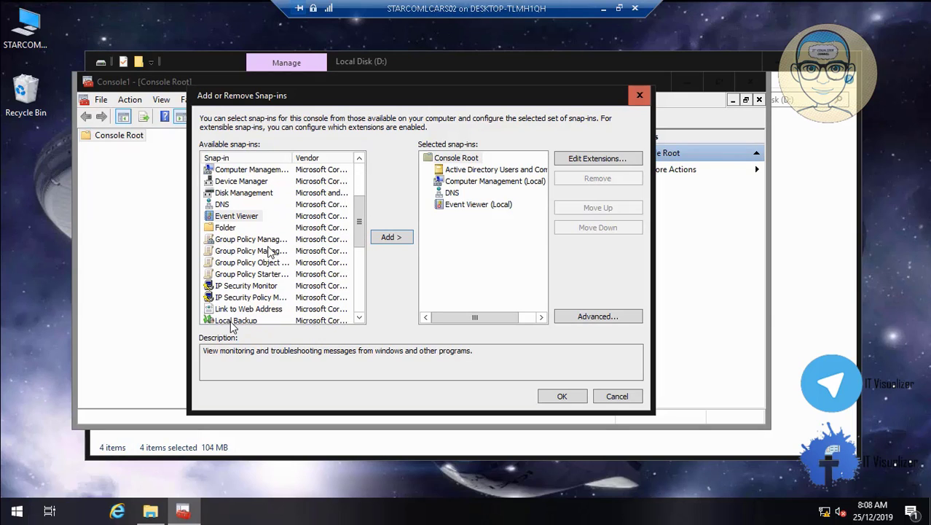
click(254, 239)
click(386, 238)
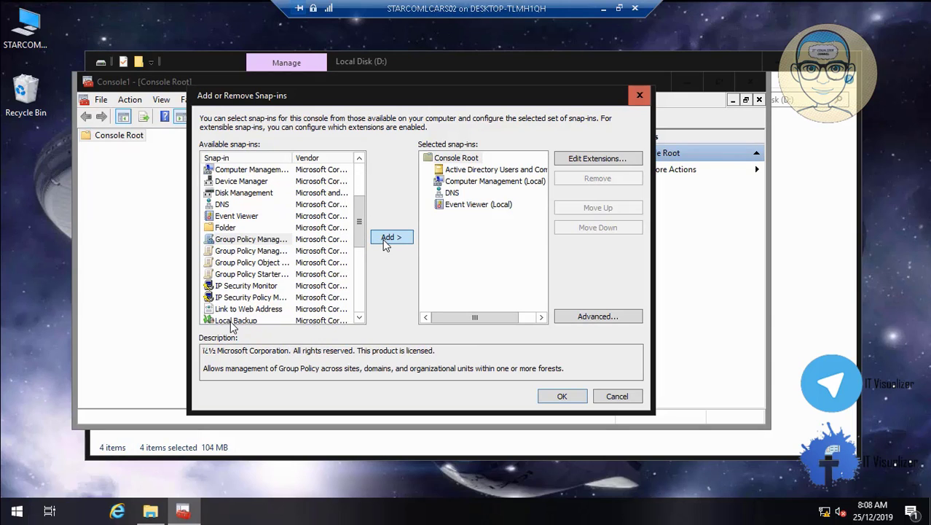
Add the Services snap-in managing the local computer.
click(359, 318)
click(359, 318)
click(359, 318)
click(359, 319)
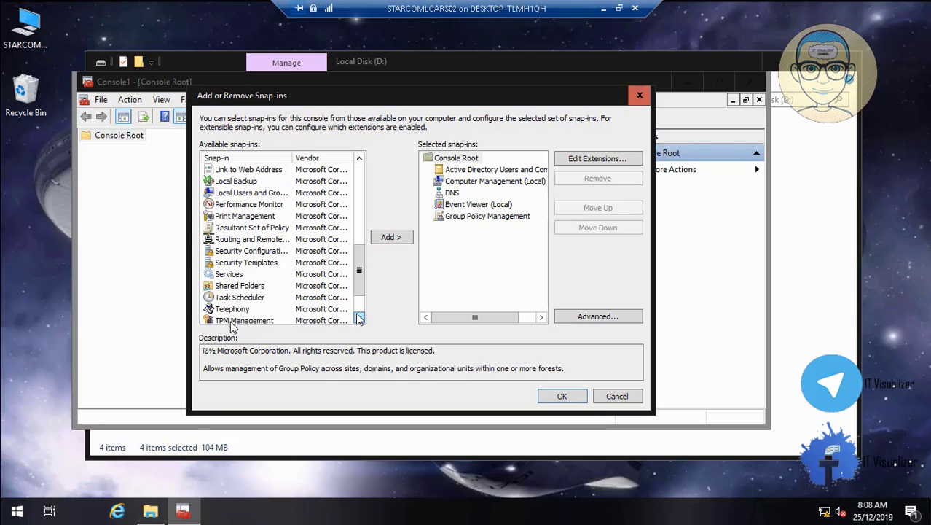
click(359, 319)
click(359, 318)
click(359, 319)
click(359, 318)
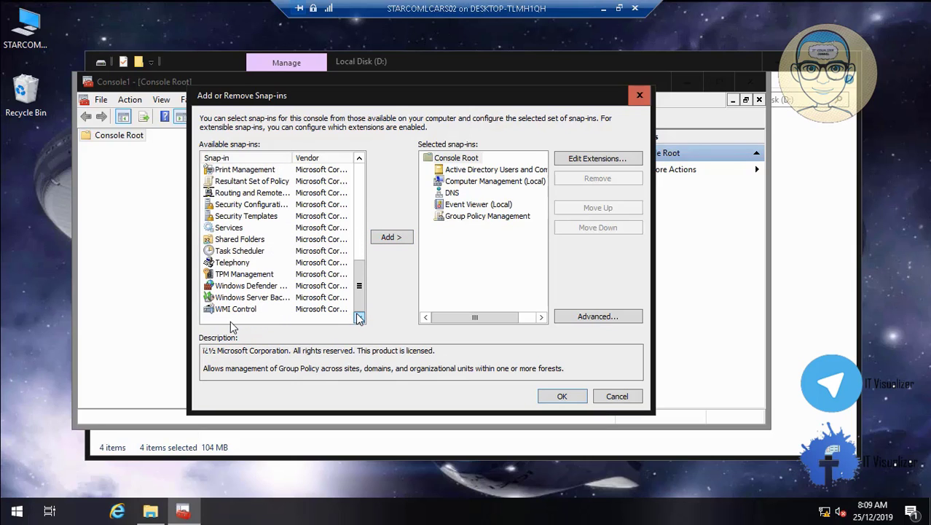
click(237, 229)
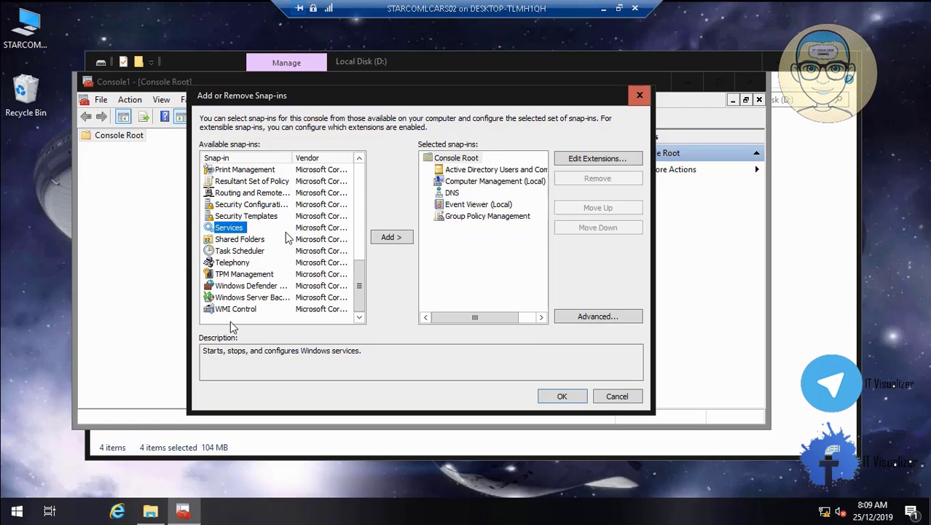
click(391, 237)
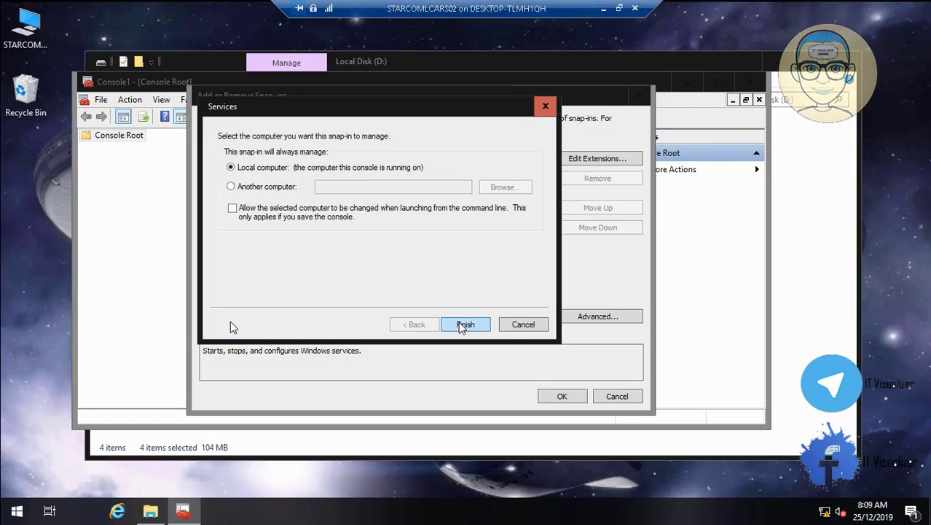
click(464, 325)
Confirm the snap-ins, then reopen the snap-in list to verify all six were added.
click(573, 400)
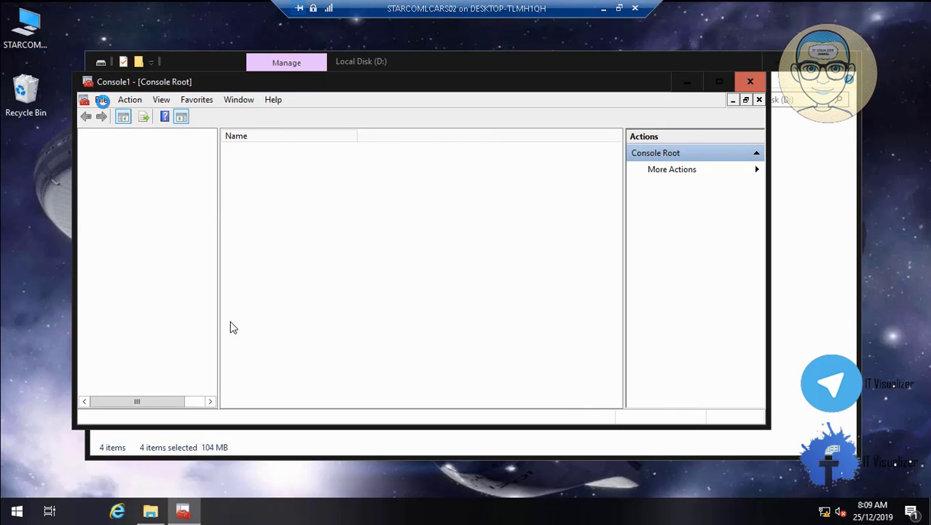
click(102, 100)
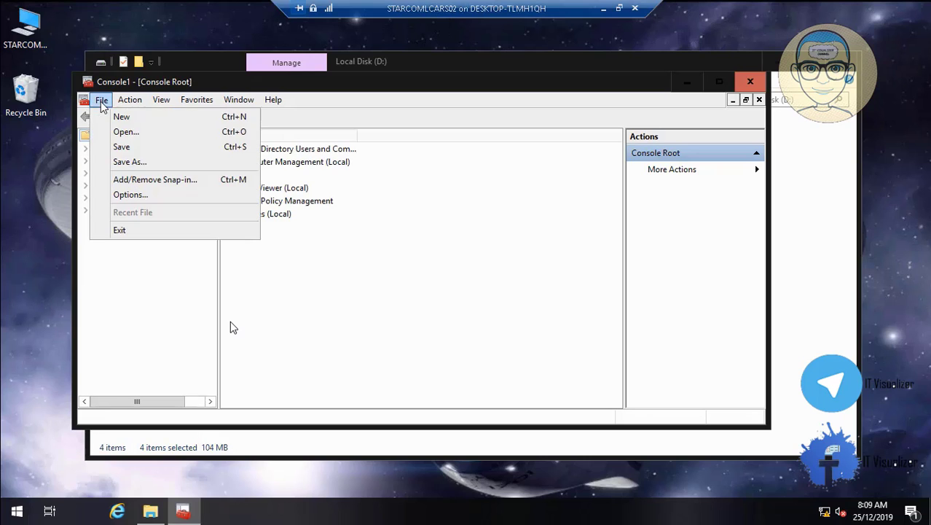
click(156, 178)
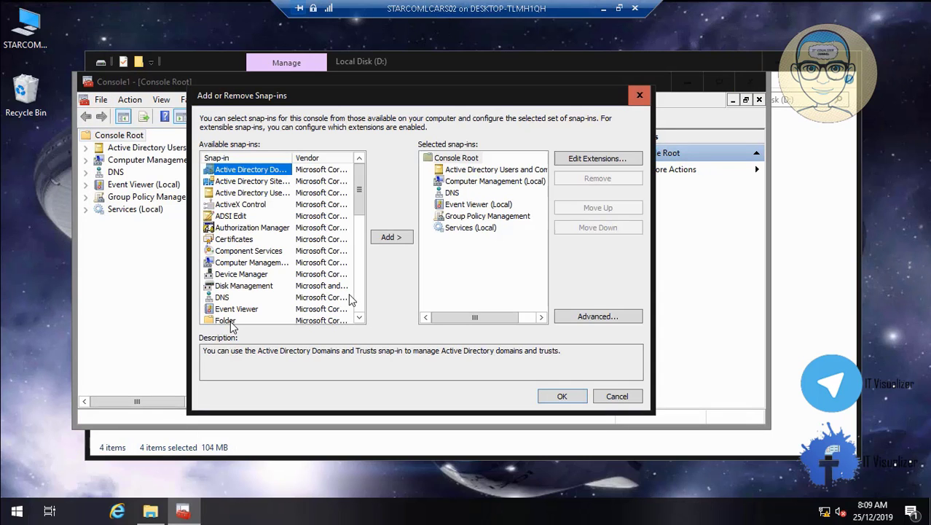
click(612, 399)
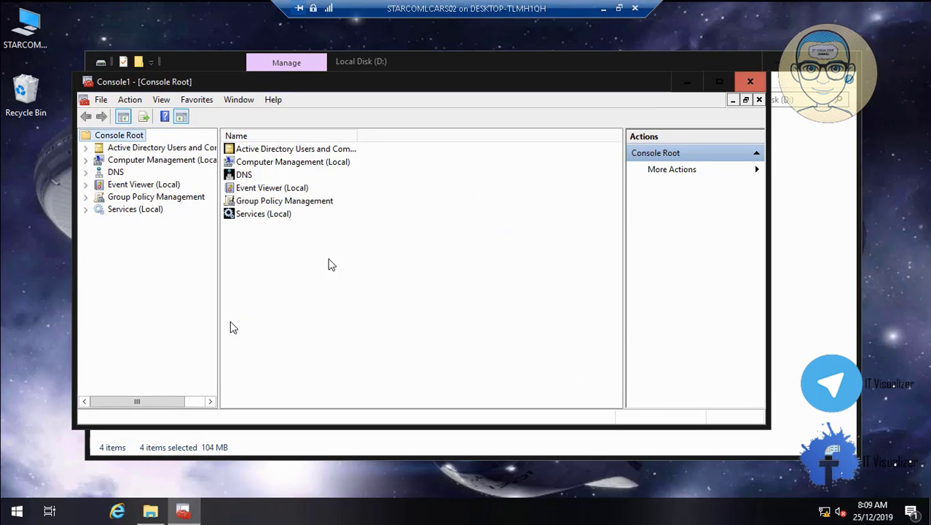
Save the six-snap-in console on the Desktop as 'Starfleet Command Console 2', then close MMC.
click(101, 100)
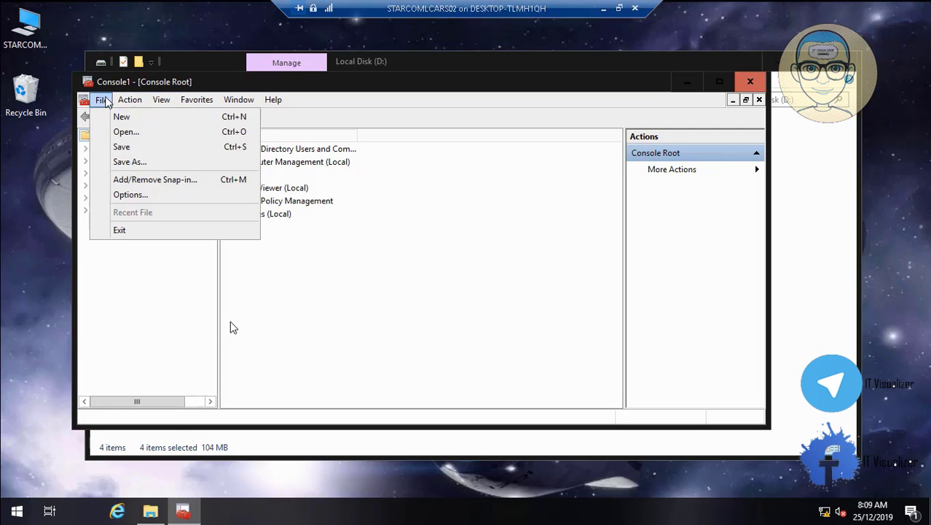
click(130, 161)
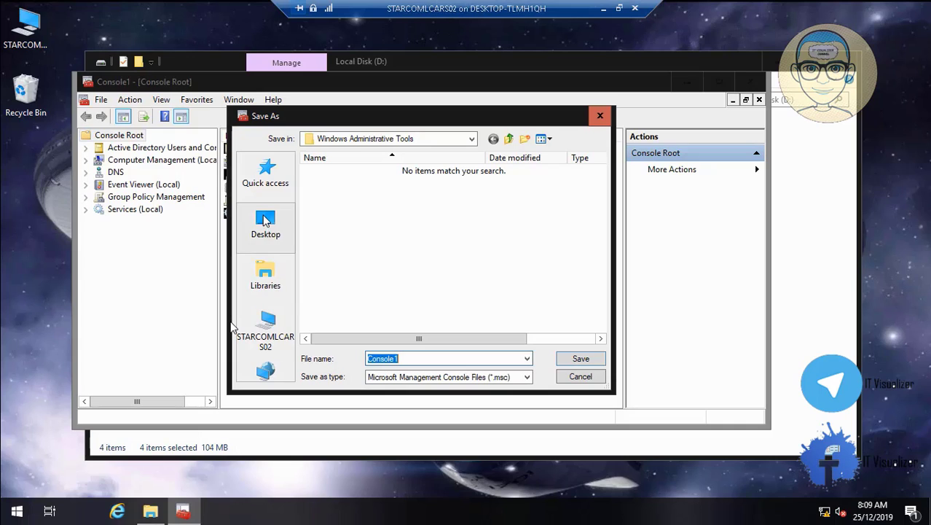
click(266, 221)
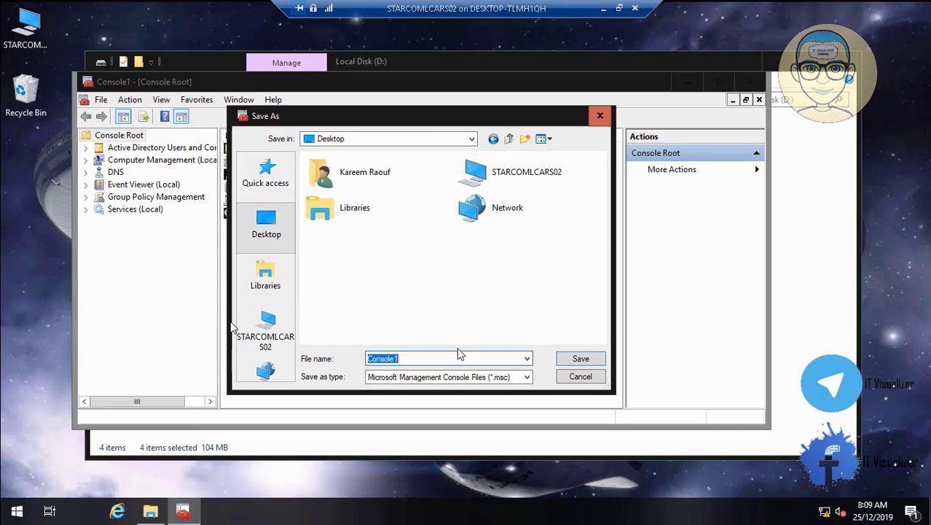
text(Star)
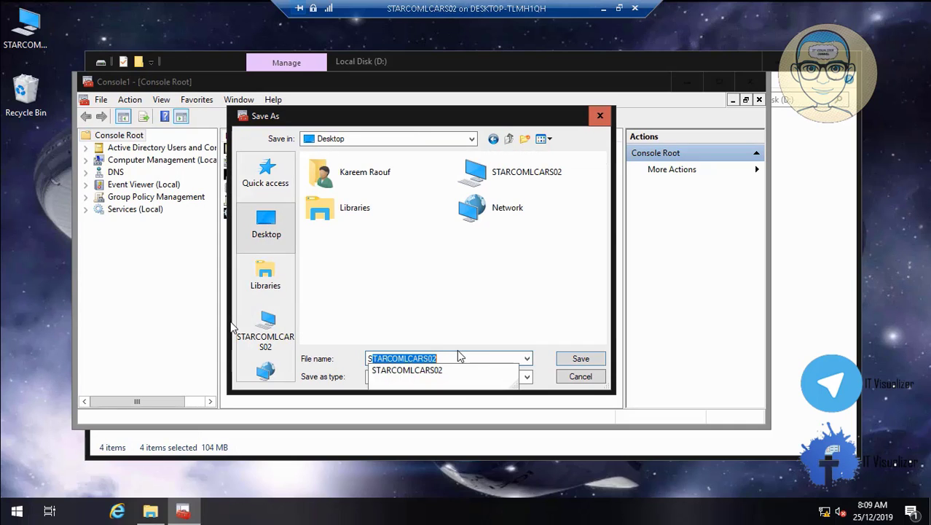
text(f)
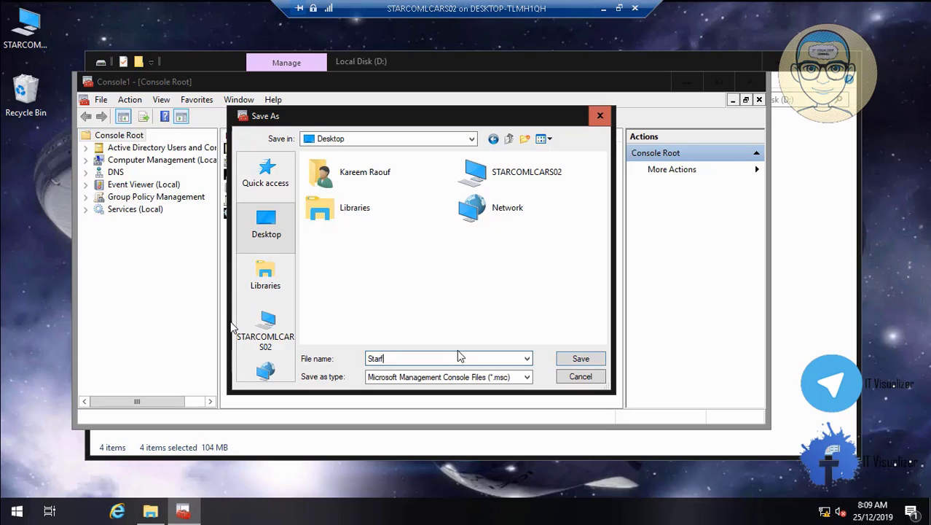
text(leet Command Console 2)
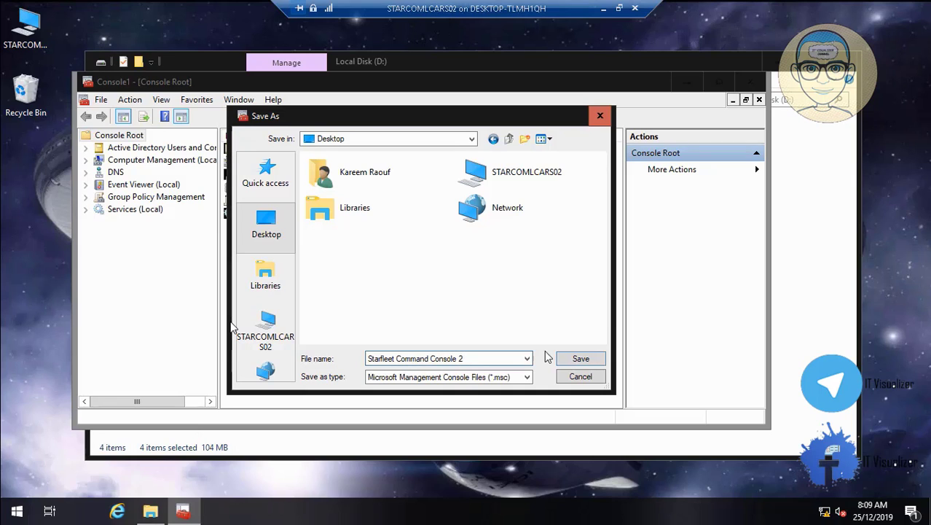
click(576, 359)
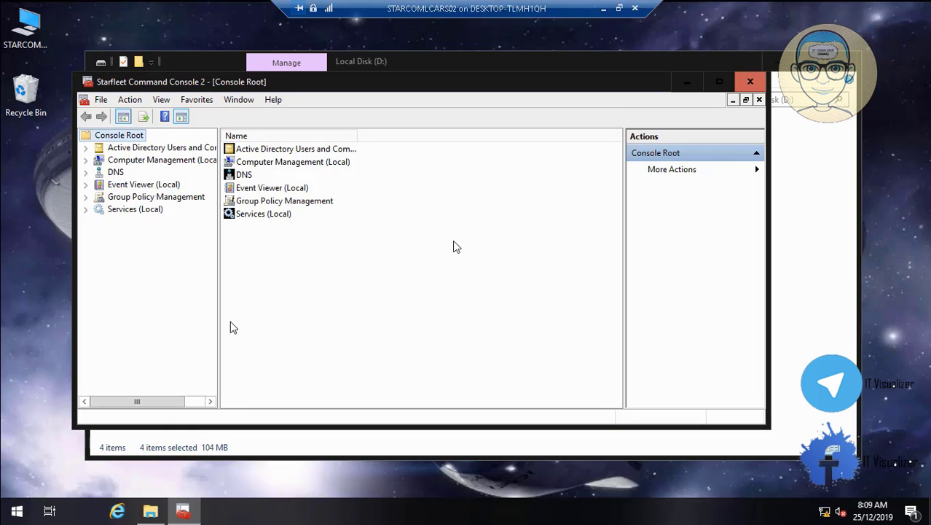
click(750, 83)
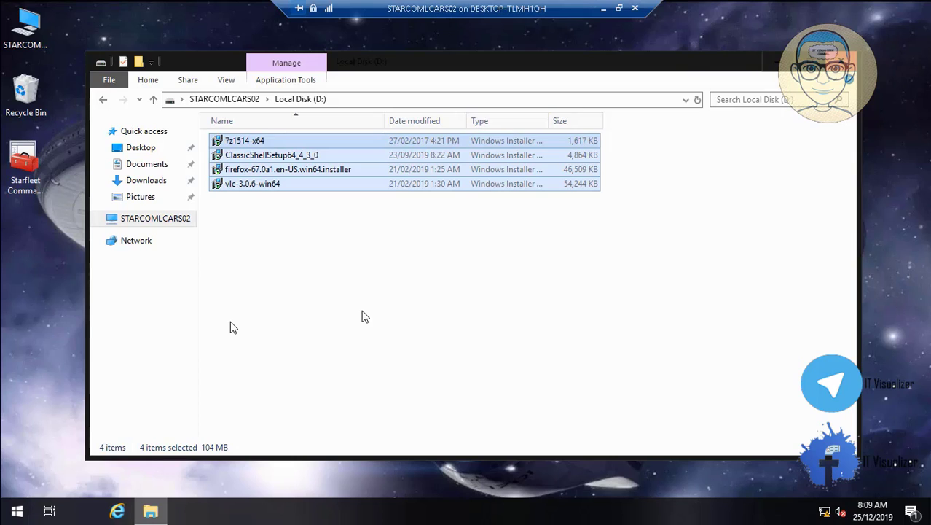
Run 7z1514-x64 from drive D, accept the licence and defaults, approve UAC, and finish setup.
click(305, 193)
click(260, 144)
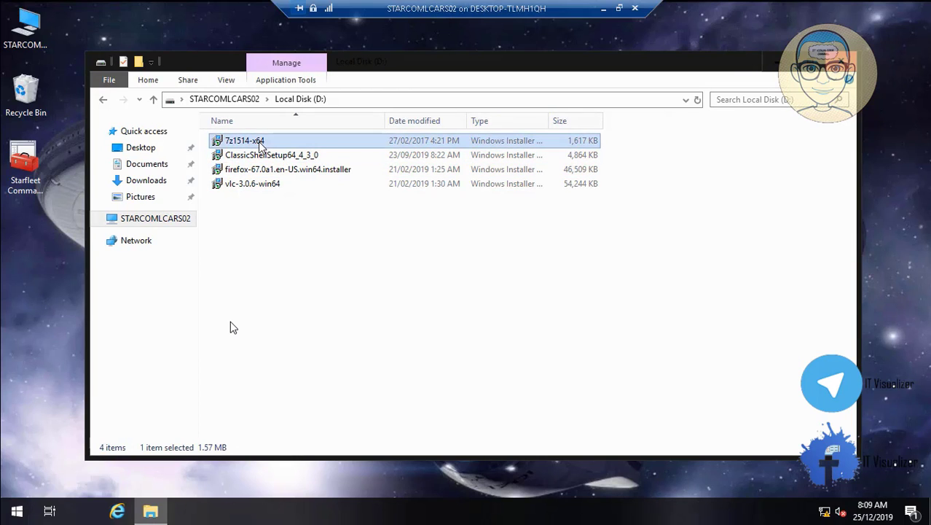
double_click(260, 144)
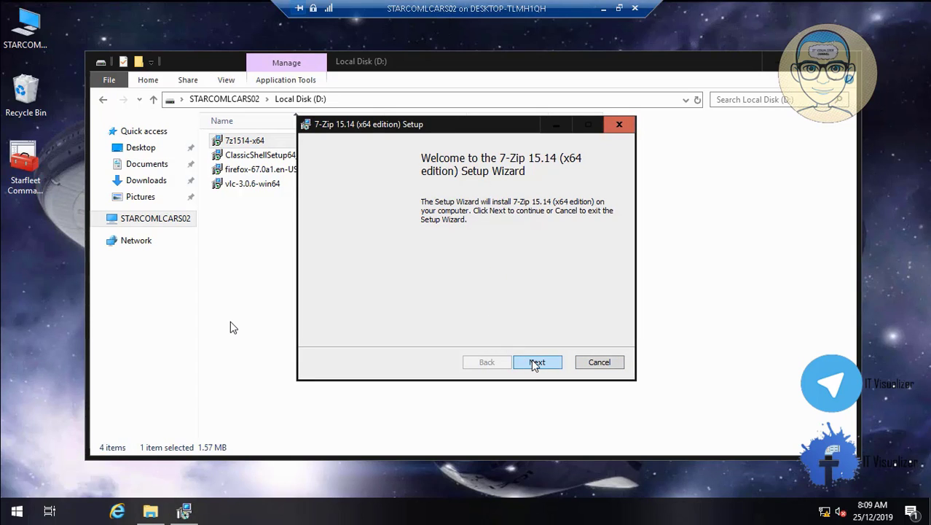
click(535, 362)
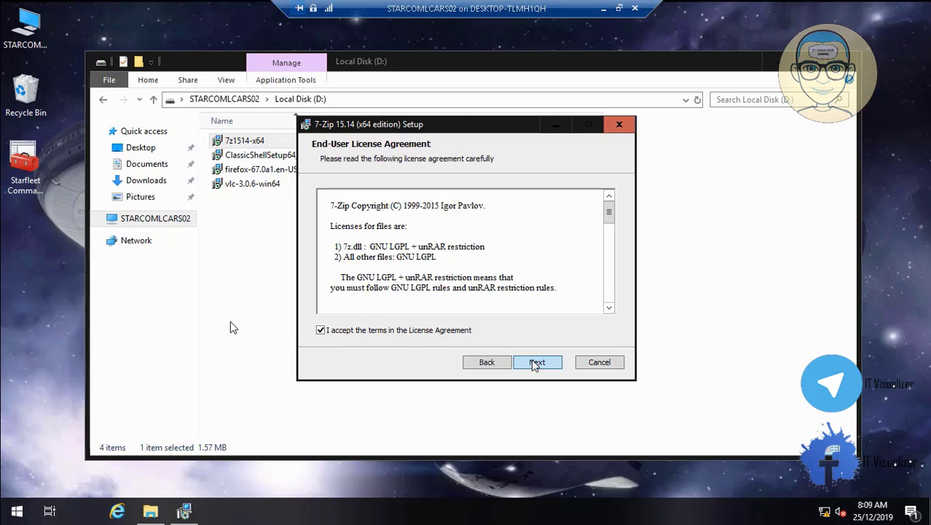
click(536, 363)
click(536, 362)
click(536, 362)
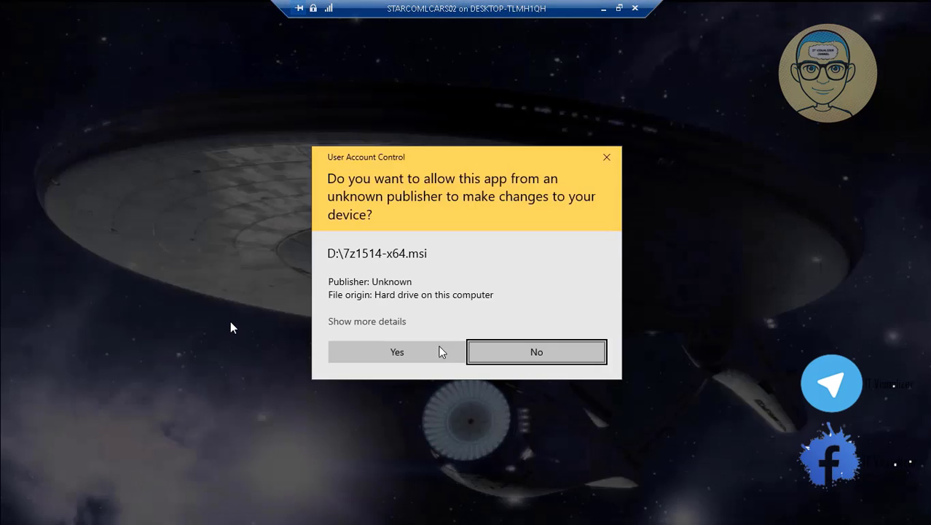
click(412, 355)
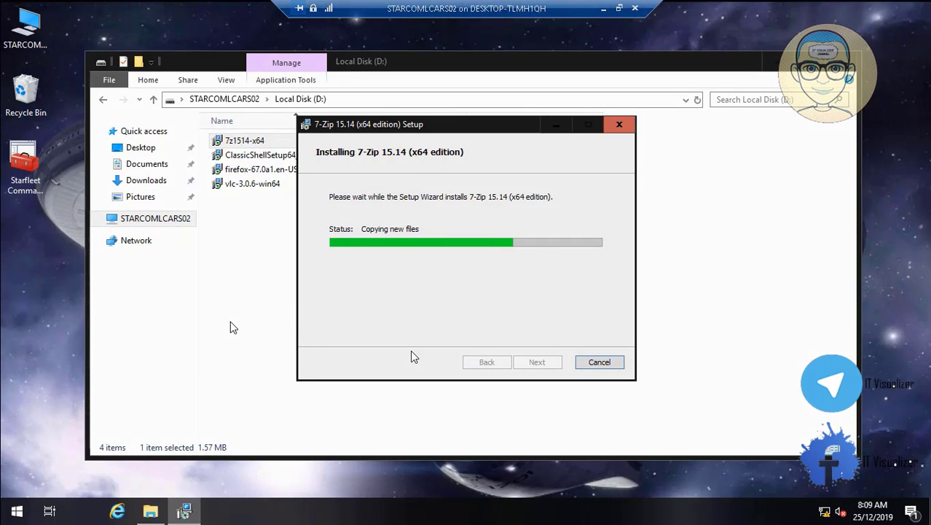
click(537, 361)
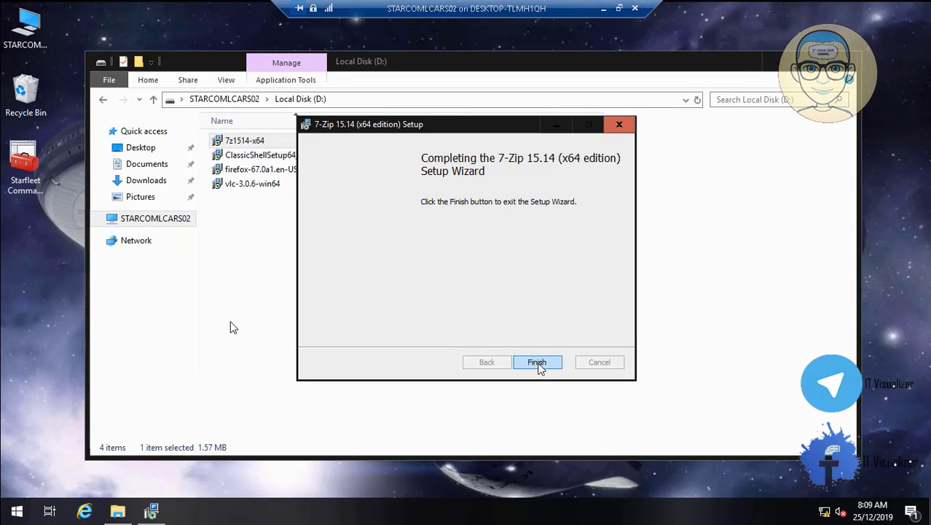
Launch ClassicShellSetup64_4_3_0 from drive D and minimize the Explorer window.
double_click(285, 154)
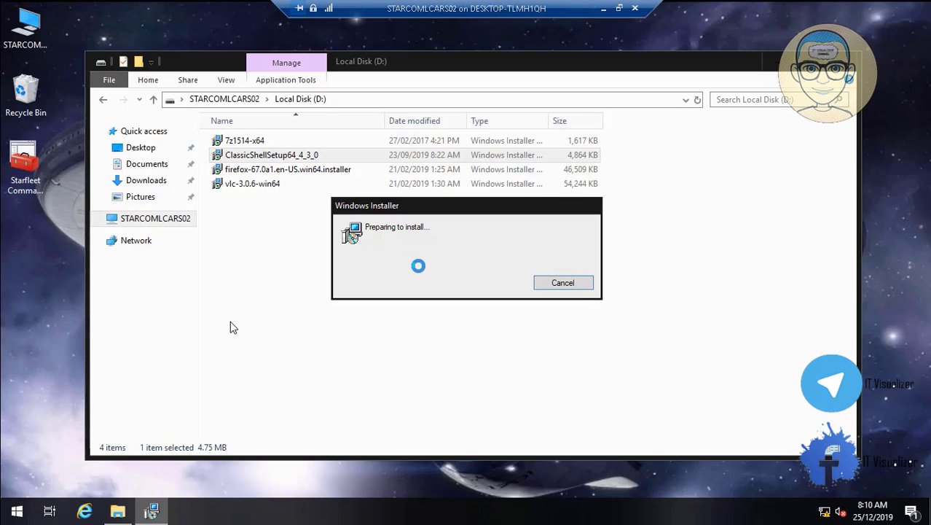
click(118, 512)
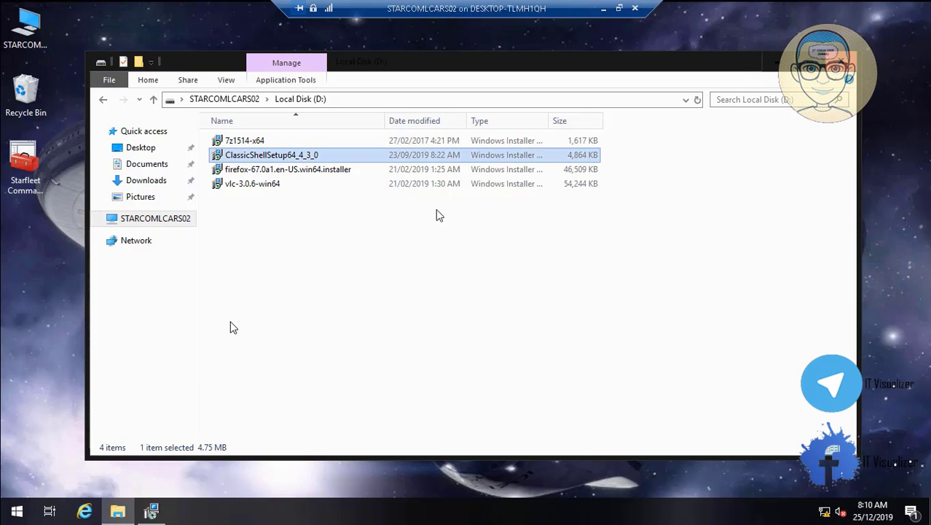
click(773, 65)
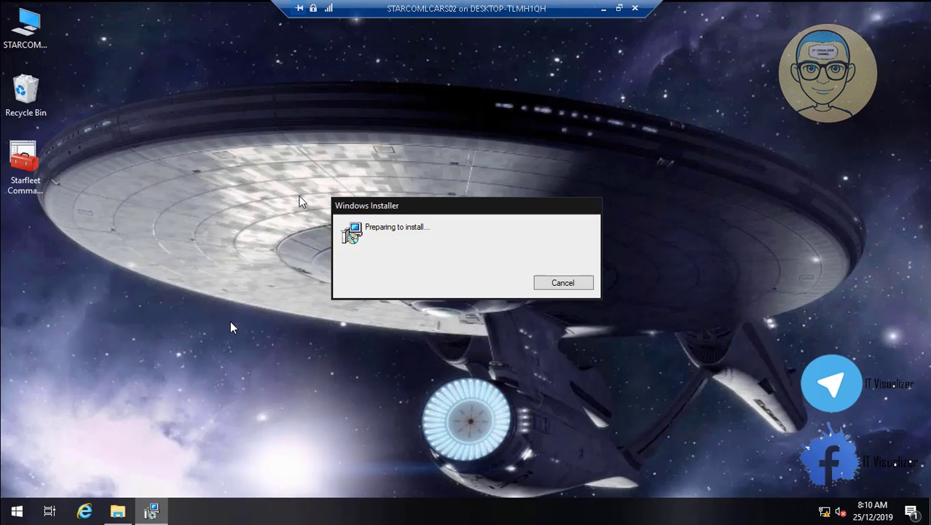
Empty the Recycle Bin, confirming permanent deletion of the star-trek theme file.
right_click(29, 106)
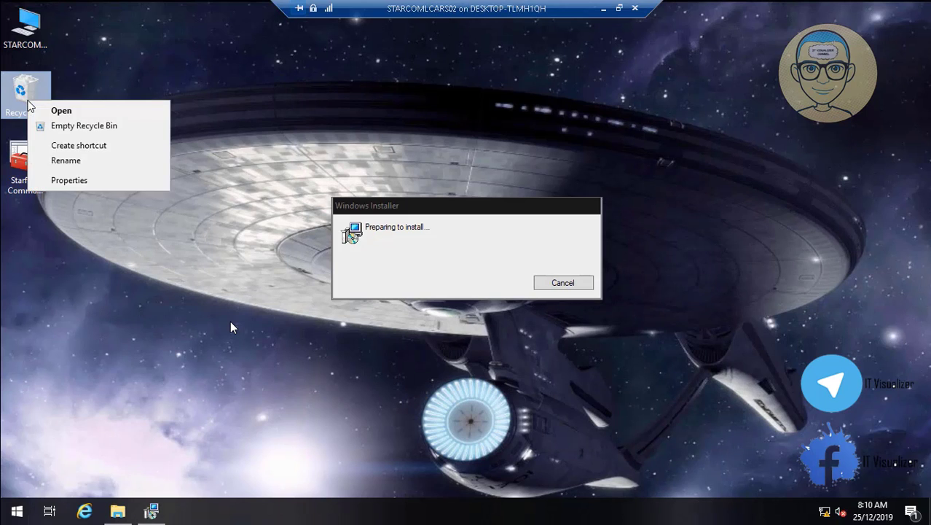
click(66, 127)
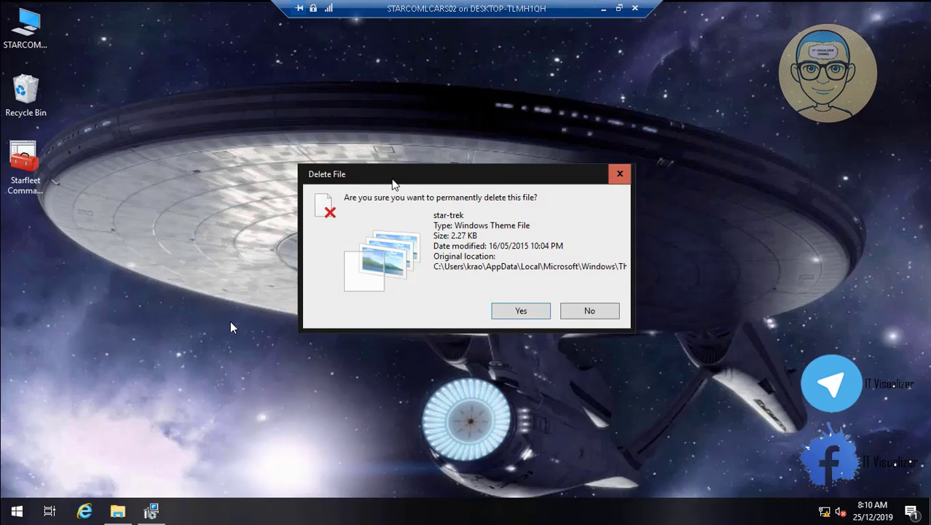
click(519, 311)
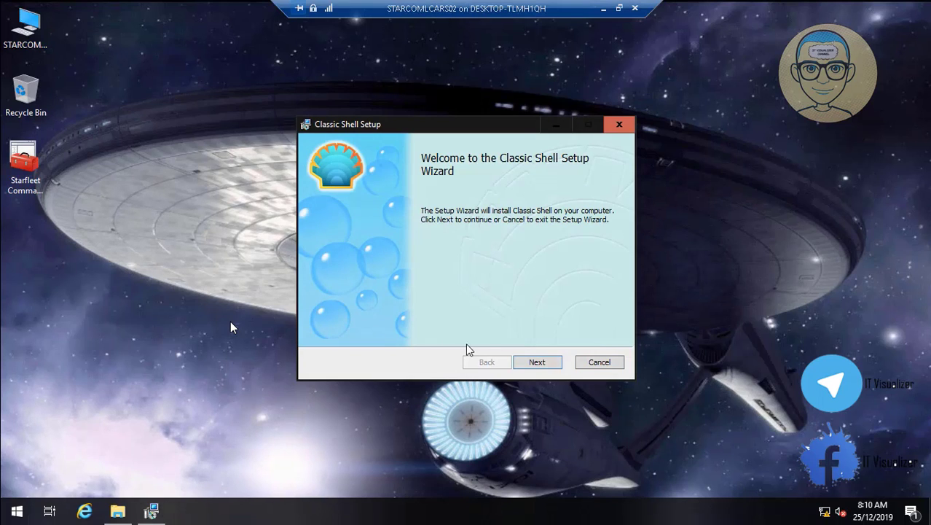
Accept the licence and install Classic Shell with all default features, then minimize the VM window.
click(532, 361)
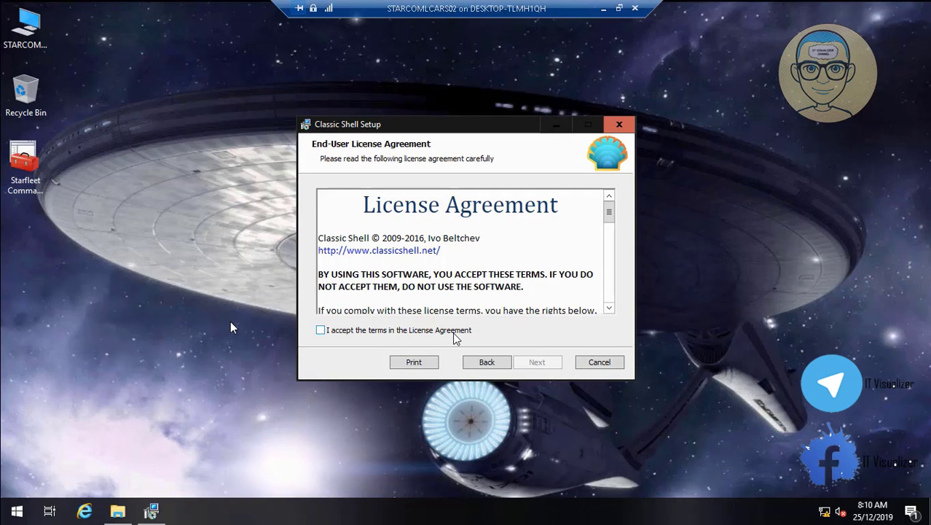
click(454, 331)
click(537, 363)
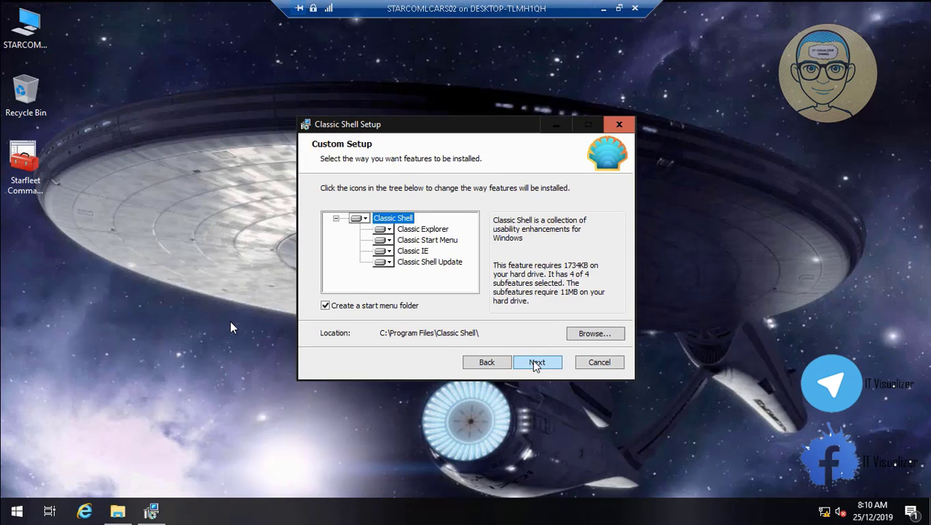
click(537, 362)
click(536, 362)
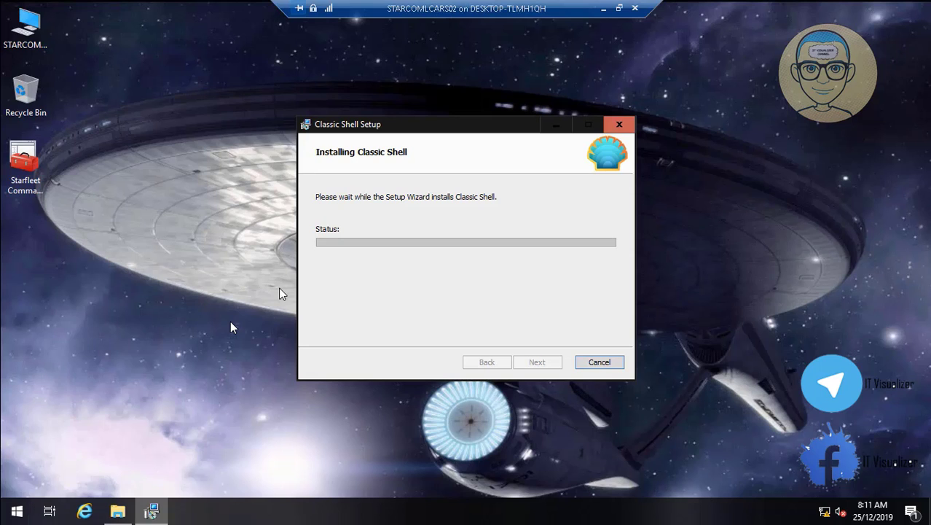
click(604, 8)
click(426, 512)
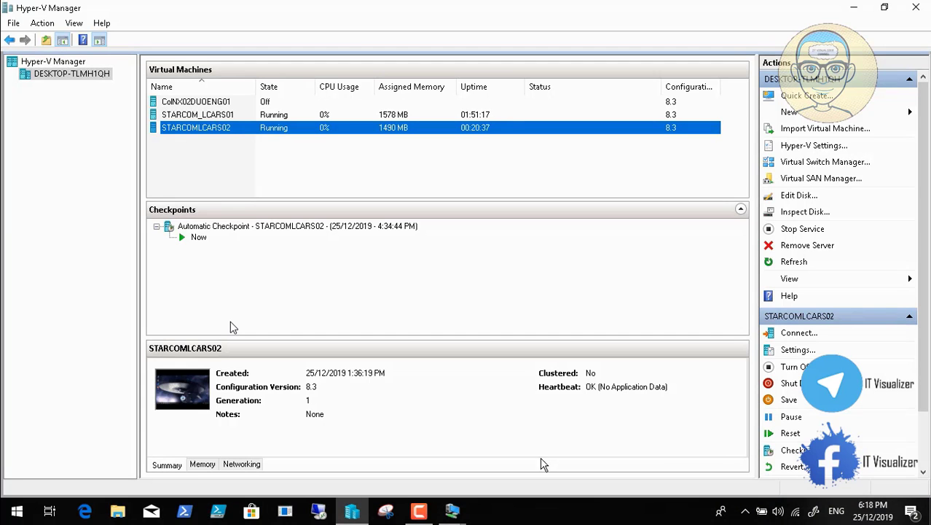
Restart STARCOMLCARS02 from the Start context menu with Continue, then minimize its session.
mouse_move(472, 515)
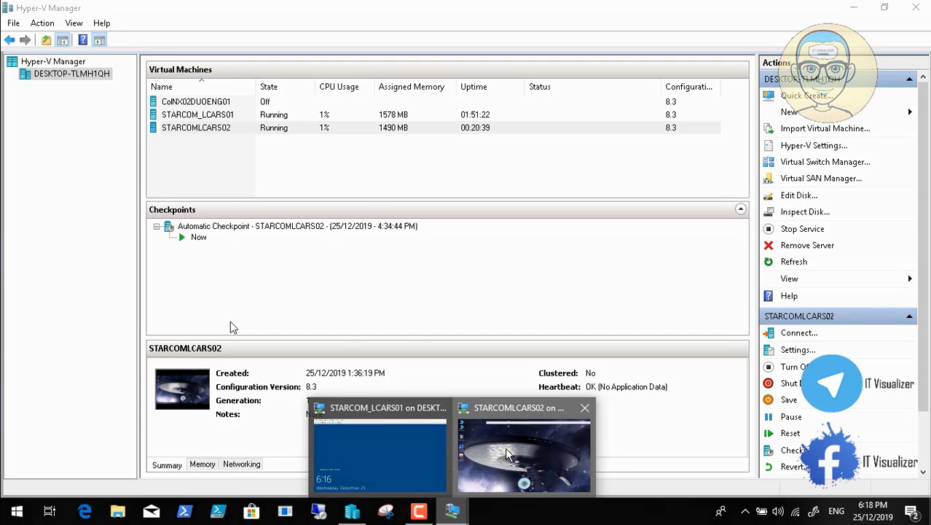
click(540, 448)
right_click(16, 511)
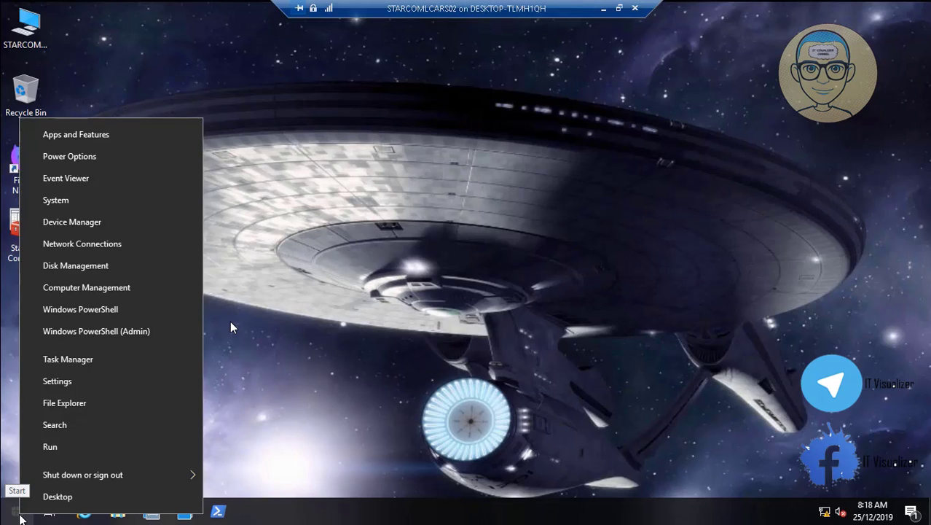
mouse_move(159, 471)
click(230, 470)
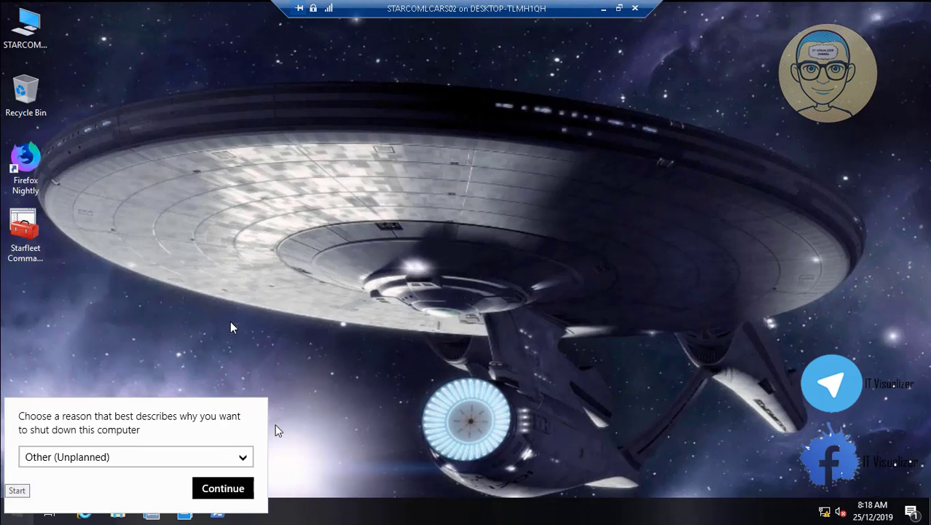
click(222, 488)
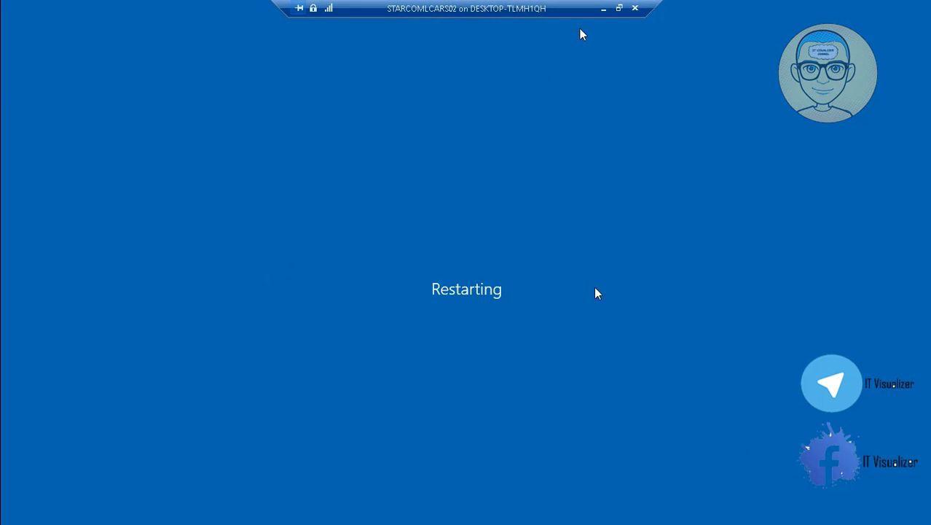
click(603, 9)
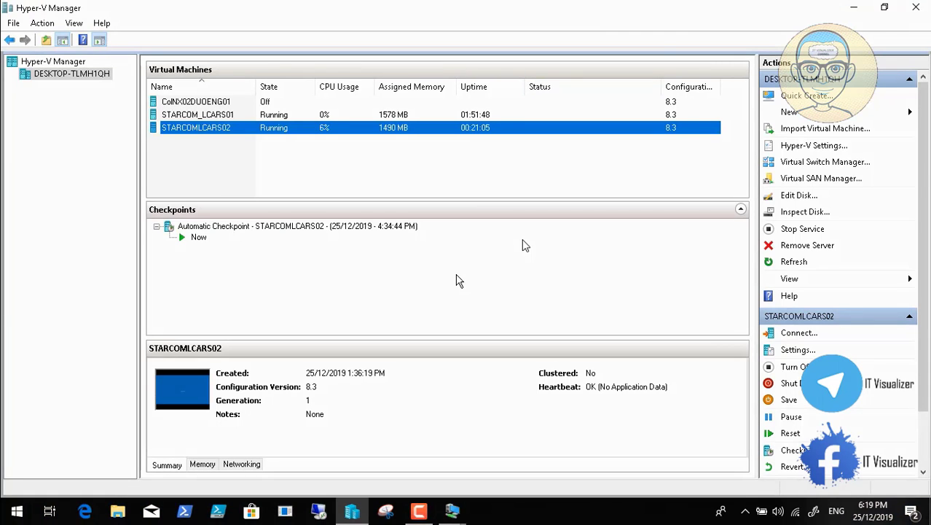
click(419, 510)
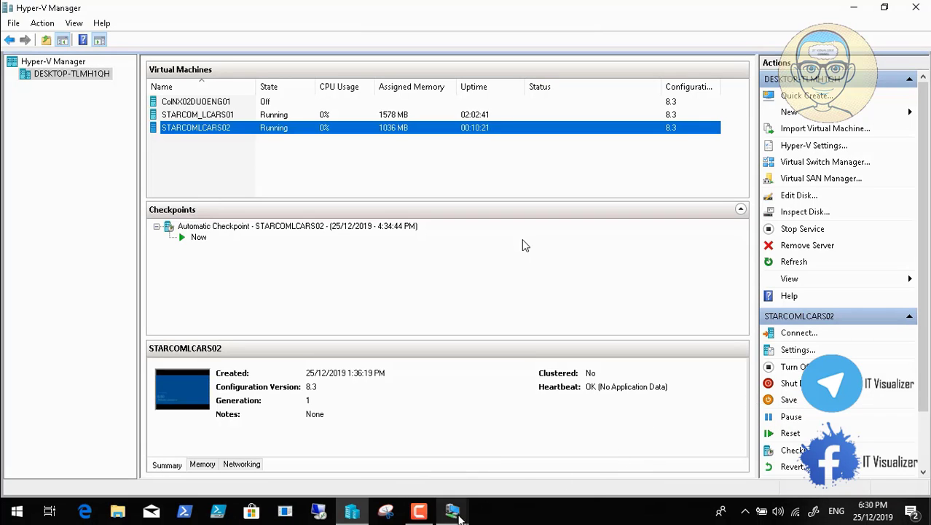
Send Ctrl+Alt+Delete to STARCOMLCARS02, return to full screen, and acknowledge the StarTrek Universe legal notice.
mouse_move(452, 510)
click(513, 448)
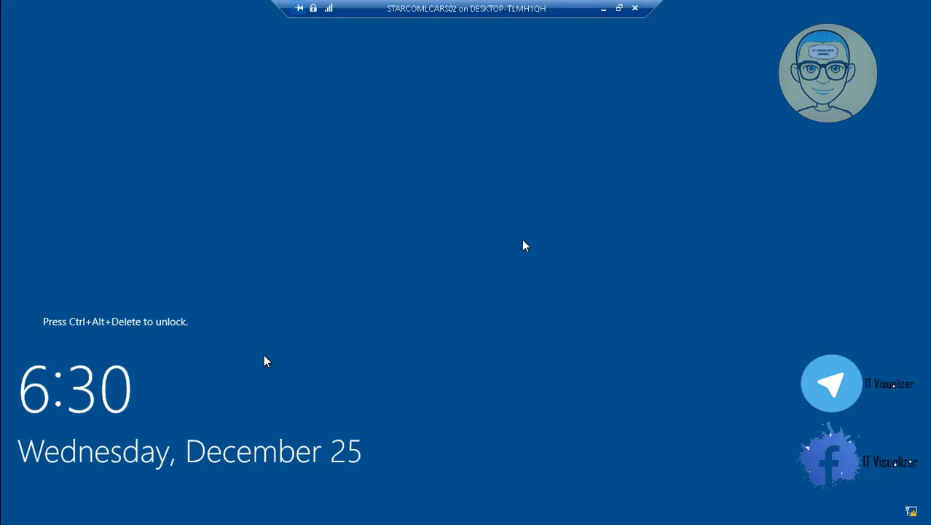
click(618, 7)
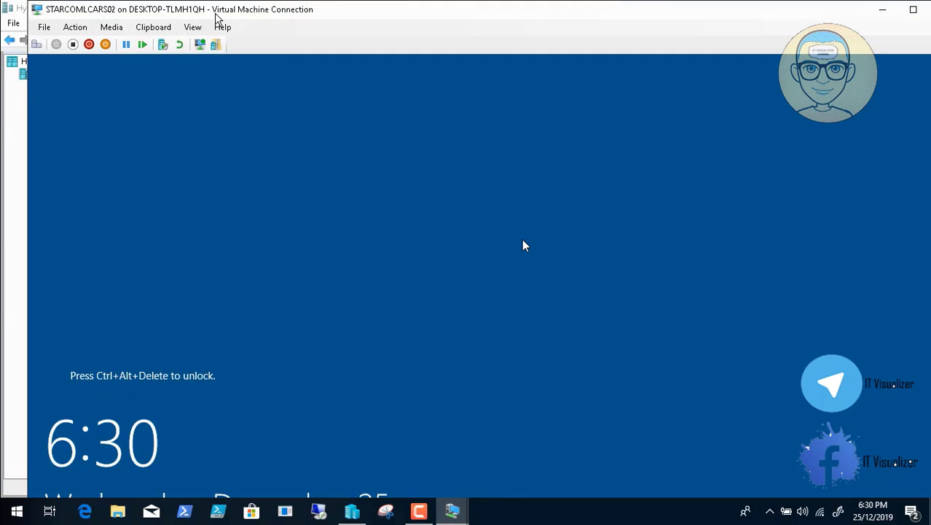
click(36, 44)
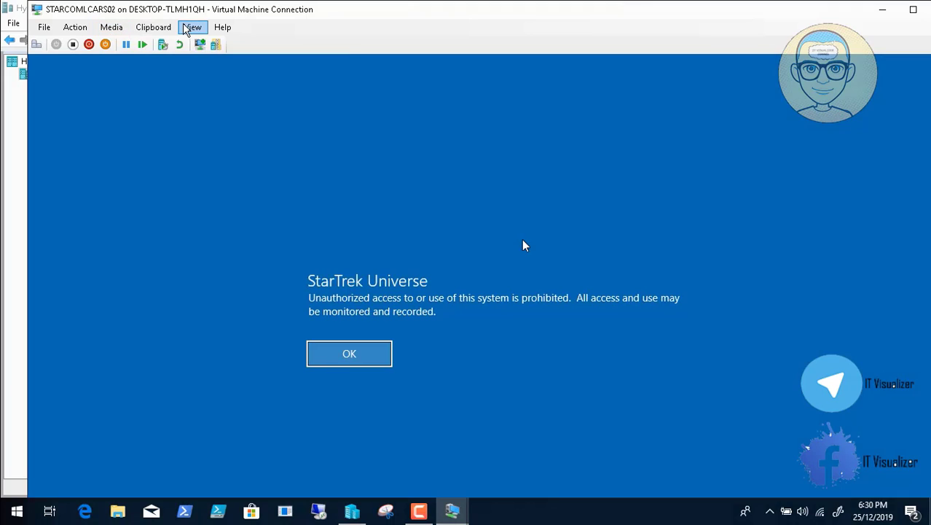
click(191, 28)
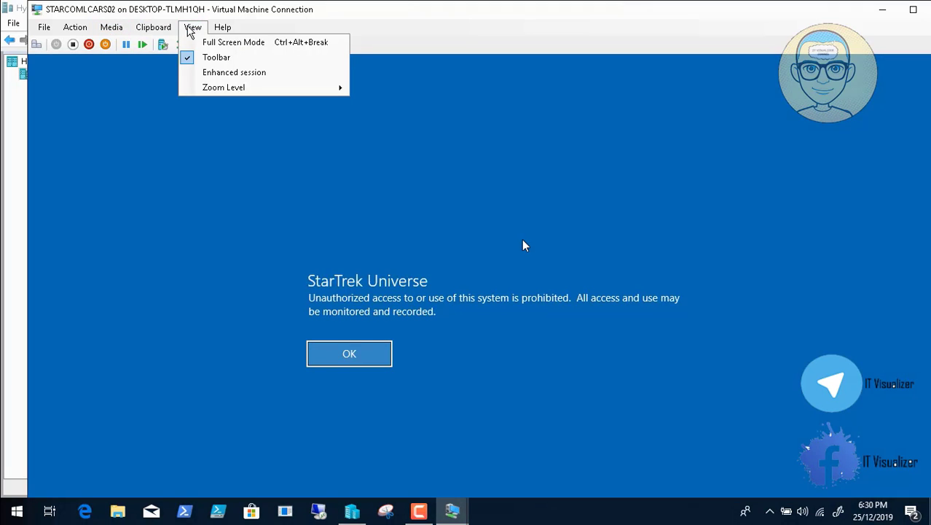
click(211, 42)
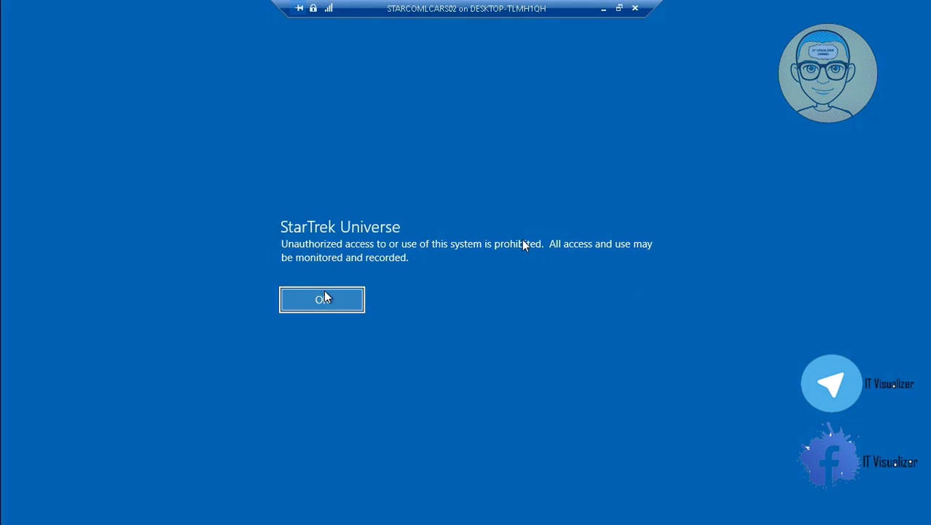
click(324, 299)
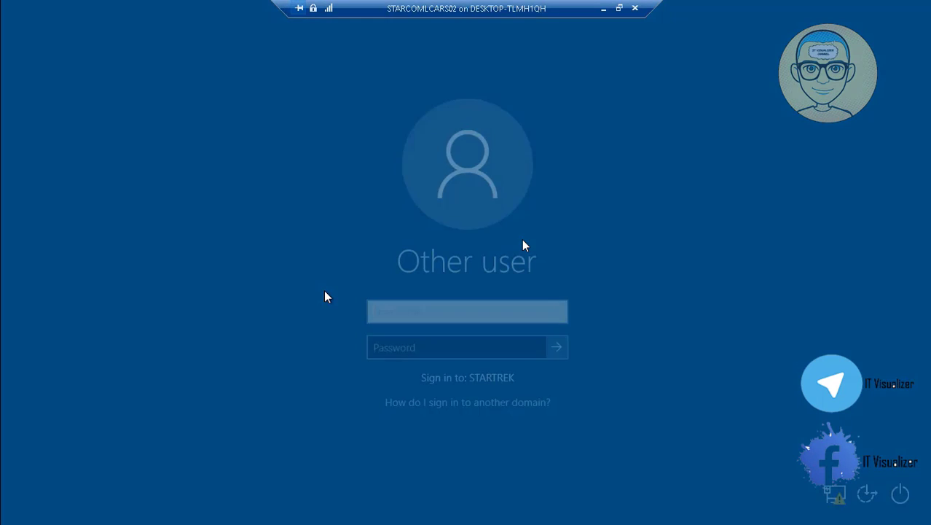
Sign in with the STARTREK domain user's name and password.
text(krao)
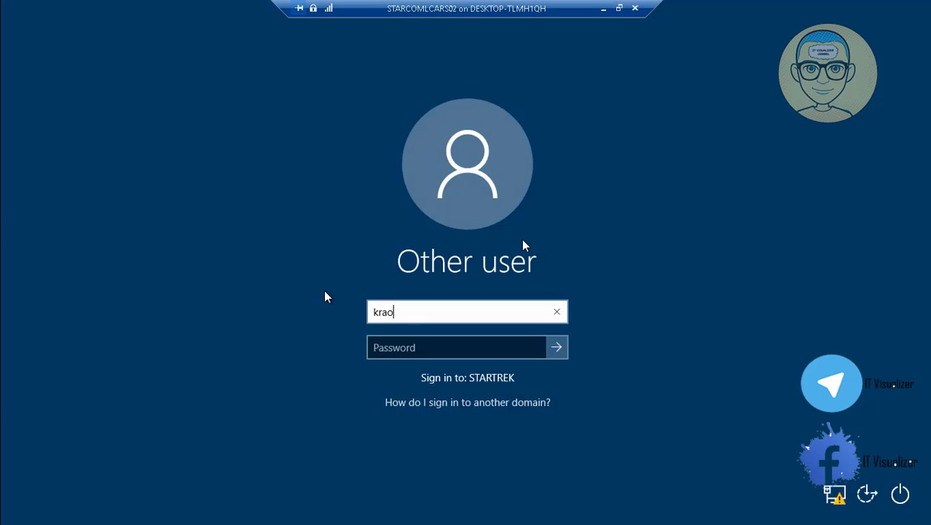
key(Tab)
text(***)
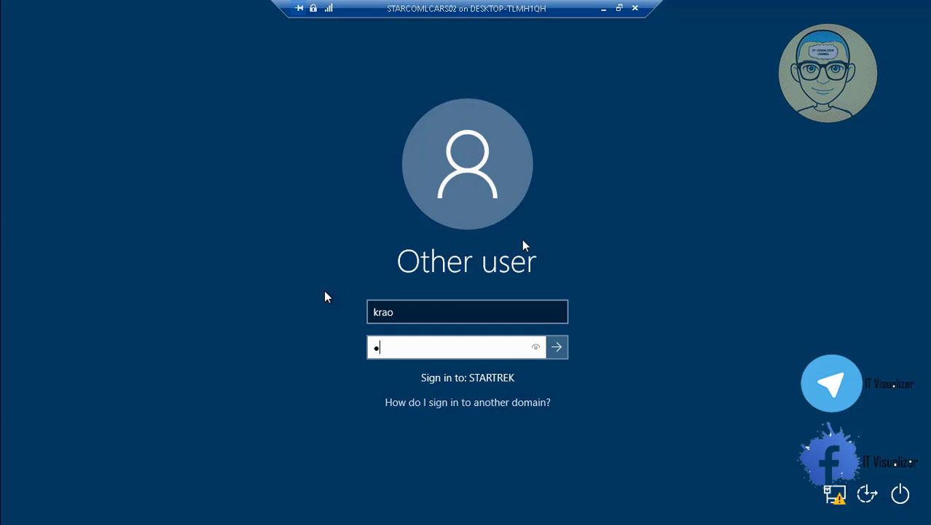
text(***)
text(***)
key(Return)
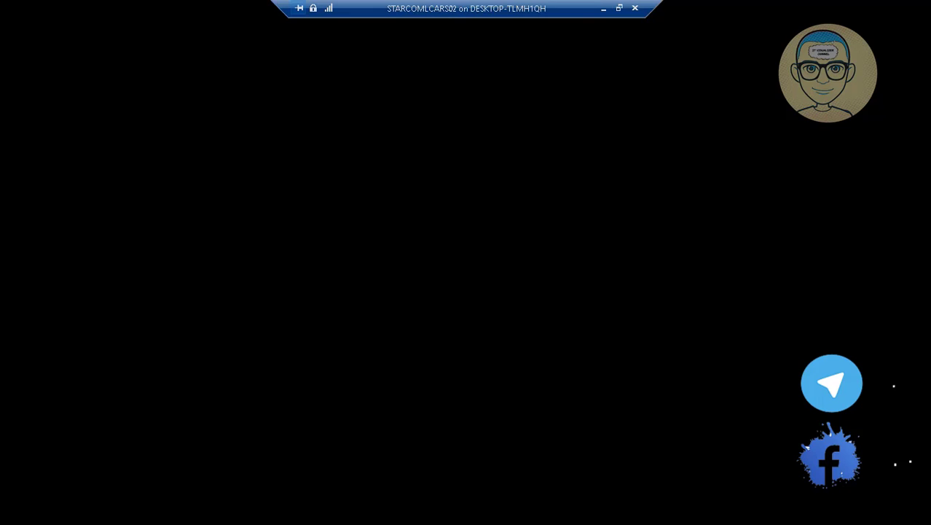
Switch to Hyper-V Manager to see STARCOM_LCARS01 and STARCOMLCARS02 running while the desktop loads.
mouse_move(773, 501)
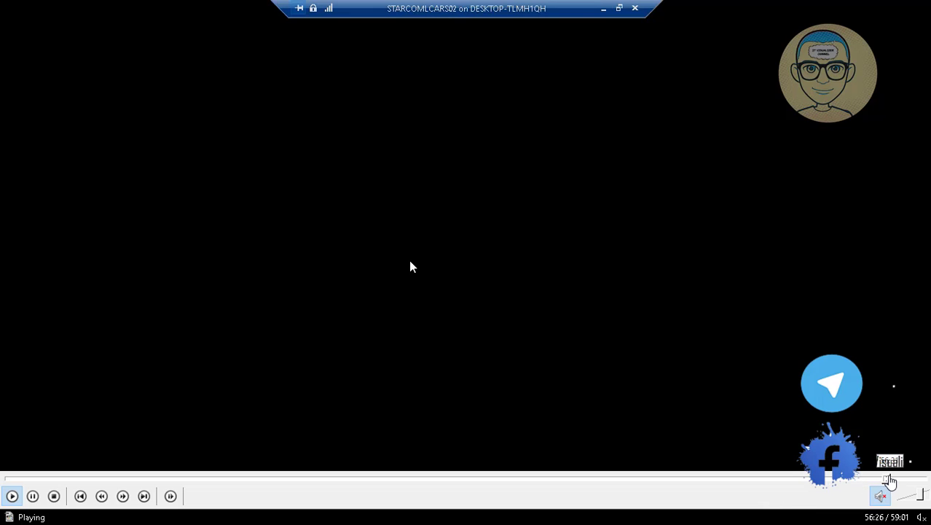
click(890, 481)
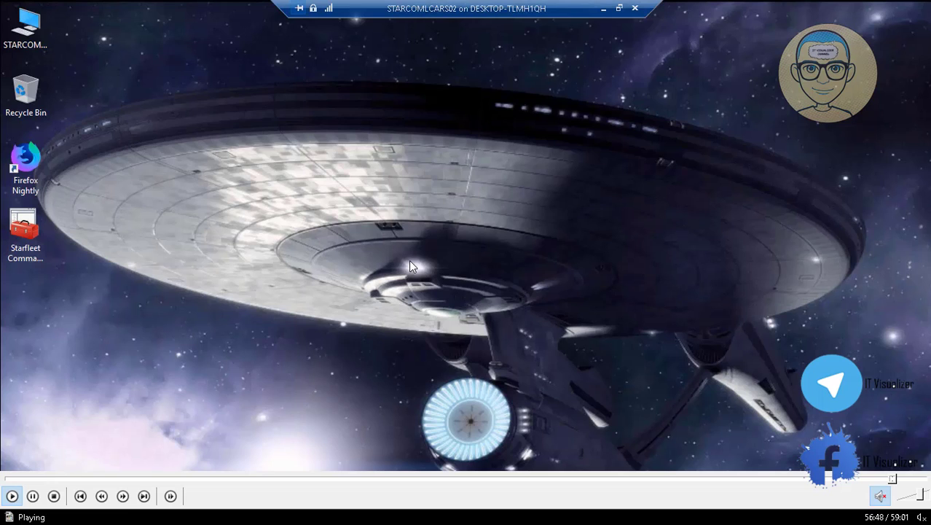
click(897, 478)
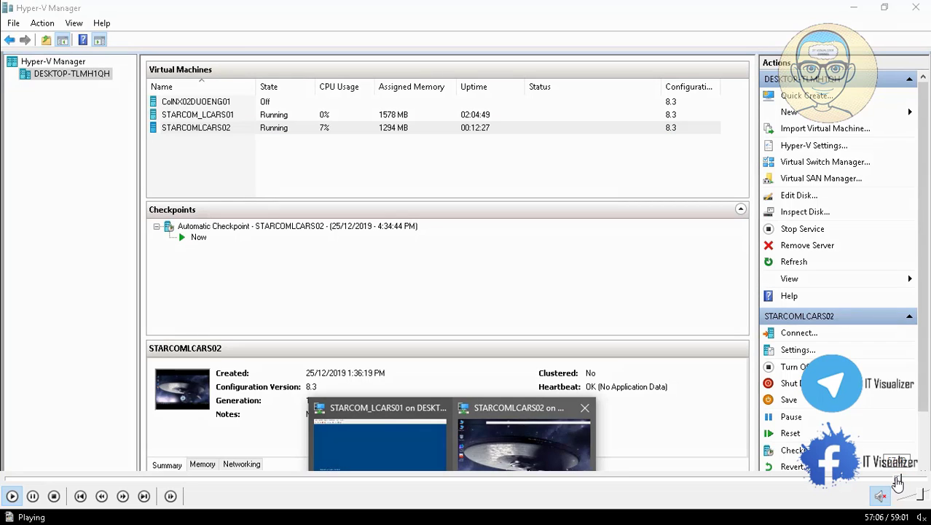
click(895, 478)
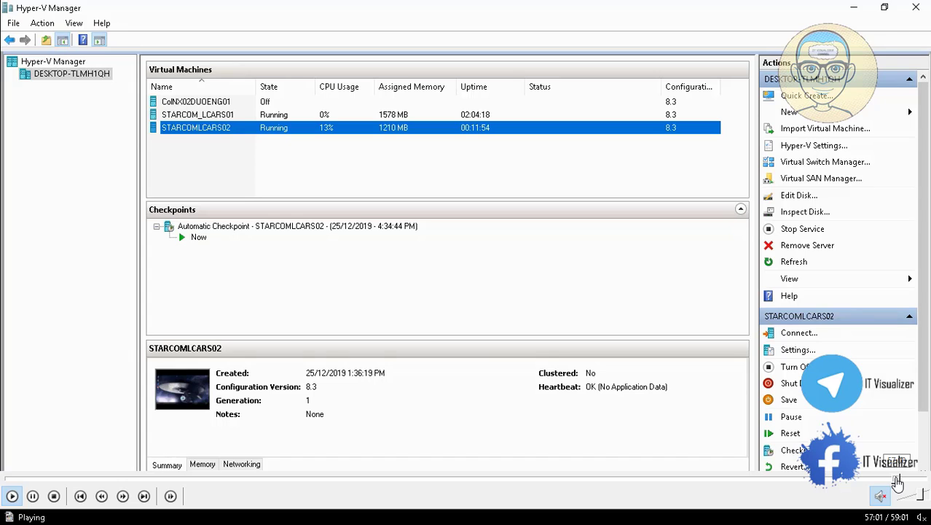
click(895, 480)
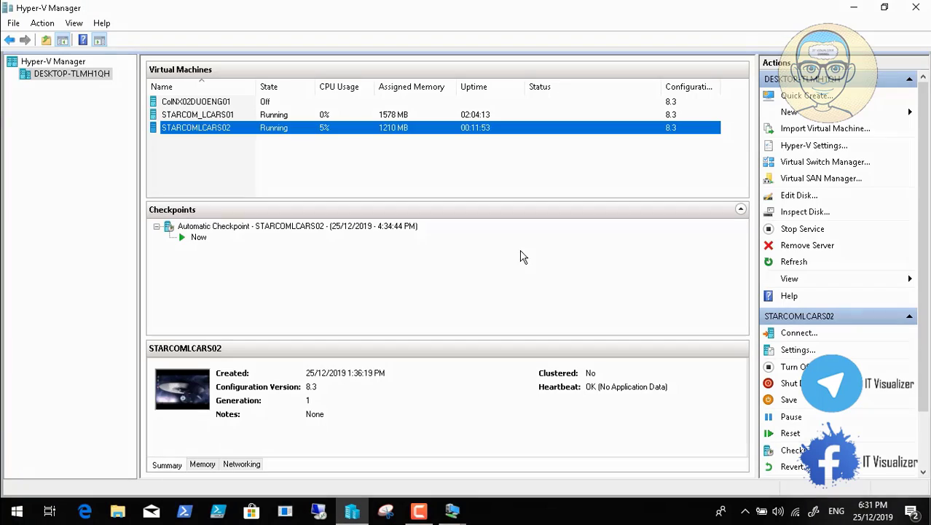
click(419, 510)
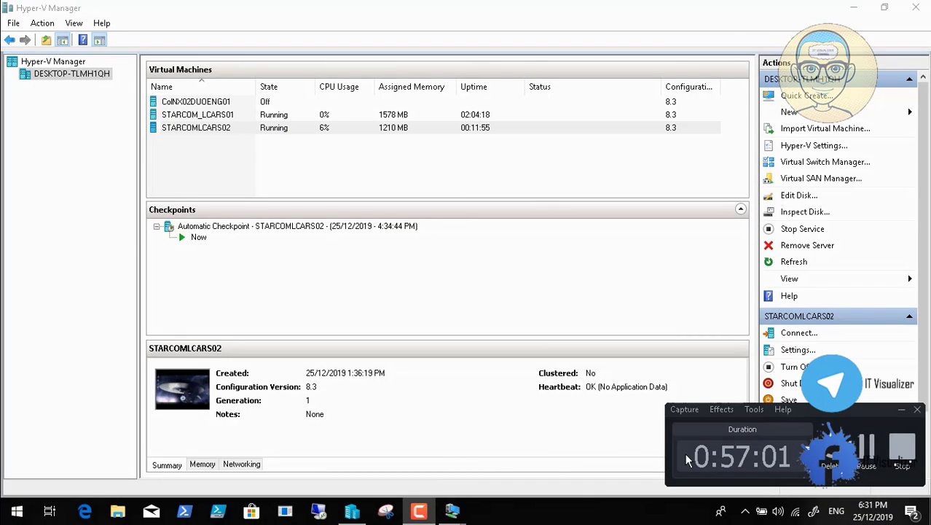
click(867, 448)
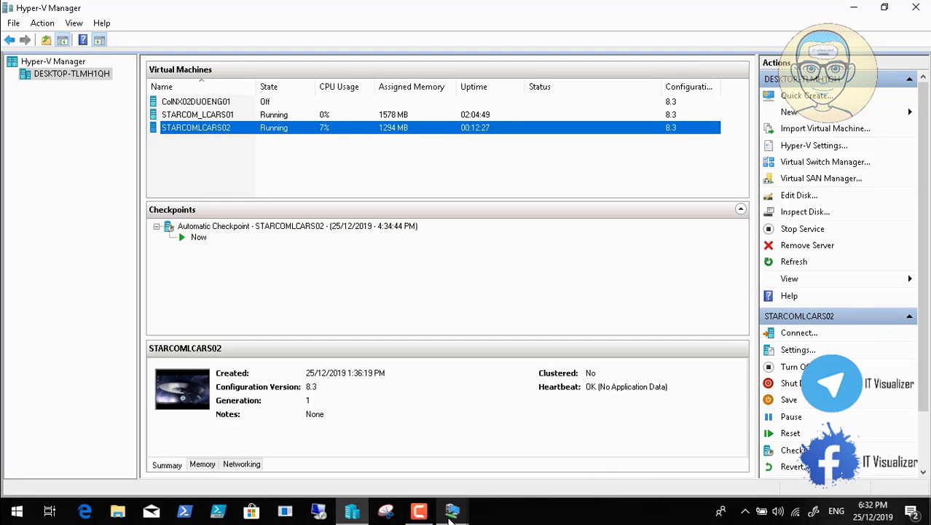
On the STARCOMLCARS02 desktop, open the computer icon, browse Departement Shares (M:)'s eight folders, then close Explorer.
mouse_move(451, 514)
click(530, 473)
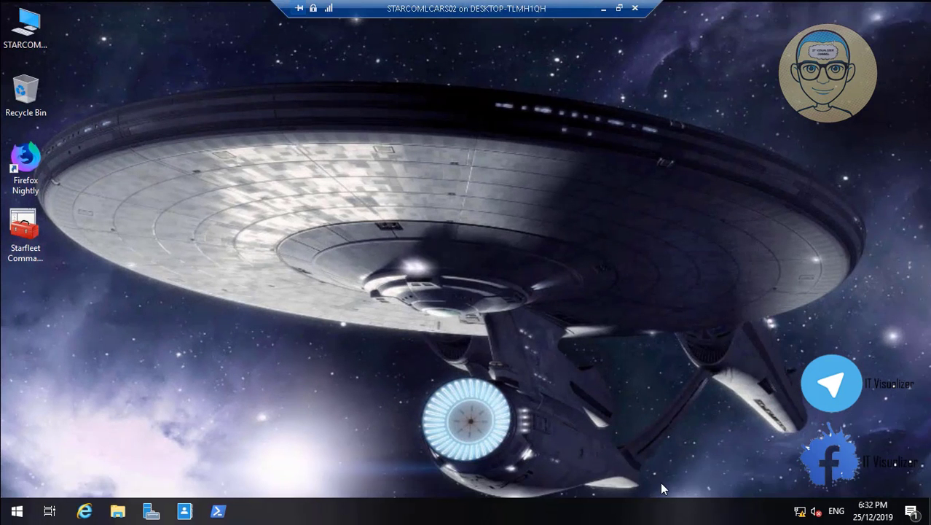
click(836, 511)
click(532, 422)
click(26, 20)
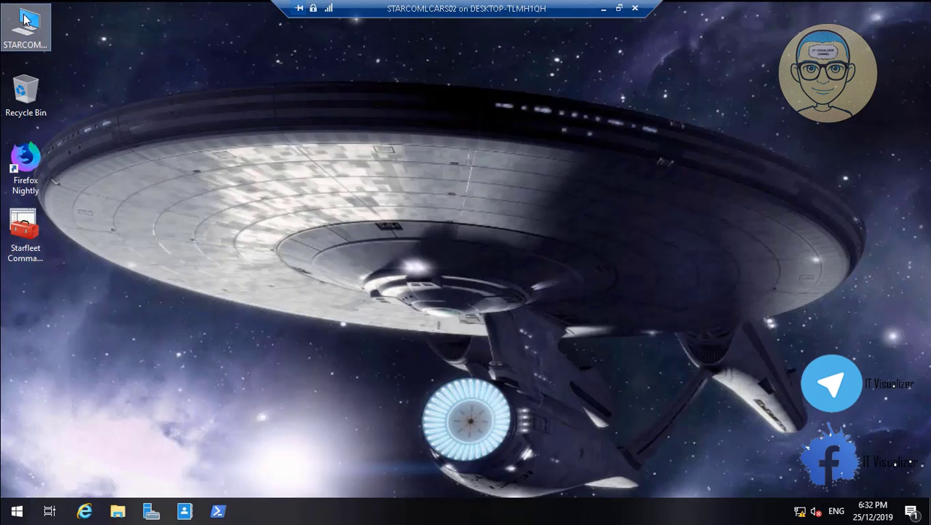
double_click(24, 20)
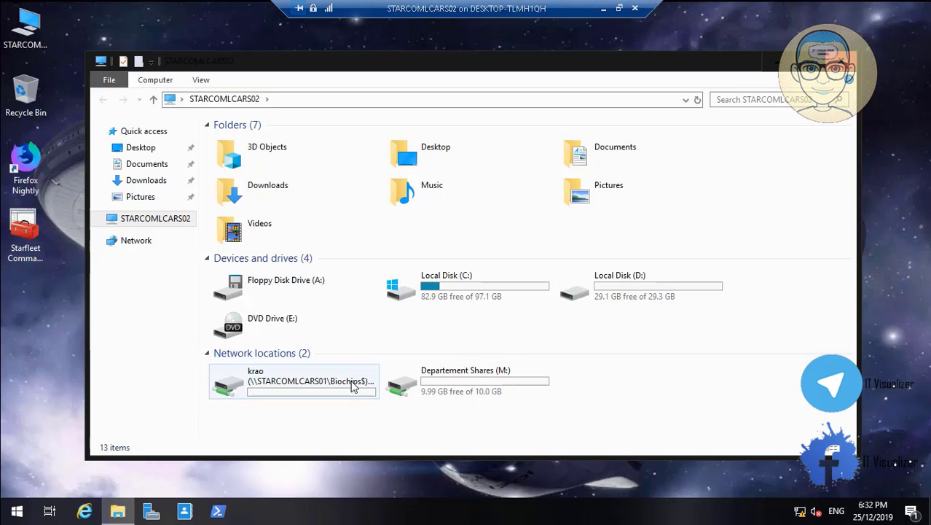
double_click(432, 384)
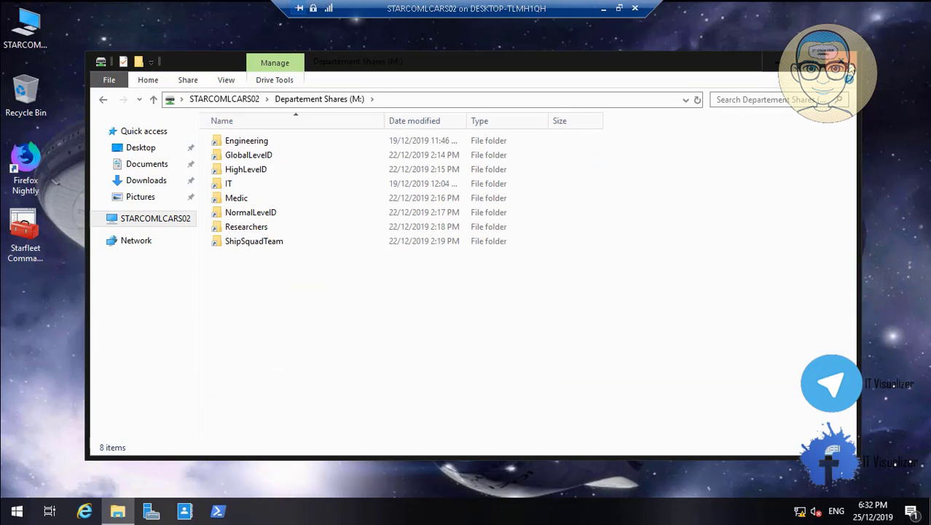
click(844, 62)
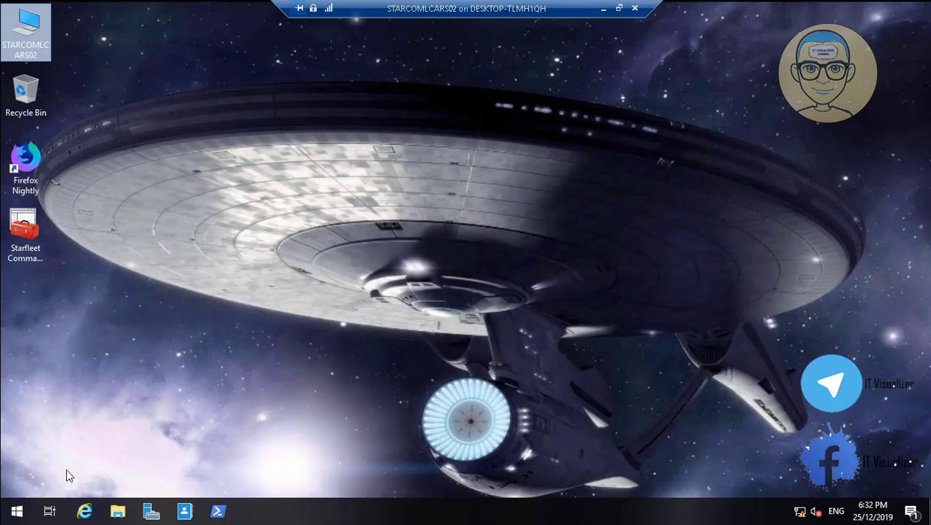
click(21, 508)
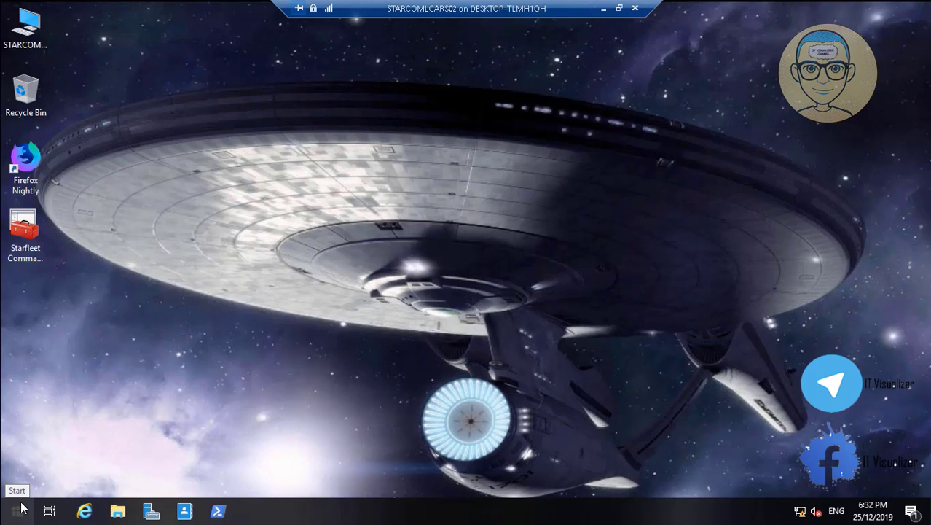
Shut down STARCOMLCARS02 from the Start context menu and exit the disconnected connection window.
right_click(21, 508)
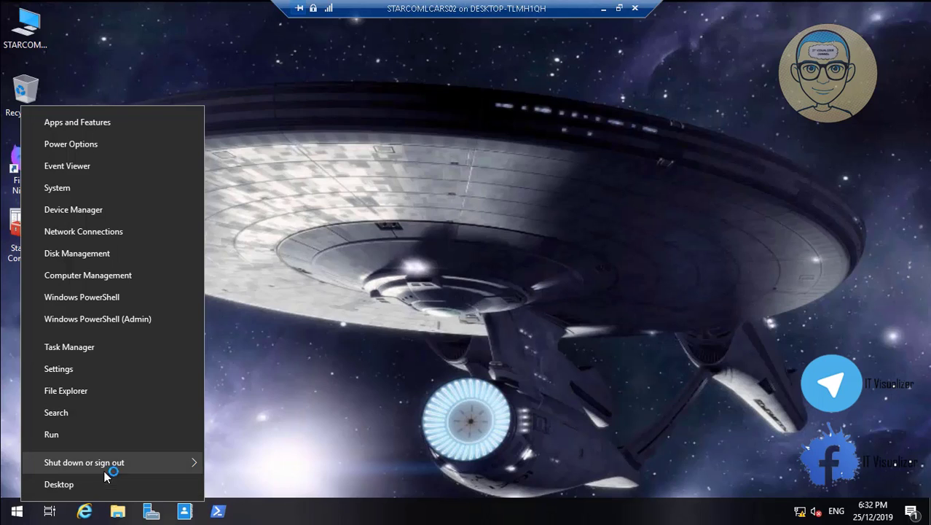
mouse_move(111, 467)
click(252, 445)
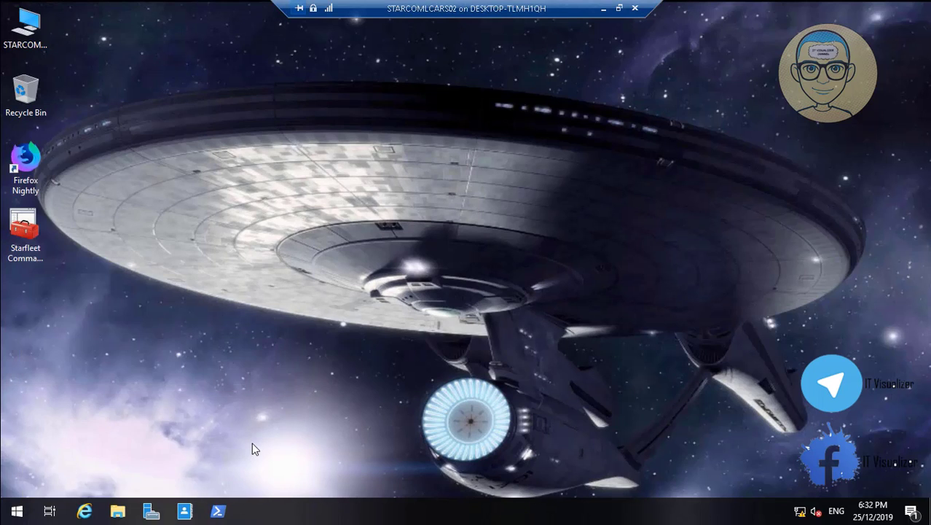
click(217, 477)
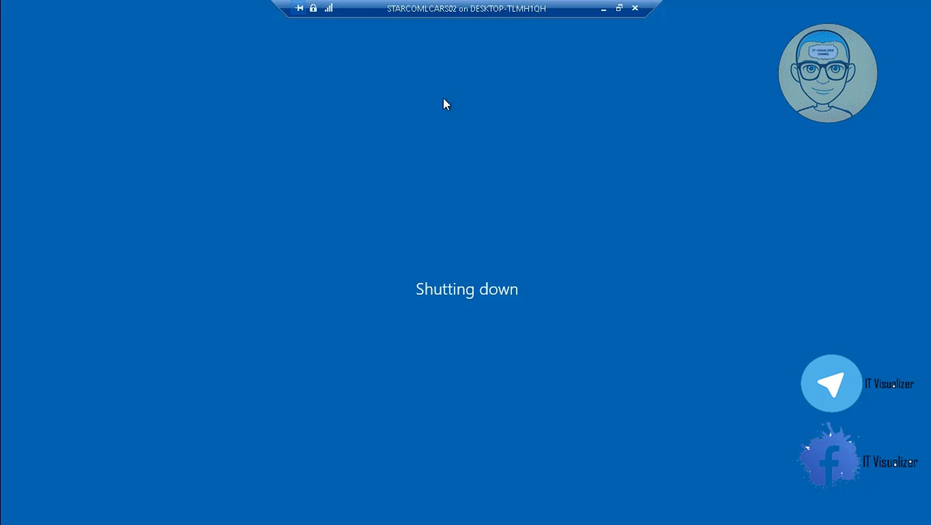
click(619, 8)
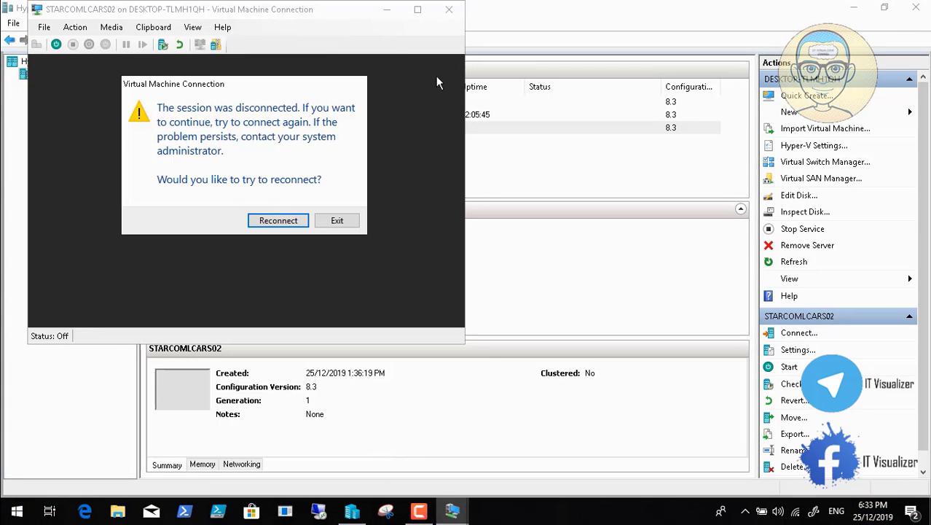
click(336, 220)
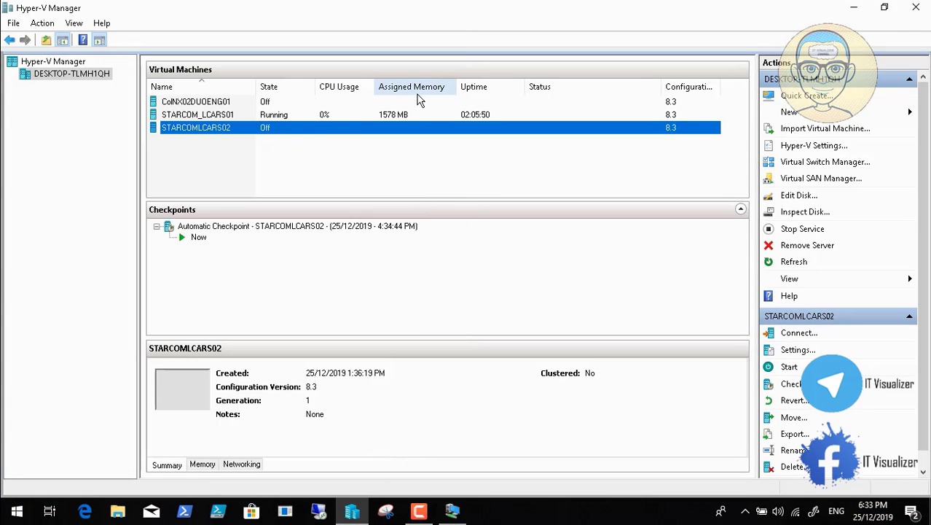
Bring the STARCOM_LCARS01 console to its sign-in prompt and switch it to full screen.
click(458, 515)
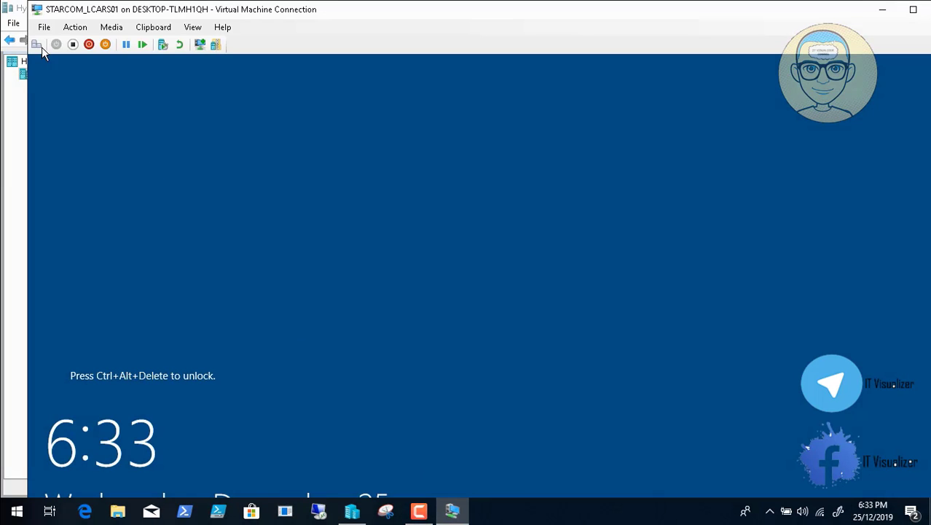
click(40, 46)
click(175, 31)
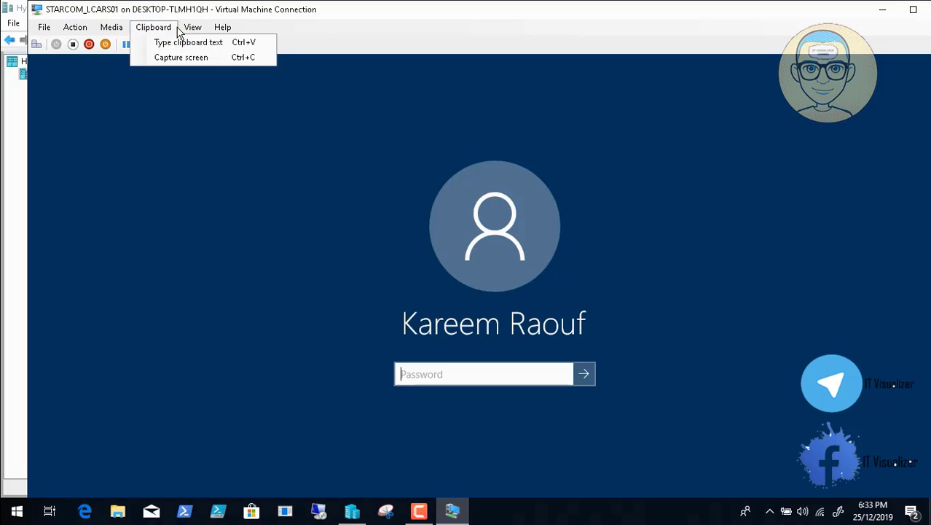
click(178, 32)
click(192, 28)
click(212, 40)
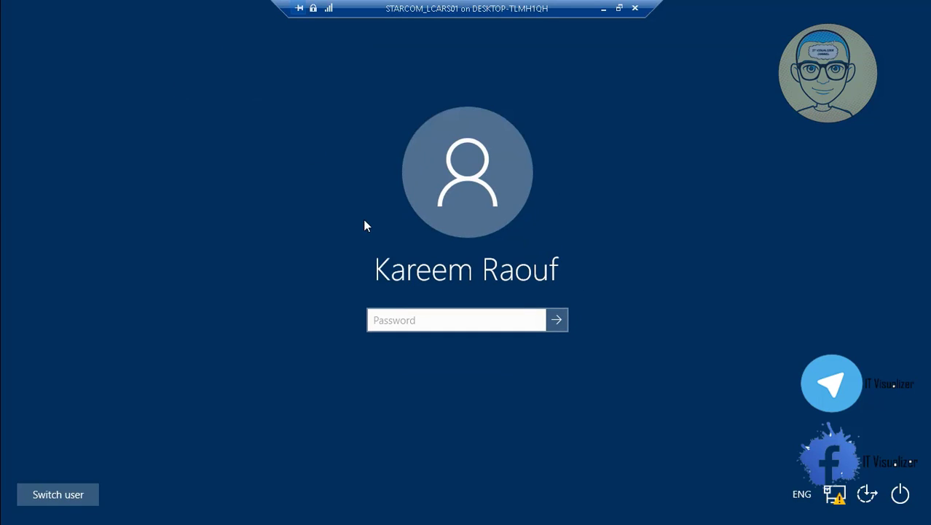
Sign in to STARCOM_LCARS01 with the account password and shut the VM down.
click(401, 319)
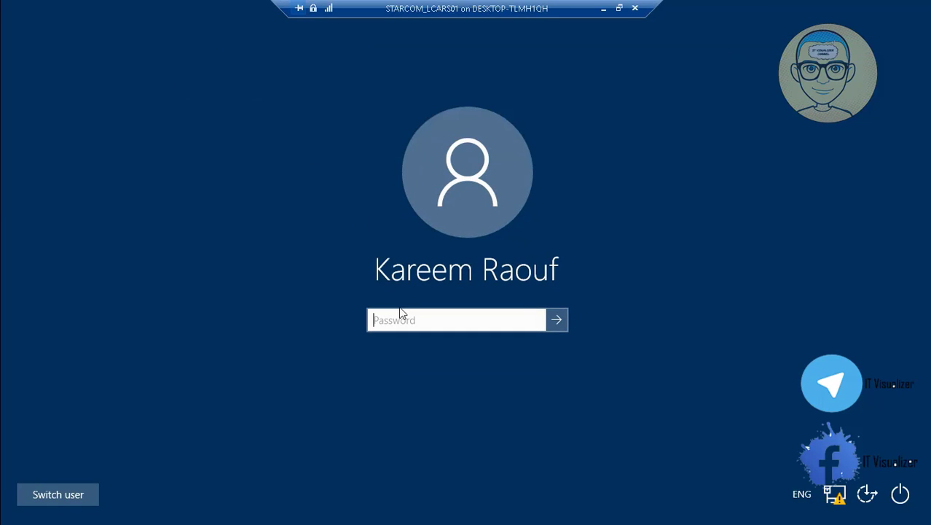
mouse_move(903, 506)
text(••)
click(918, 480)
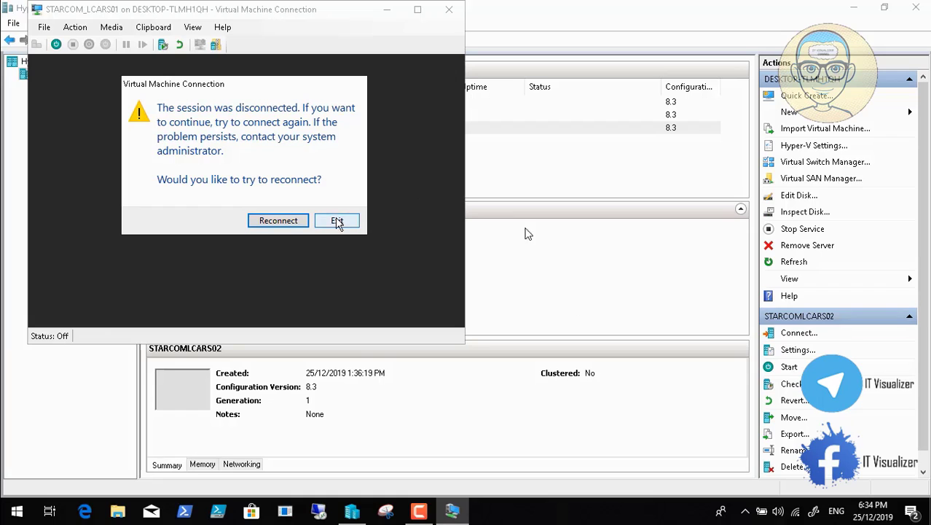
Open a video from the Startrek2 folder, pause and close it, then close the folder window.
double_click(423, 117)
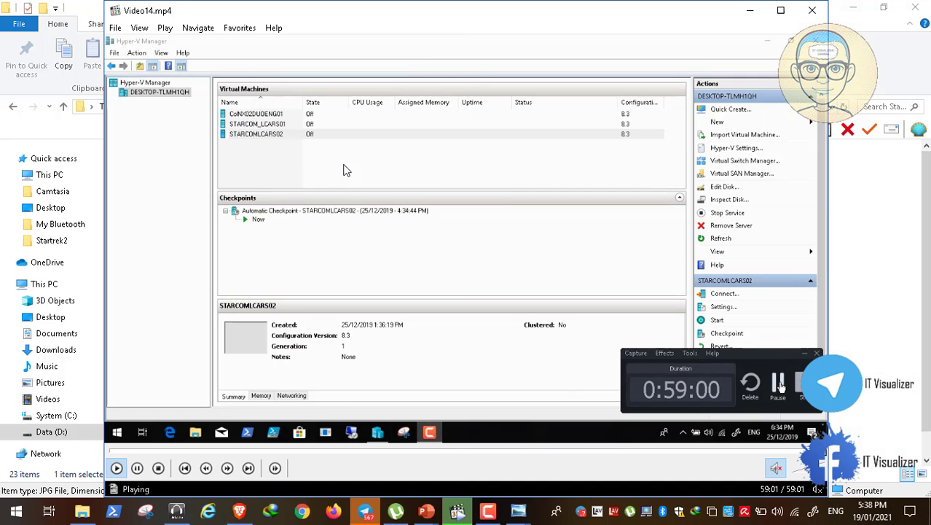
key(space)
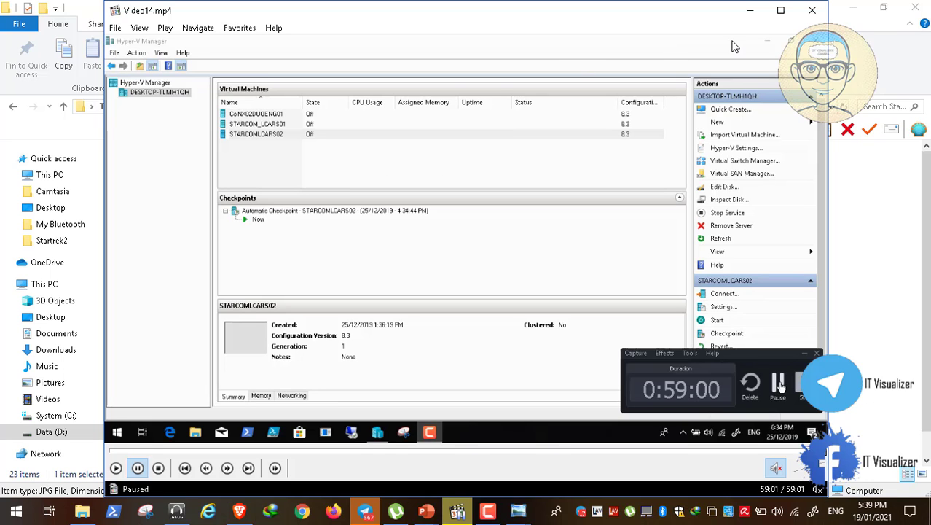
click(813, 10)
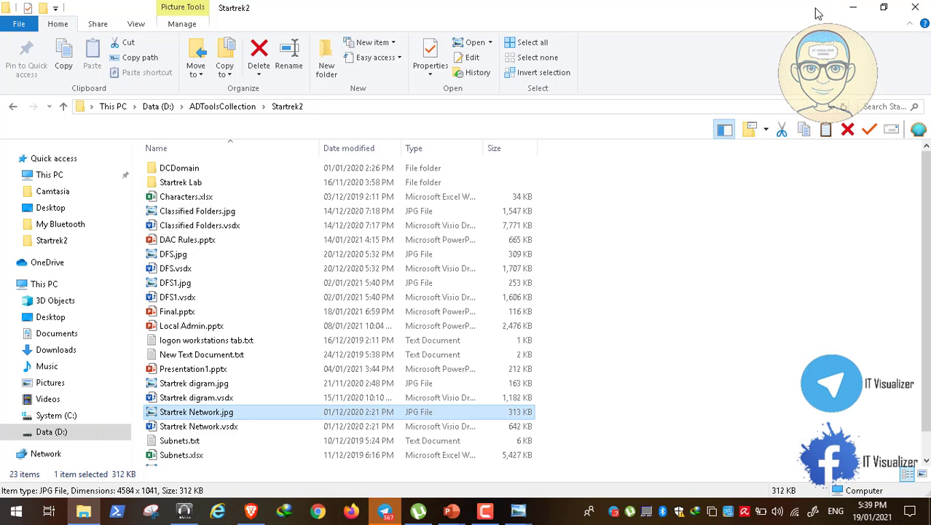
click(915, 7)
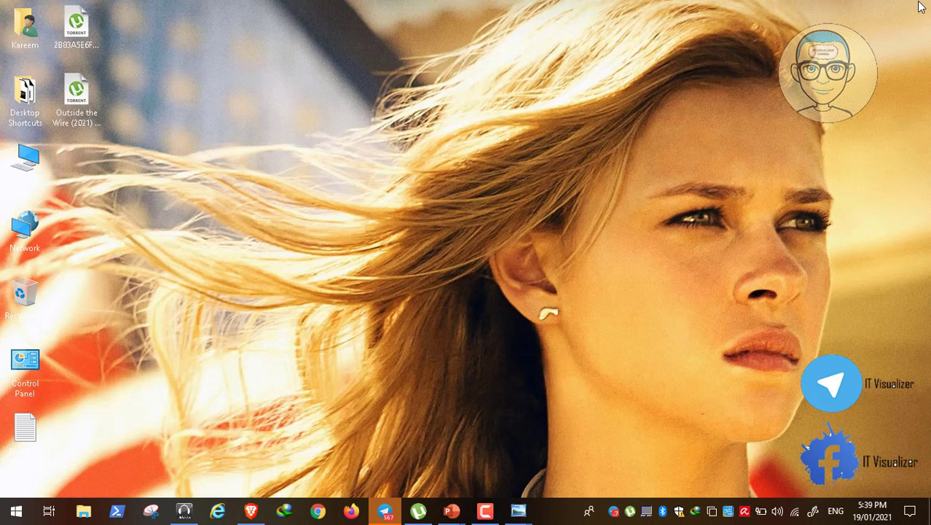
click(486, 511)
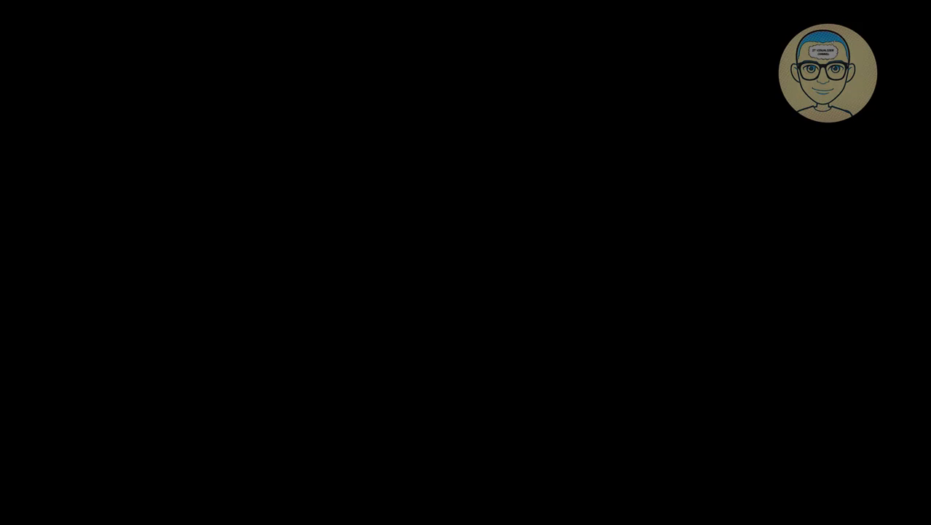